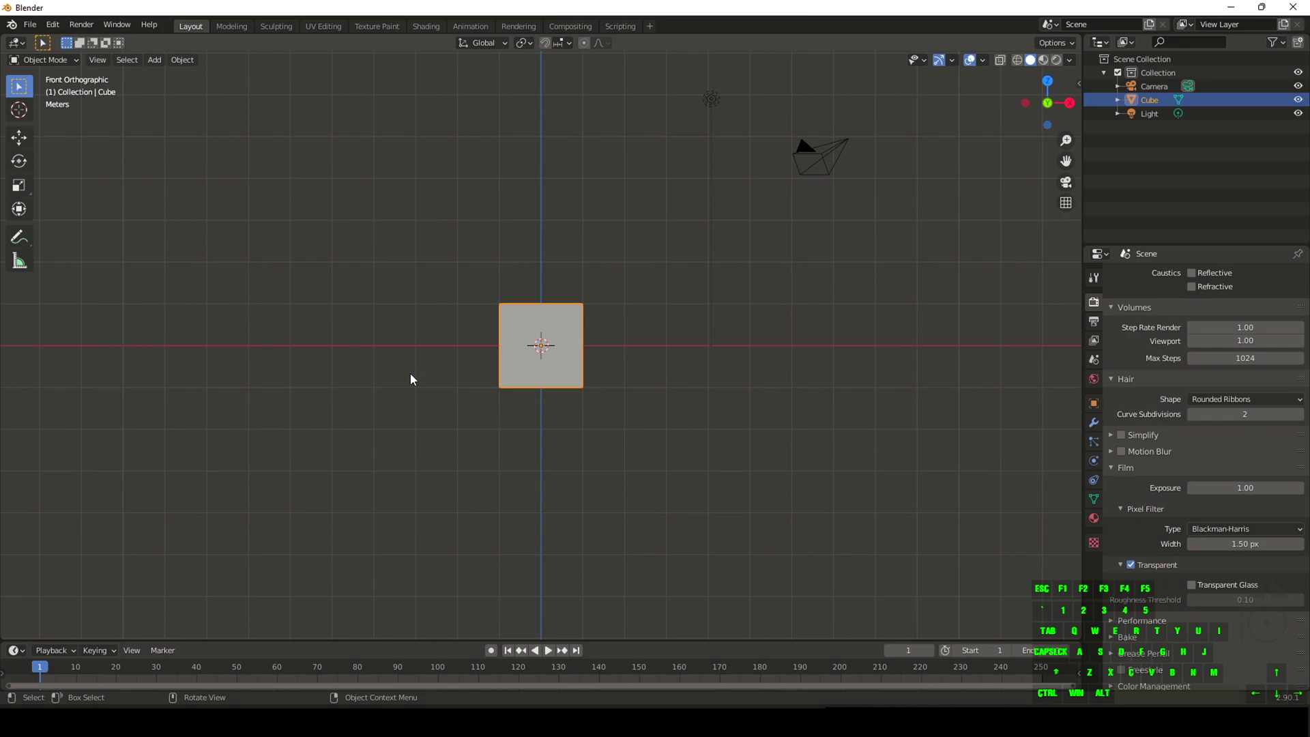
Step: Delete the default cube and the light from the scene
key("Delete")
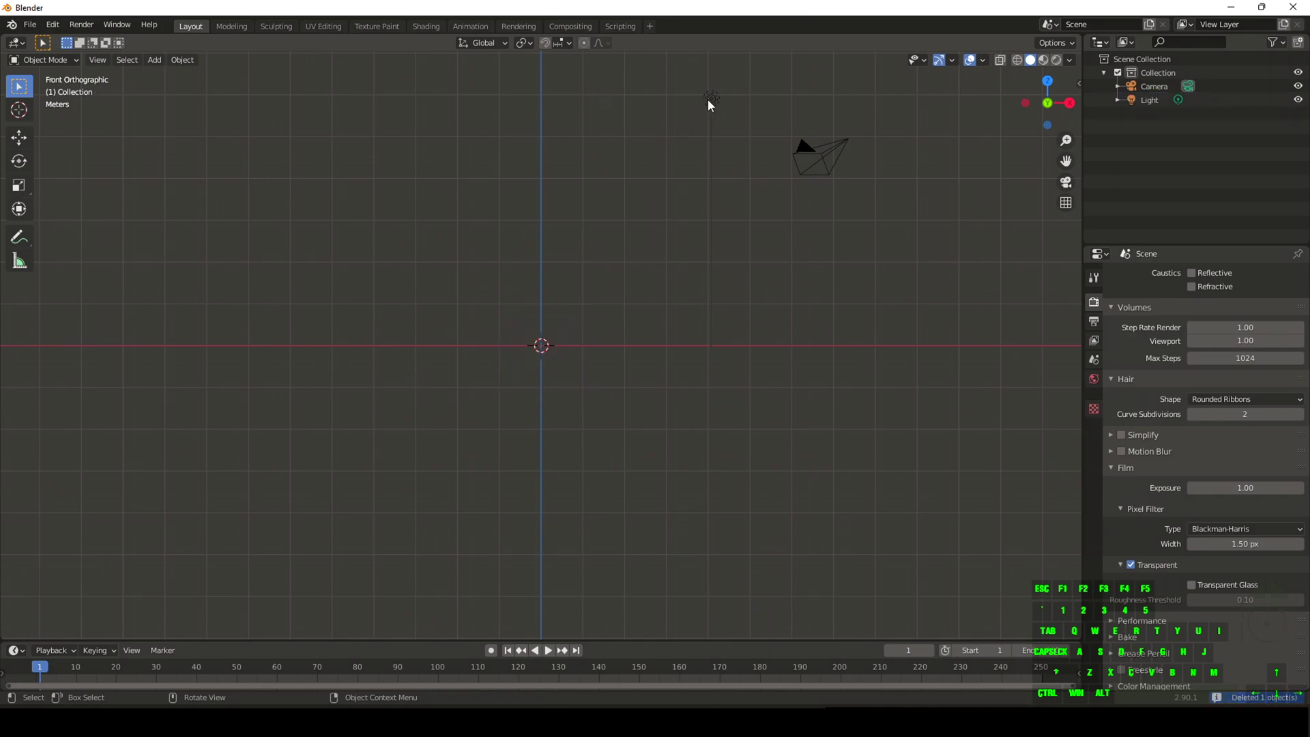
left_click(711, 101)
key("Delete")
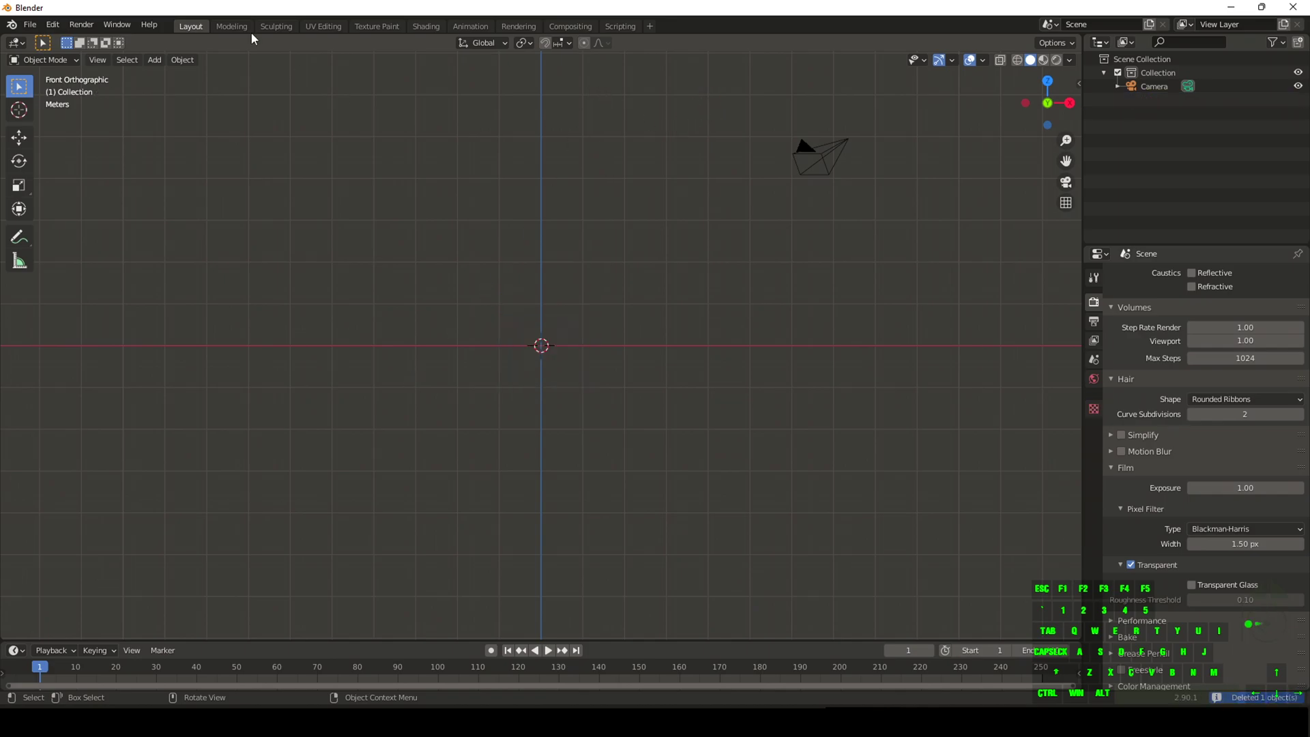
Step: Find the Node Wrangler add-on in the preferences and make sure it is enabled
left_click(53, 27)
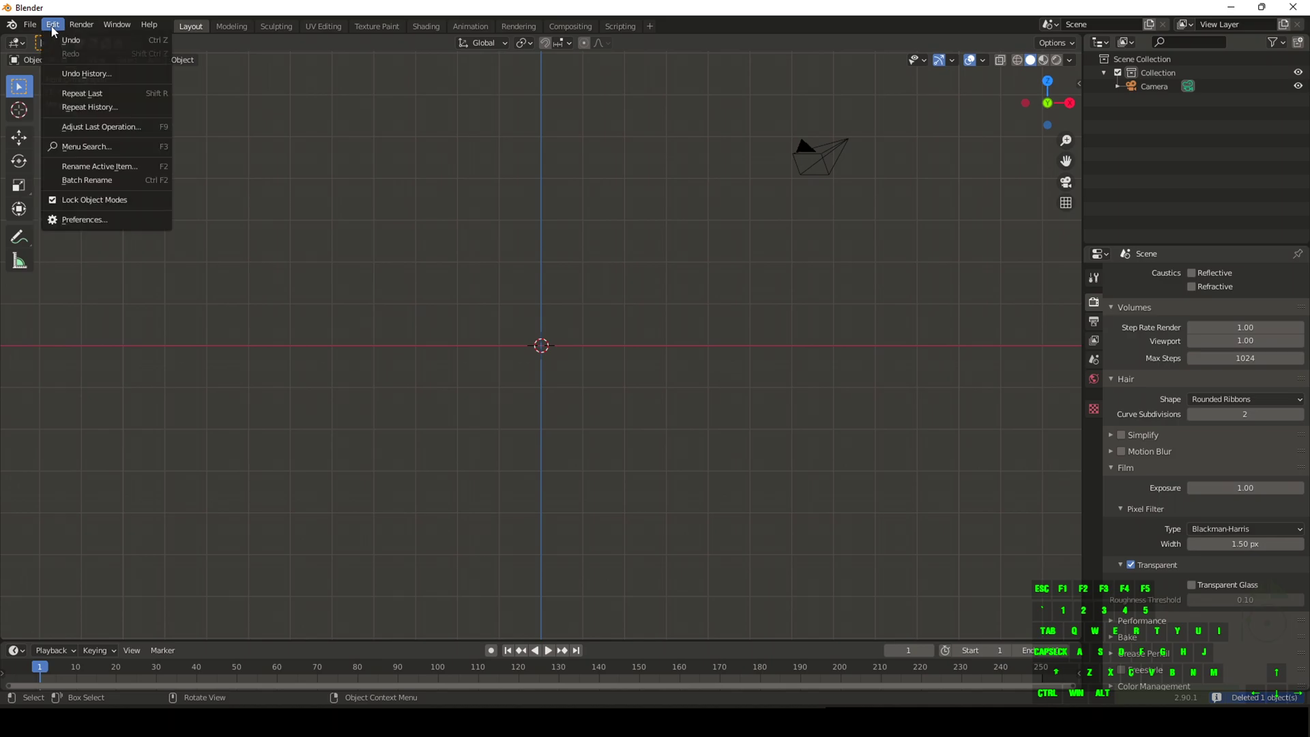
left_click(109, 225)
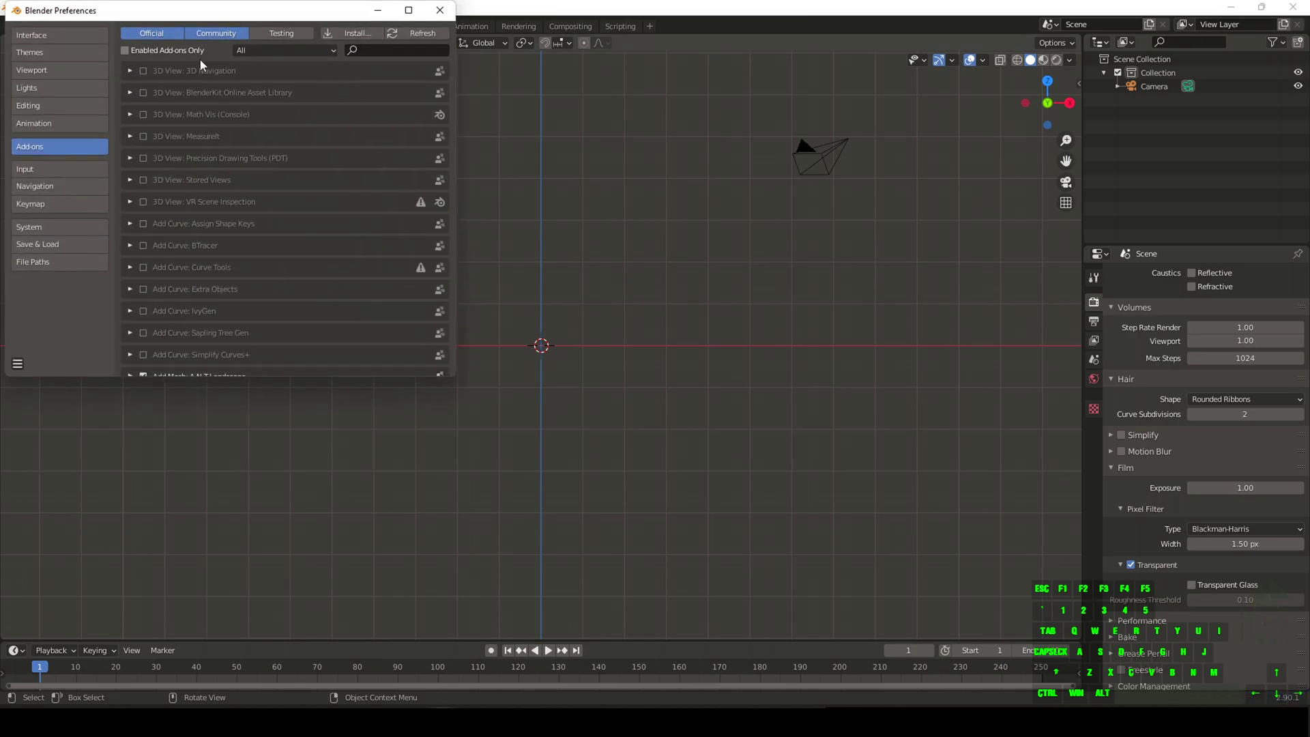
left_click(374, 48)
type("wrang")
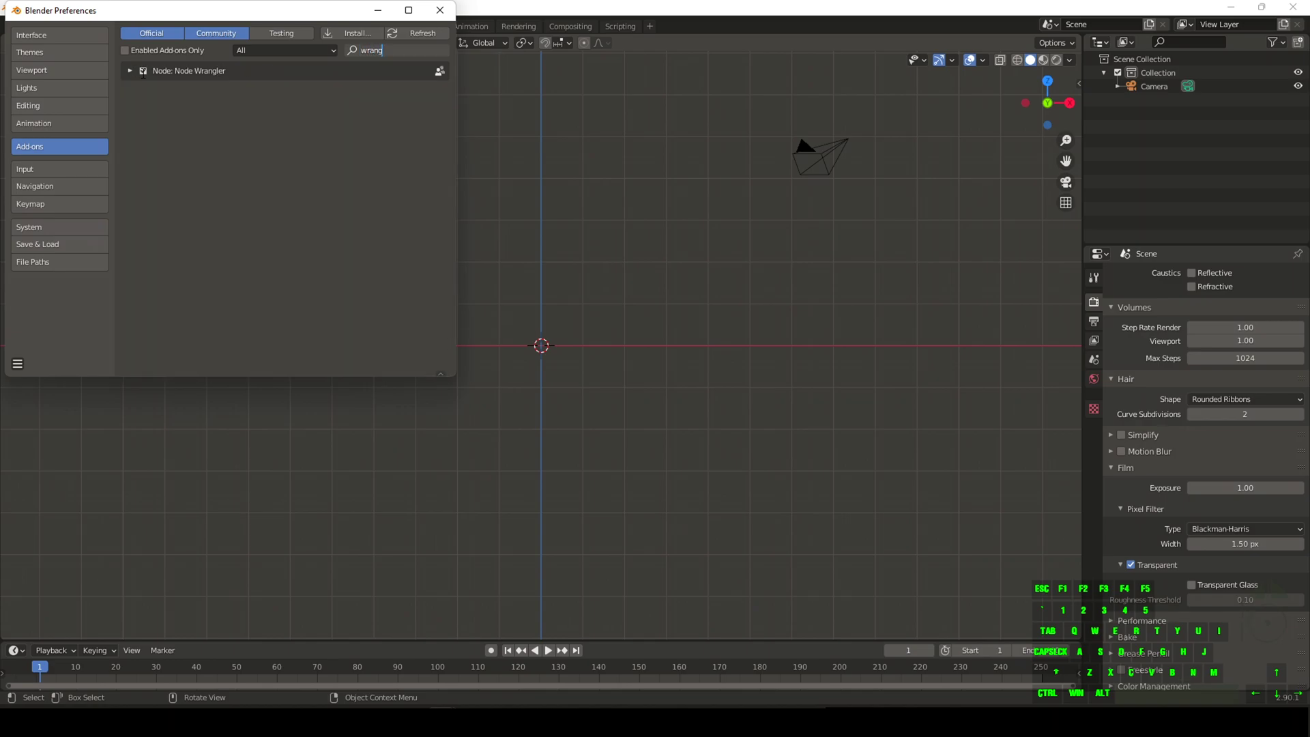
left_click(144, 71)
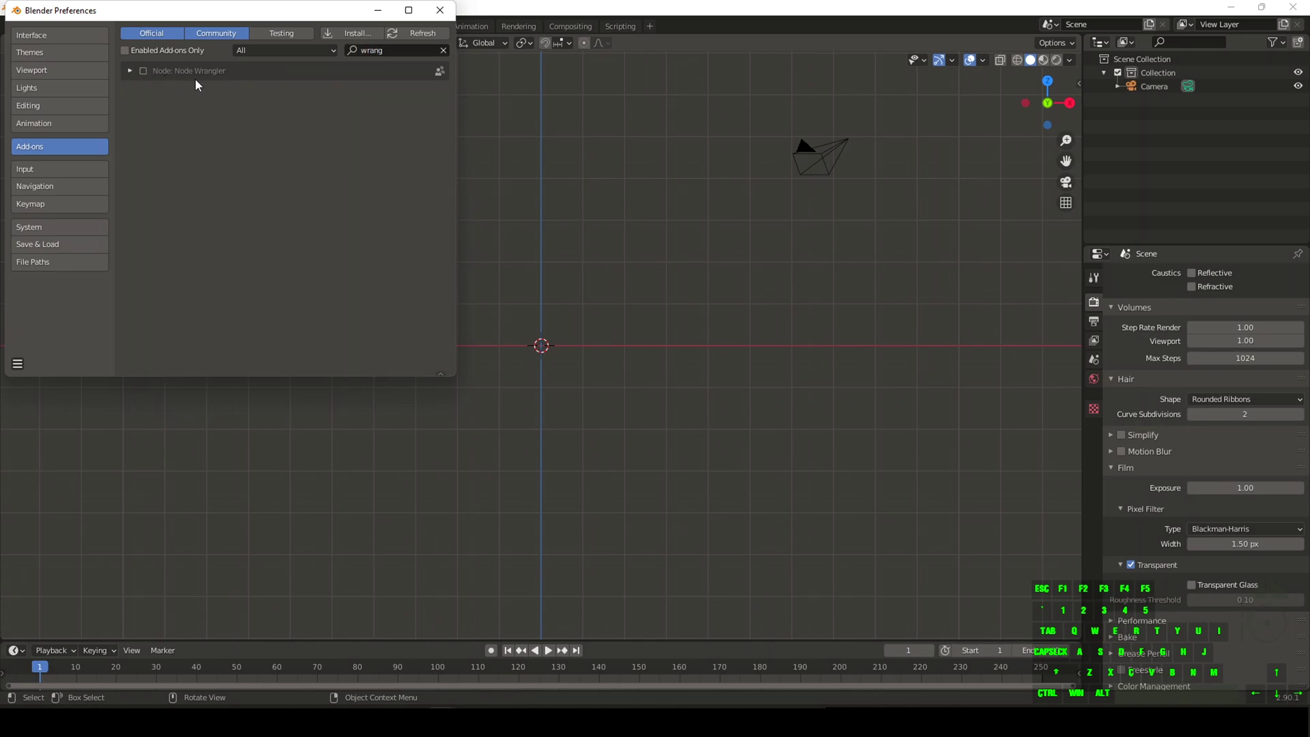
left_click(143, 71)
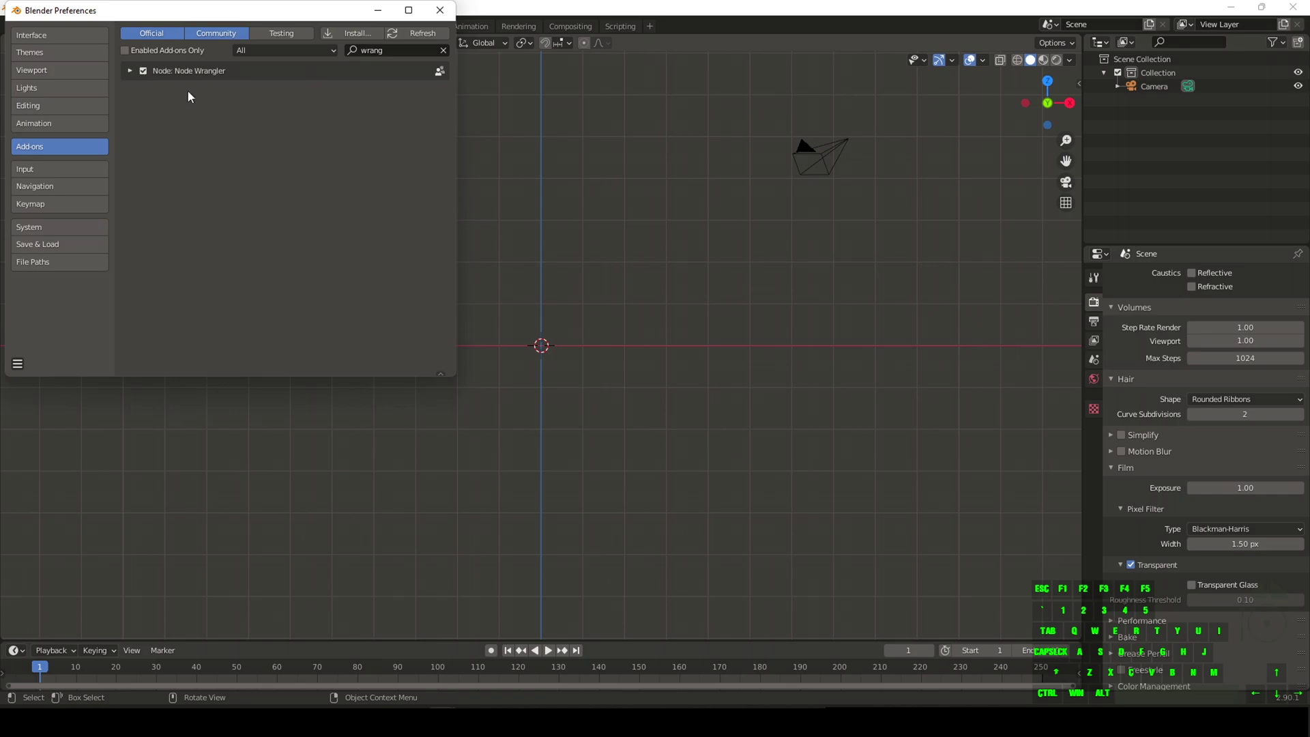
left_click(440, 10)
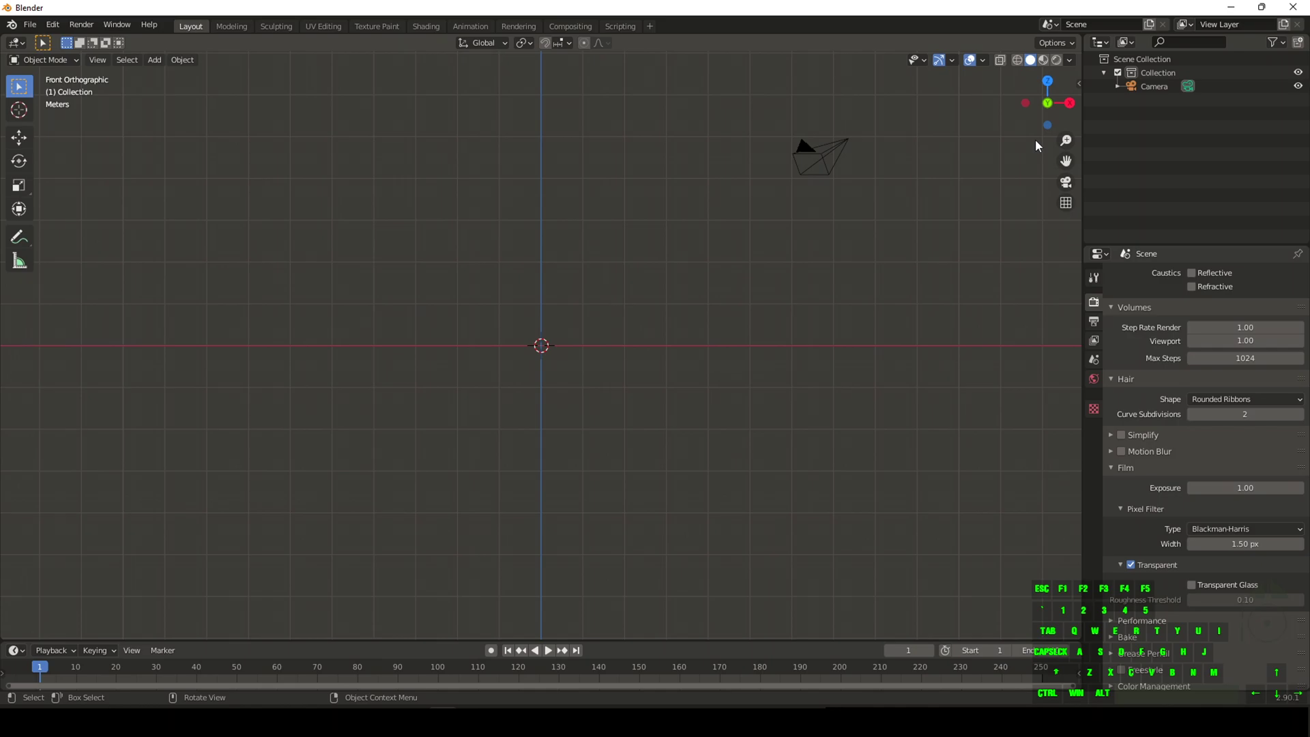
Step: Show the viewport in rendered shading and turn off the transparent film background
left_click(1057, 60)
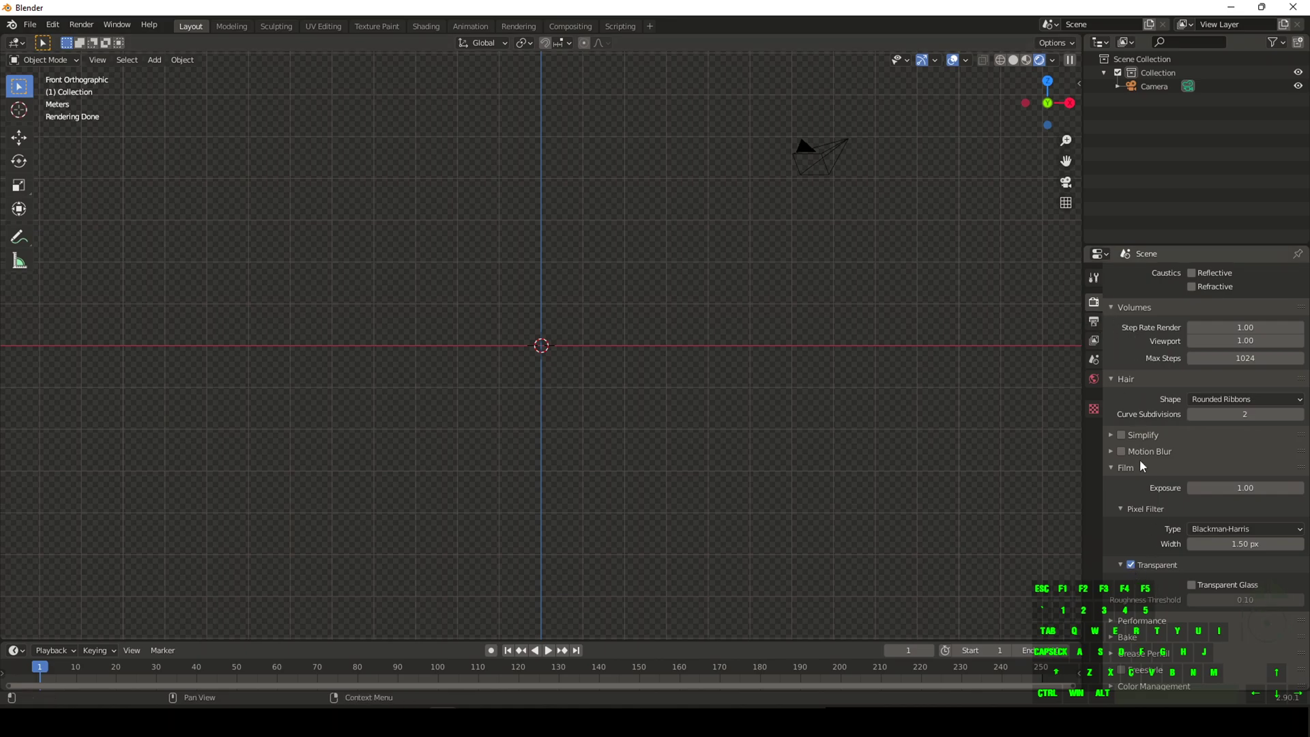
left_click(1127, 567)
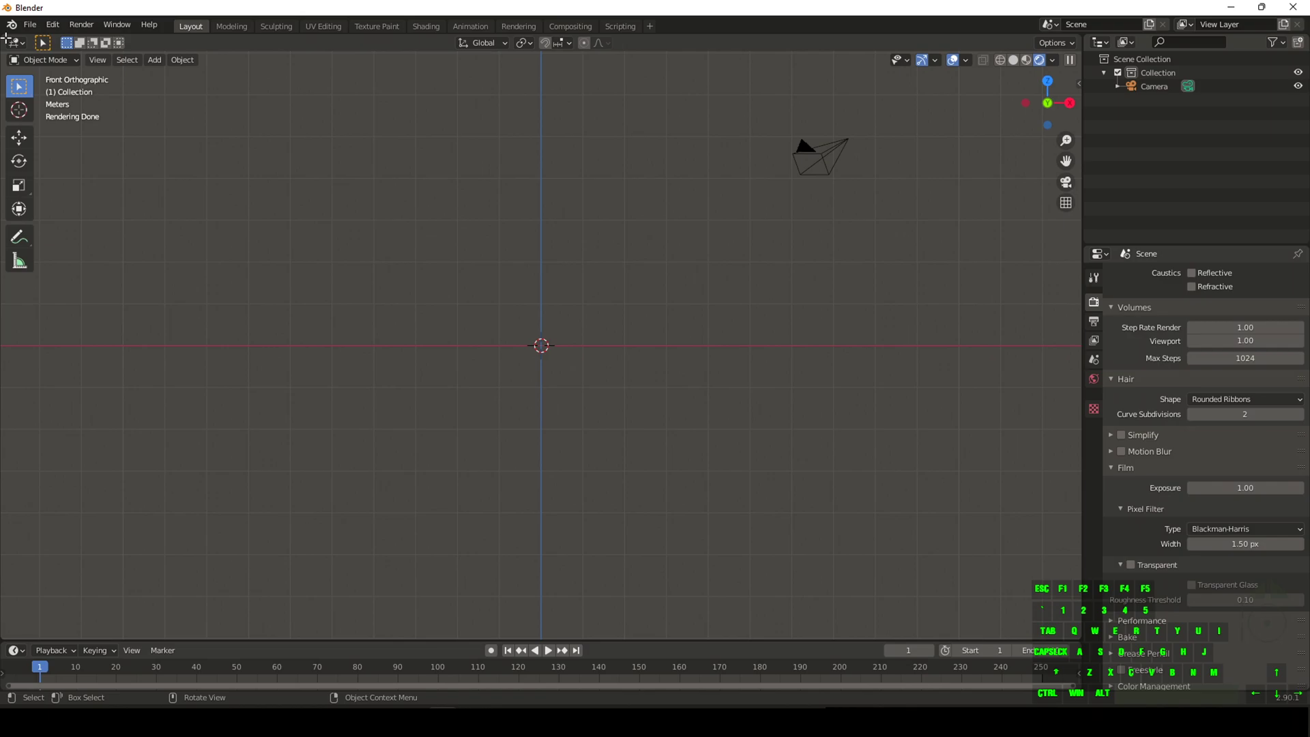
Step: Split the 3D viewport into two areas, one showing the camera view and the other the World shader nodes
left_click_drag(5, 37, 501, 74)
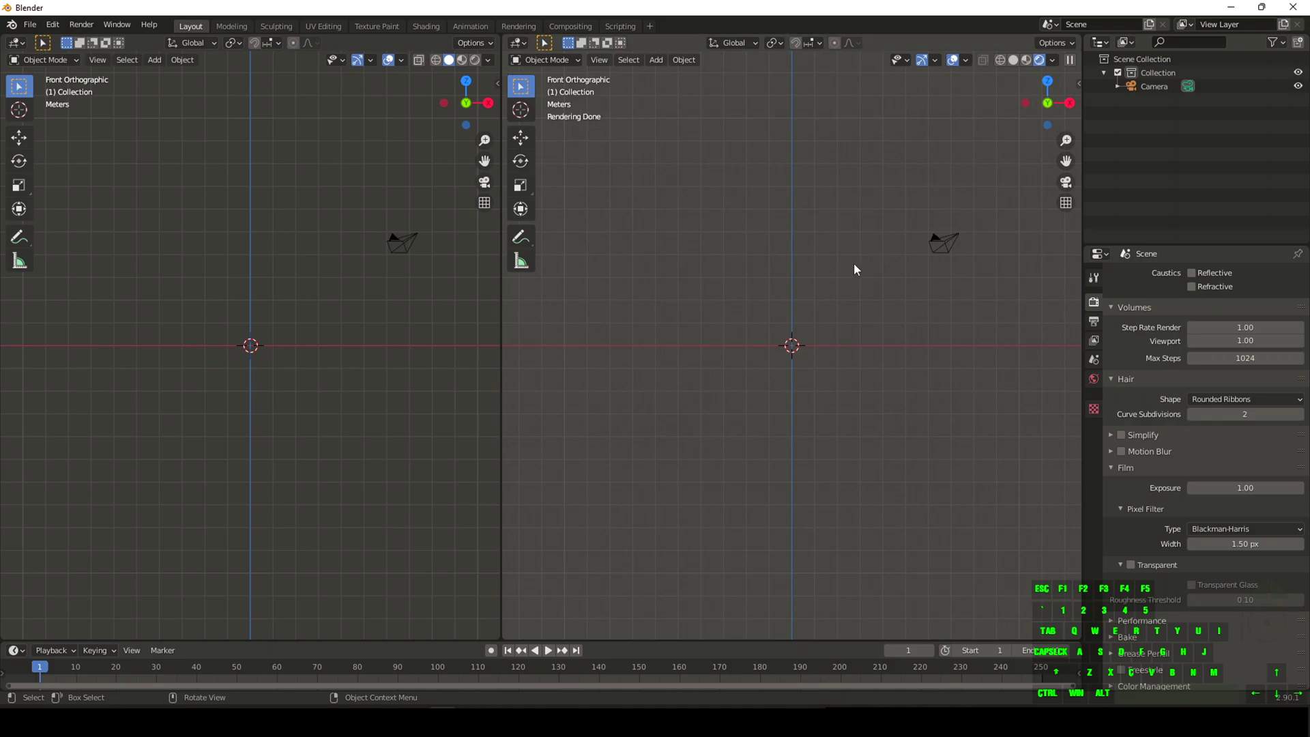
key("KP_0")
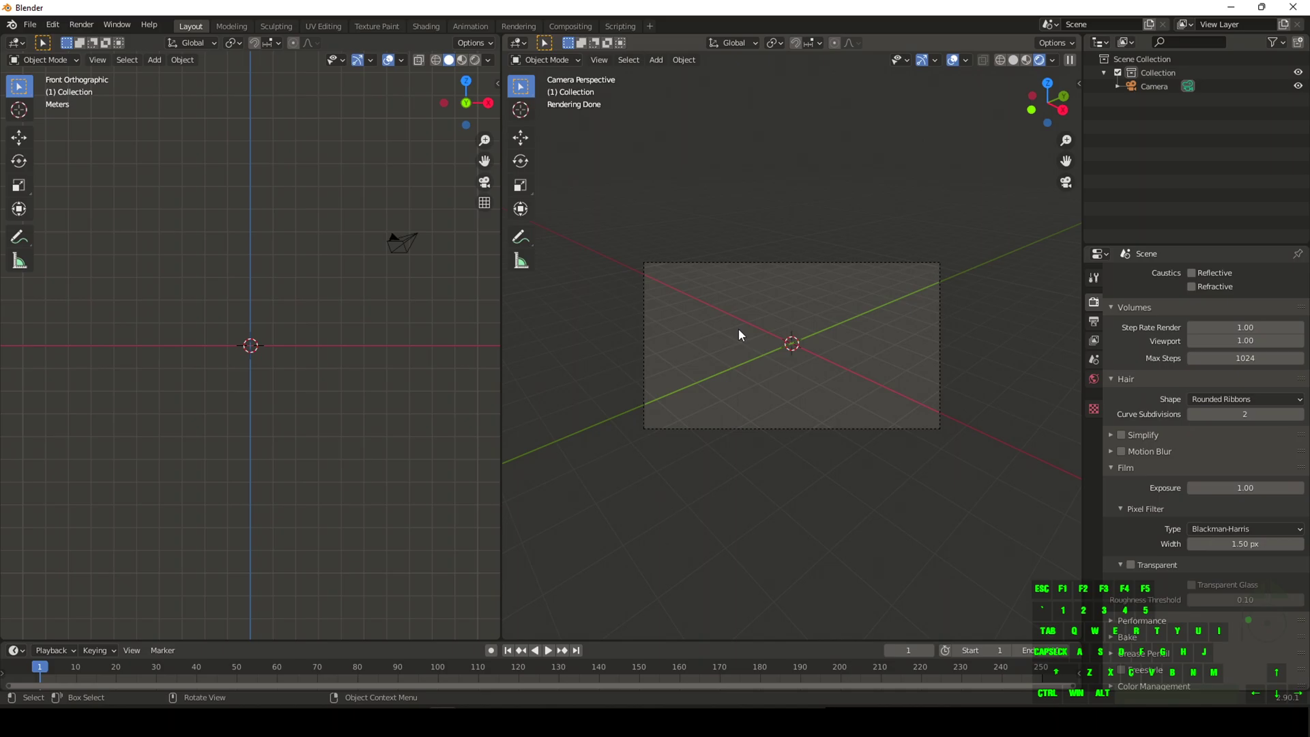
left_click(17, 47)
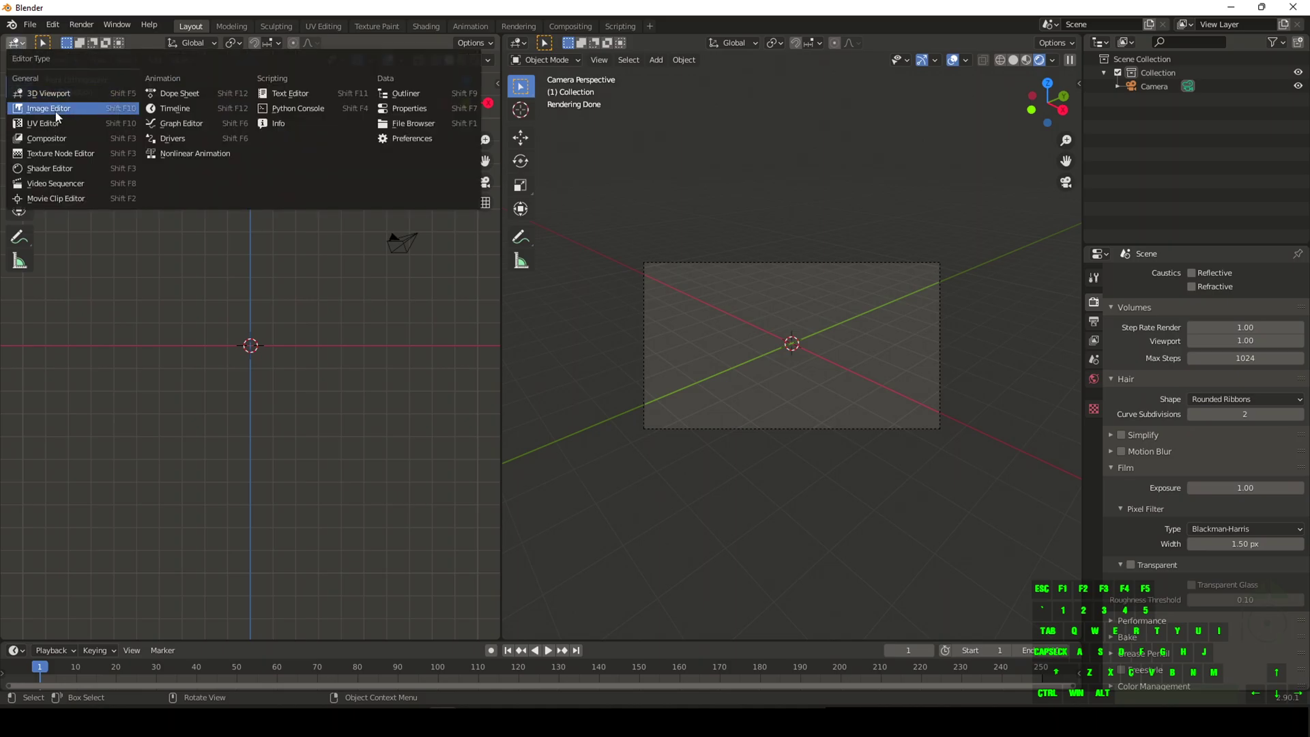
left_click(63, 171)
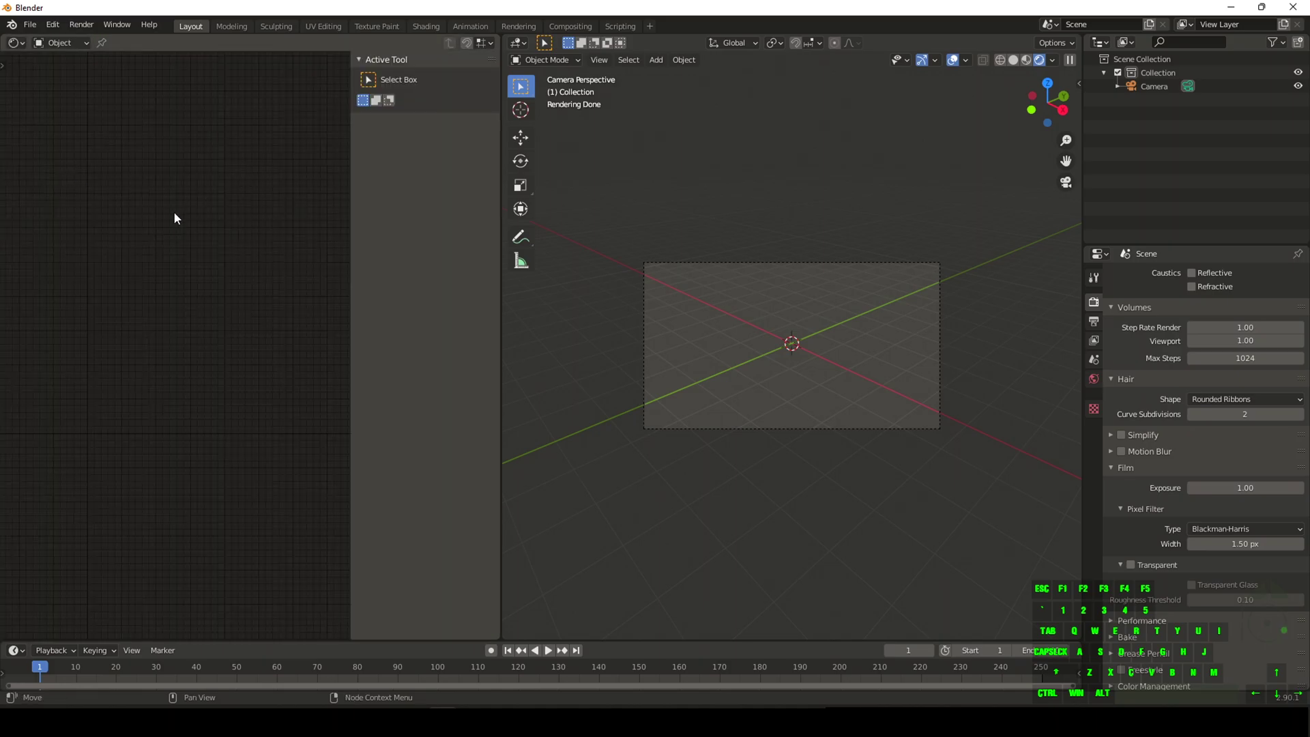
left_click(75, 44)
left_click(79, 80)
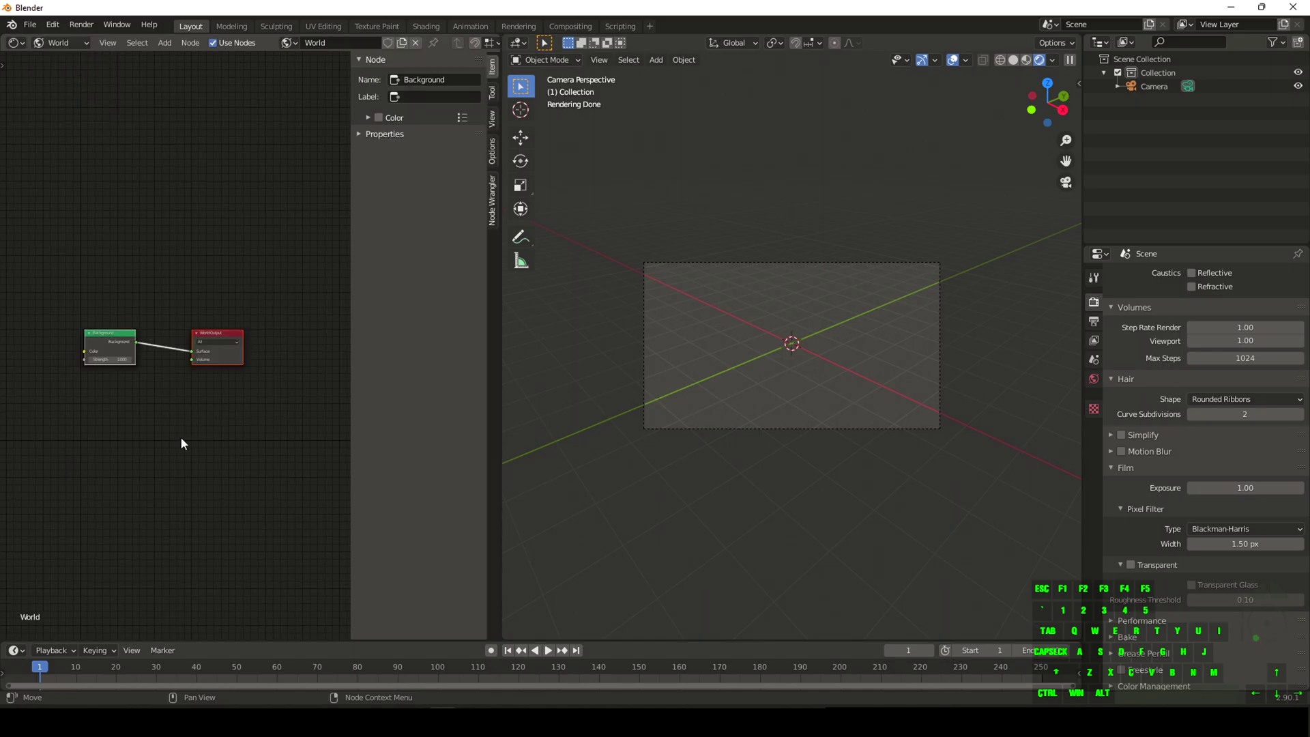
Step: Add a Voronoi Texture node in the free space before the Background node, with Mapping and Texture Coordinate nodes attached
scroll(210, 339, "up", 2)
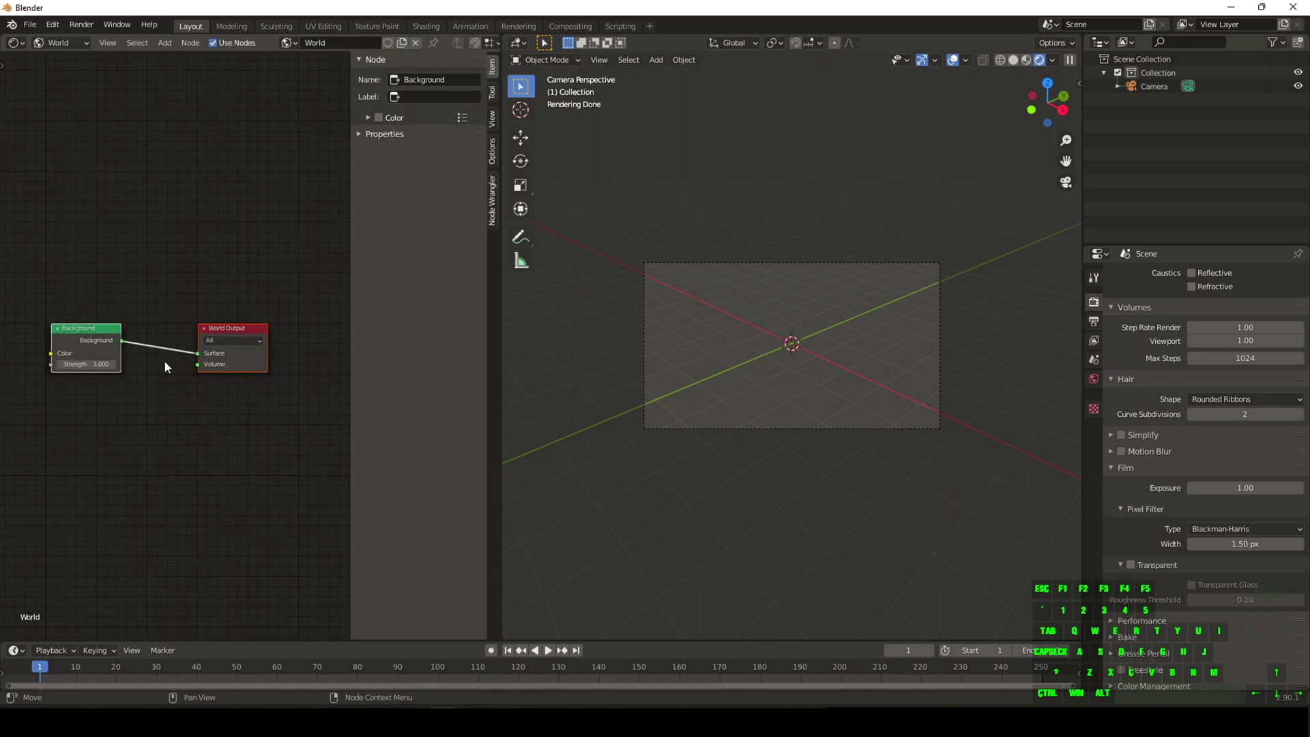
middle_click_drag(66, 434, 251, 449)
scroll(212, 462, "down", 2)
middle_click_drag(163, 459, 212, 430)
scroll(255, 462, "down", 4)
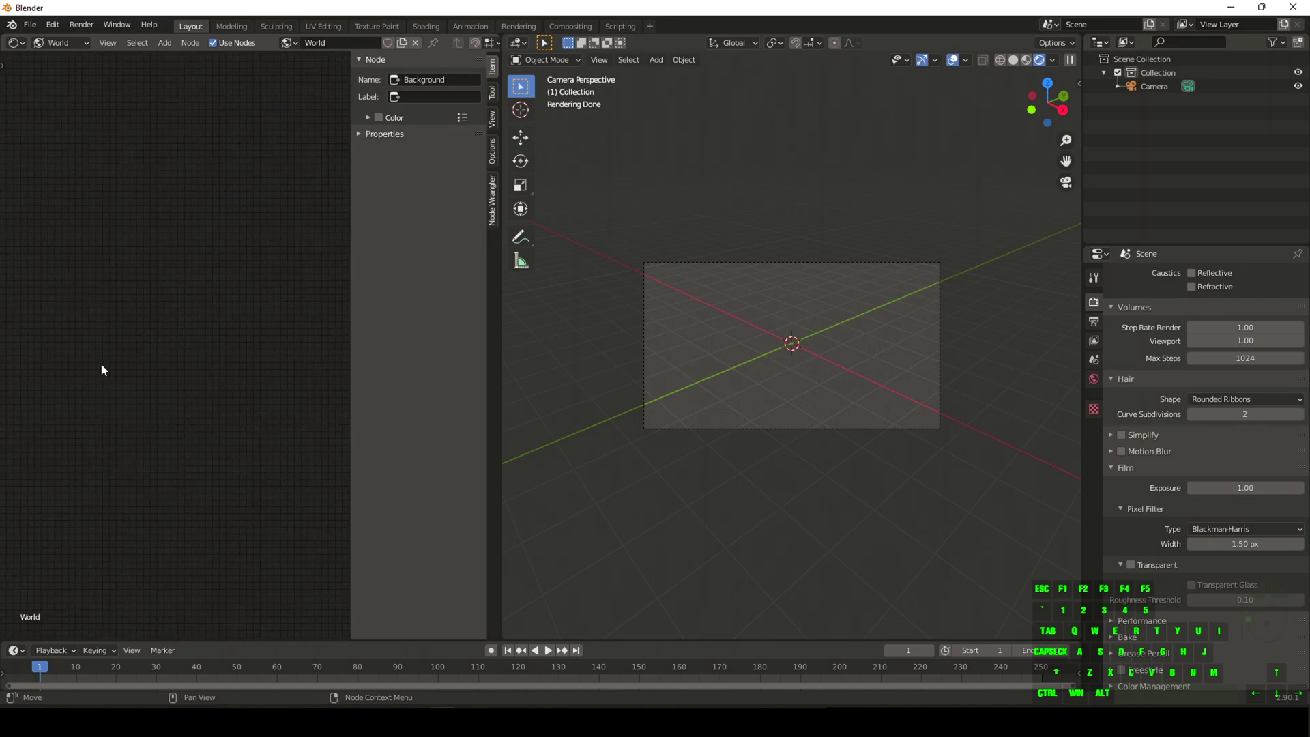
key("shift")
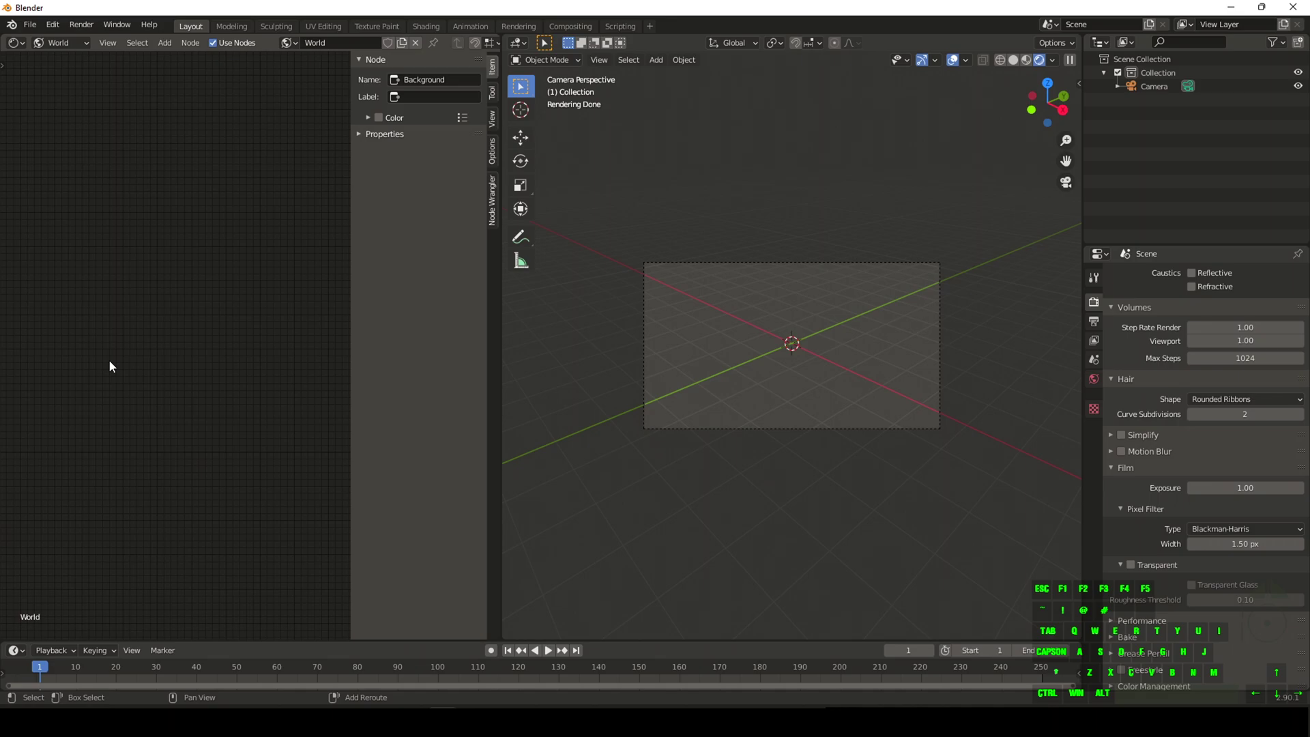
key("shift+a")
left_click(110, 360)
type("vor")
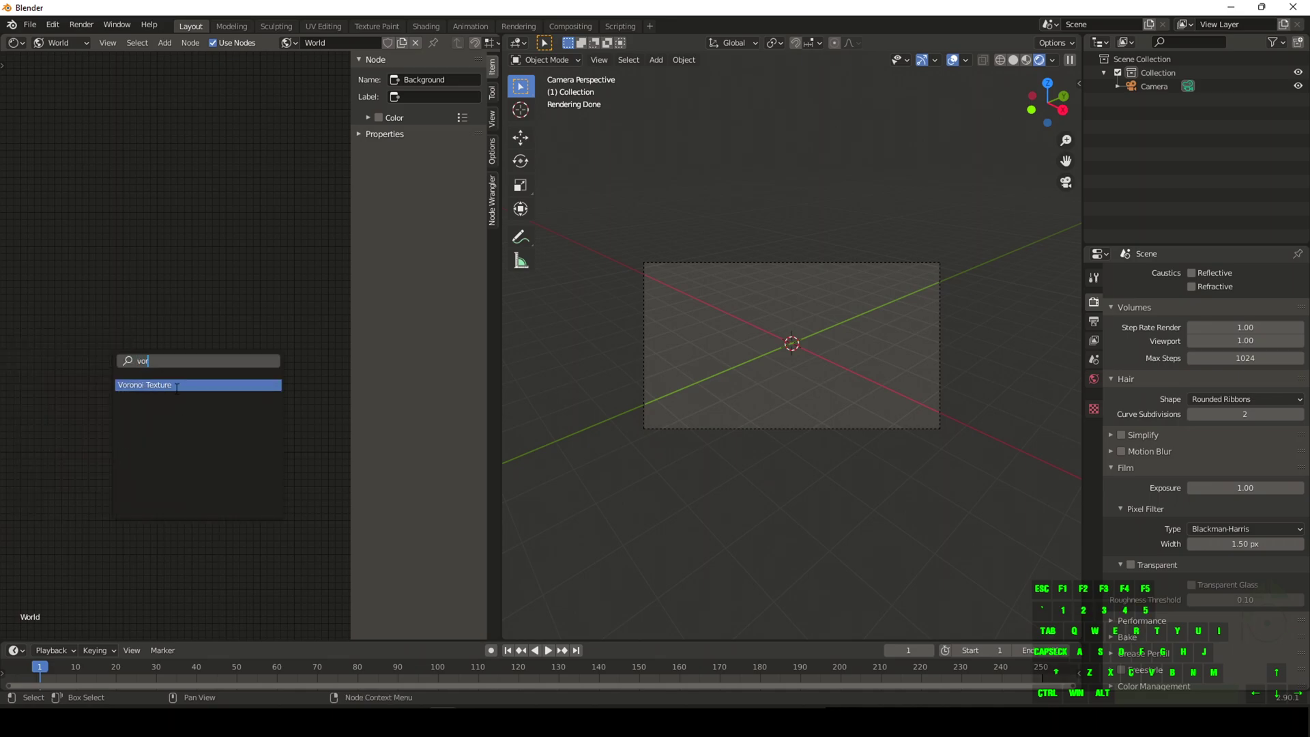
left_click(177, 386)
left_click(183, 382)
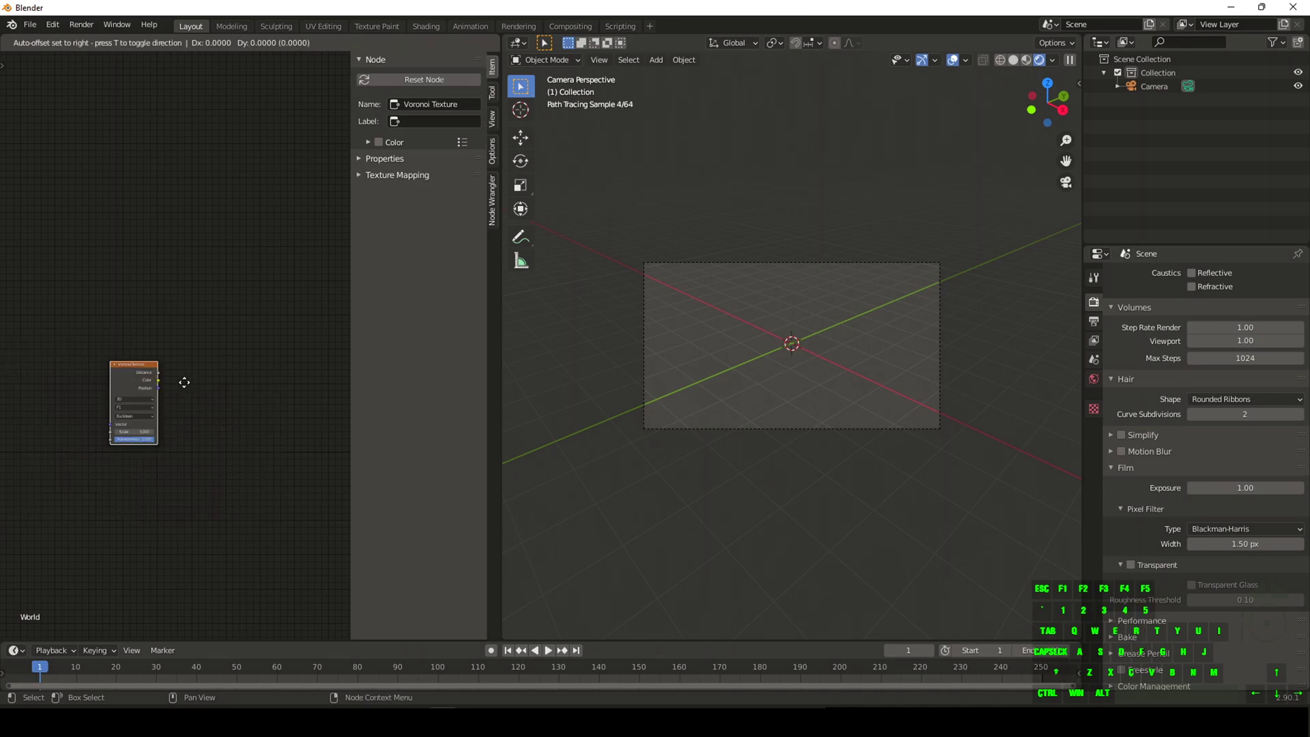
key("ctrl+t")
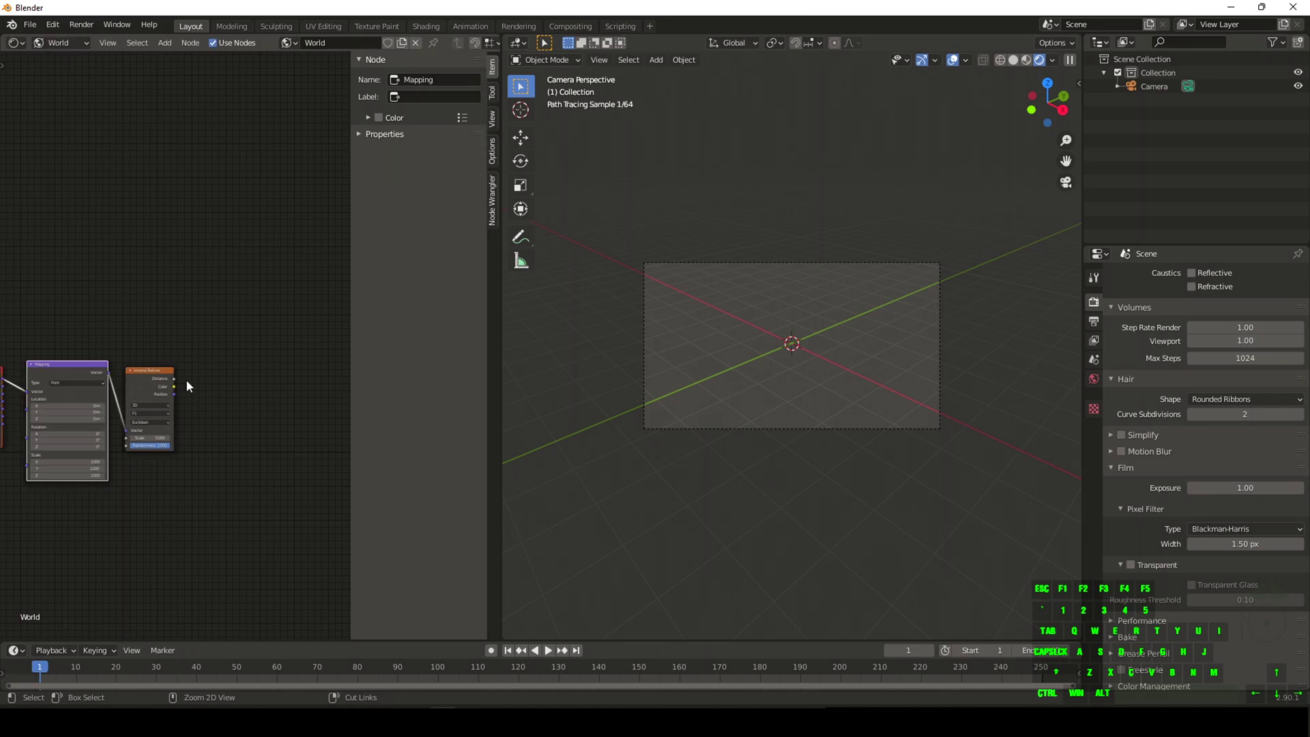
Step: Add a ColorRamp node after the Voronoi Texture and link the texture's Distance output to its Fac input
scroll(115, 533, "up", 2)
mouse_move(115, 533)
middle_mouse_down()
mouse_move(301, 518)
mouse_move(123, 533)
middle_mouse_up()
scroll(294, 524, "up", 1)
scroll(296, 519, "down", 2)
scroll(211, 484, "up", 3)
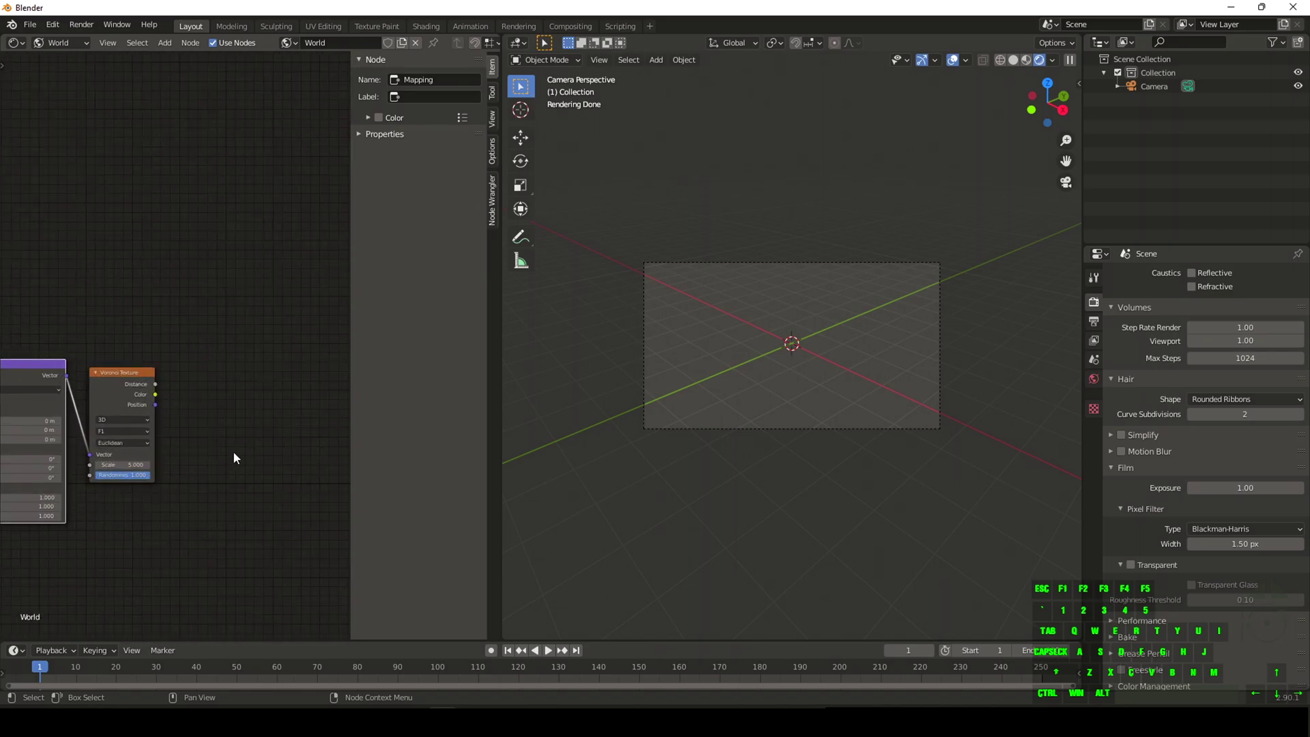
middle_click_drag(232, 451, 130, 458)
middle_click_drag(89, 419, 113, 427)
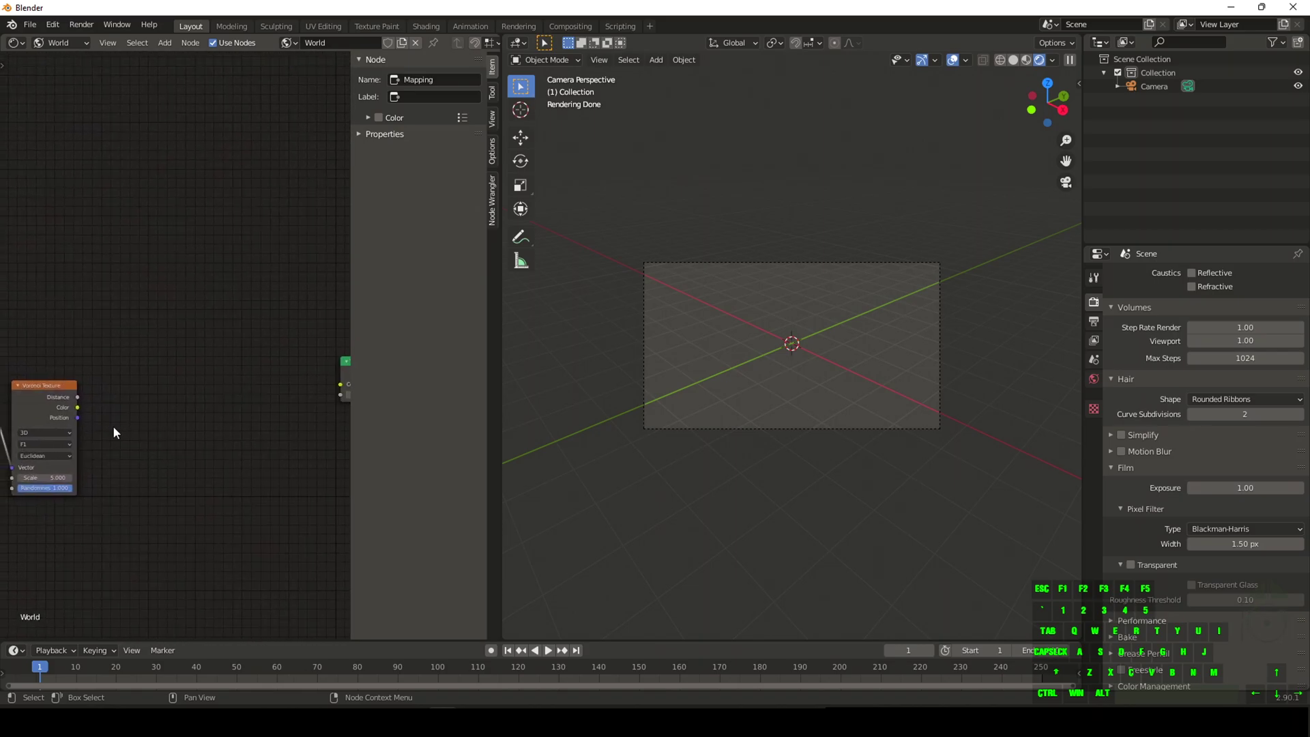
key("shift+a")
left_click(129, 395)
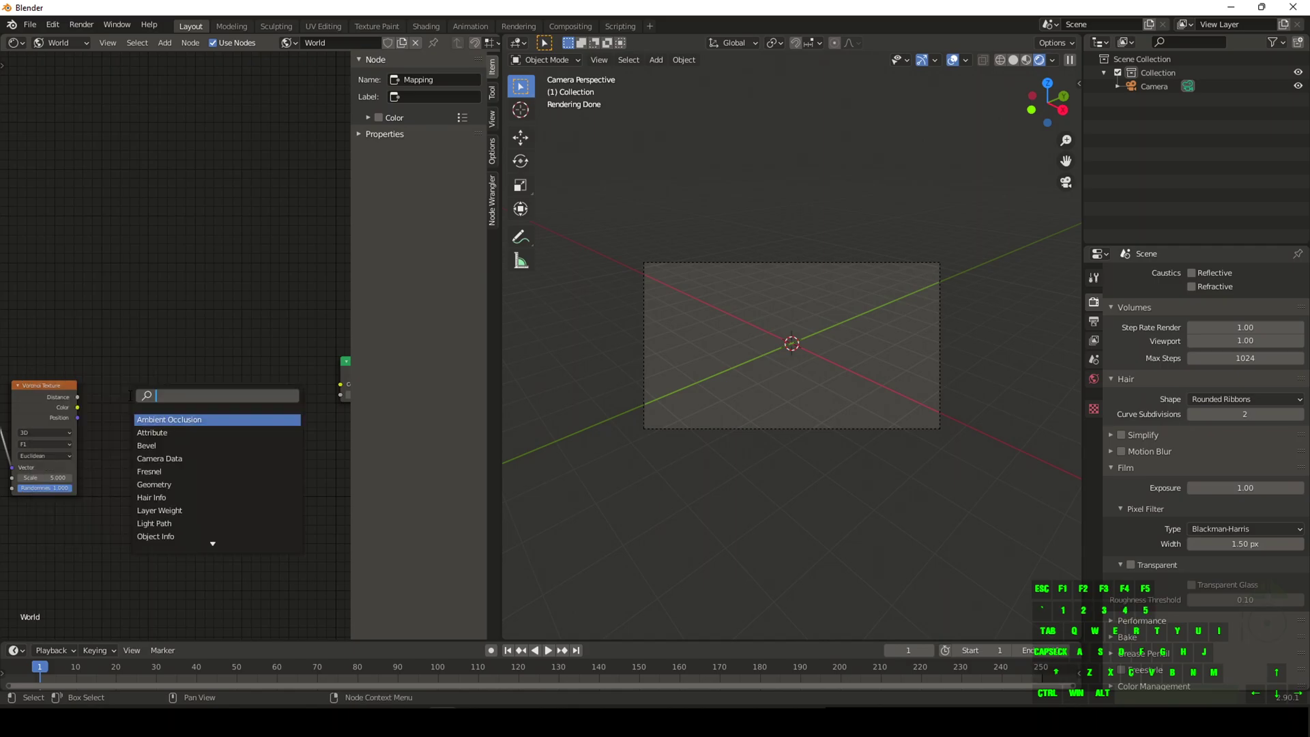
type("co")
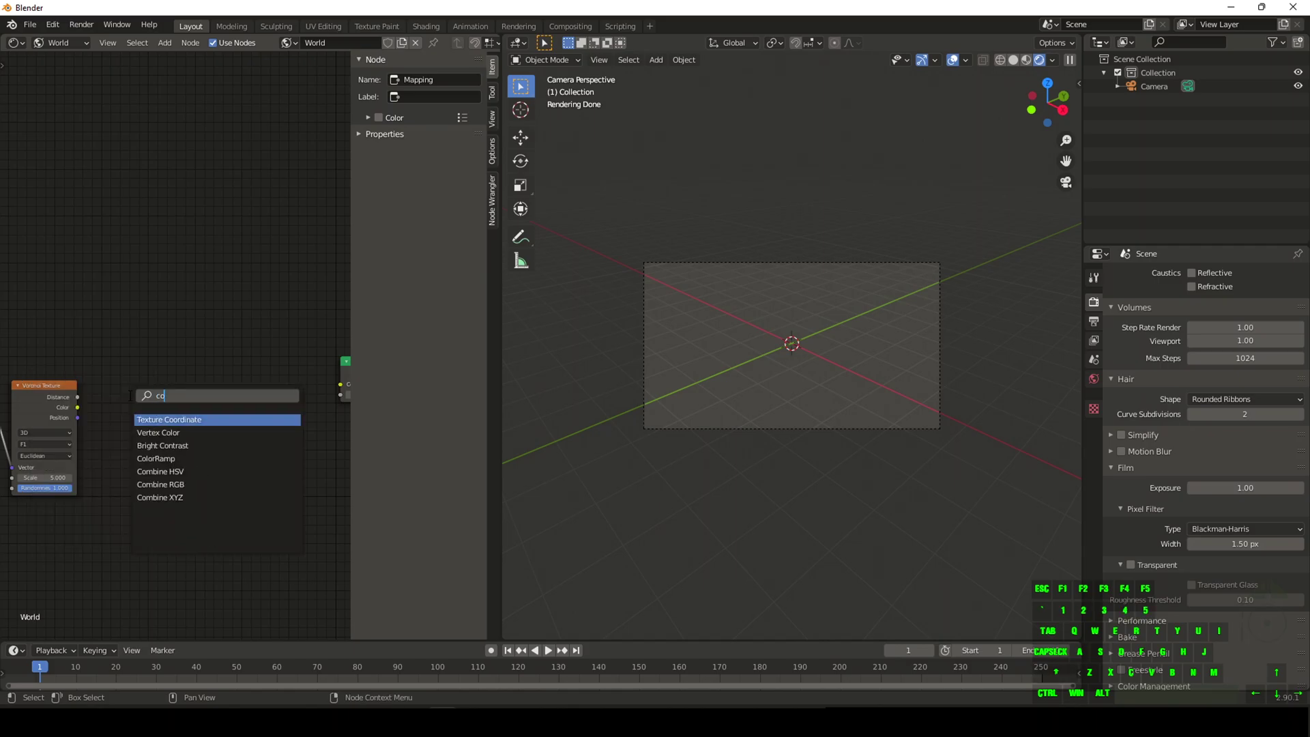
key("Down")
key("Down")
key("Down")
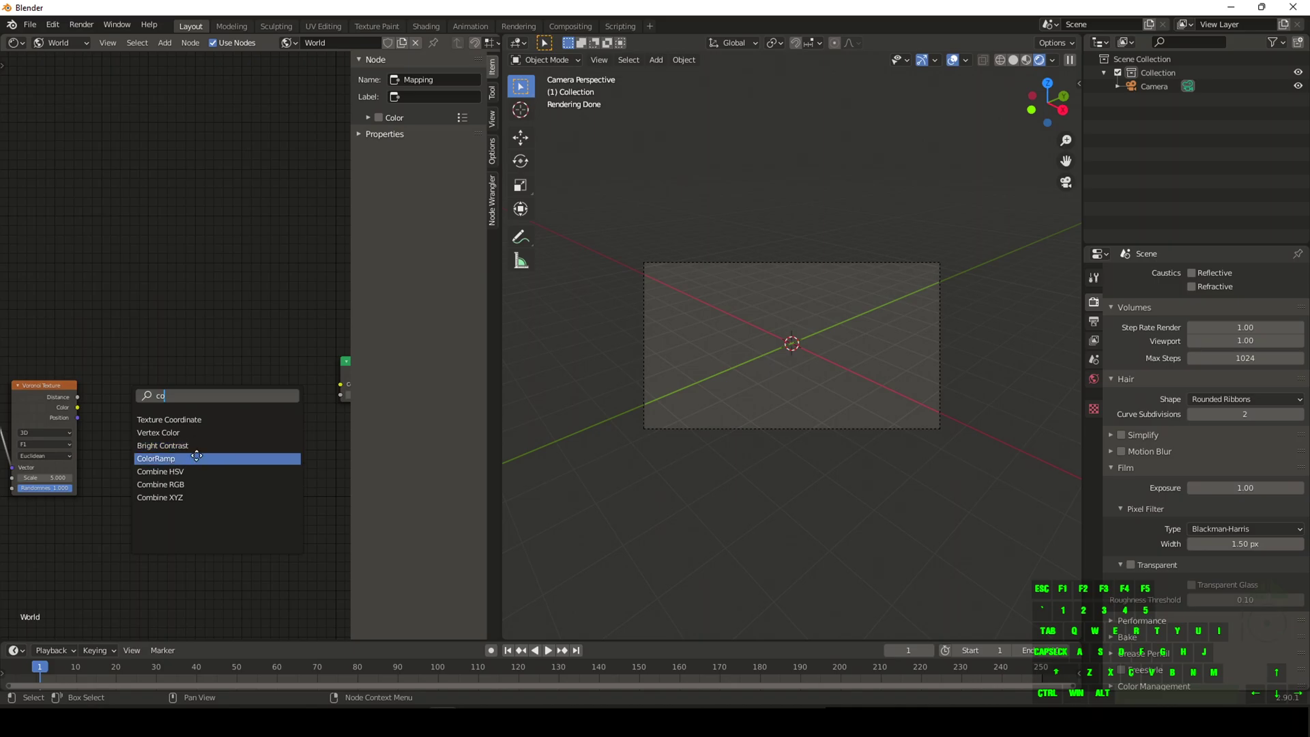
key("Return")
left_click(170, 409)
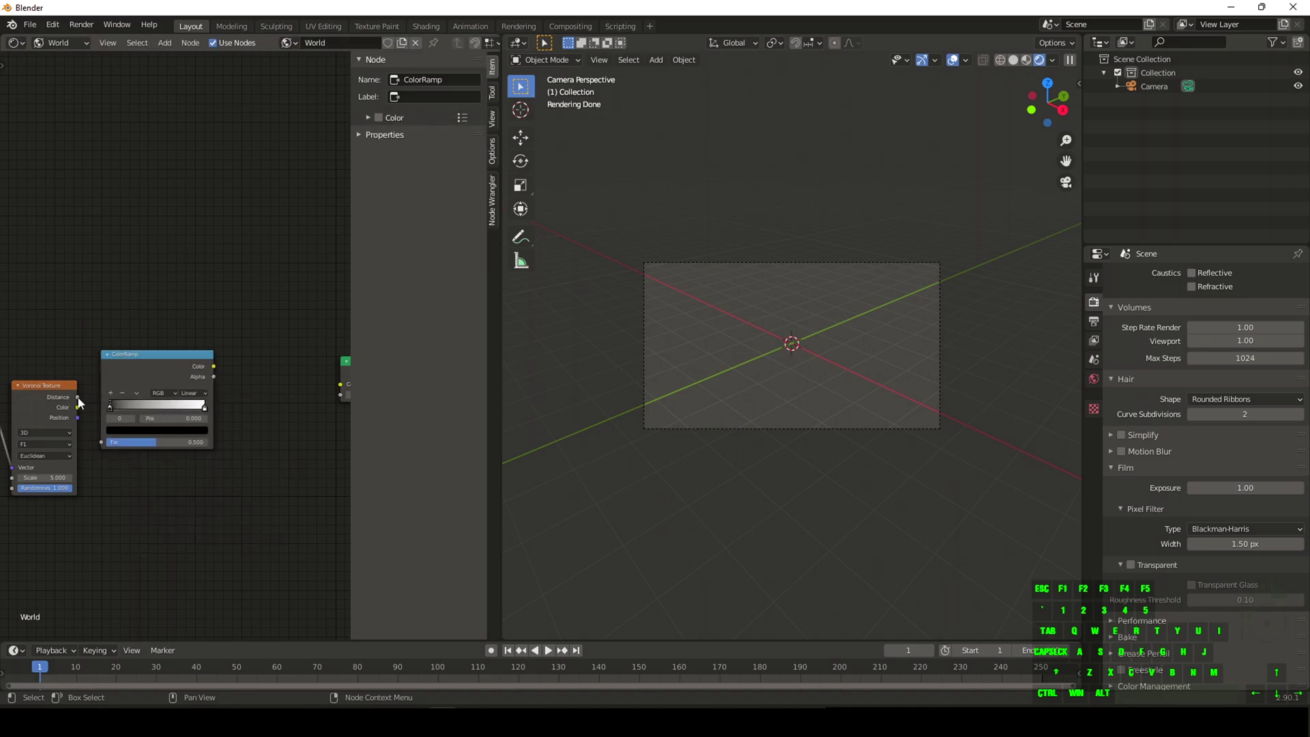
left_click_drag(77, 396, 102, 442)
Step: Duplicate the ColorRamp node and place the copy between the original ramp and the Background node
middle_click_drag(294, 413, 228, 421)
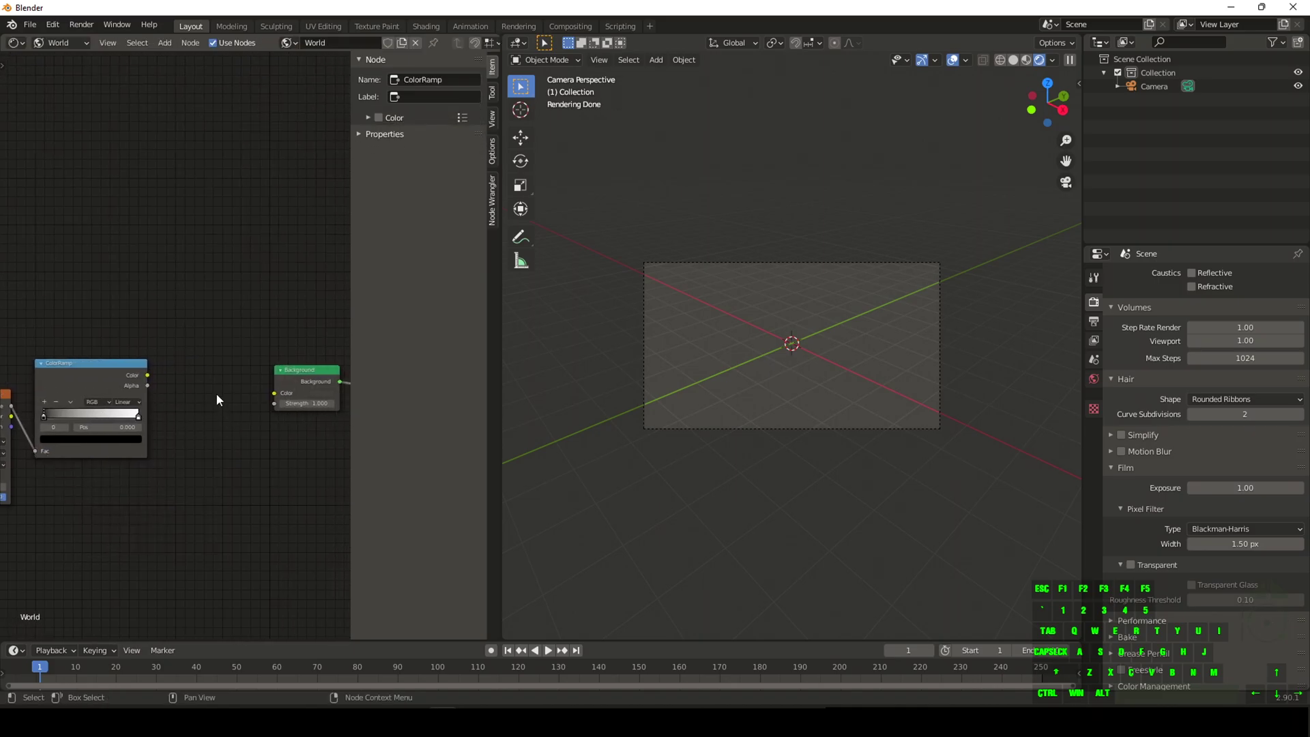
left_click(112, 361)
key("shift+d")
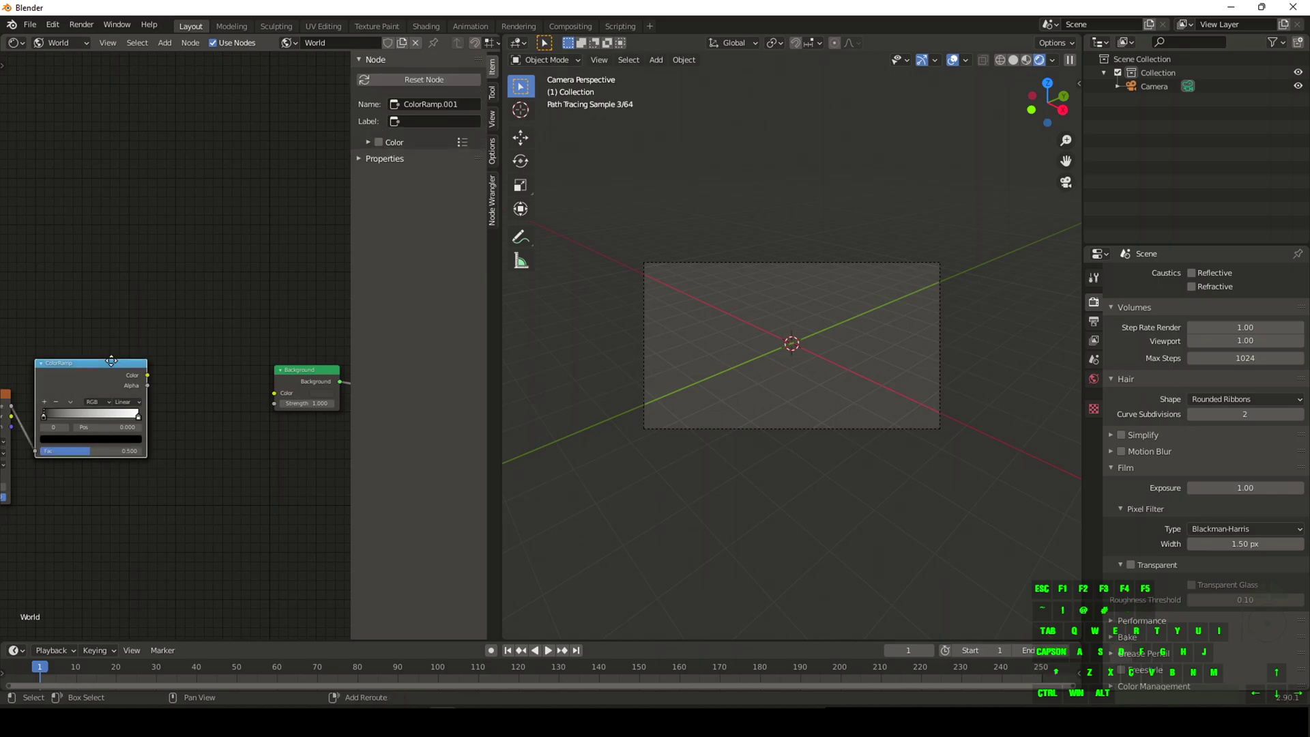
left_click(244, 318)
Step: Move the Background node clear of the duplicated ColorRamp and link that ramp's Color output to the Background's Color input
middle_click_drag(277, 496, 120, 502)
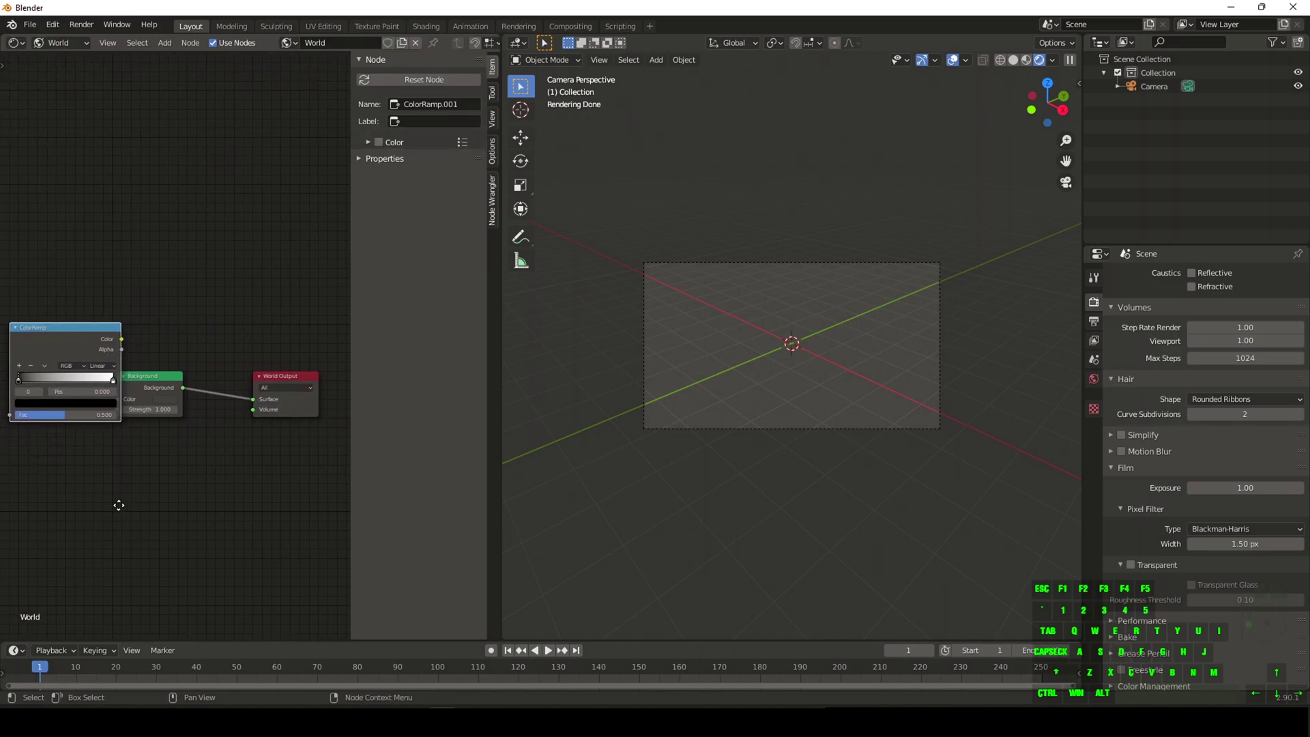
scroll(136, 444, "up", 2)
left_click_drag(153, 383, 213, 365)
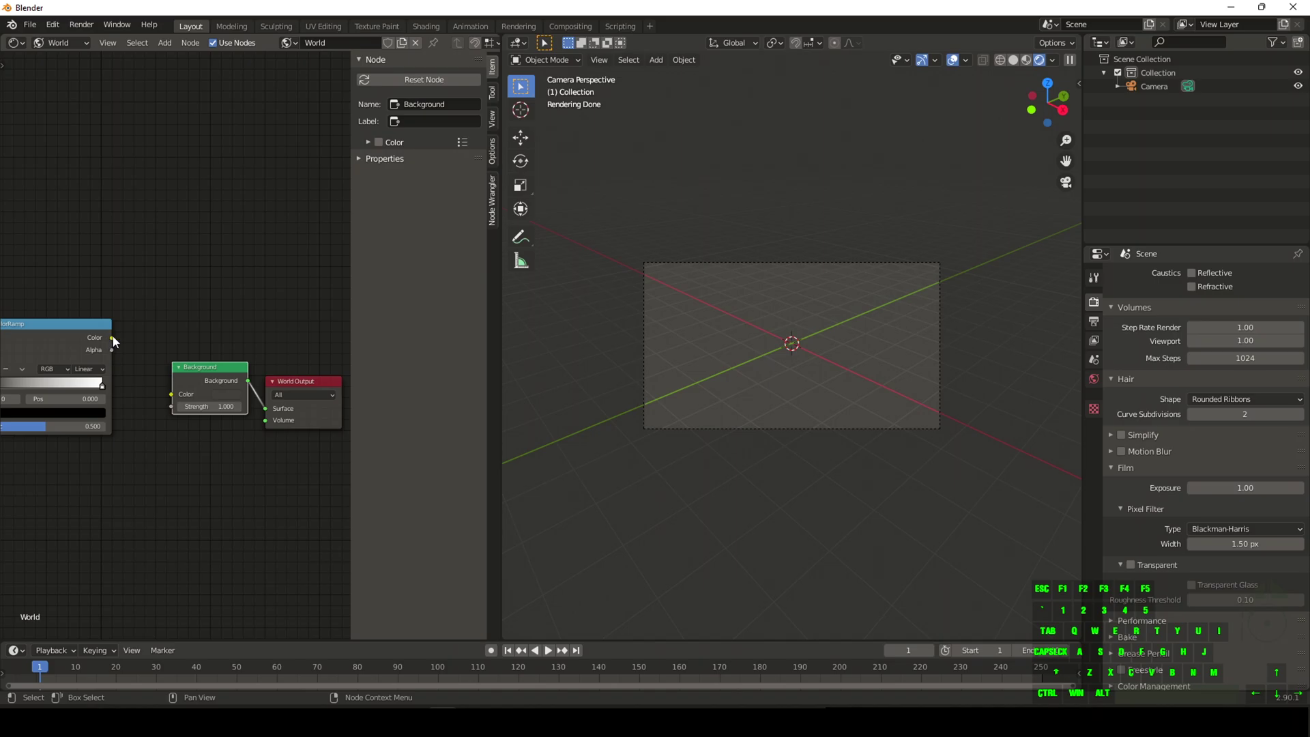
left_click_drag(111, 337, 171, 394)
Step: Link the first ColorRamp's Color output to the second ColorRamp's Fac input
middle_click_drag(103, 484, 247, 481)
scroll(225, 464, "up", 1)
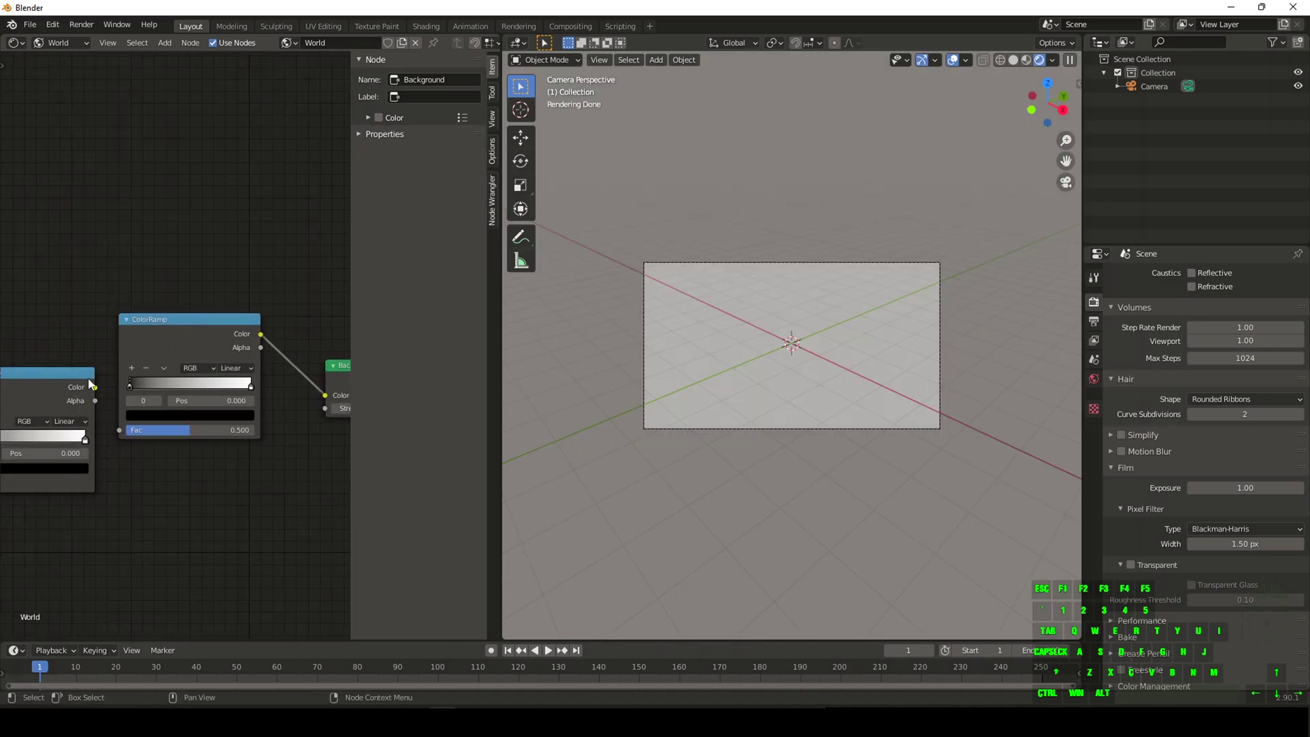
left_click_drag(95, 387, 120, 429)
Step: Reverse the first ColorRamp's stops, with white near the start and black at position 0.541
middle_click_drag(137, 498, 222, 518)
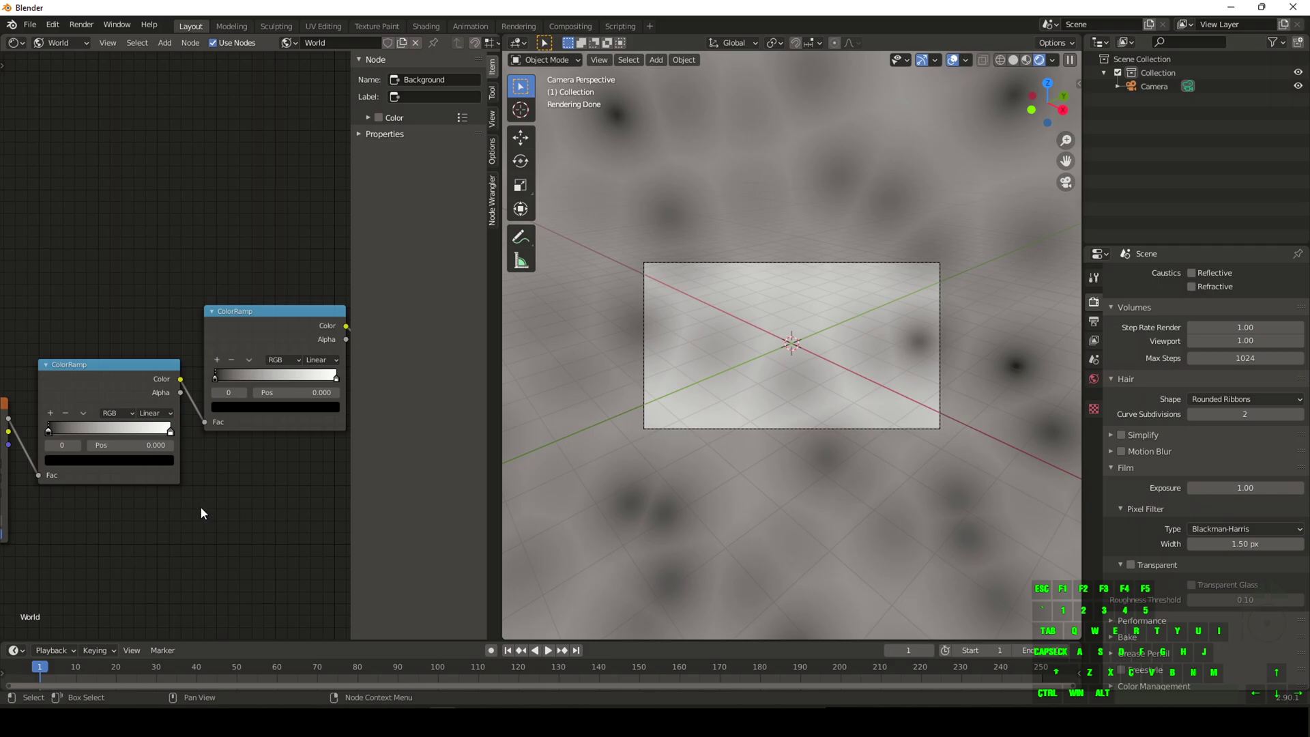
middle_click_drag(84, 529, 165, 509)
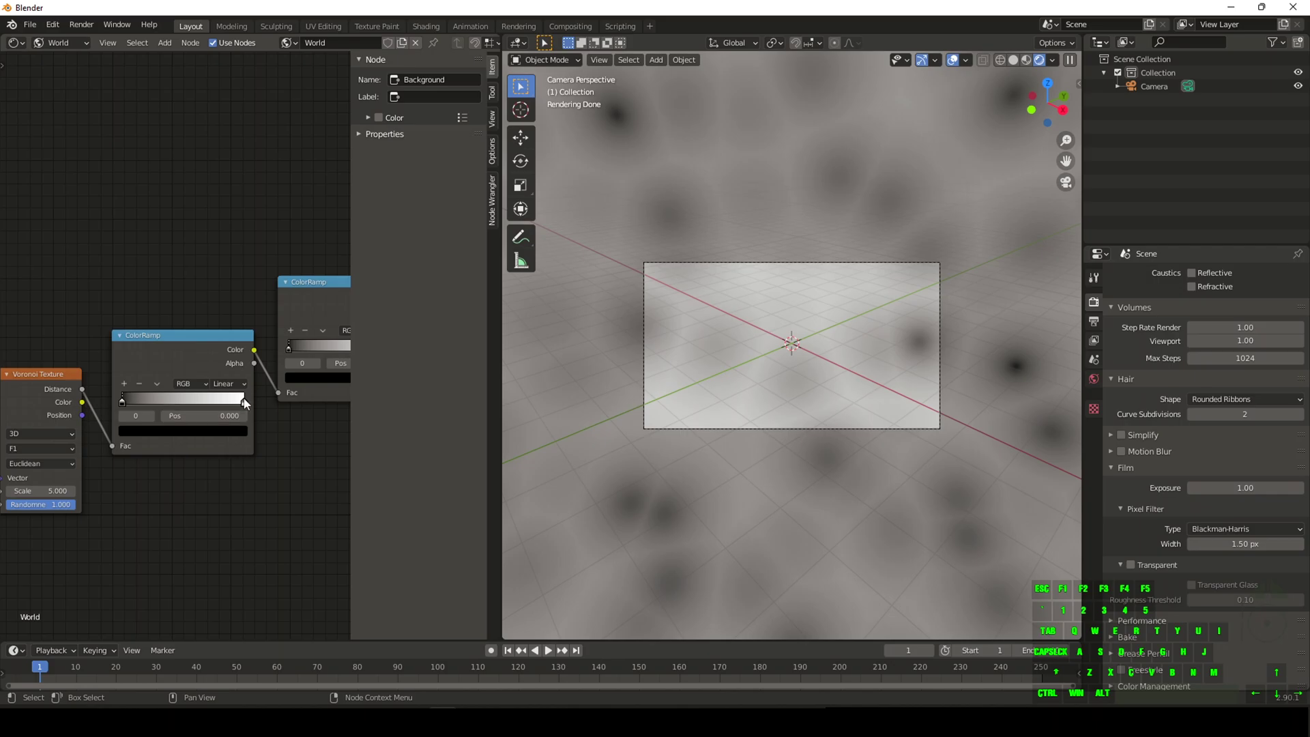
left_click_drag(247, 407, 215, 404)
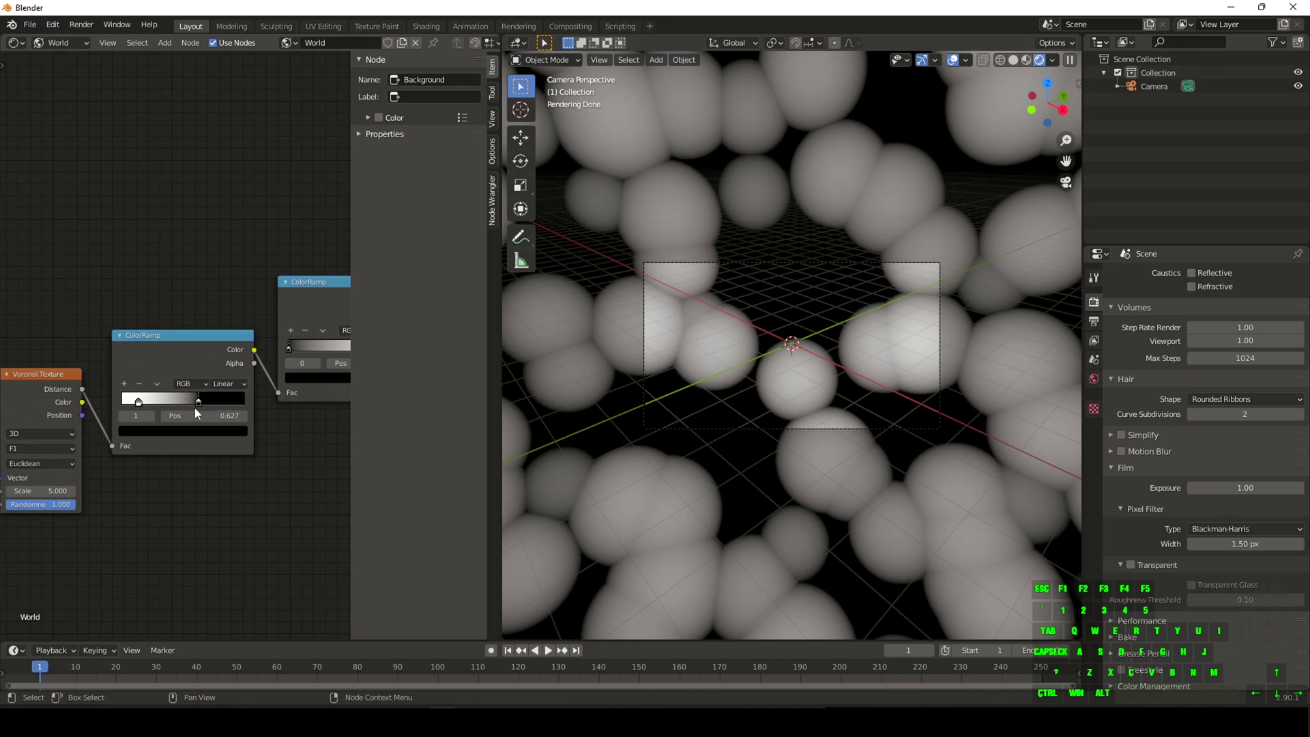
left_click_drag(198, 403, 196, 402)
Step: Space out the two ColorRamp nodes, moving the second toward the Background node and the first toward the Voronoi Texture
middle_click_drag(281, 505, 161, 544)
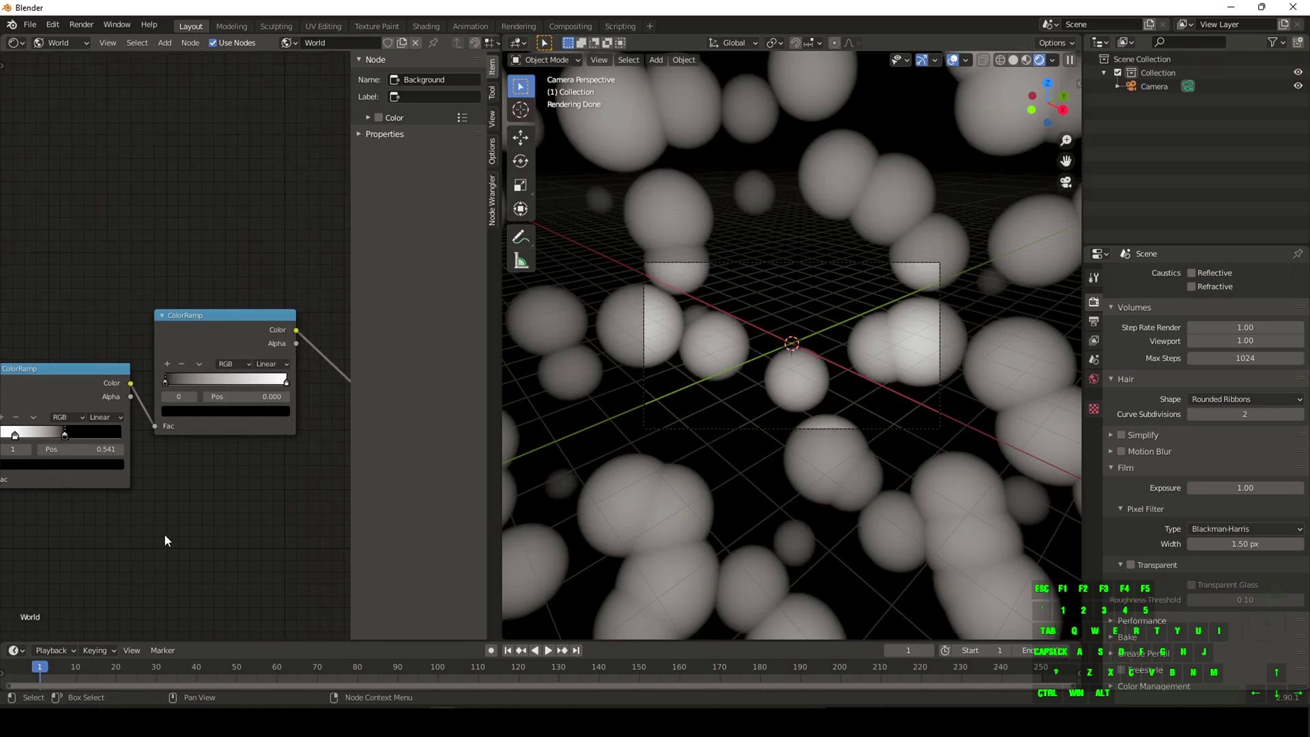
scroll(142, 535, "down", 2)
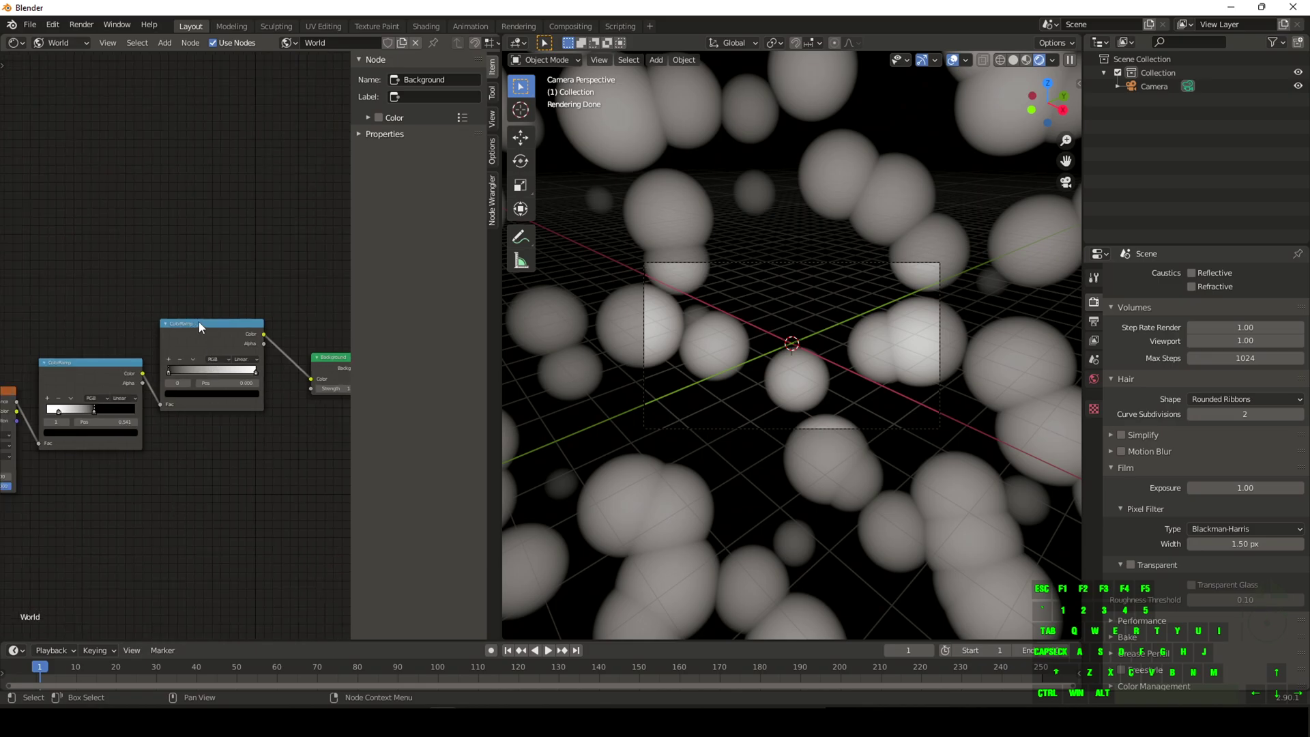
mouse_move(198, 322)
left_mouse_down()
mouse_move(224, 342)
mouse_move(214, 338)
left_mouse_up()
left_click(94, 366)
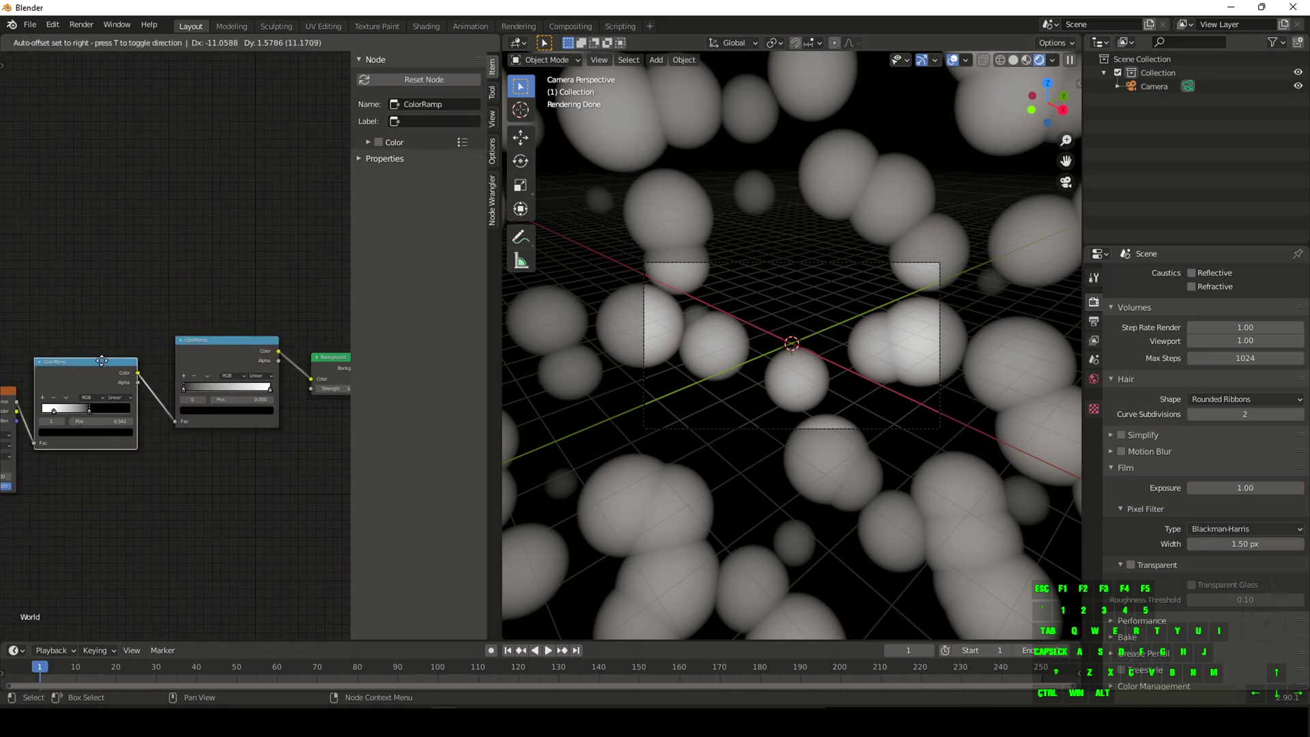
Step: Set the Voronoi Texture's feature output to F2 and its distance metric to Manhattan
middle_click_drag(116, 538, 272, 523)
scroll(208, 527, "up", 3)
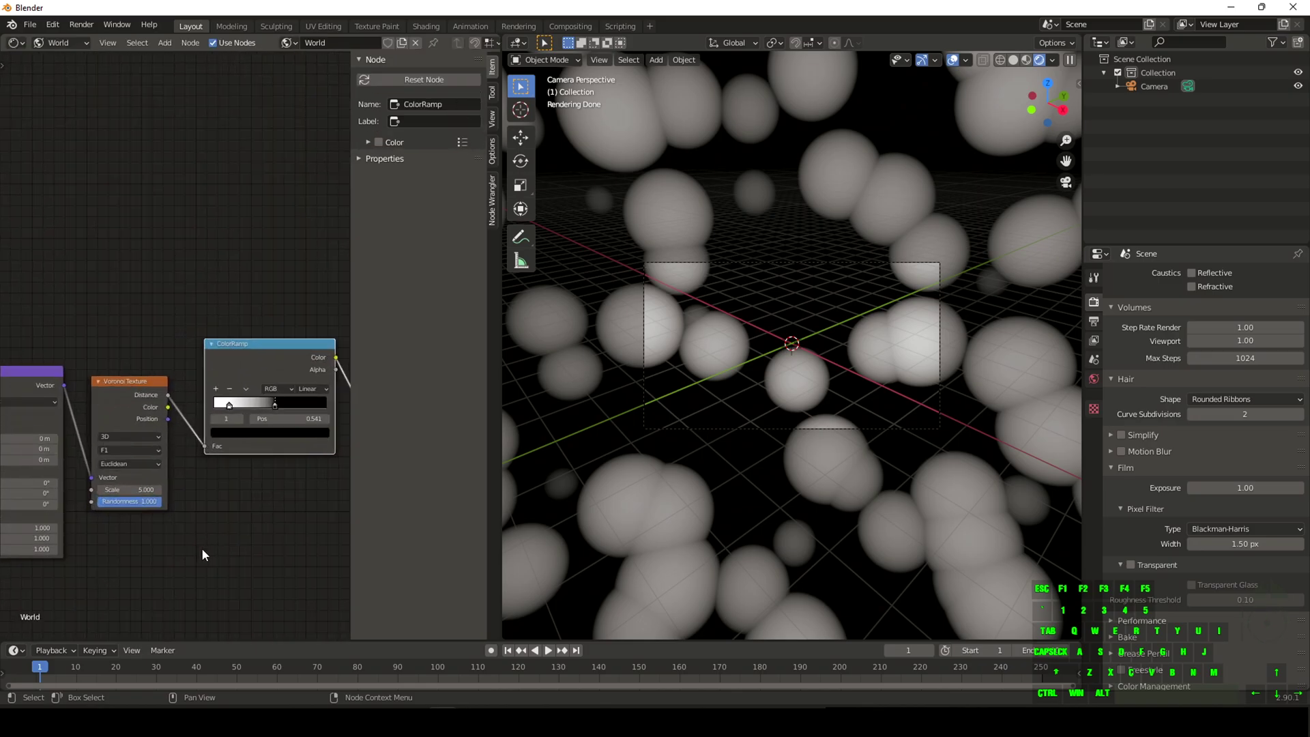
middle_click_drag(202, 548, 255, 533)
scroll(267, 527, "up", 1)
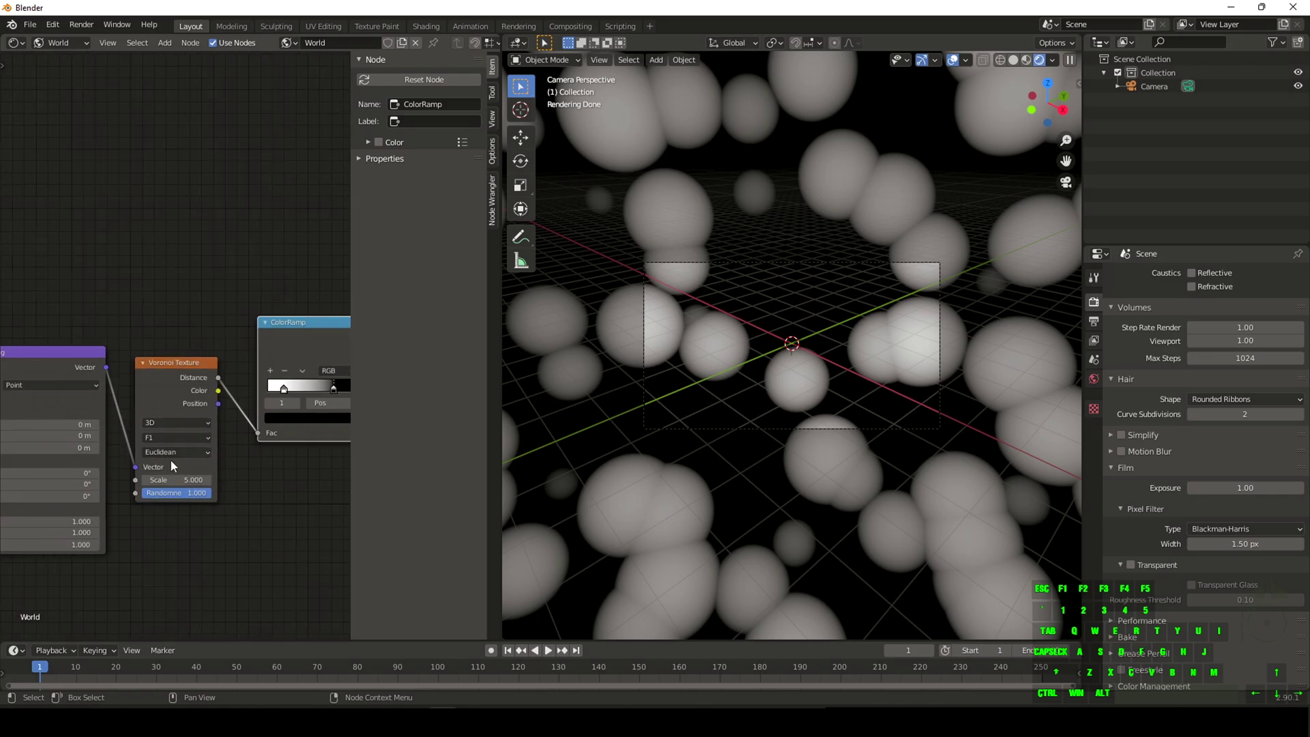
scroll(813, 432, "up", 1)
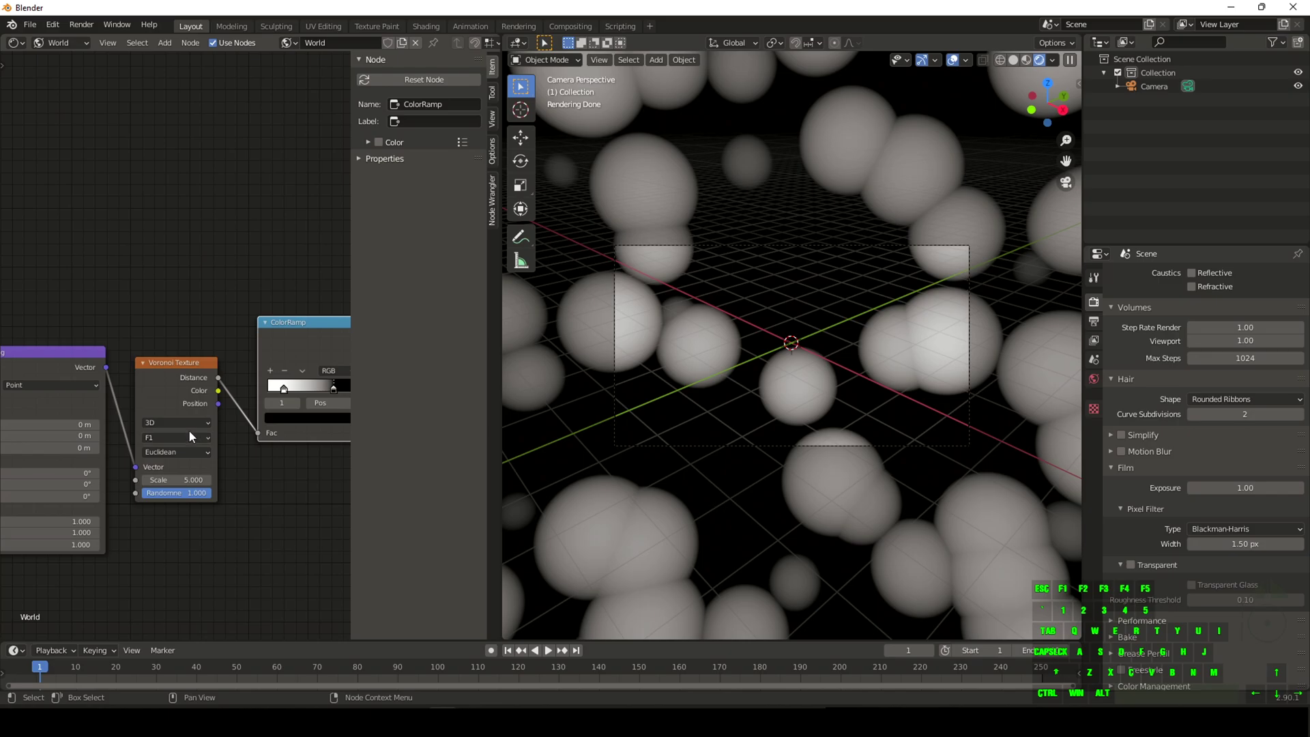
left_click(172, 435)
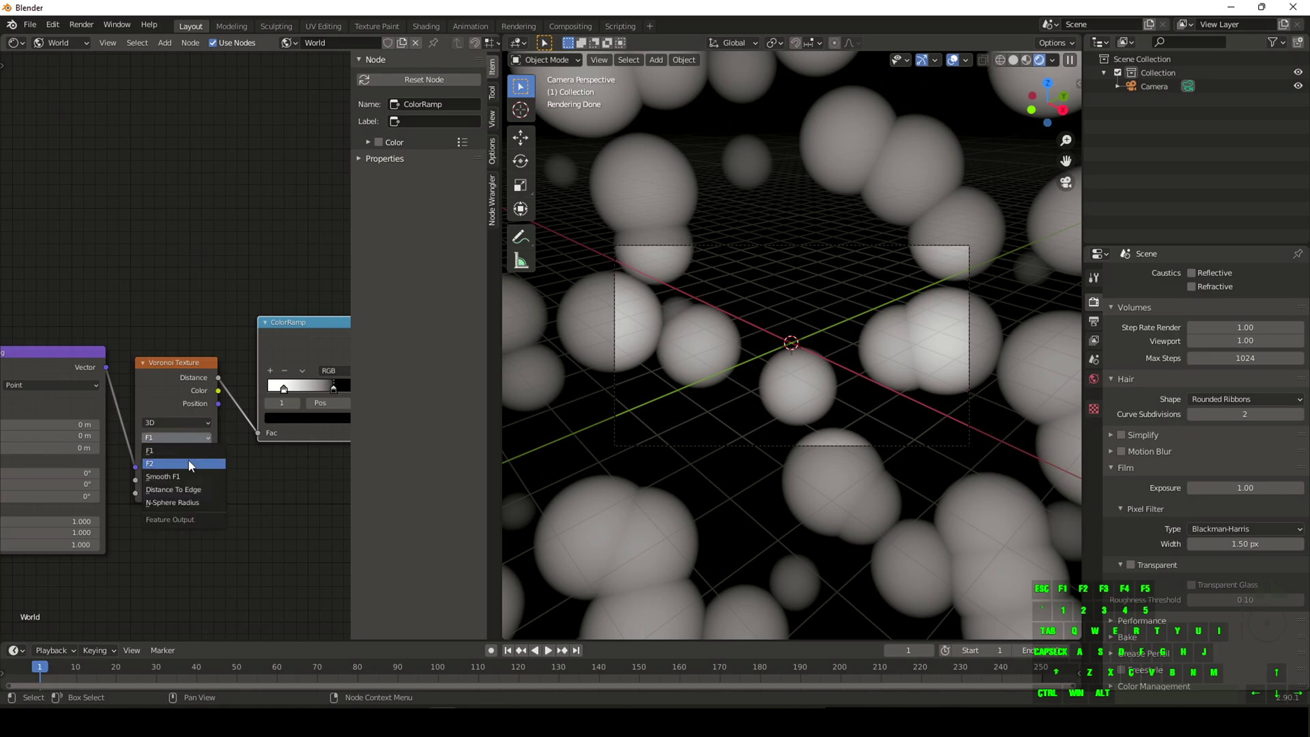
left_click(189, 462)
left_click(179, 452)
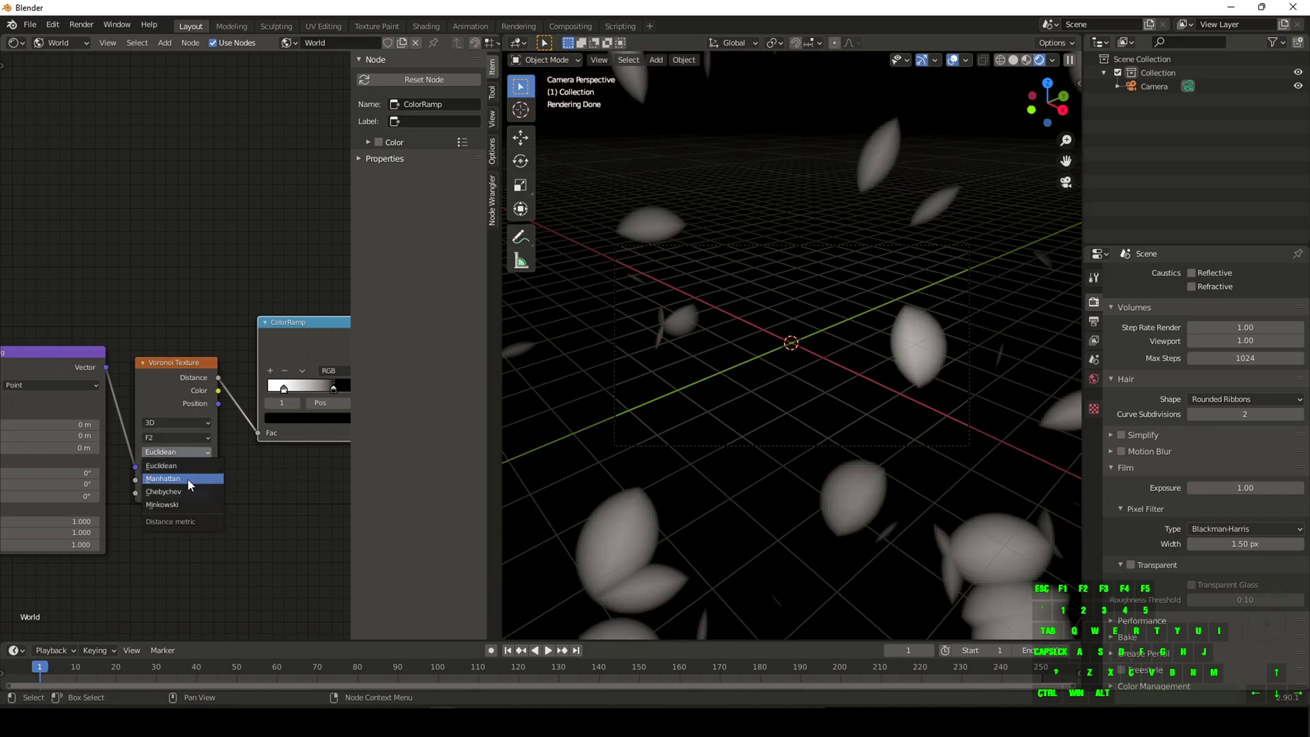
left_click(189, 479)
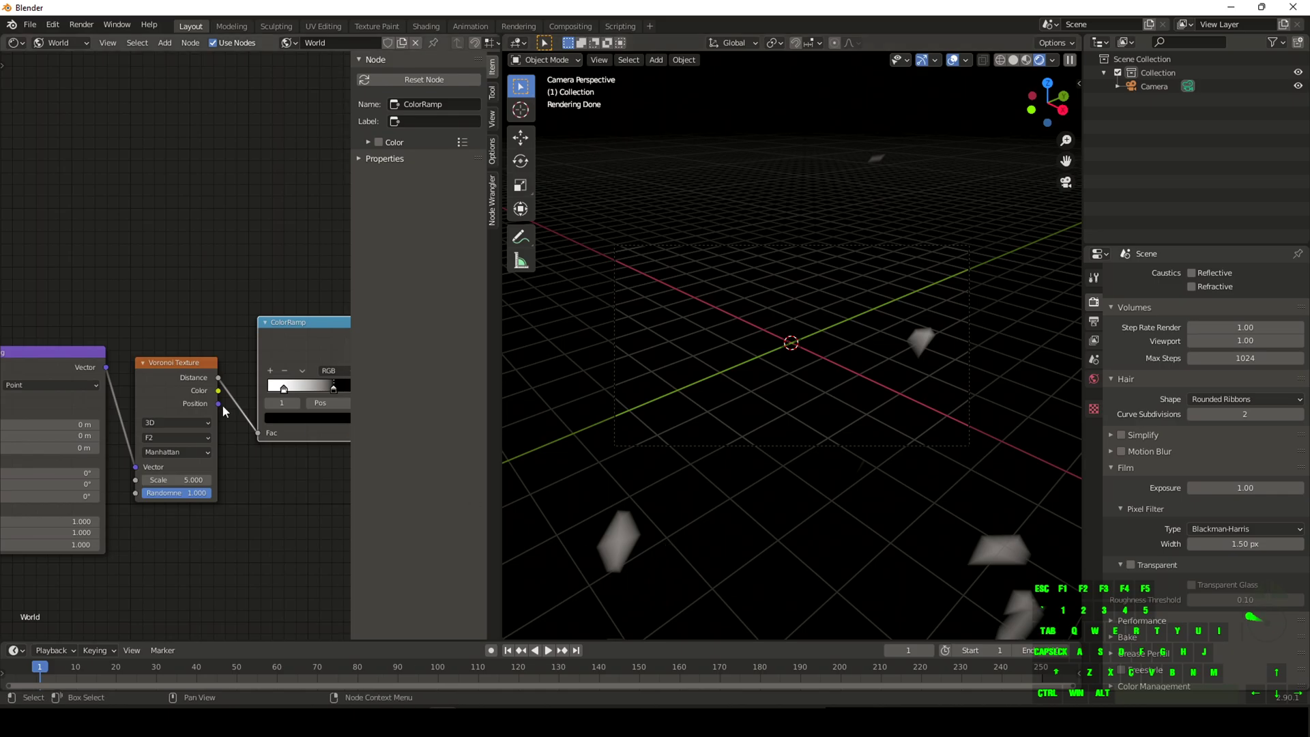
Step: Set the Voronoi Texture's Scale to 300
left_click(176, 480)
type("300")
key("Return")
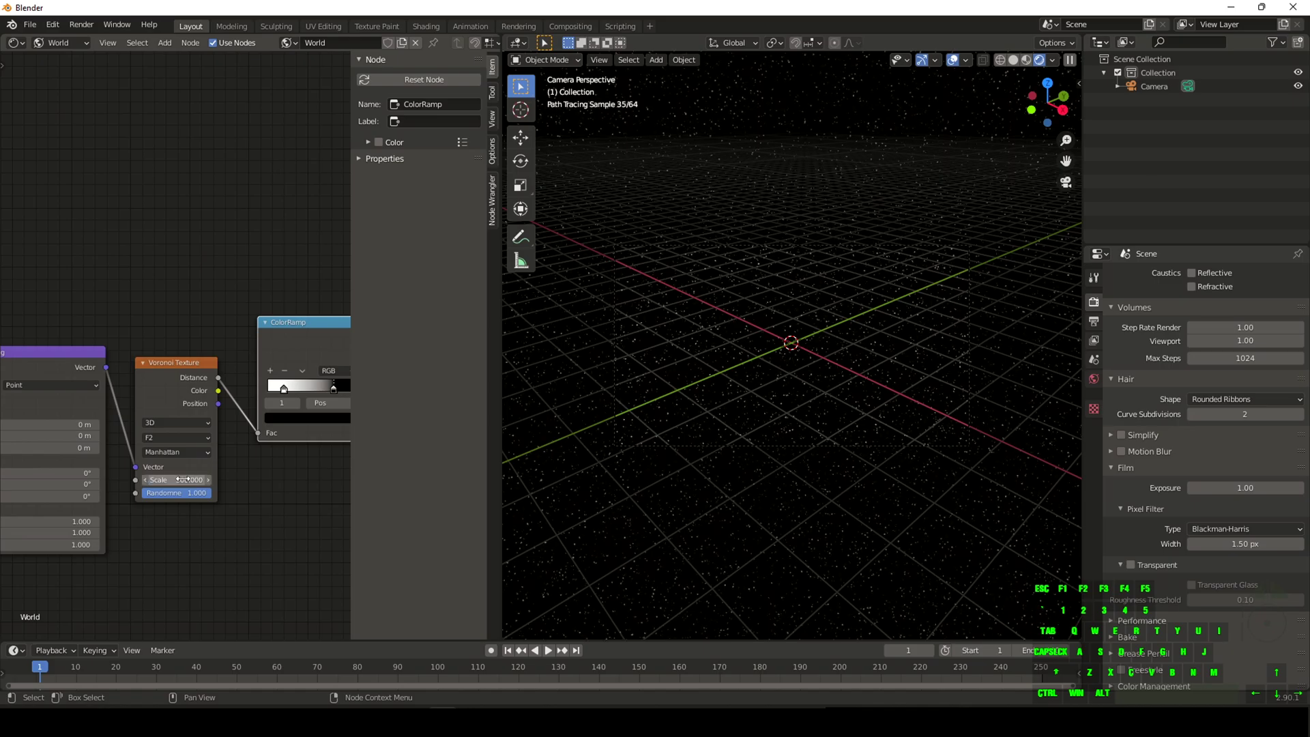
scroll(653, 411, "up", 5)
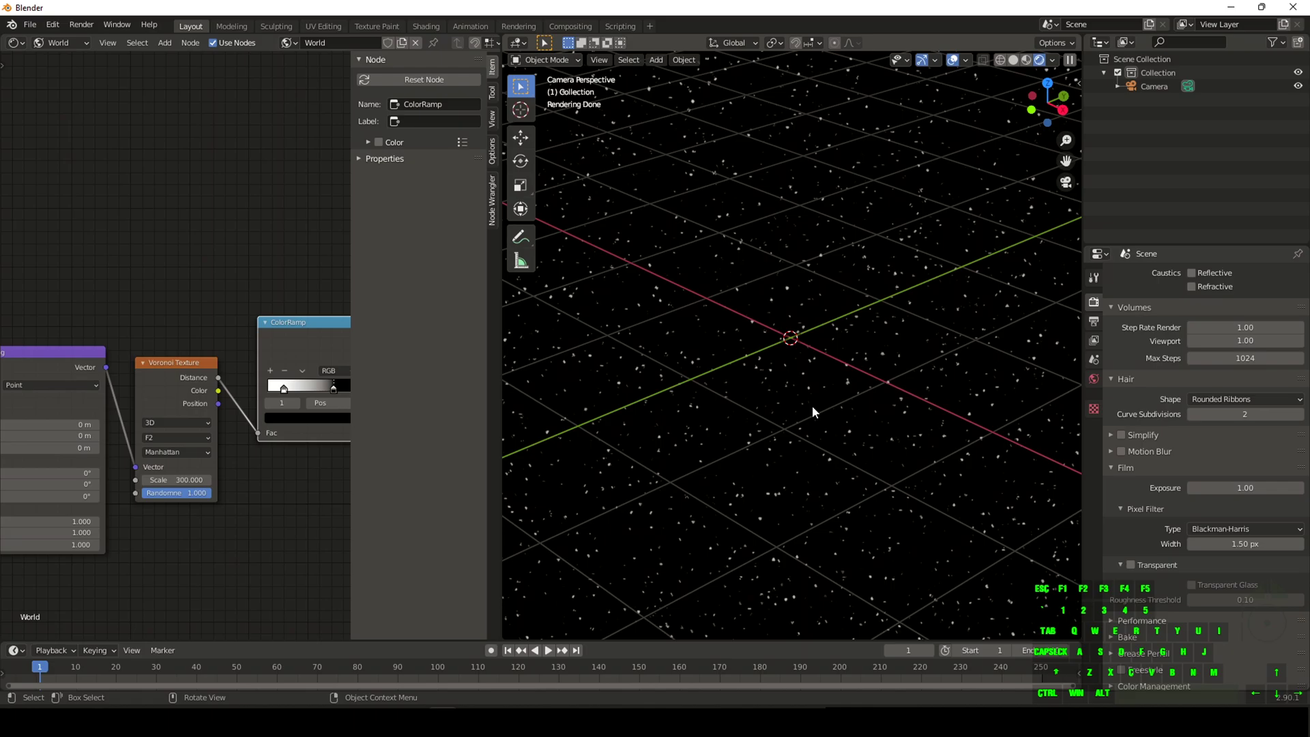
scroll(293, 489, "down", 3)
scroll(293, 489, "up", 1)
Step: Add two stops to the second ColorRamp near its black end, at positions 0.227 and 0.114
middle_click_drag(292, 488, 101, 505)
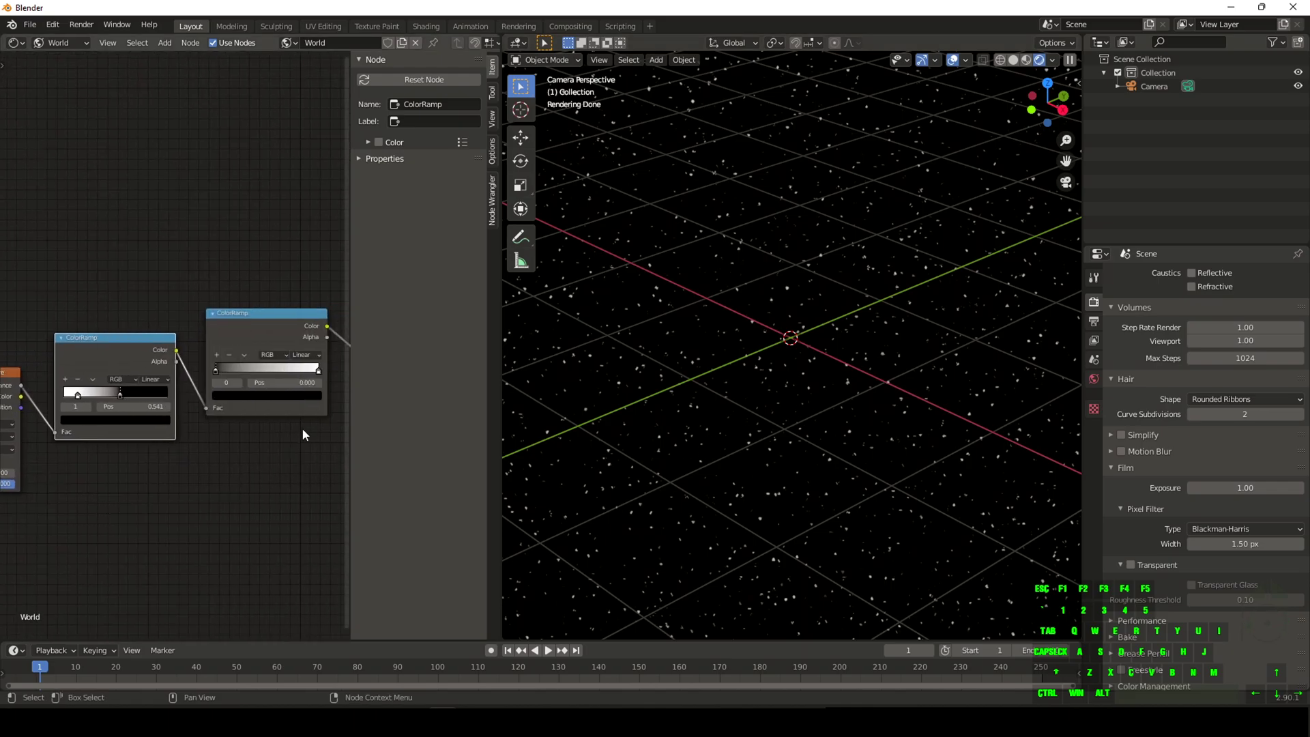
scroll(273, 343, "up", 2)
middle_click_drag(288, 464, 254, 463)
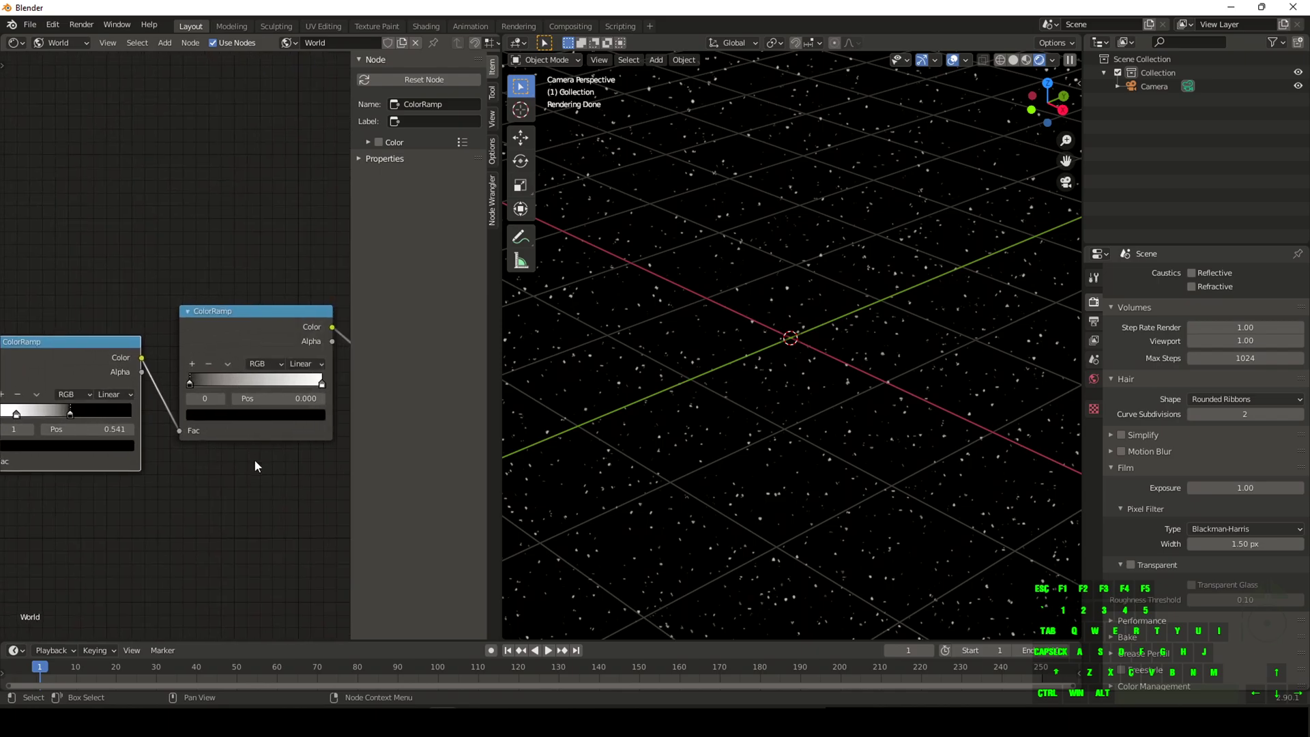
left_click(191, 363)
left_click_drag(256, 385, 243, 386)
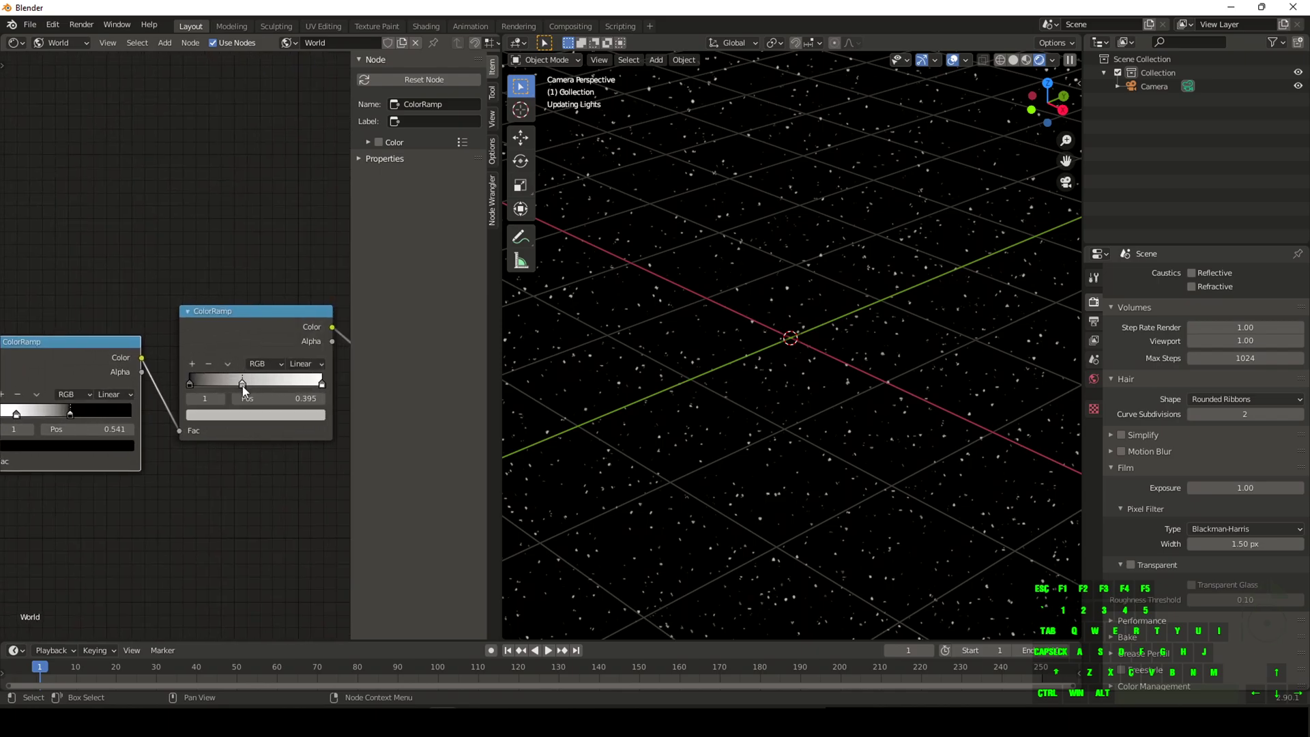
left_click(192, 363)
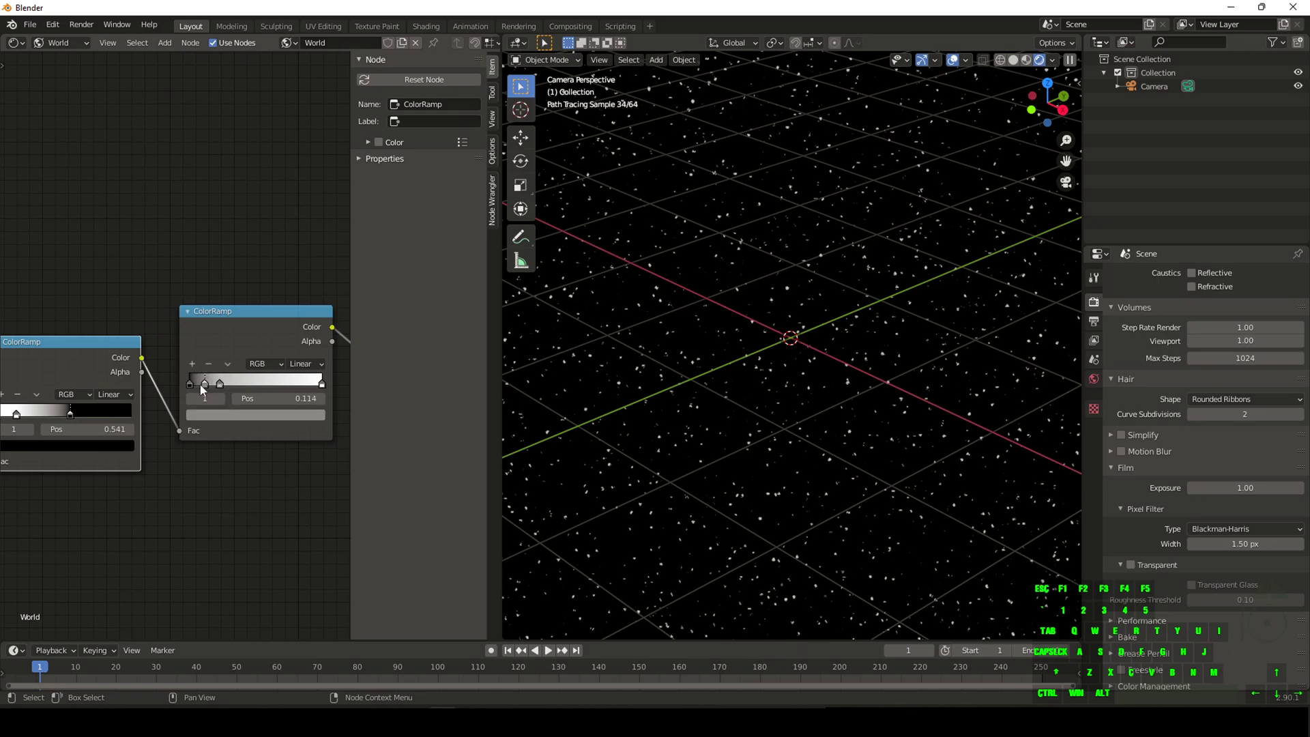
Step: Colour the second ColorRamp's stop at 0.114 saturated red and sample that red onto the stop at 0.227
left_click(232, 415)
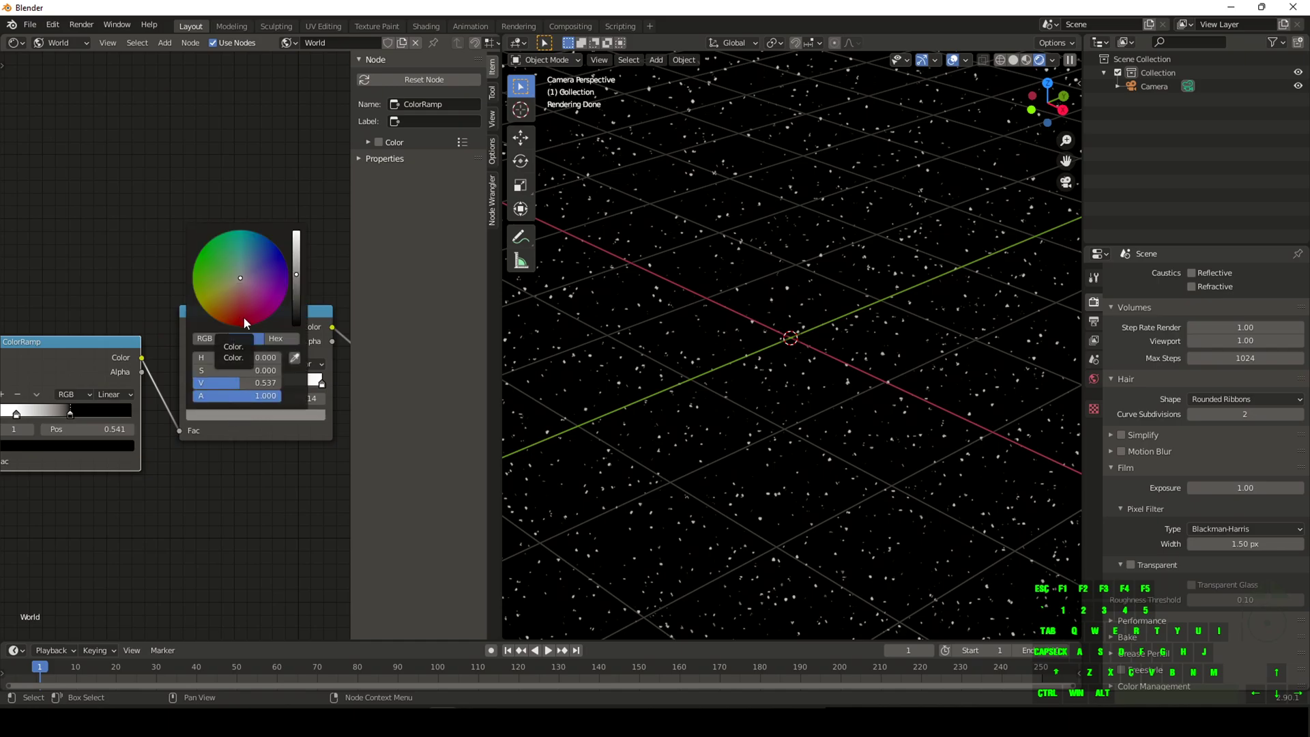
left_click_drag(243, 317, 240, 328)
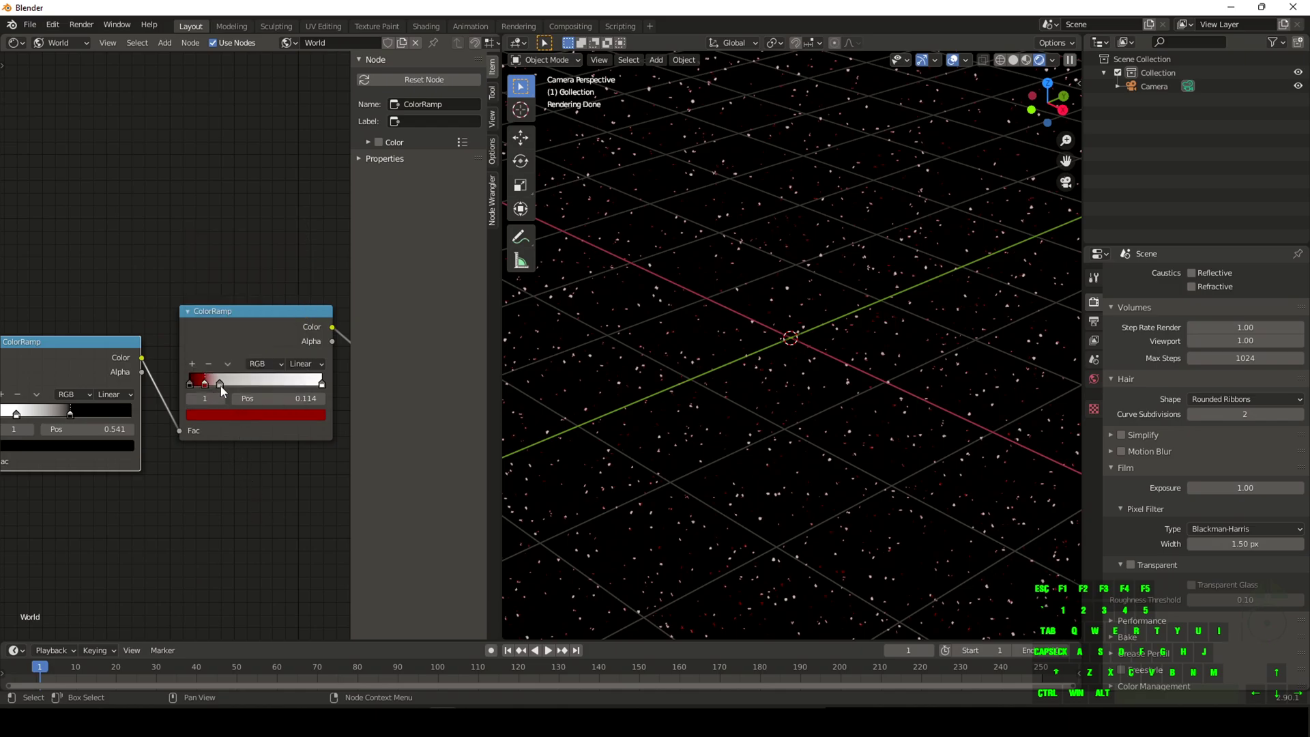
left_click(220, 386)
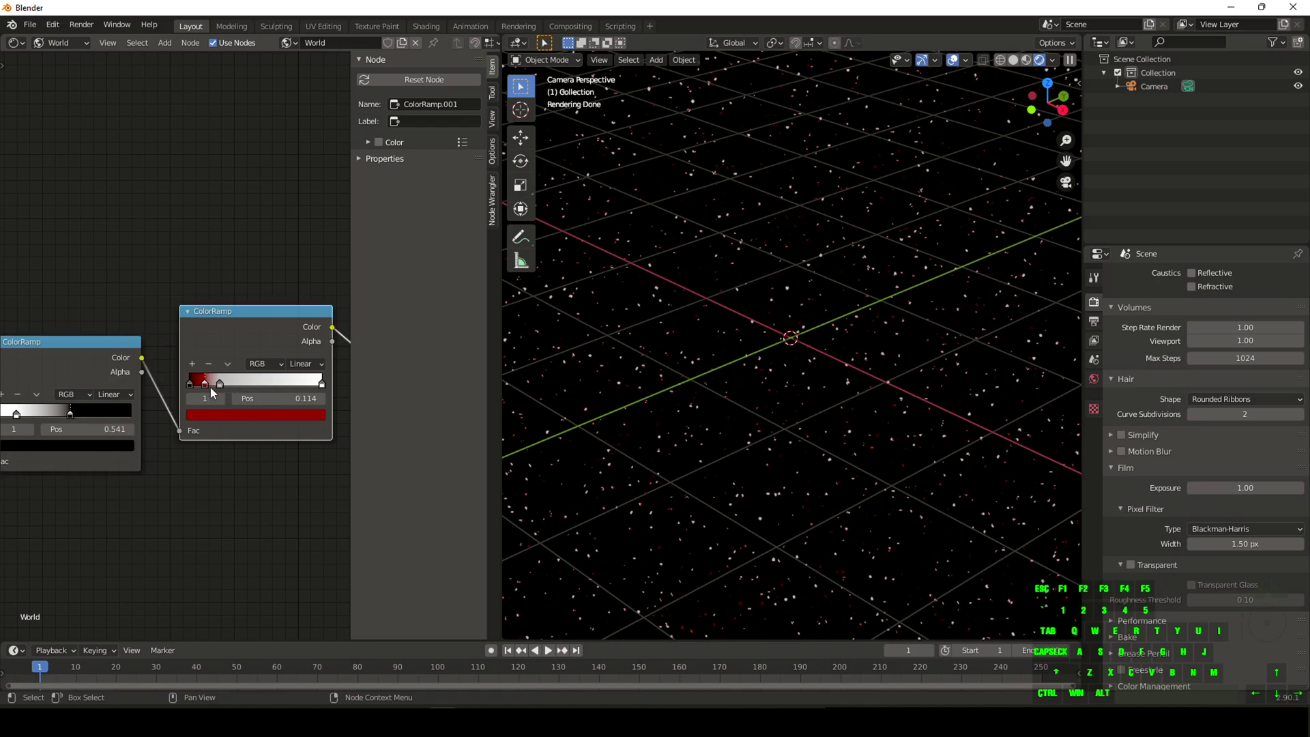
left_click(219, 383)
left_click(233, 415)
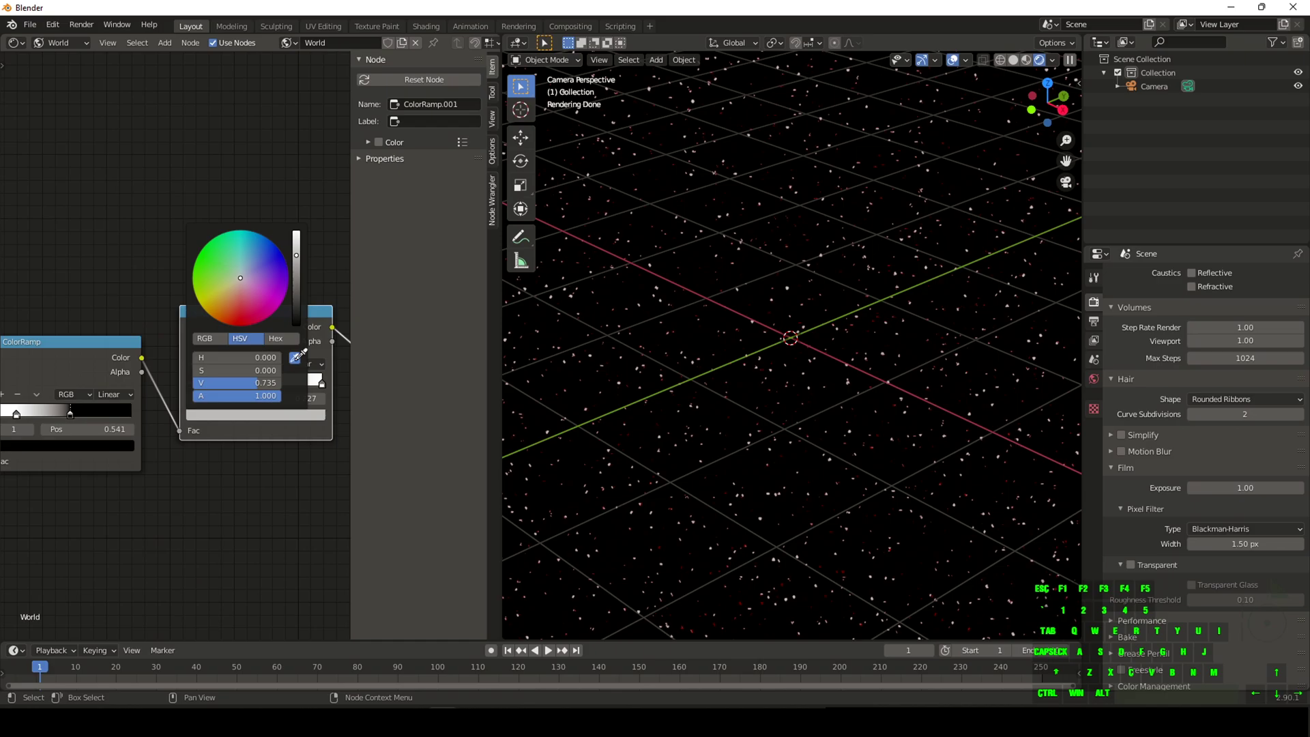
left_click(295, 358)
left_click(212, 384)
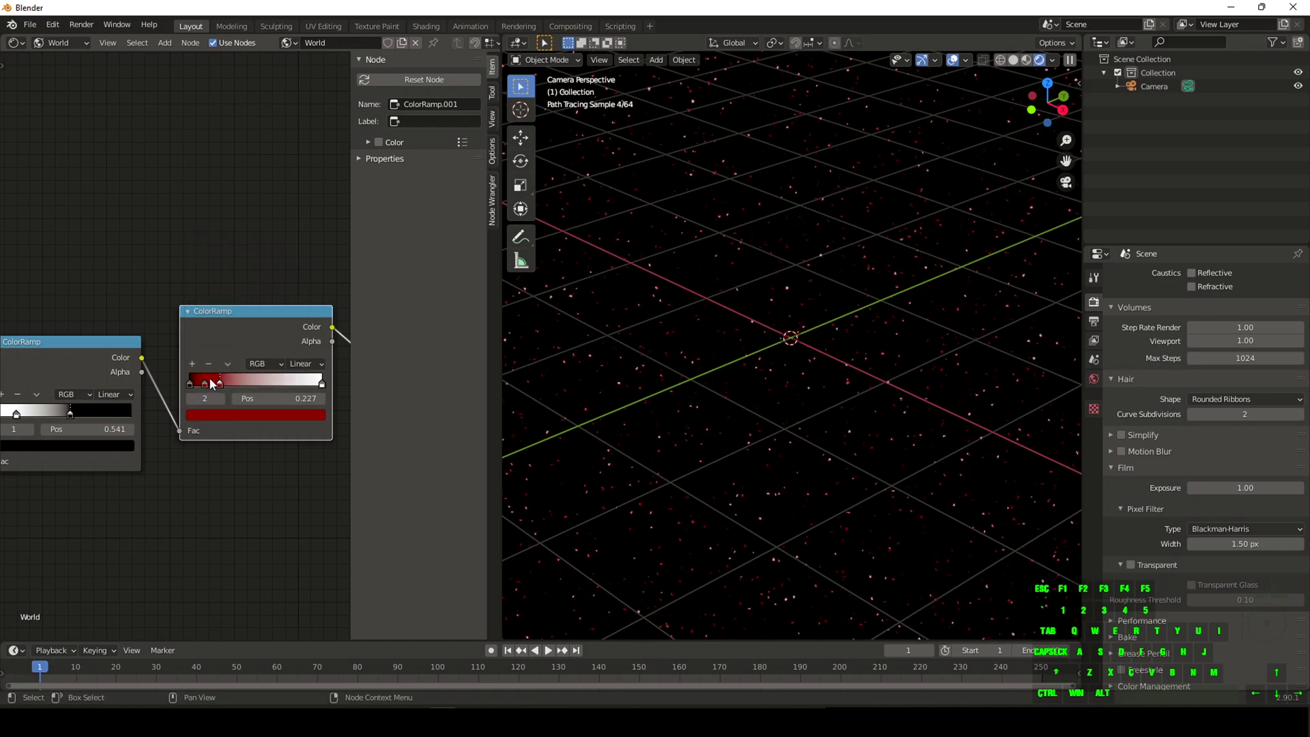
Step: Darken the second ColorRamp's red stop at 0.227 to a value of about 0.29 and reposition it to 0.164
left_click(242, 412)
left_click_drag(298, 284, 296, 297)
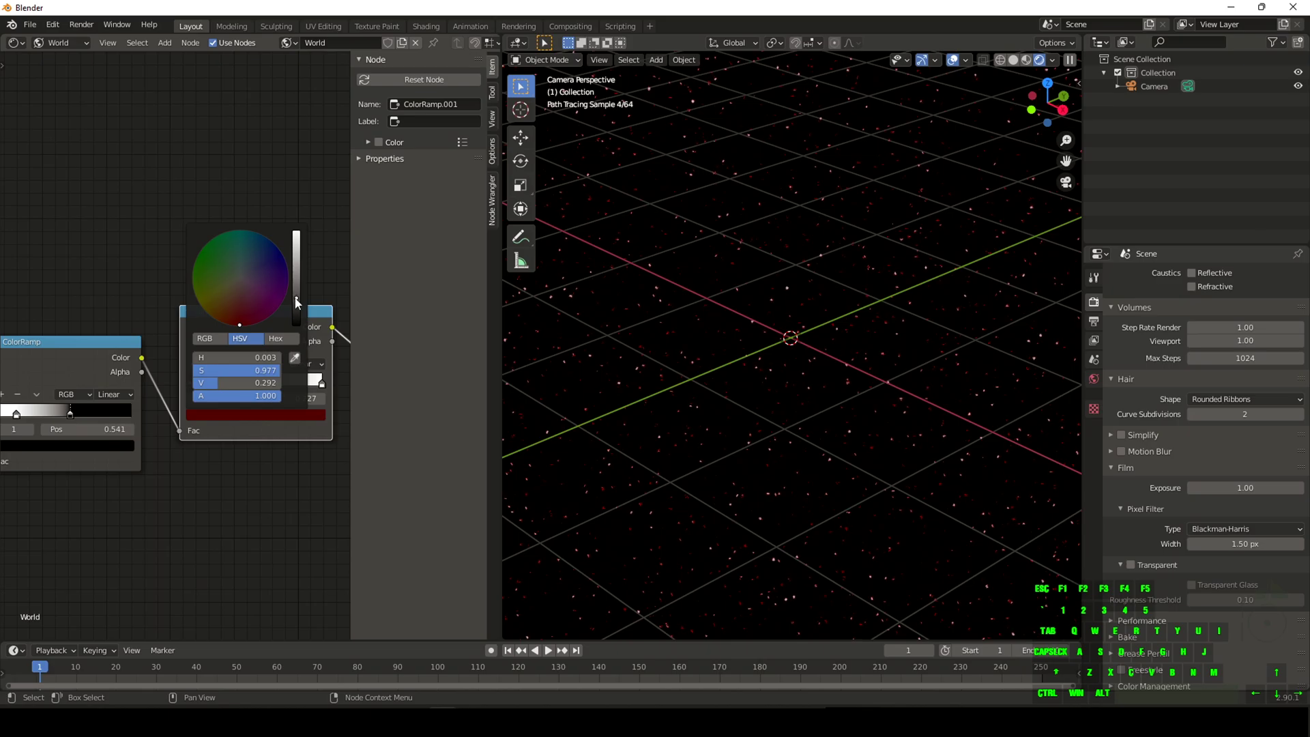
left_click(230, 381)
left_click_drag(219, 384, 211, 383)
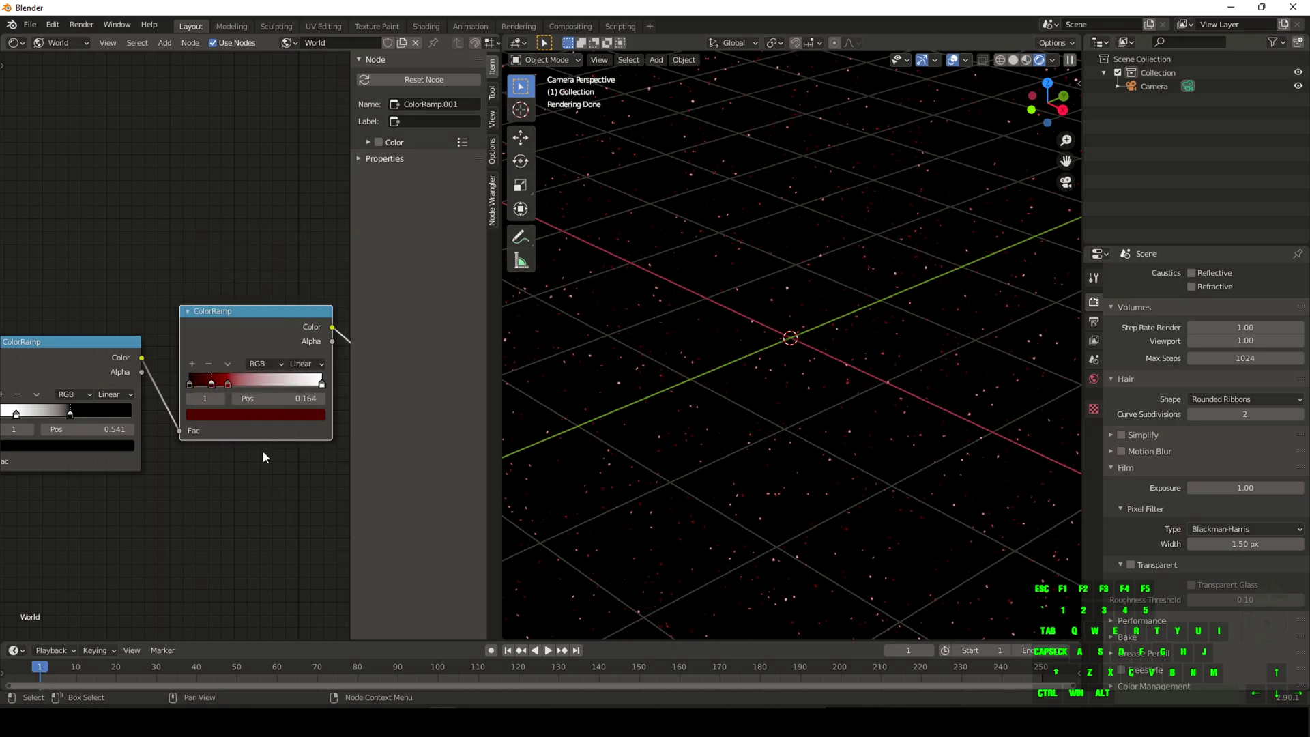
Step: Duplicate the Mapping, Voronoi Texture, both ColorRamp and Background nodes together and place the copies below the originals
scroll(265, 457, "down", 2)
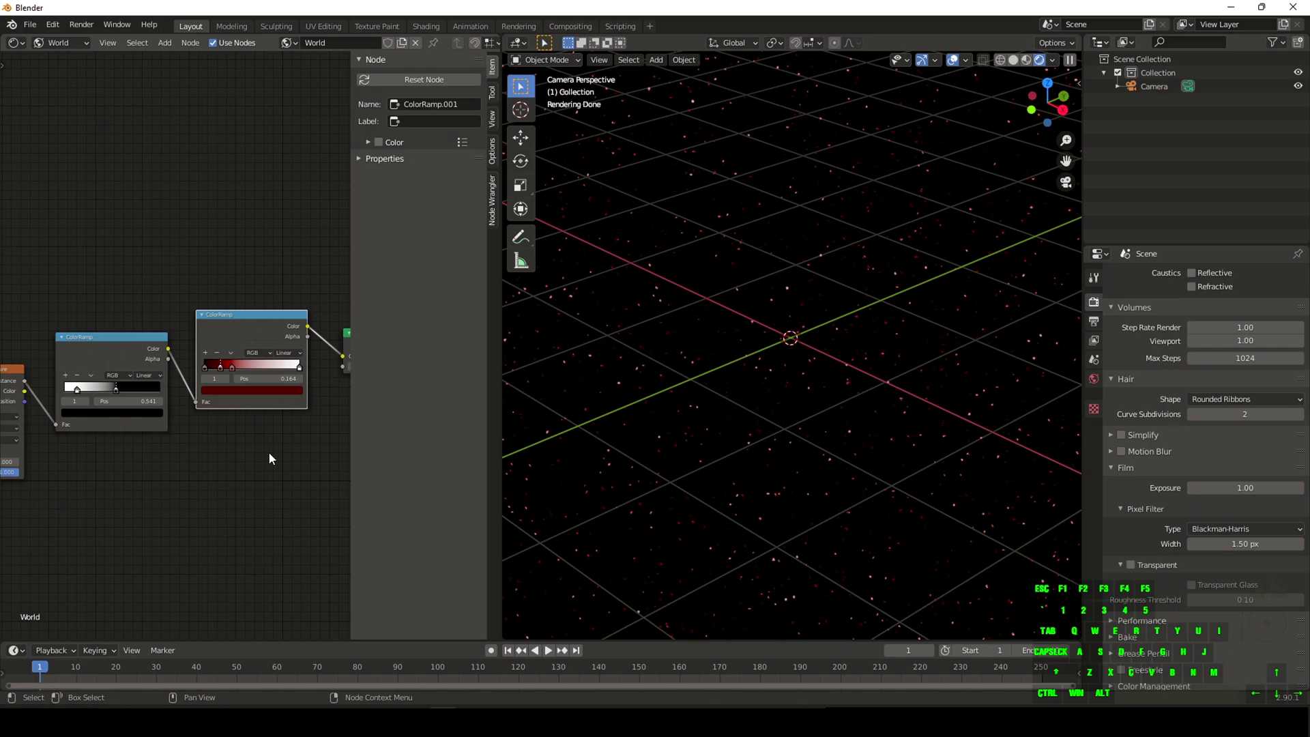
scroll(268, 452, "down", 3)
scroll(239, 485, "up", 1)
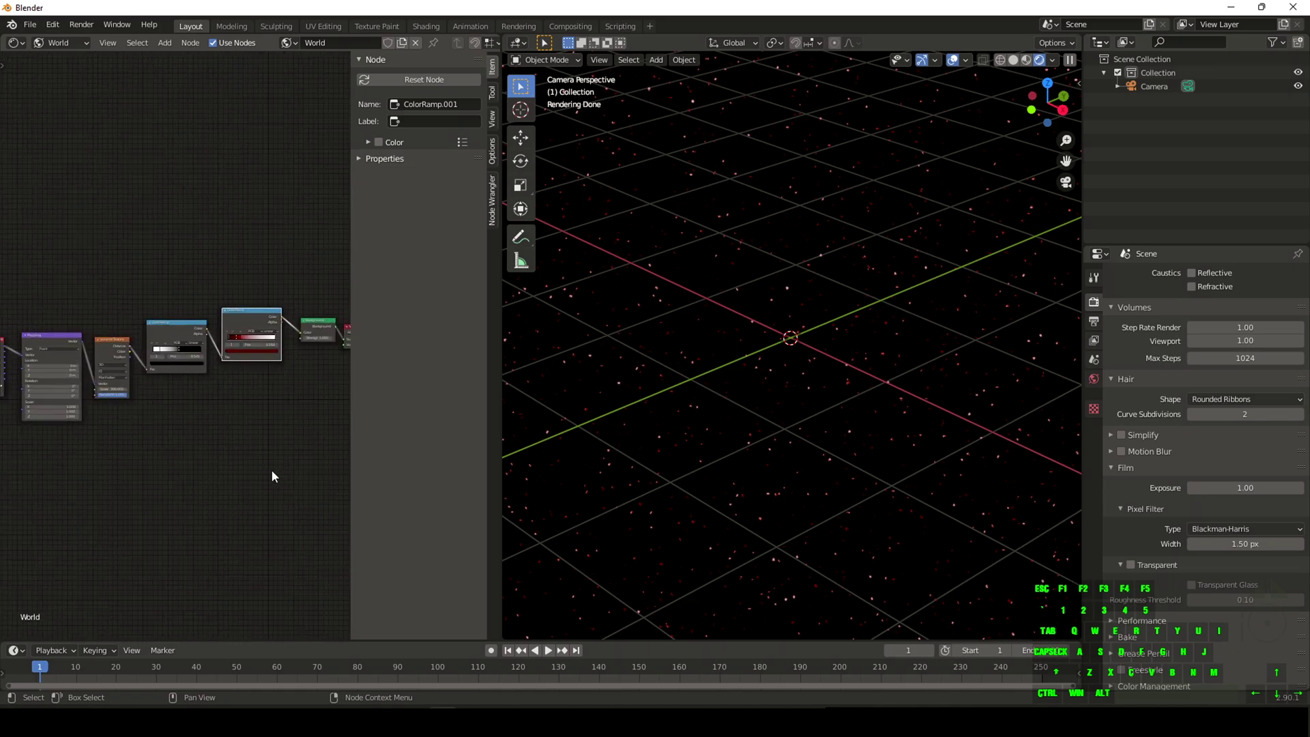
scroll(179, 448, "down", 1)
scroll(179, 447, "up", 1)
scroll(43, 337, "down", 1)
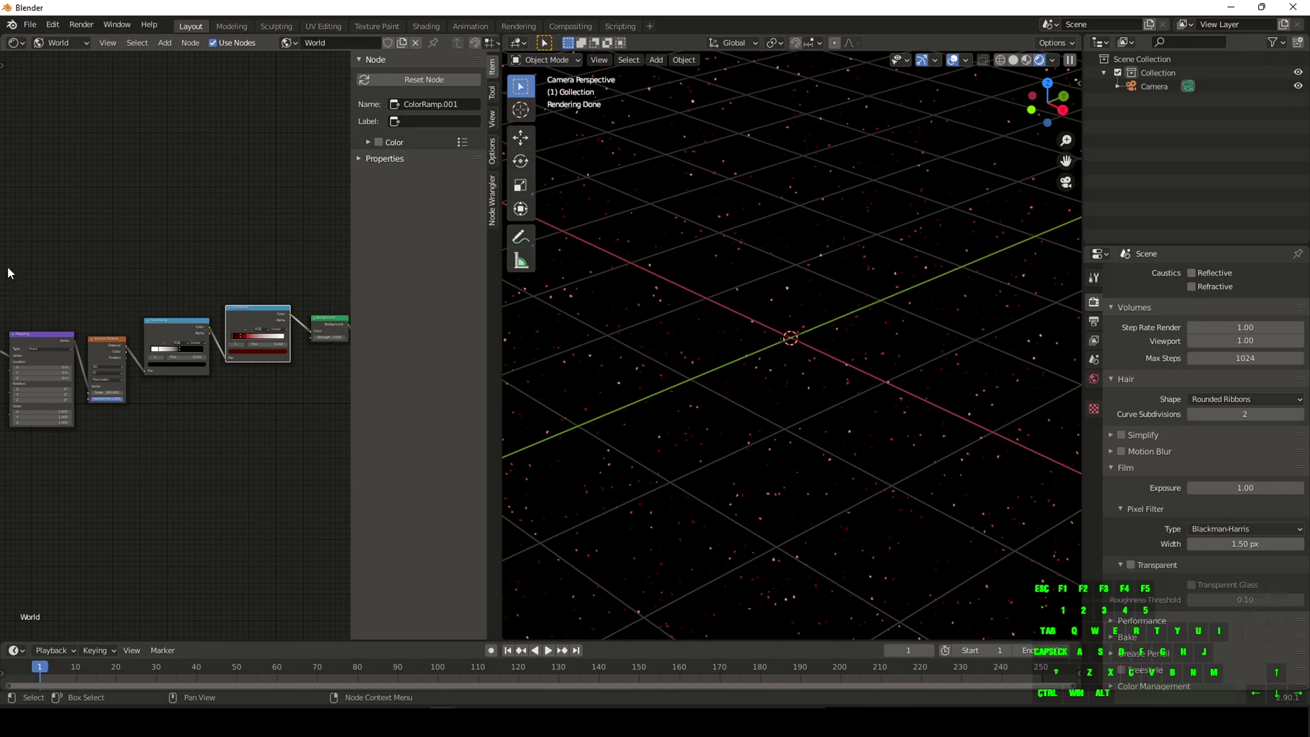
left_click_drag(3, 236, 354, 543)
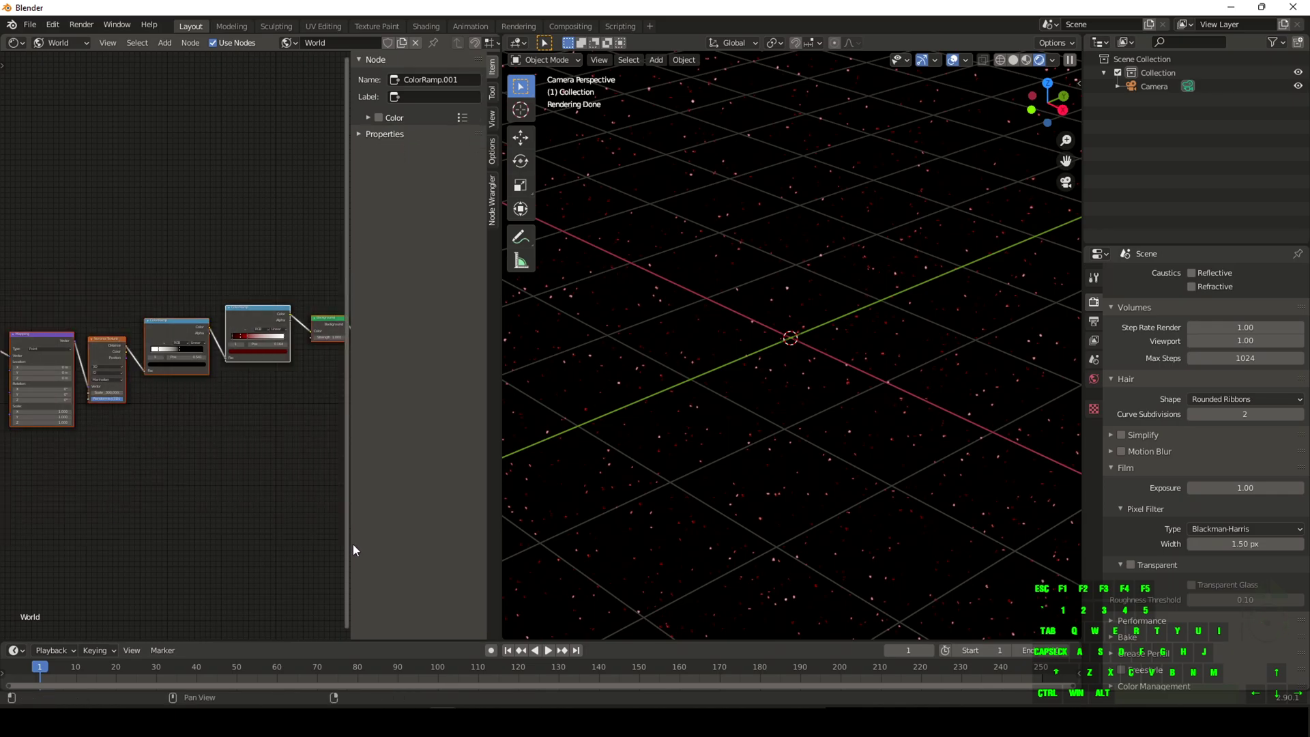
scroll(209, 531, "down", 1)
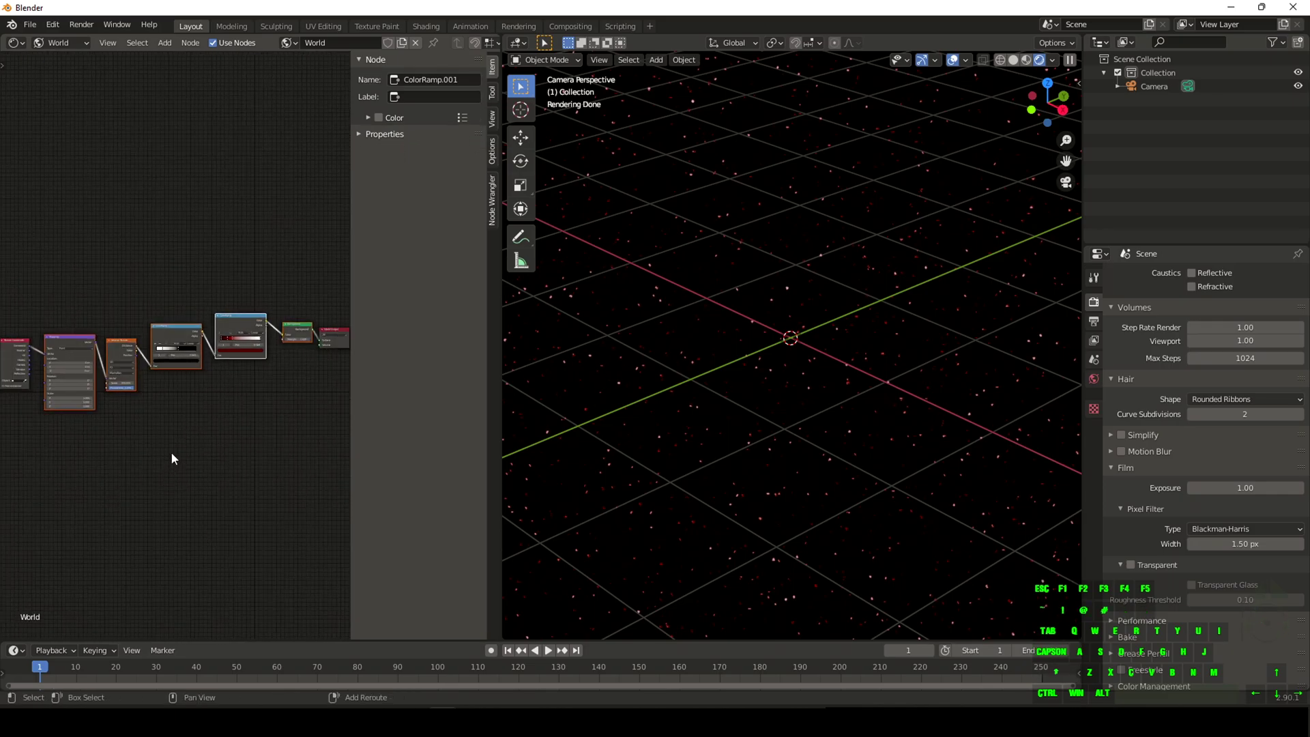
key("shift+d")
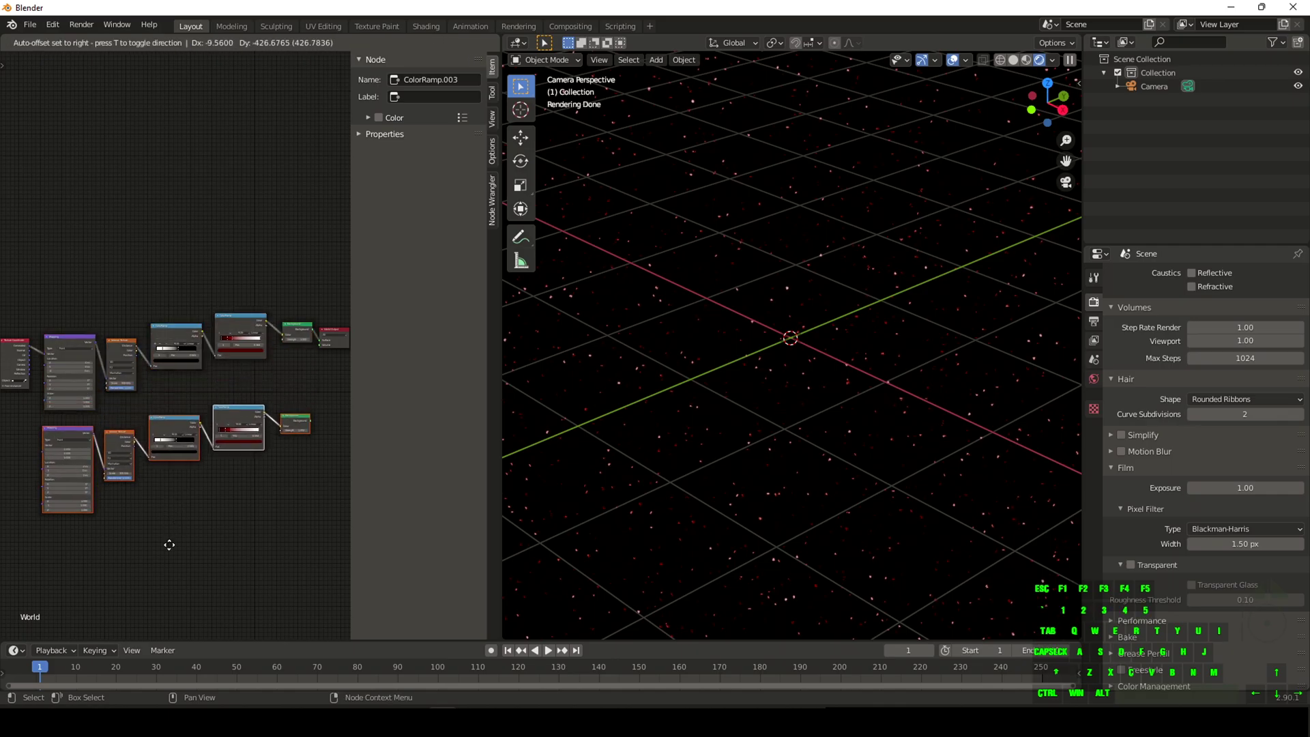
left_click(166, 547)
Step: Link the Texture Coordinate's Generated output to the duplicated Mapping node's Vector input
middle_click_drag(166, 553, 299, 531)
scroll(161, 318, "up", 7)
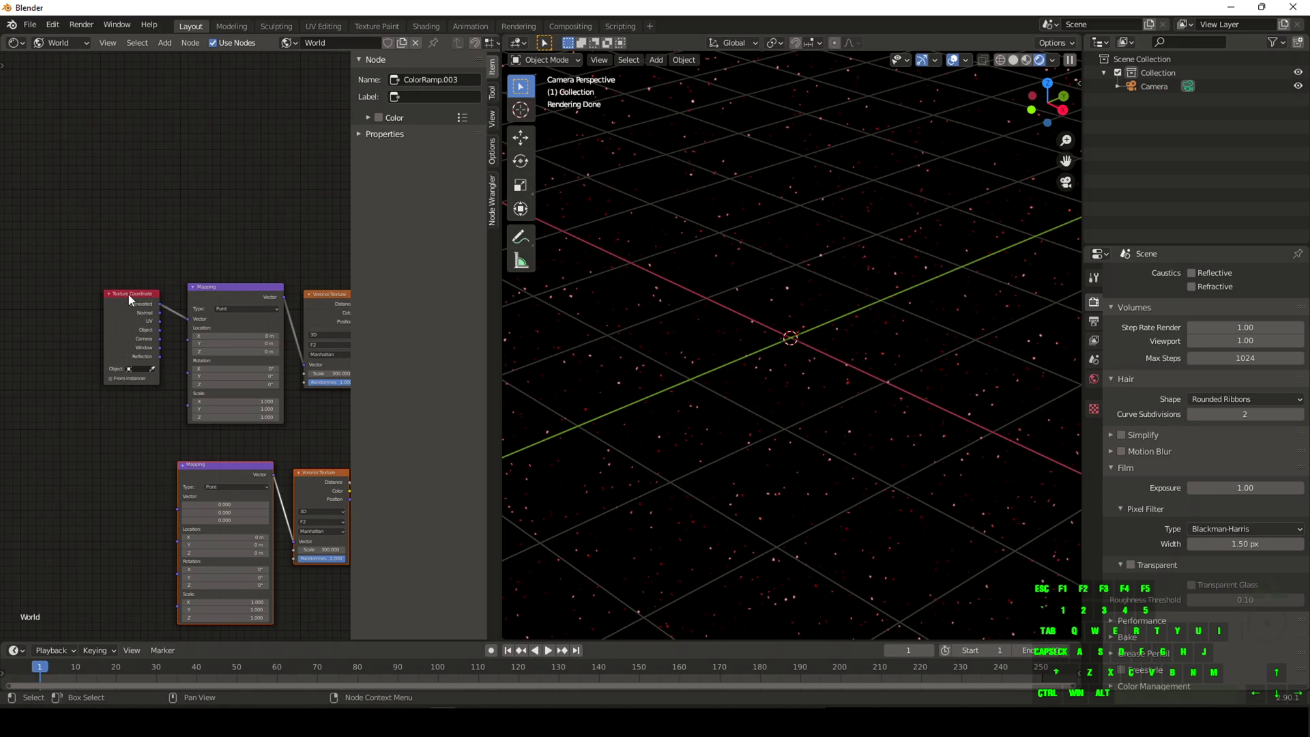
middle_click_drag(103, 513, 109, 441)
scroll(120, 434, "up", 1)
scroll(163, 367, "up", 1)
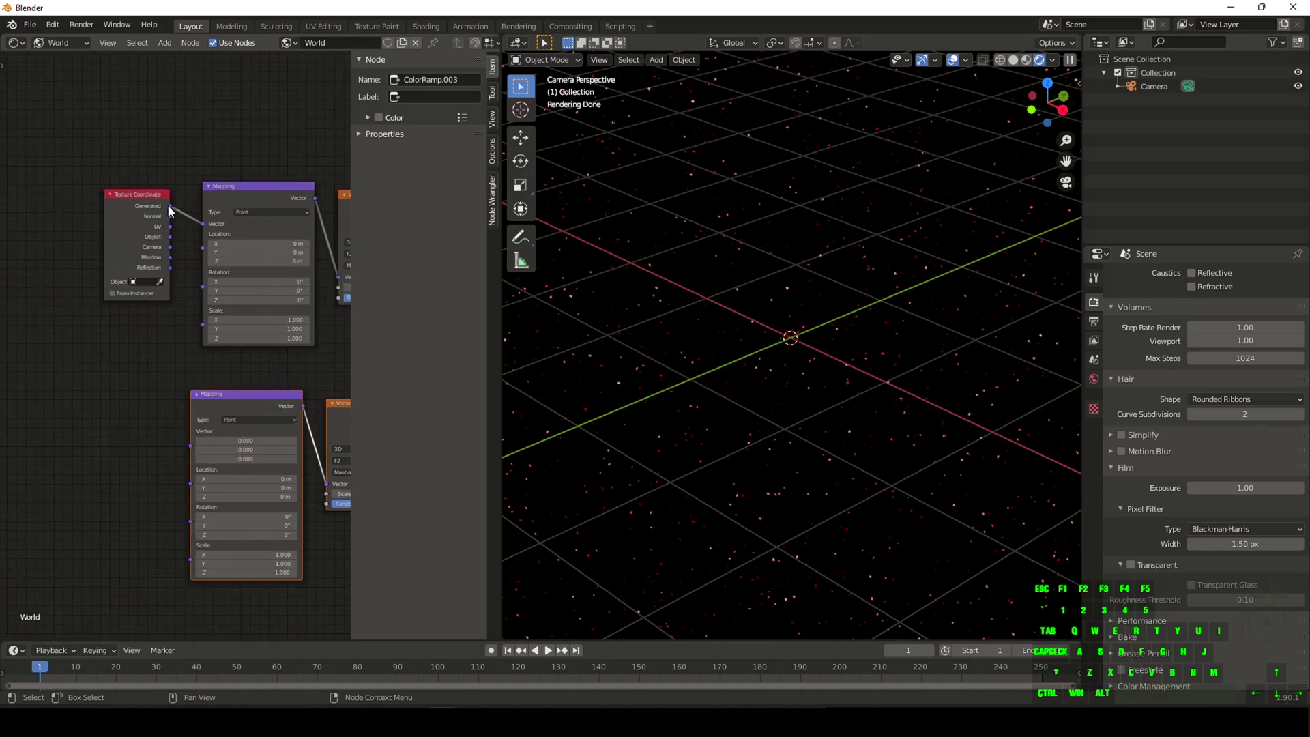
left_click_drag(170, 206, 190, 445)
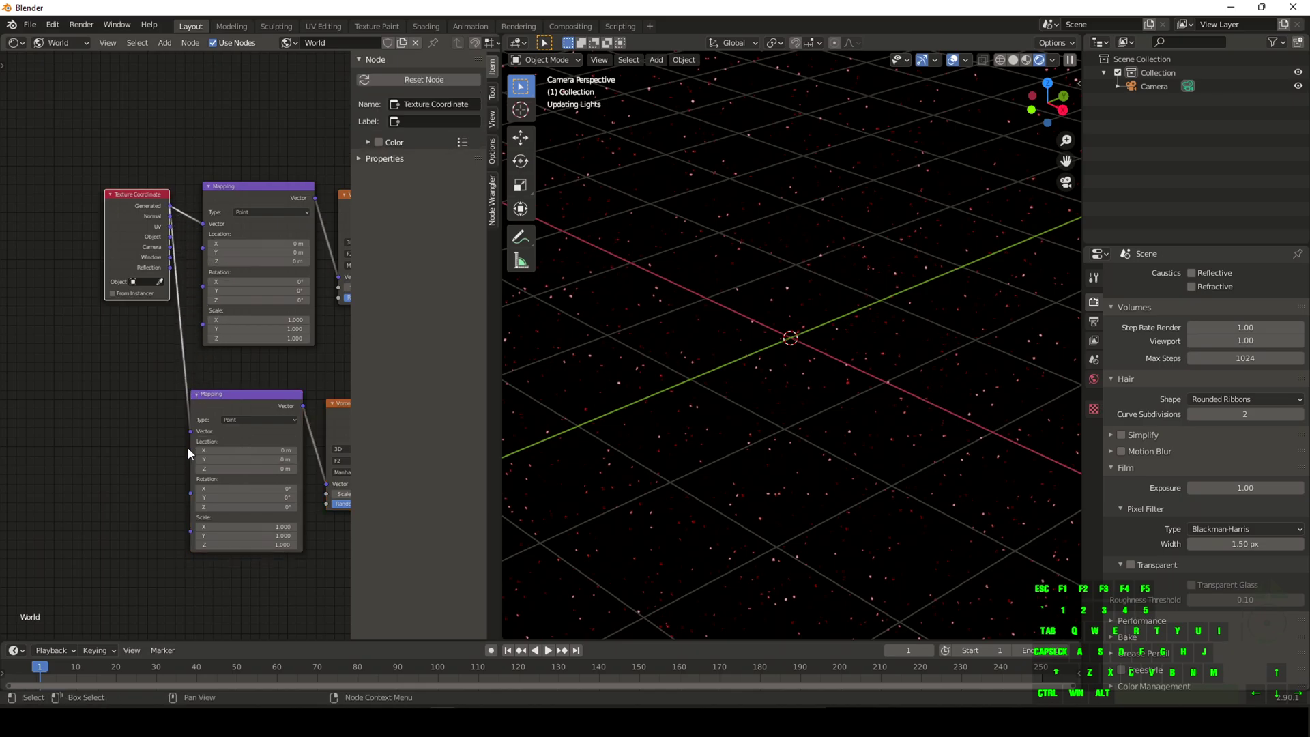
Step: Insert an Add Shader between the original Background and World Output, and link the duplicated Background to its second Shader input
middle_click_drag(313, 567, 60, 542)
middle_click_drag(280, 465, 11, 503)
scroll(250, 404, "up", 1)
scroll(250, 404, "down", 2)
middle_click_drag(272, 250, 203, 258)
scroll(203, 256, "up", 1)
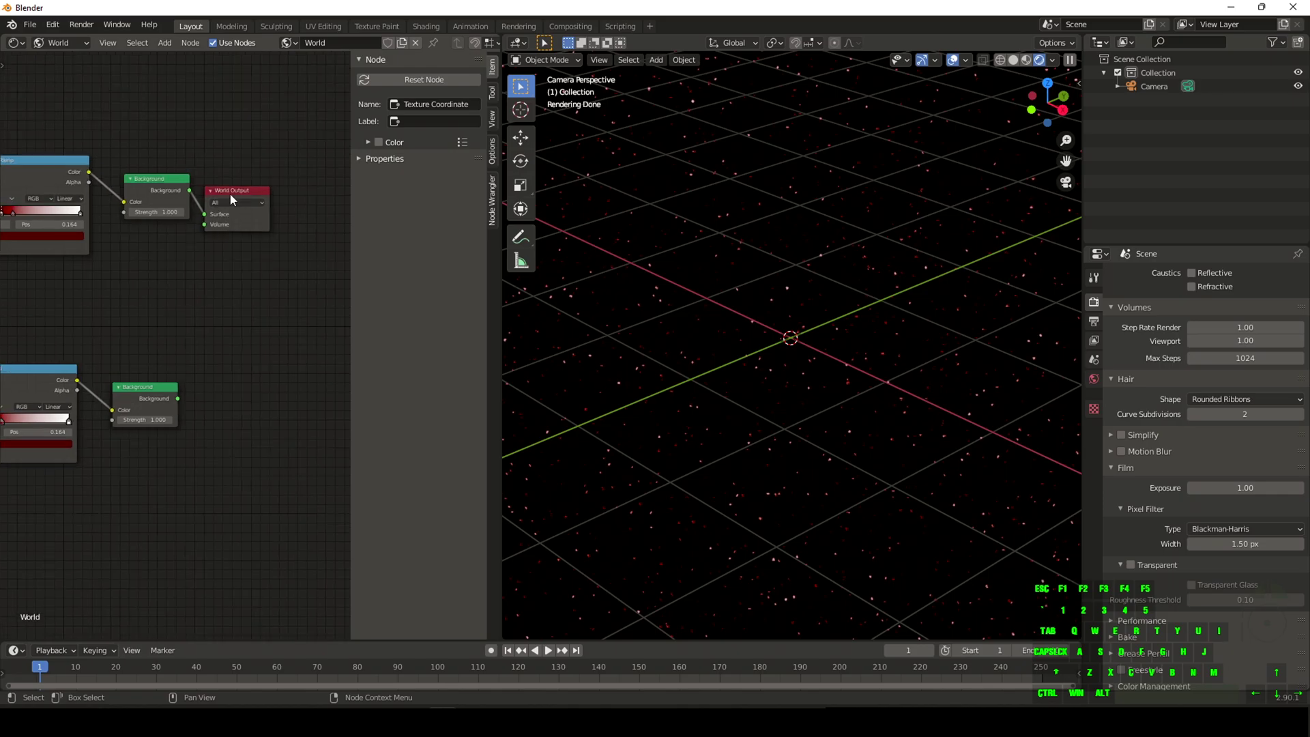
left_click_drag(235, 193, 324, 236)
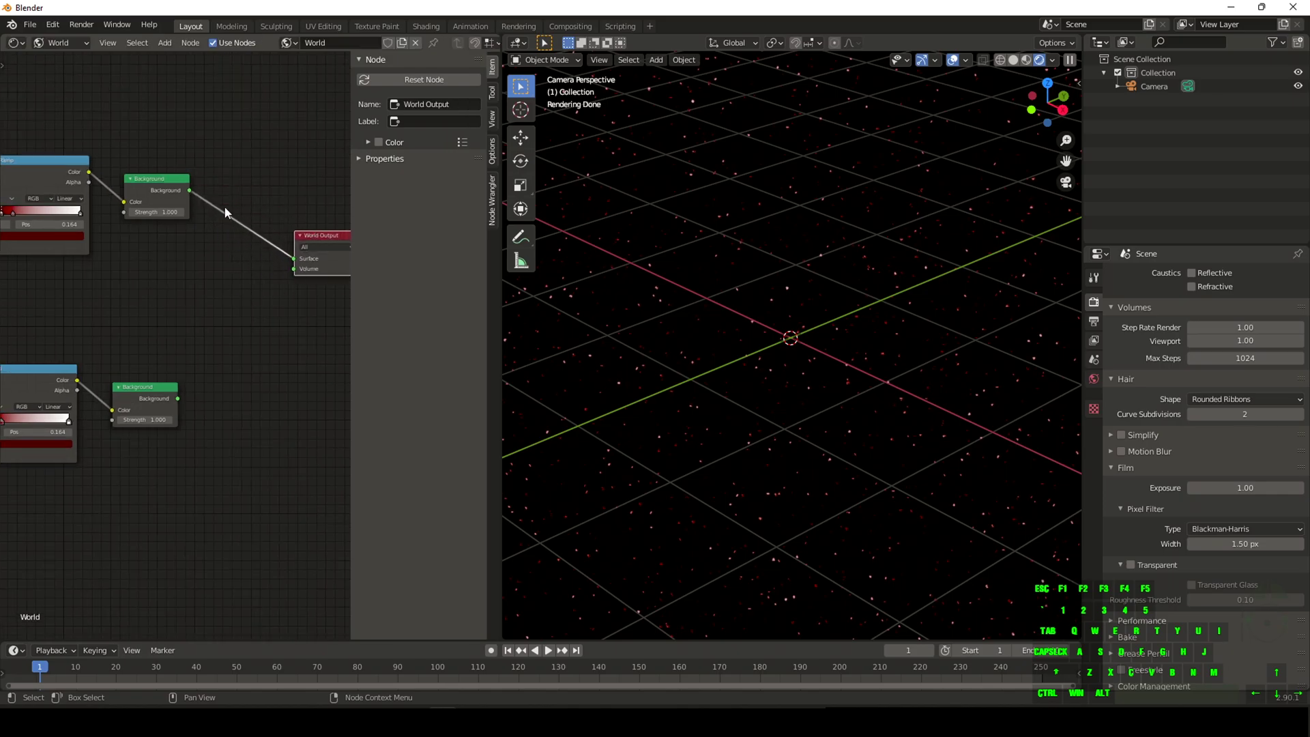
key("shift+a")
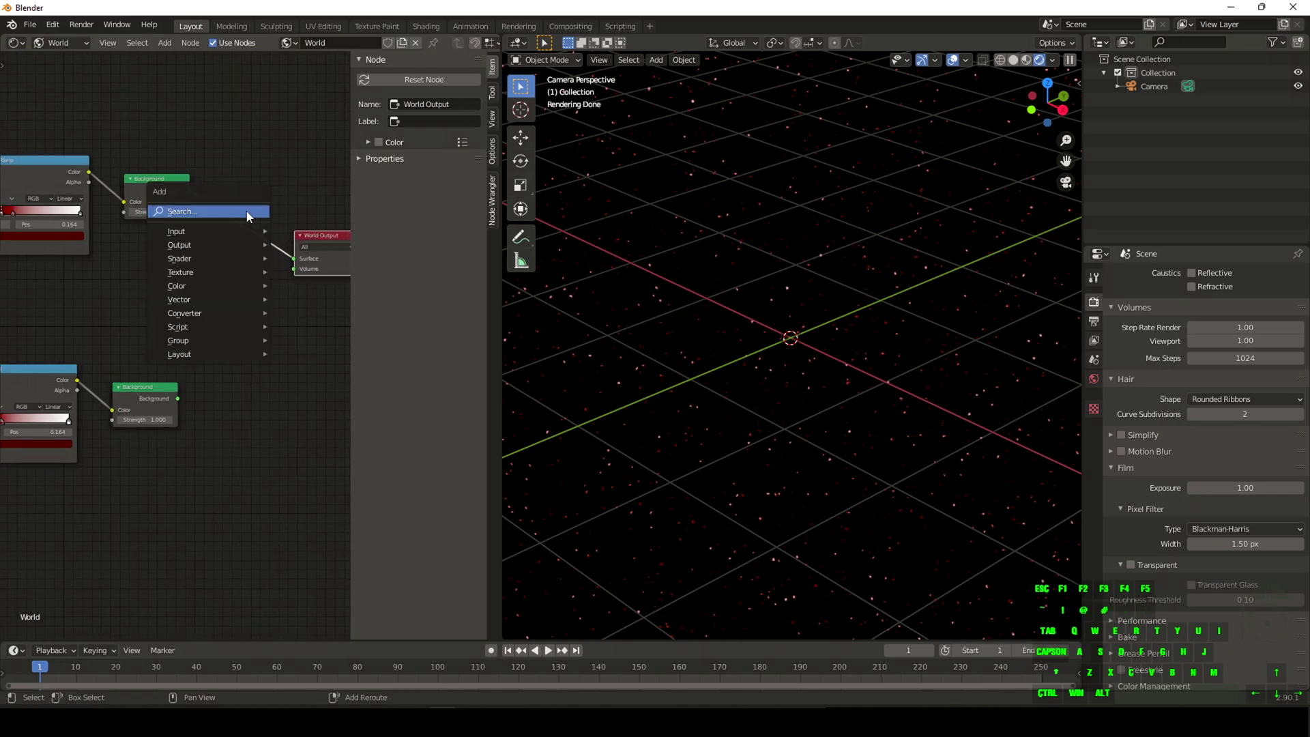
left_click(247, 211)
type("add")
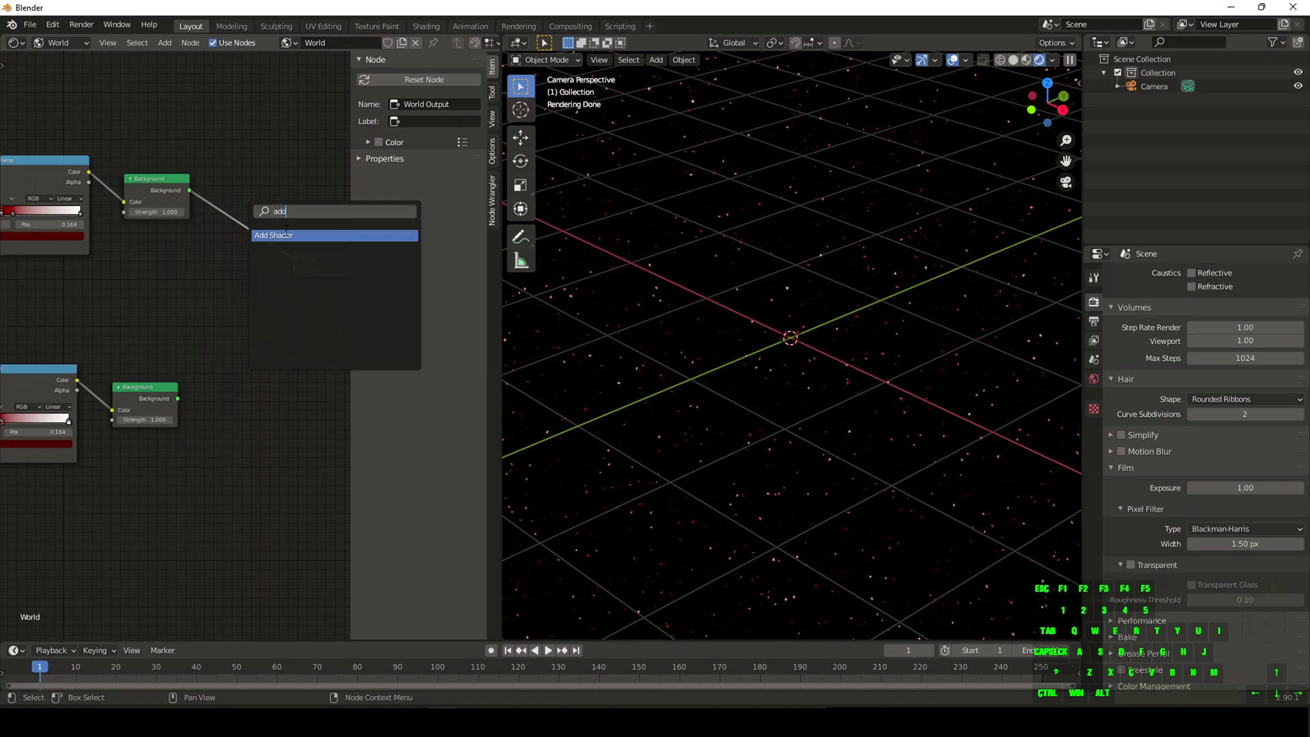
key("Return")
left_click(262, 219)
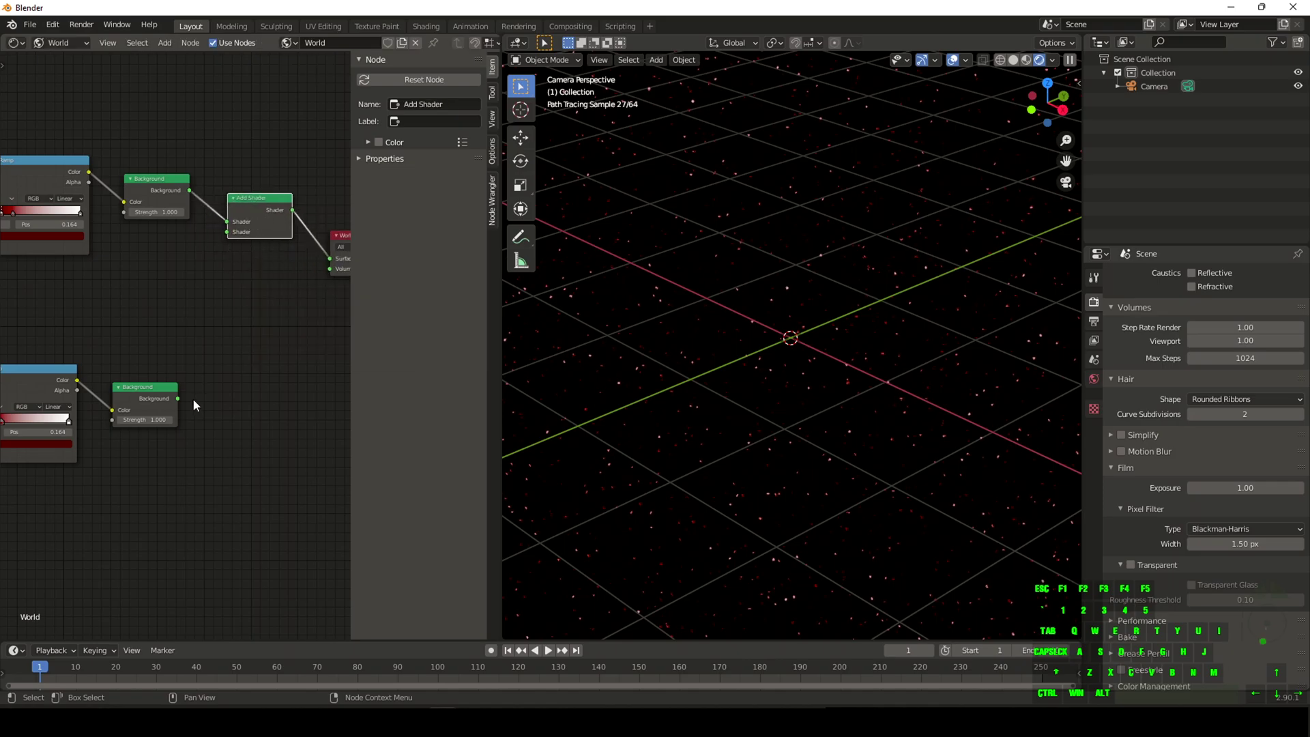
left_click_drag(178, 399, 227, 232)
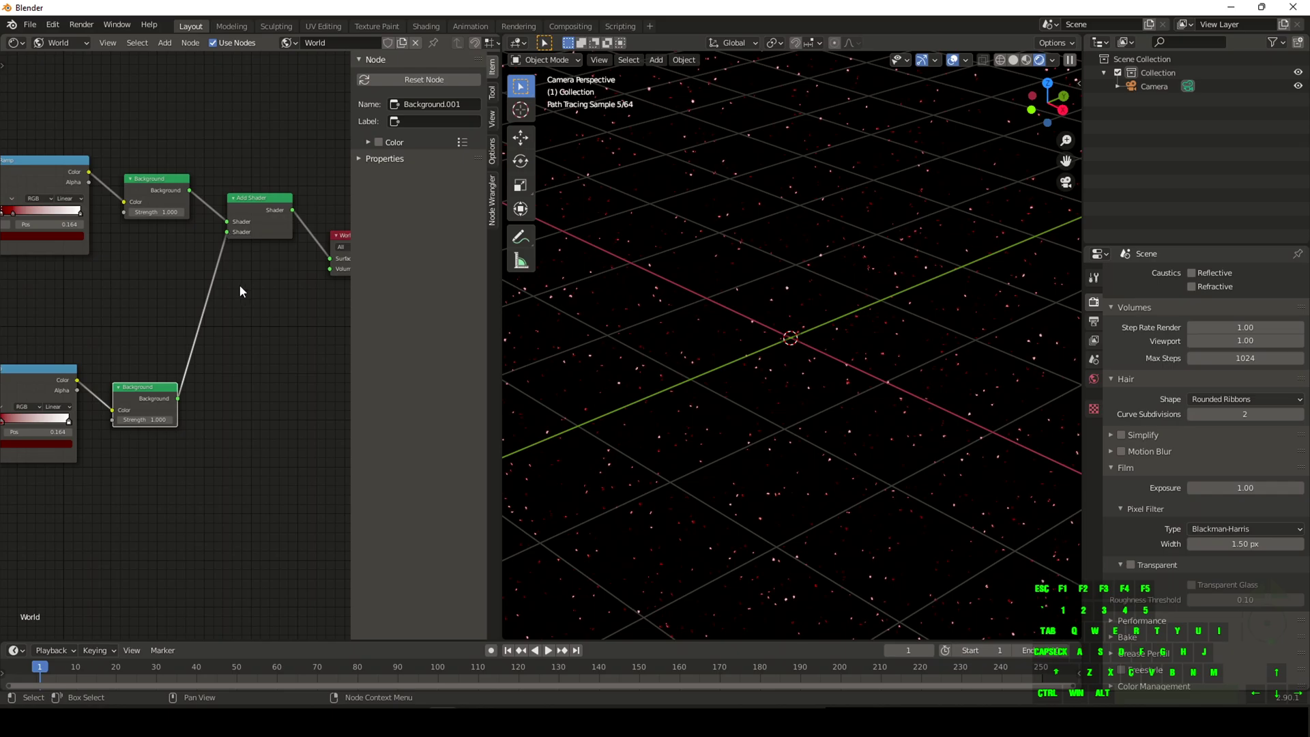
Step: Set the duplicated Voronoi Texture's Scale to 200
middle_click_drag(149, 507, 321, 453)
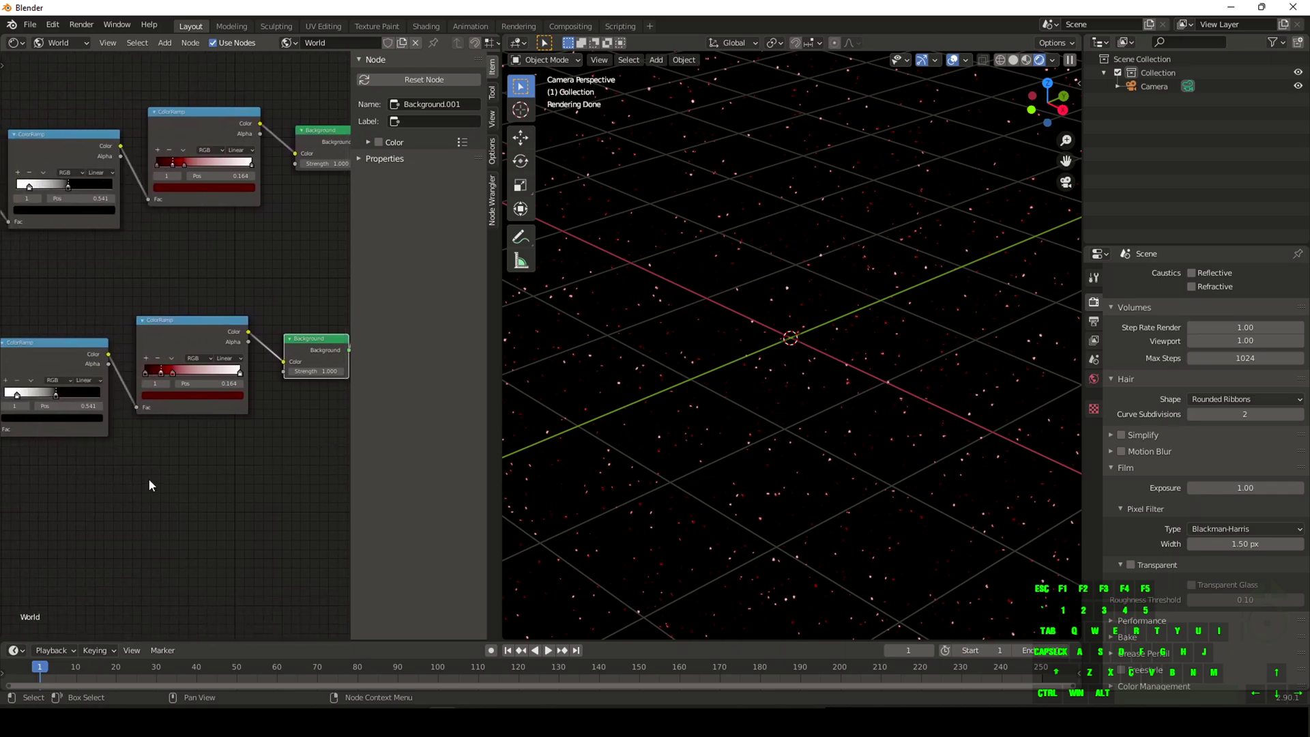
middle_click_drag(149, 477, 321, 459)
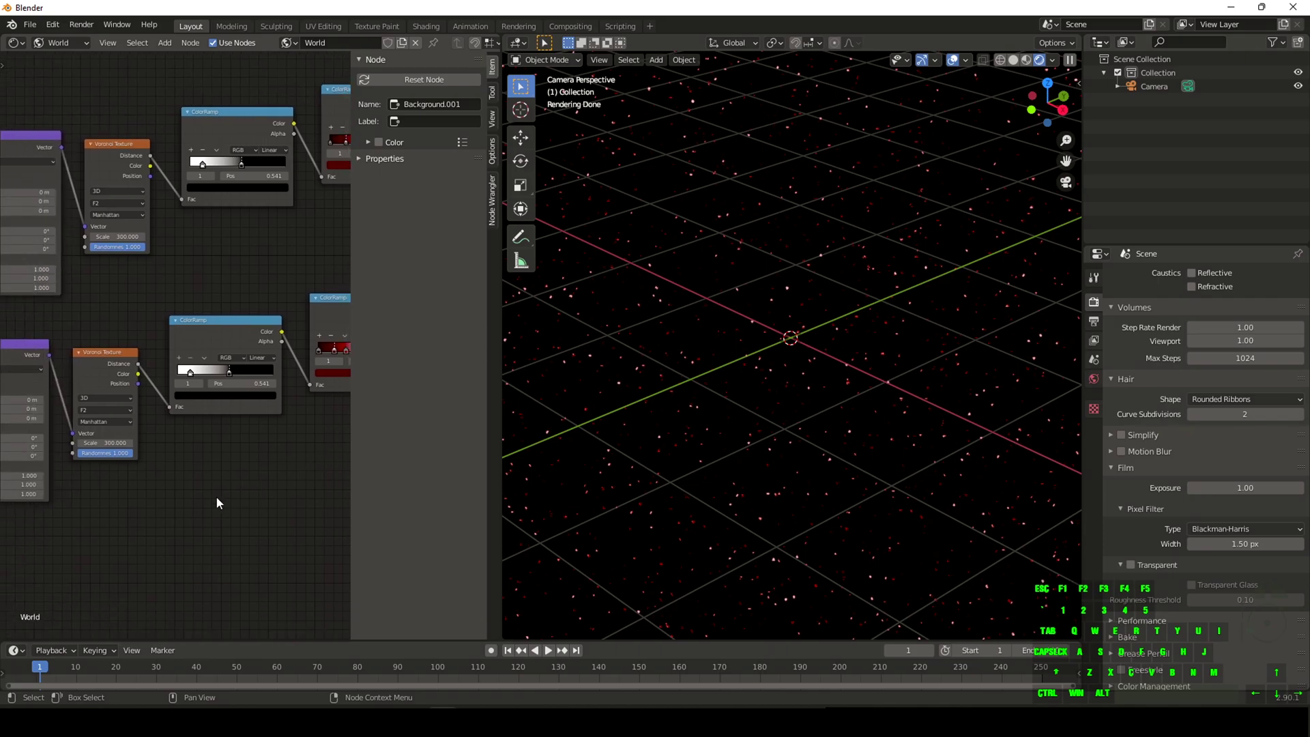
middle_click_drag(217, 503, 241, 499)
left_click(124, 440)
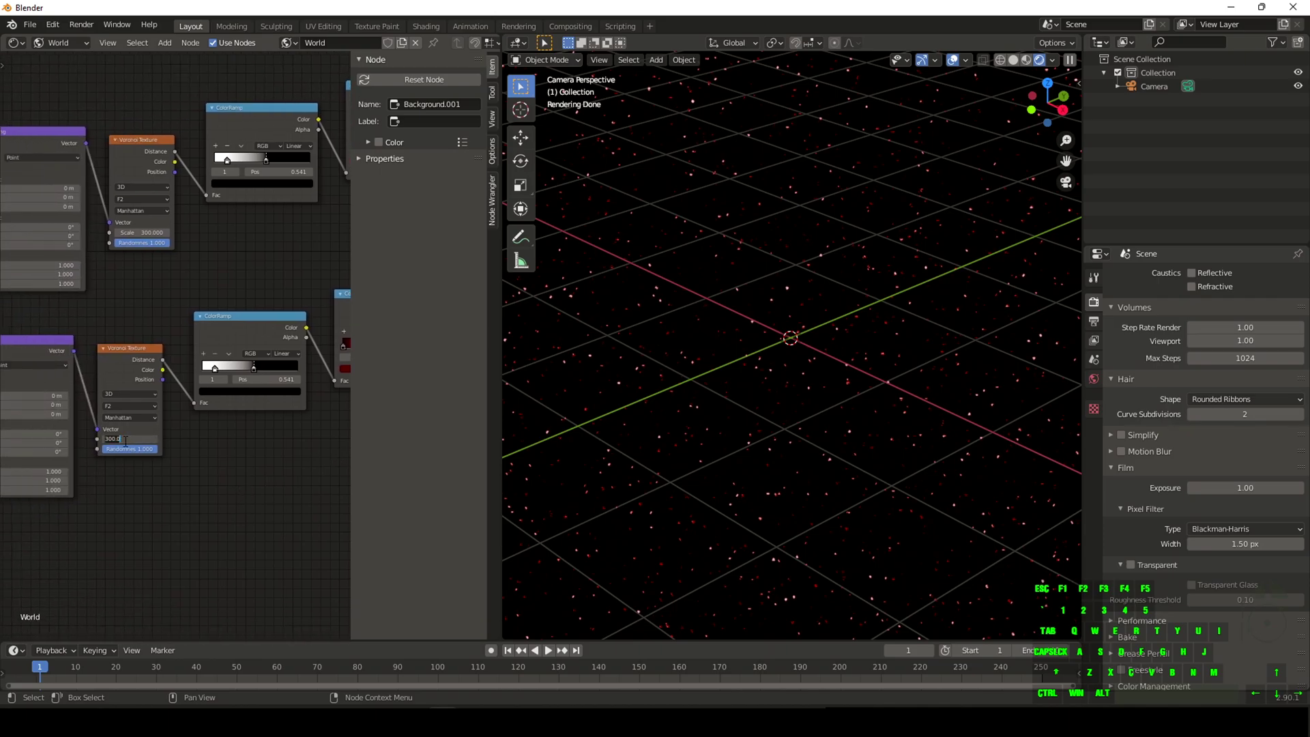
type("200")
key("Return")
Step: Recolour the stop at 0.164 on the duplicated layer's second ColorRamp to dark purple
middle_click_drag(274, 459, 137, 481)
scroll(136, 477, "up", 2)
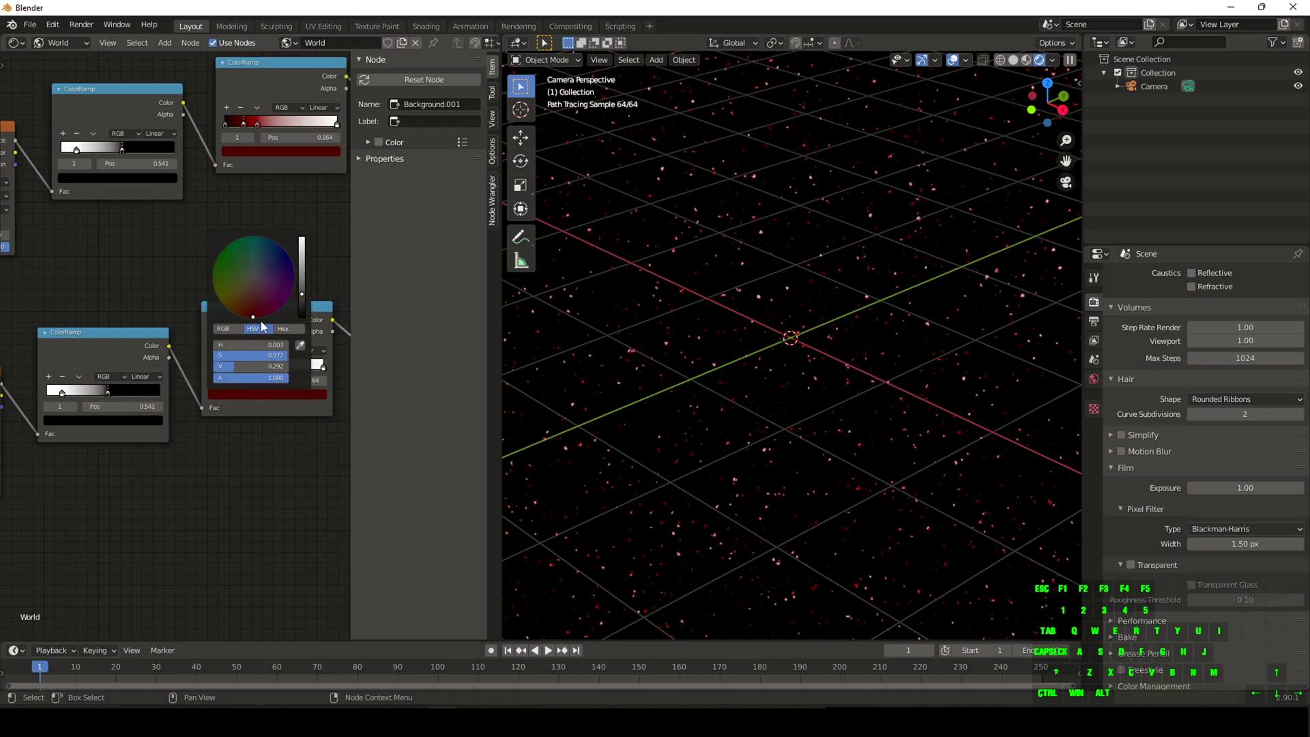
left_click(250, 394)
left_click(271, 275)
left_click(277, 275)
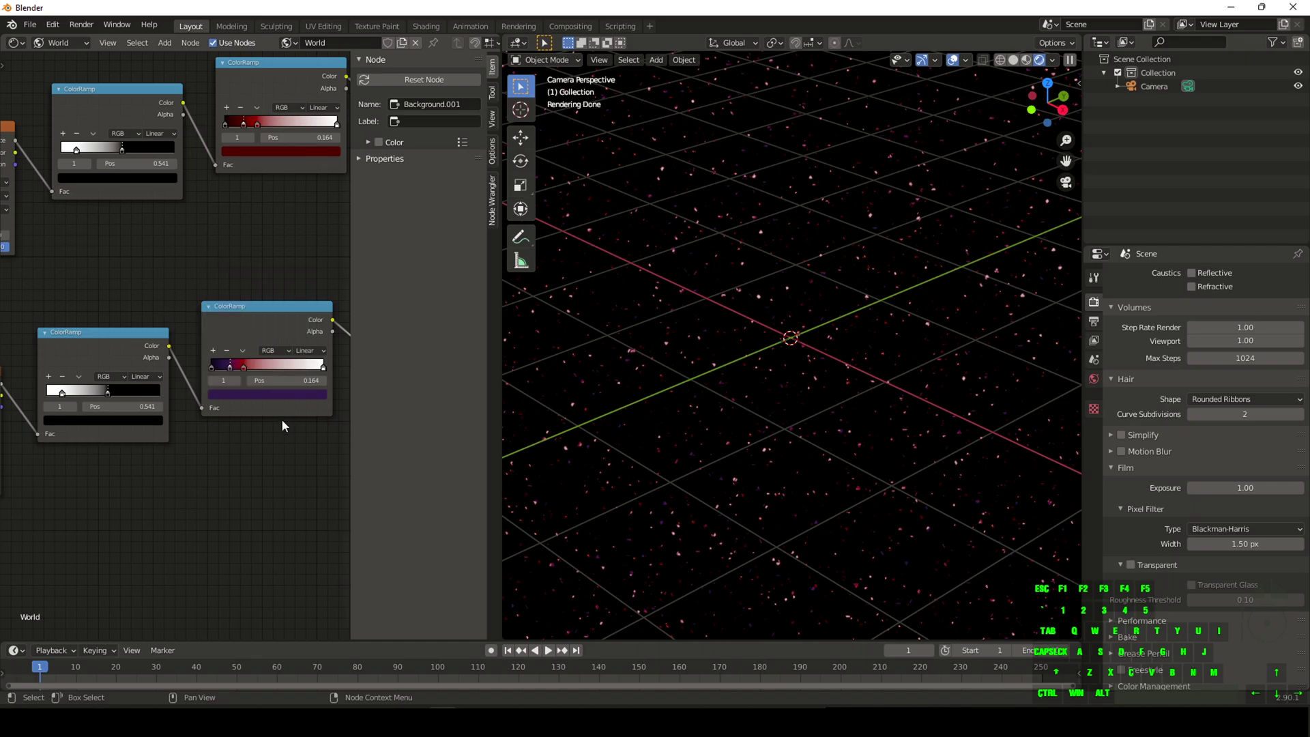
Step: Sample the dark purple onto the same ColorRamp's stop at 0.286 and brighten it to a value of about 0.44
left_click(244, 368)
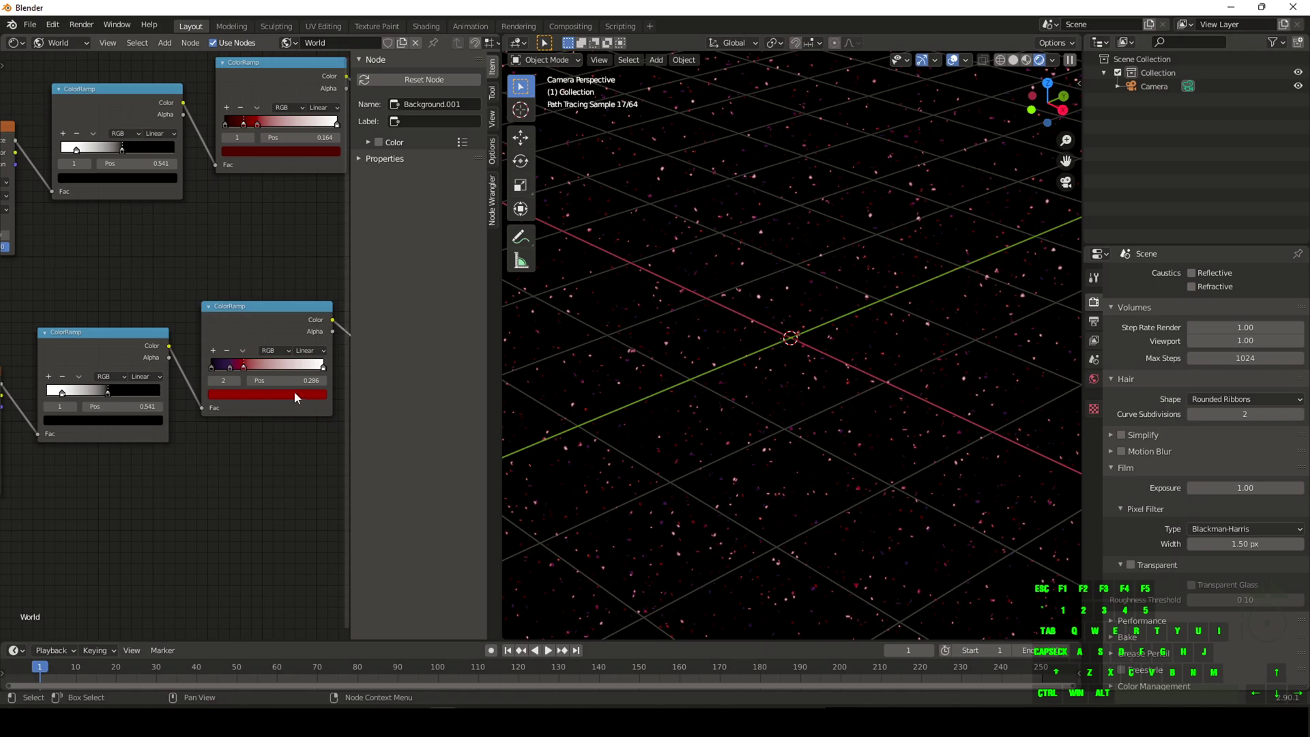
left_click(256, 394)
left_click(299, 345)
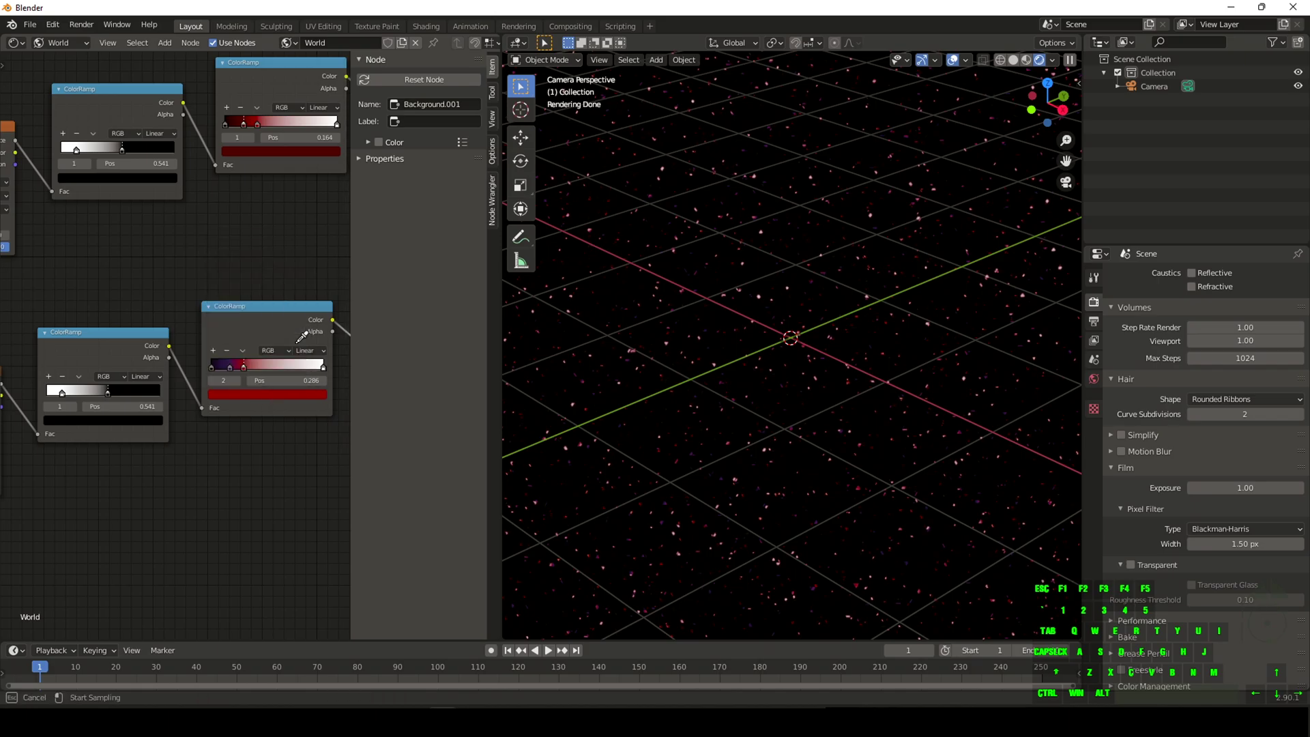
left_click(224, 364)
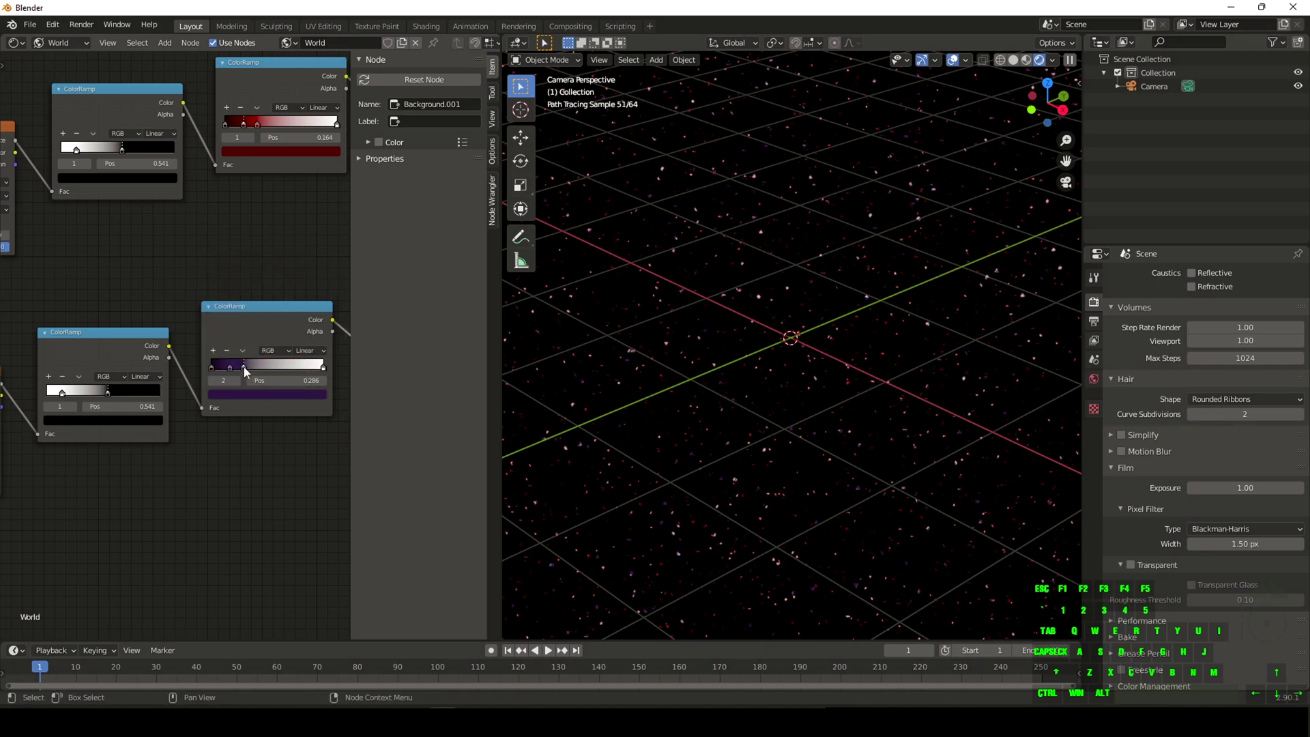
left_click(285, 395)
left_click(302, 283)
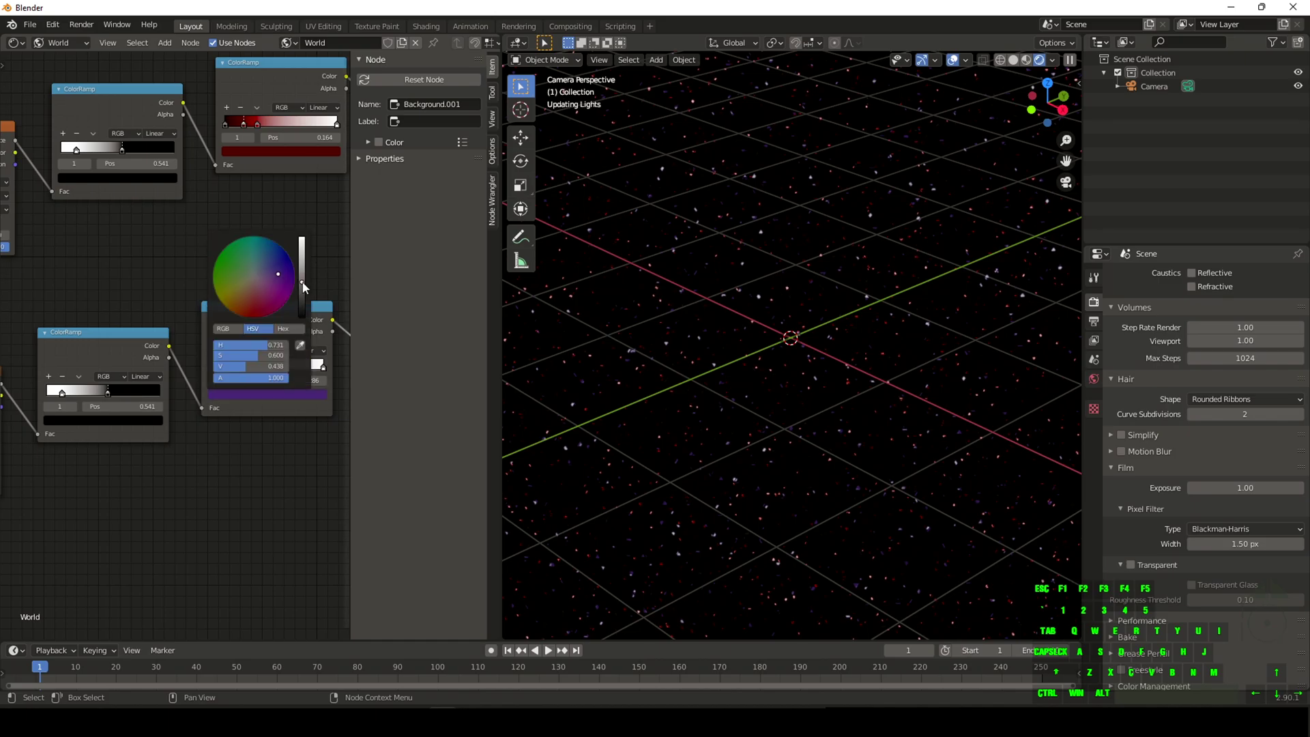
Step: Examine the combined red and purple stars in the rendered viewport from far away and close up
scroll(289, 454, "down", 1)
scroll(708, 493, "down", 2)
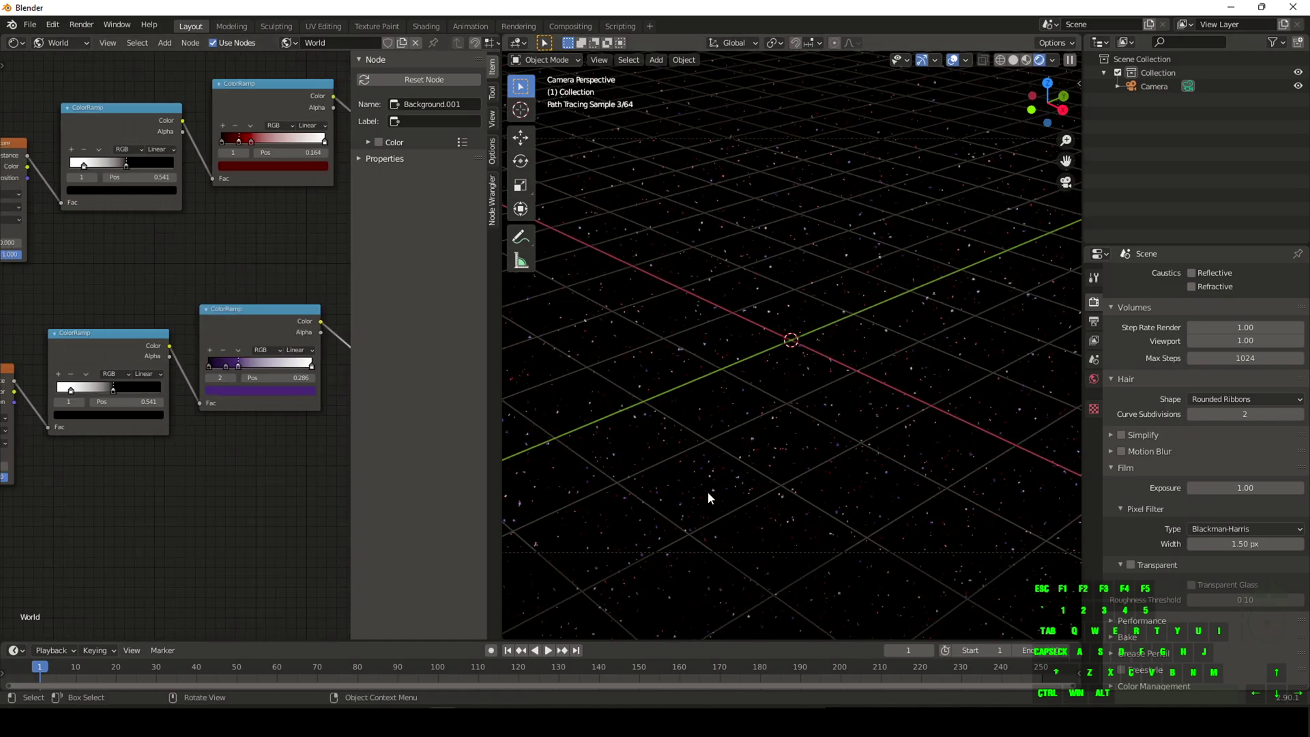
scroll(707, 491, "up", 3)
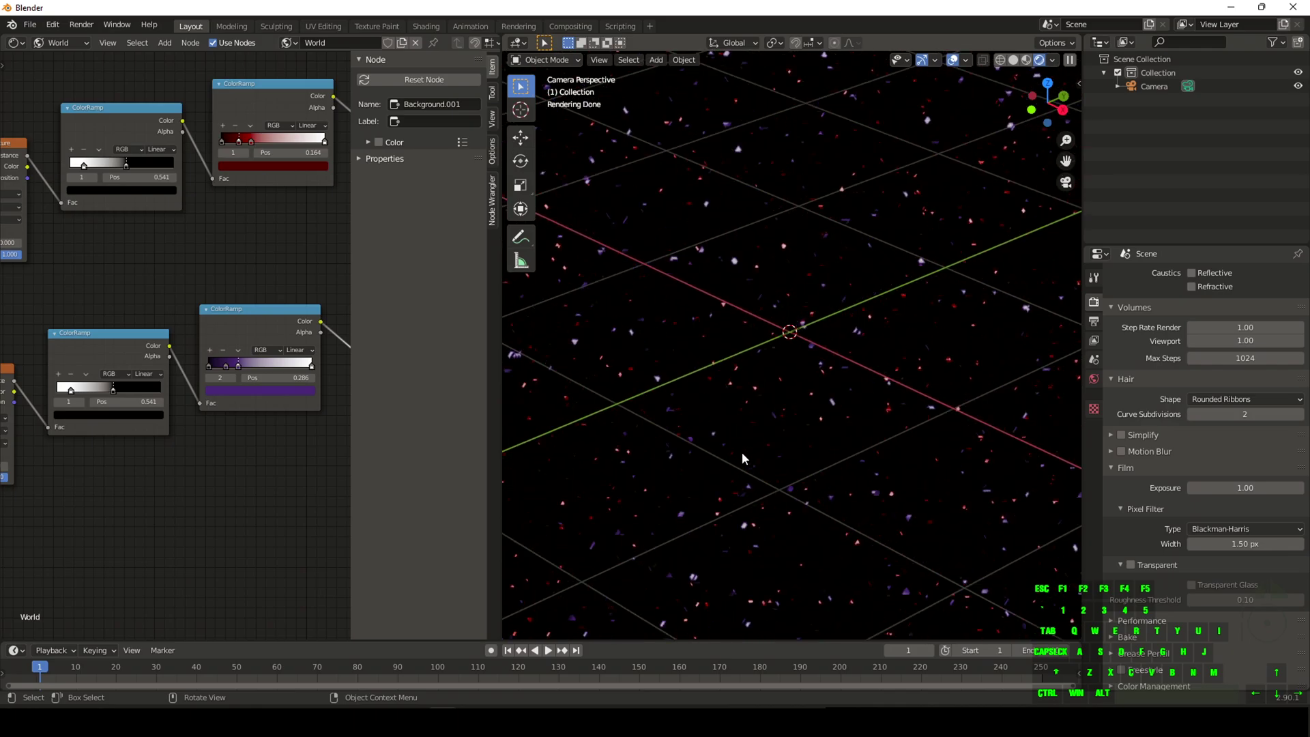
scroll(734, 273, "up", 5)
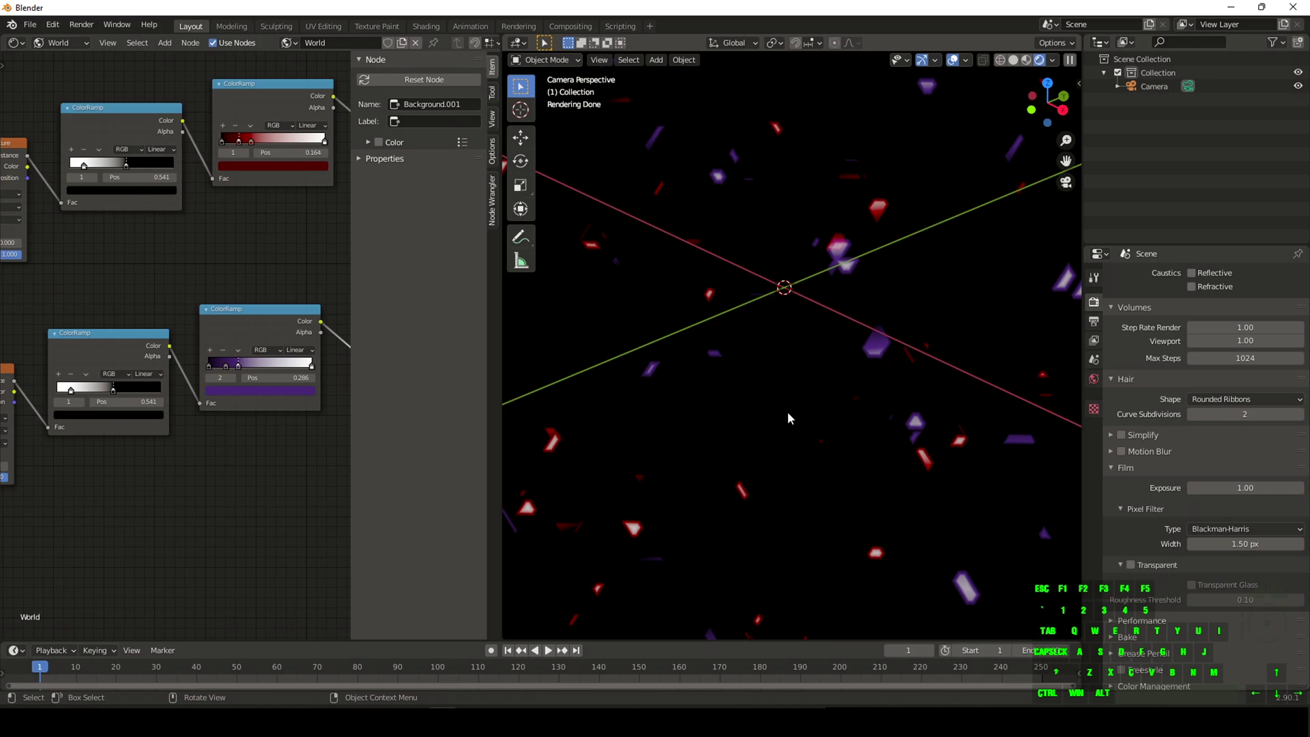
scroll(787, 411, "down", 6)
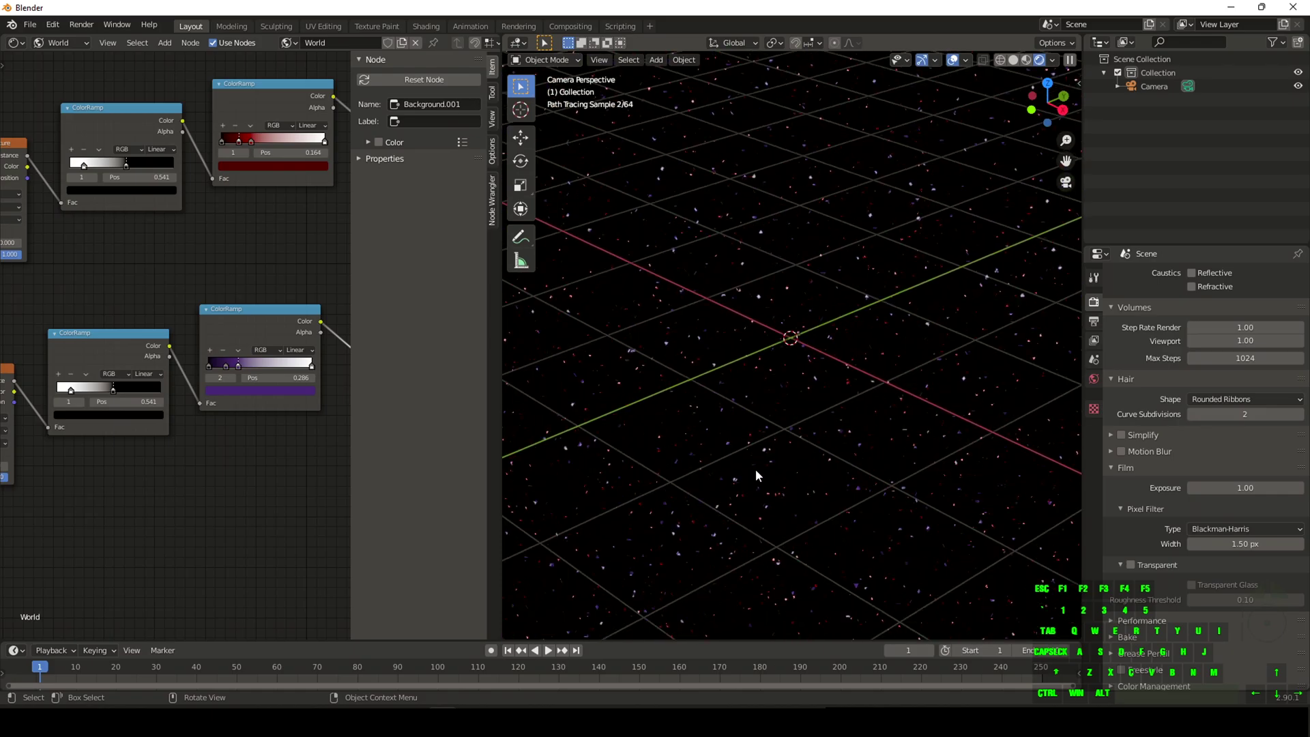
Step: Duplicate both star layers together with their Add Shader node and place the copies below the originals
scroll(165, 439, "down", 5)
middle_click_drag(165, 439, 181, 429)
scroll(182, 428, "down", 1)
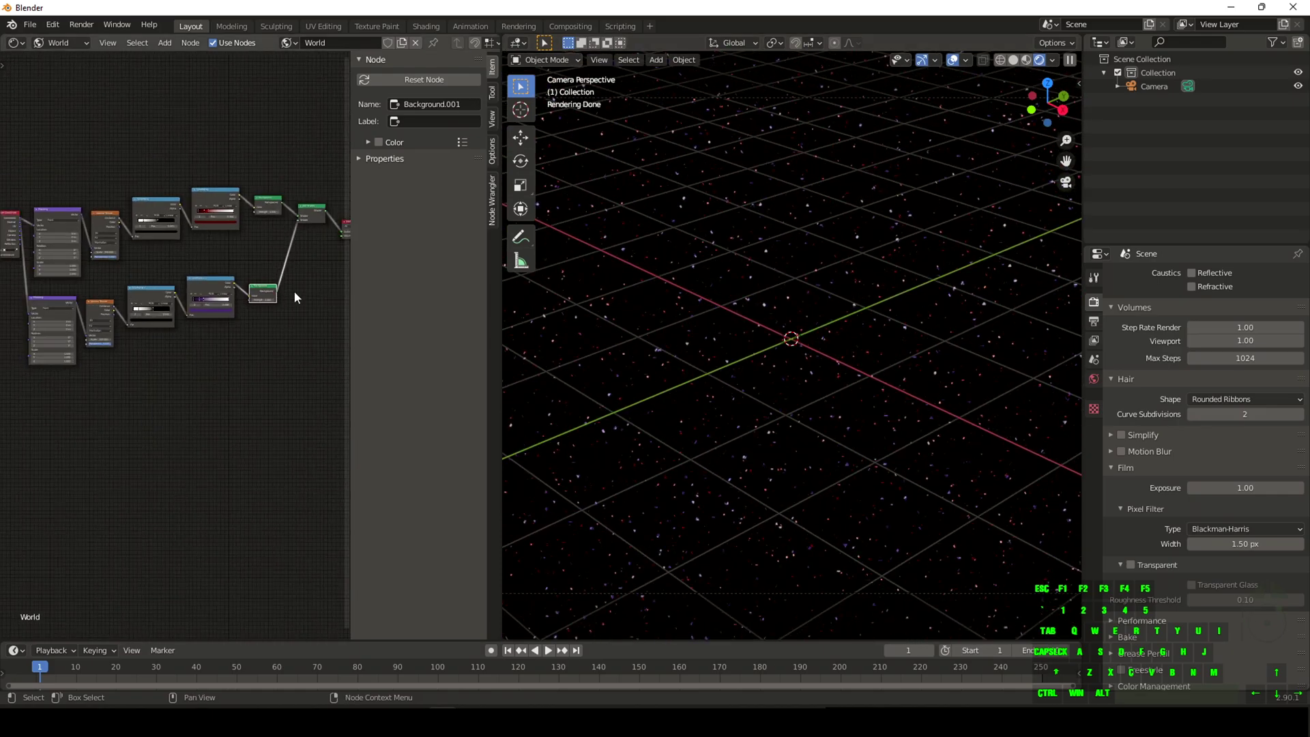
left_click_drag(292, 271, 129, 294)
left_click_drag(30, 166, 328, 440)
key("shift+d")
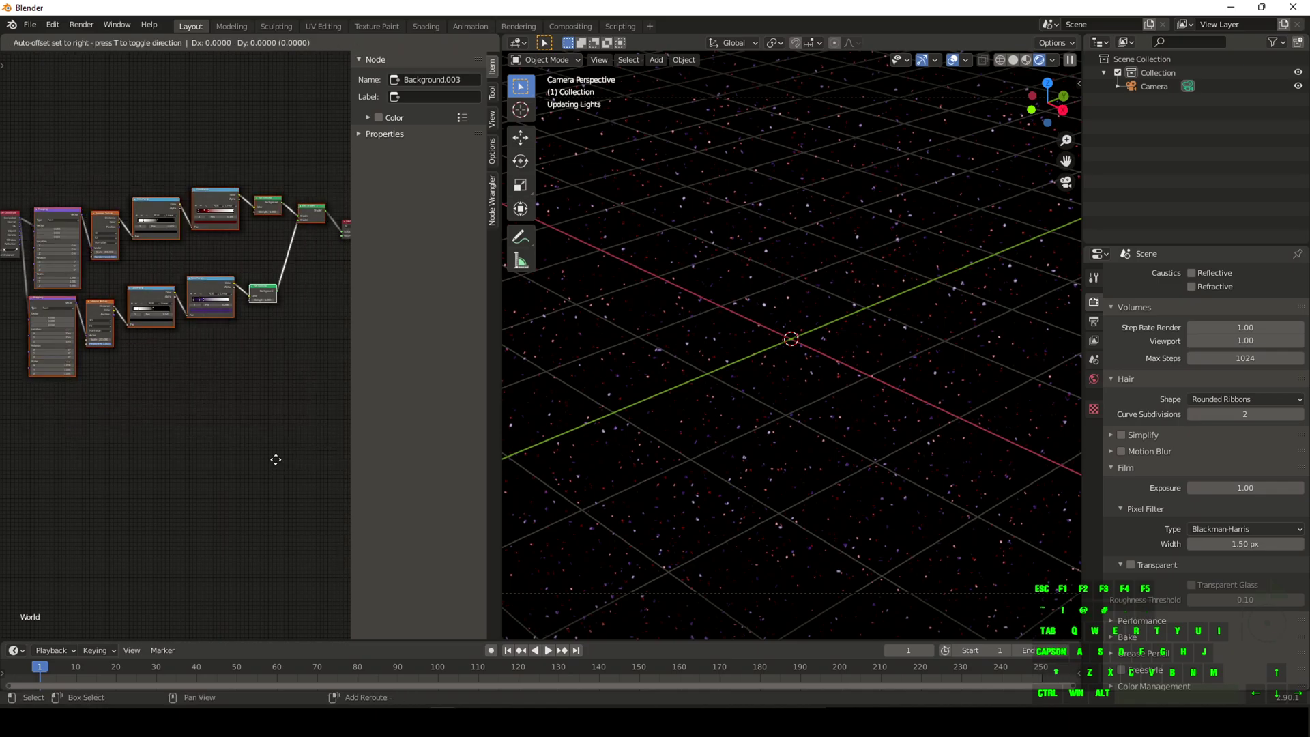
left_click(272, 632)
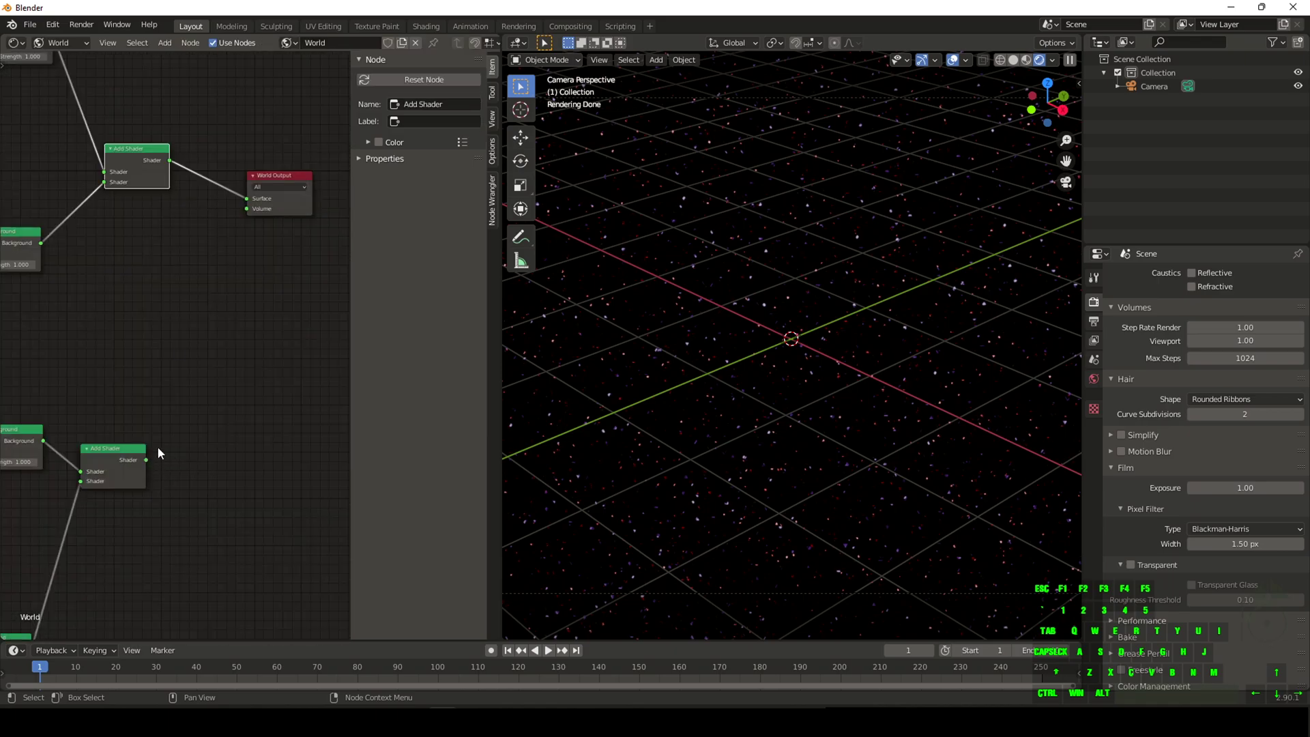
Step: Insert another Add Shader before the World Output and link the duplicated Add Shader's output to its second Shader input
key("shift+a")
left_click(194, 205)
type("add")
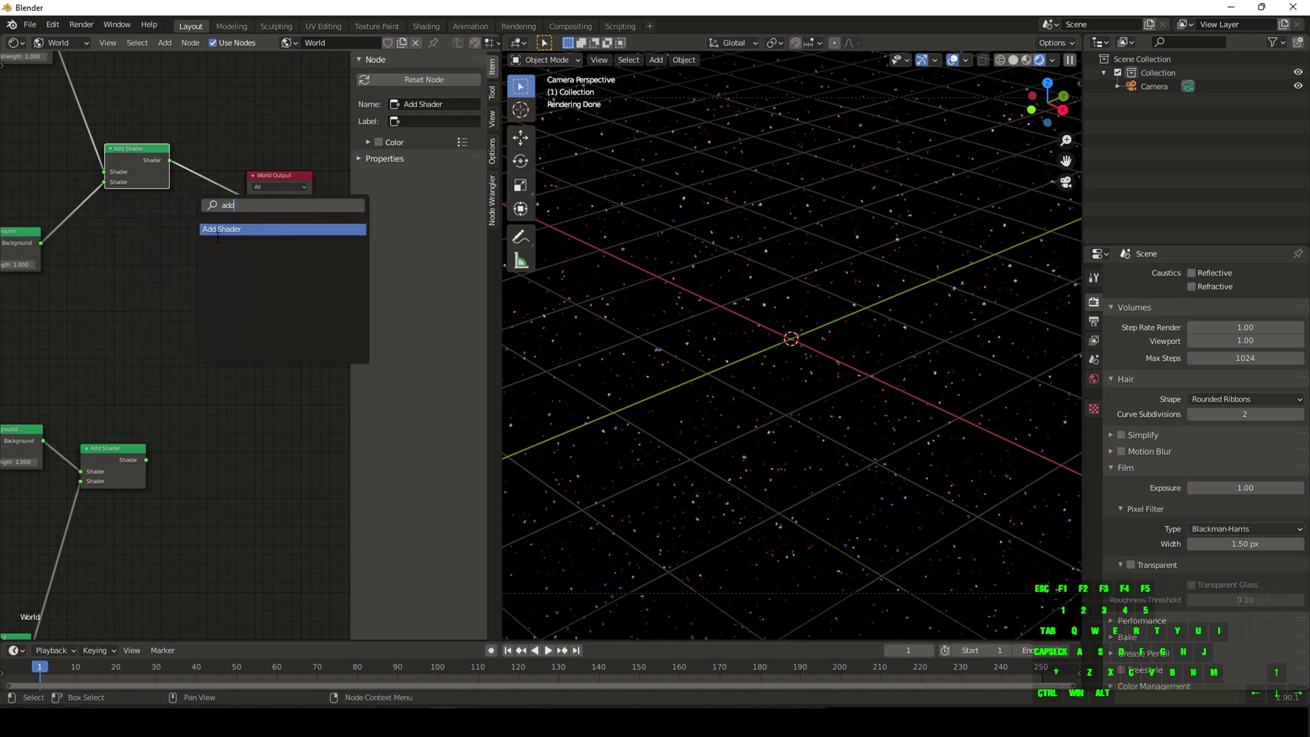
key("Return")
left_click(242, 194)
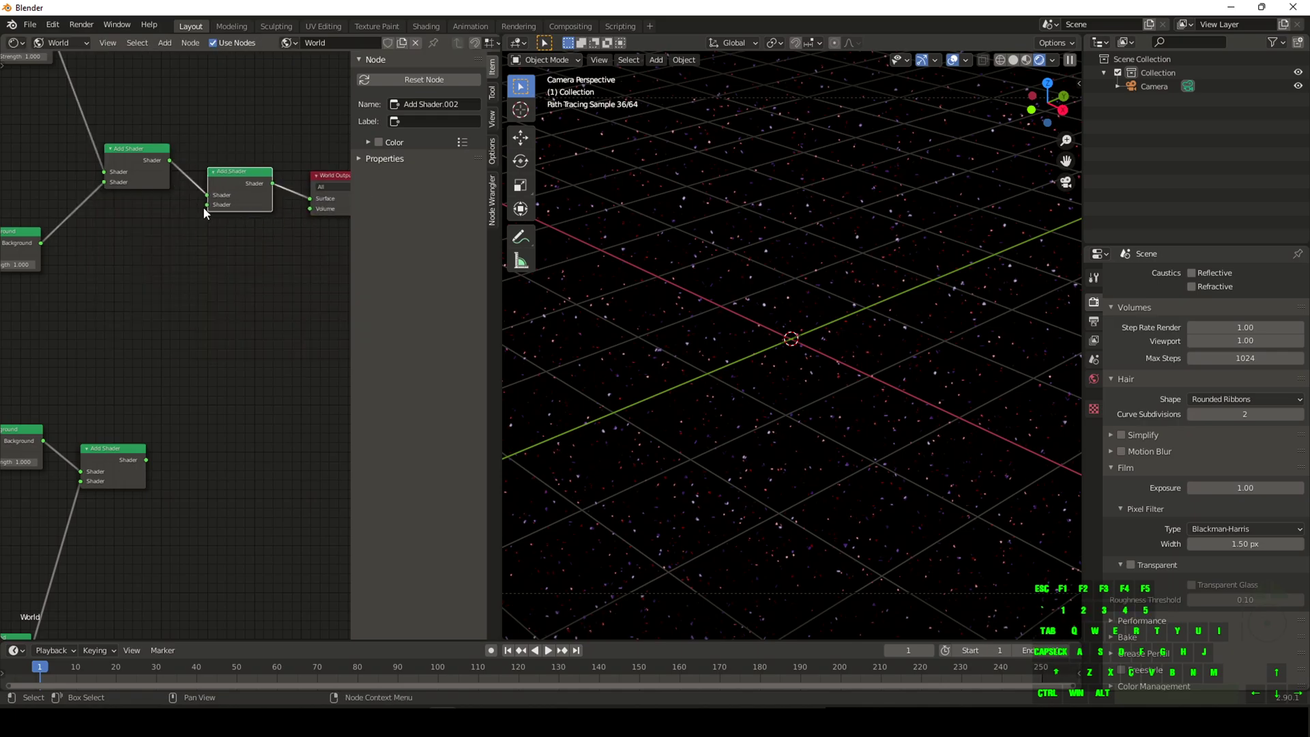
left_click_drag(206, 204, 146, 461)
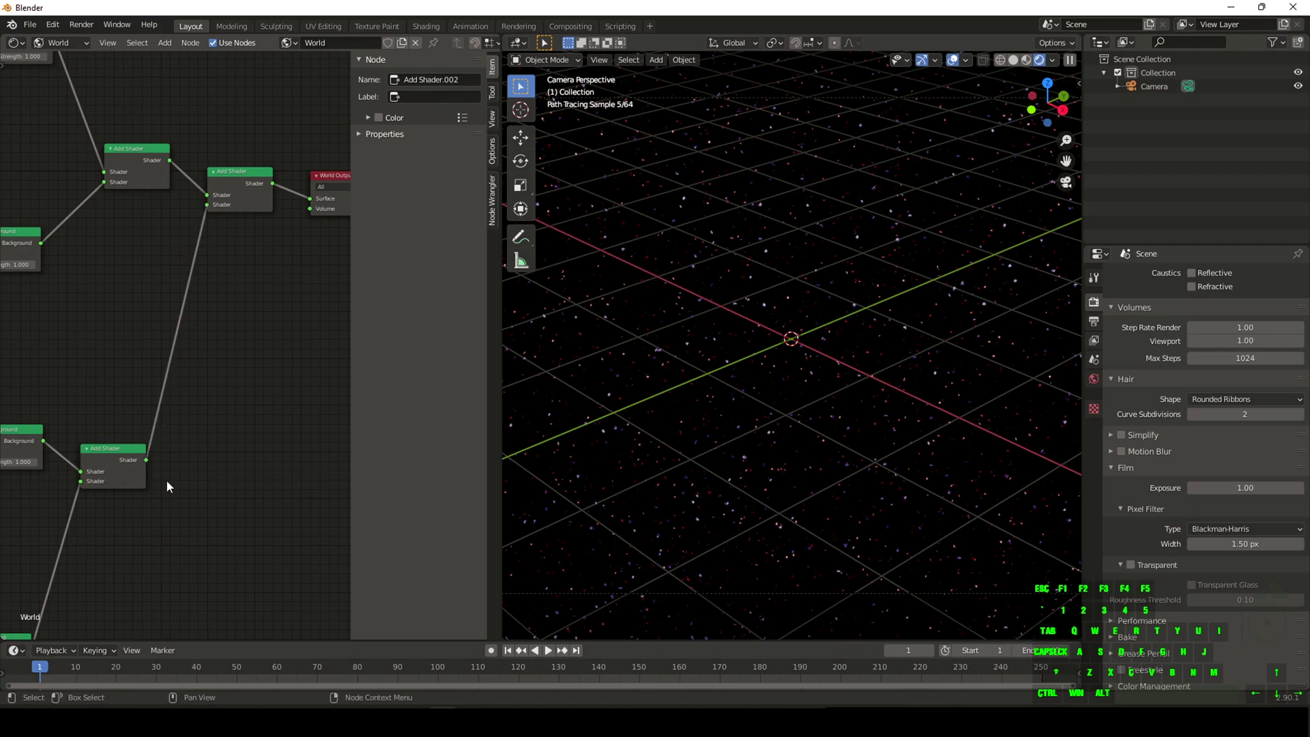
Step: Link the Texture Coordinate's Generated output to the Vector inputs of the third and fourth Mapping nodes
scroll(171, 506, "down", 3)
middle_click_drag(174, 531, 230, 455)
scroll(217, 469, "up", 1)
scroll(217, 468, "down", 3)
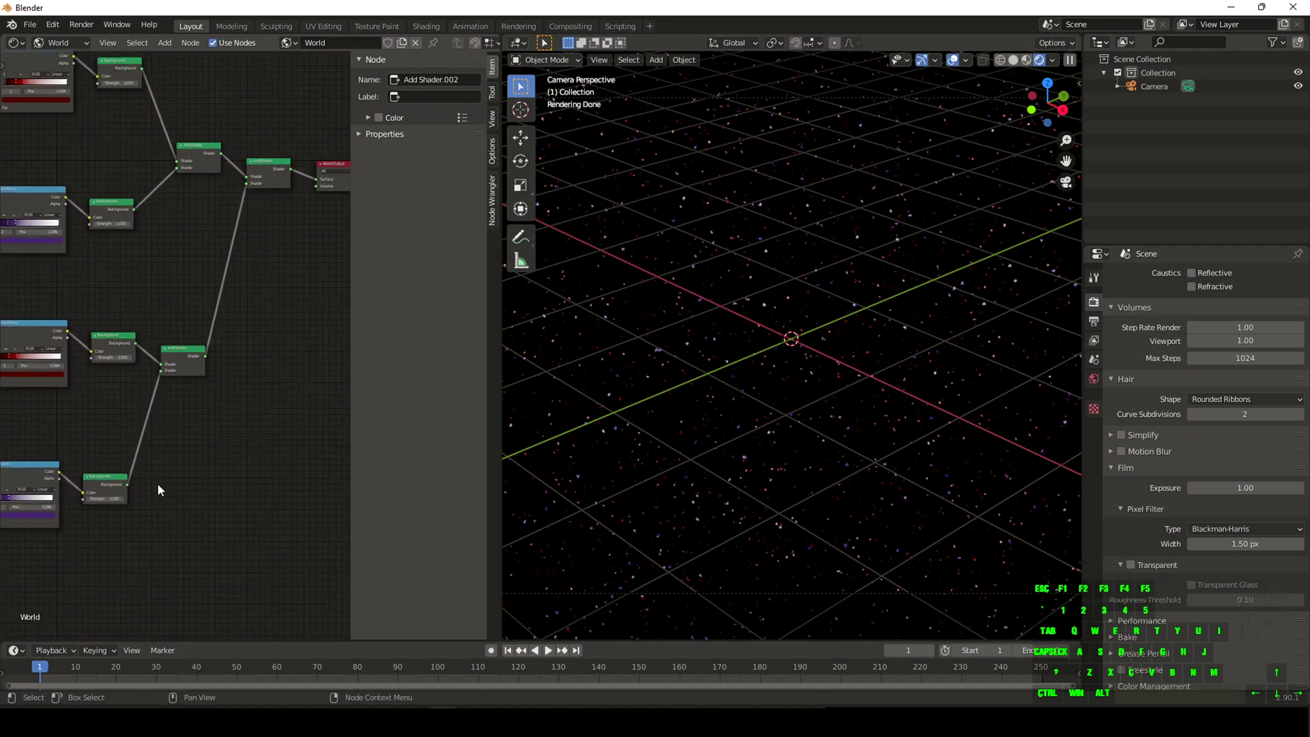
middle_click_drag(45, 436, 392, 463)
left_click_drag(142, 95, 178, 390)
left_click_drag(101, 139, 169, 539)
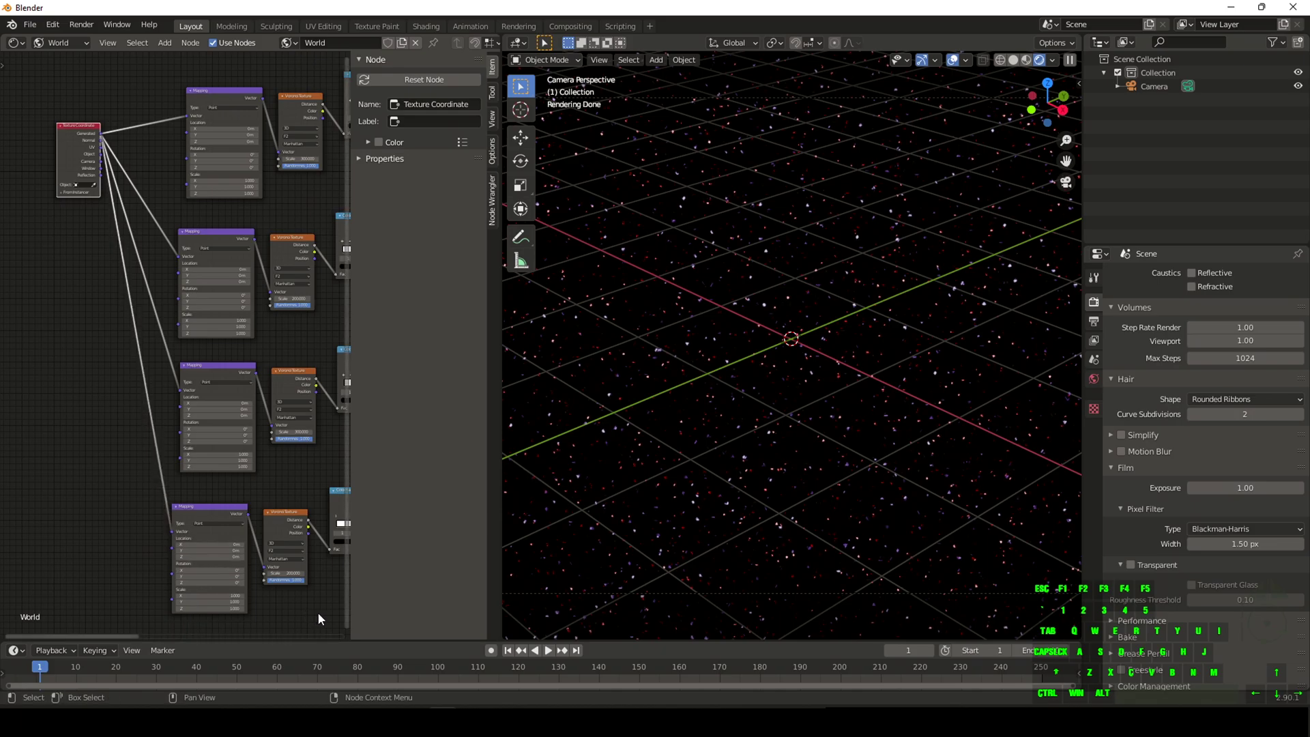
Step: Set the third layer's Voronoi Texture Scale to 600
scroll(273, 478, "up", 3)
double_click(269, 496)
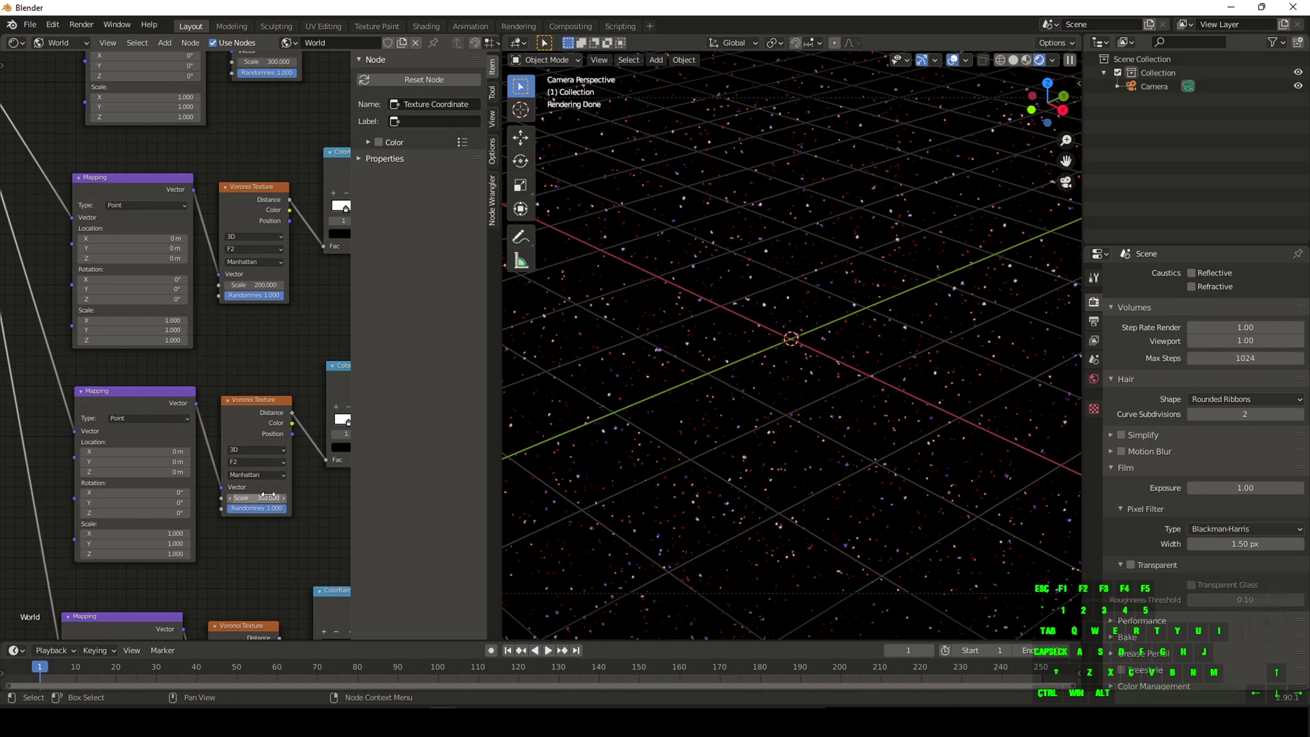
type("60")
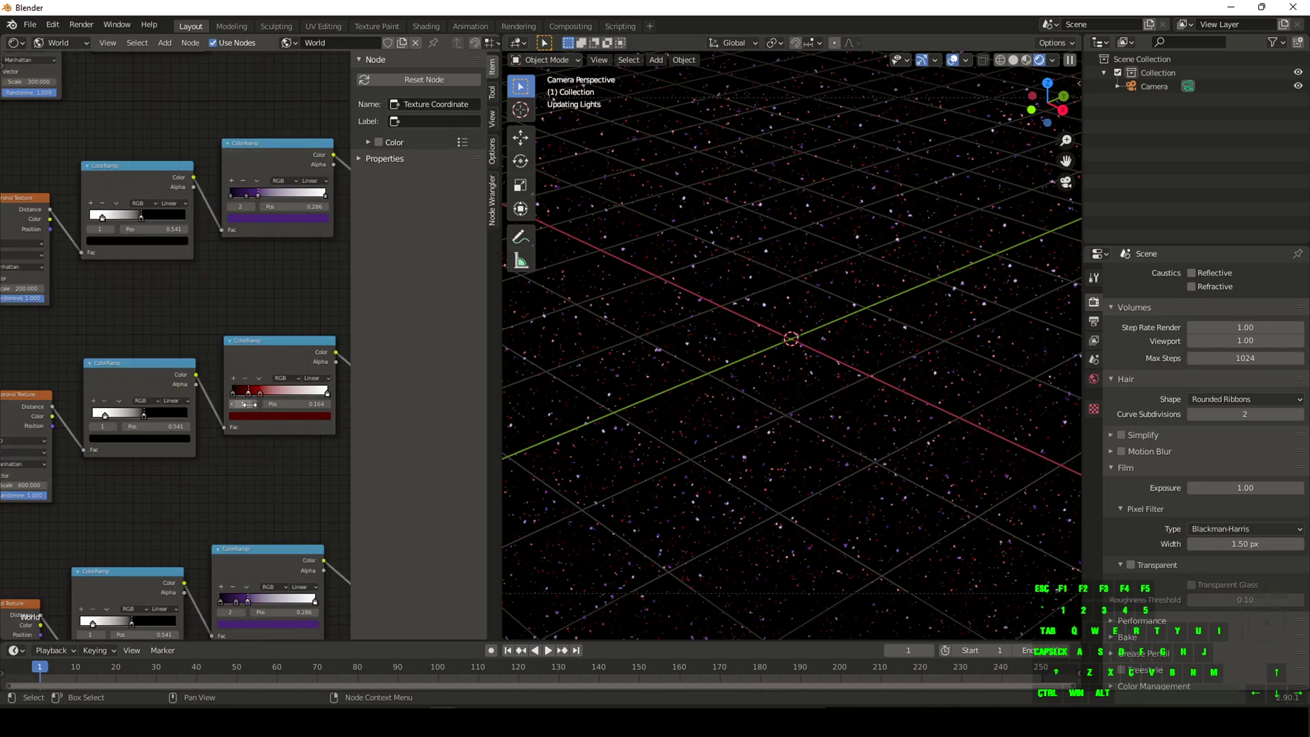
Step: Colour the third layer's second ColorRamp stop at 0.164 dark yellow, then sample that colour onto the stop at 0.286 and brighten it
left_click(260, 415)
left_click(247, 335)
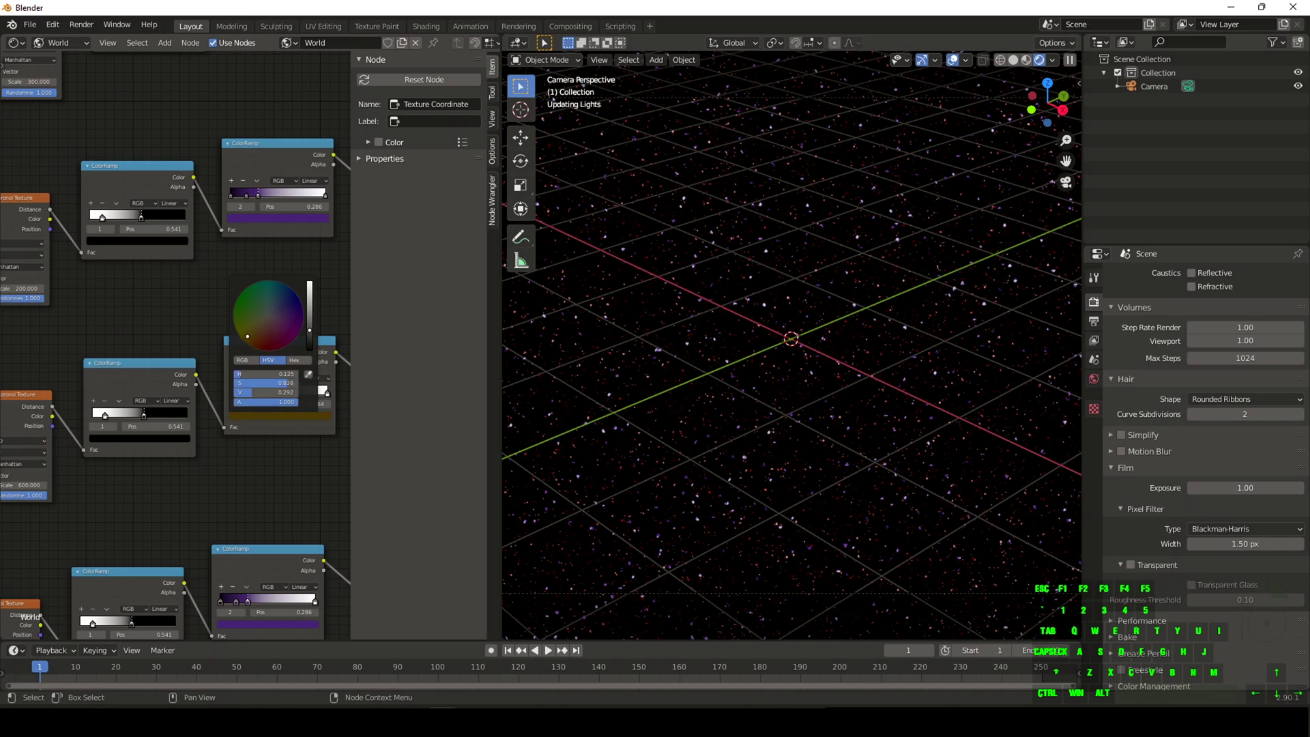
left_click(260, 393)
left_click(305, 413)
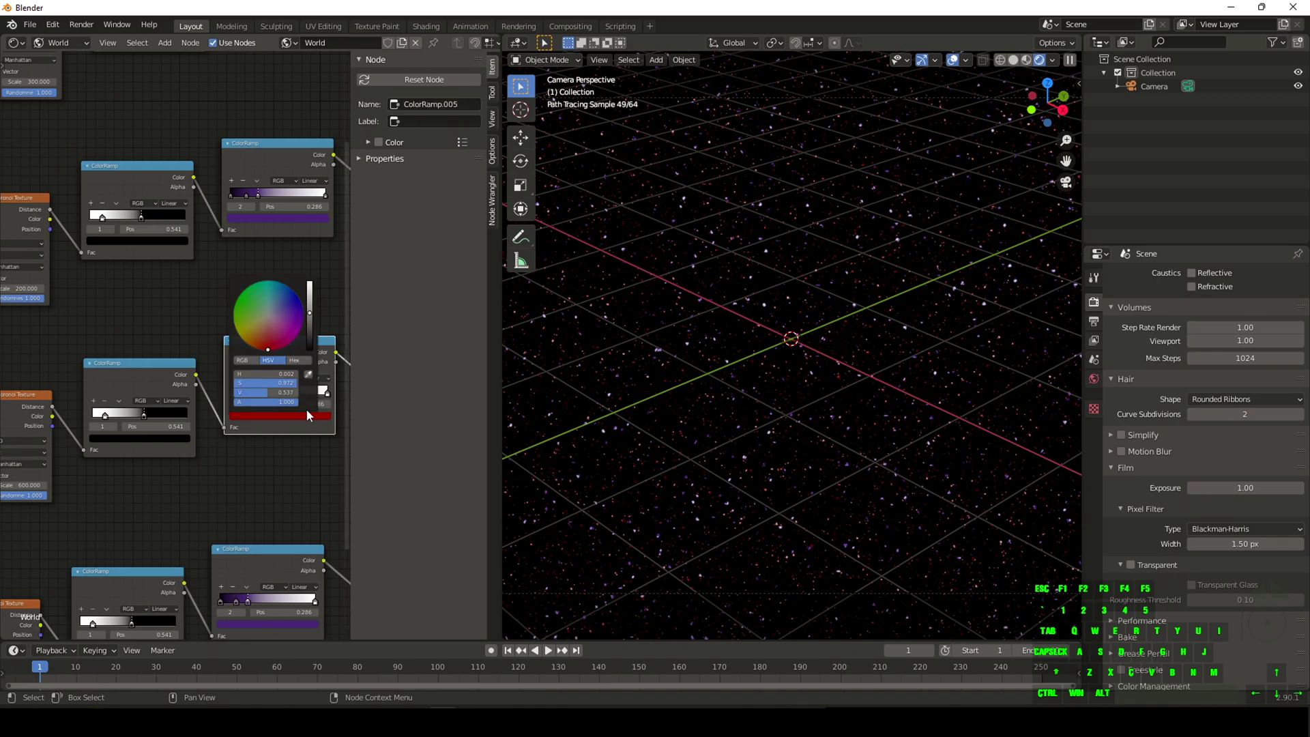
left_click(308, 374)
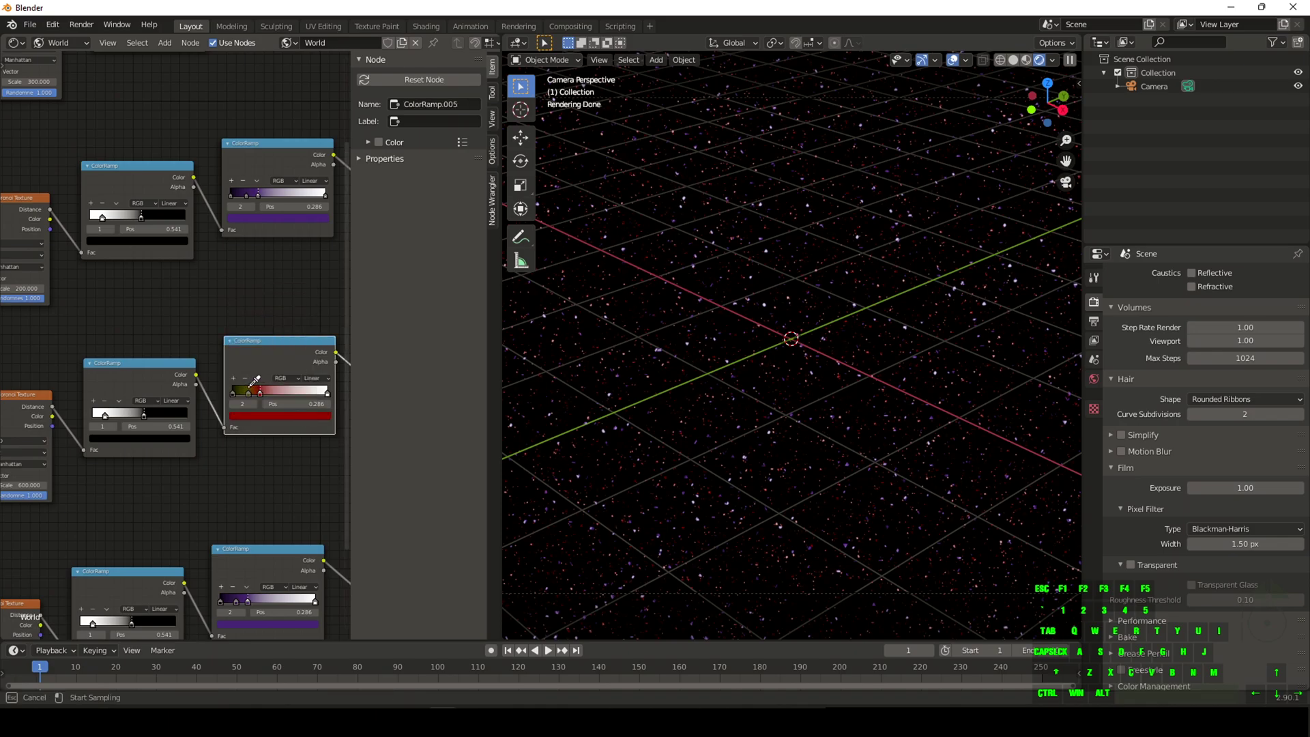
left_click(250, 389)
left_click(294, 417)
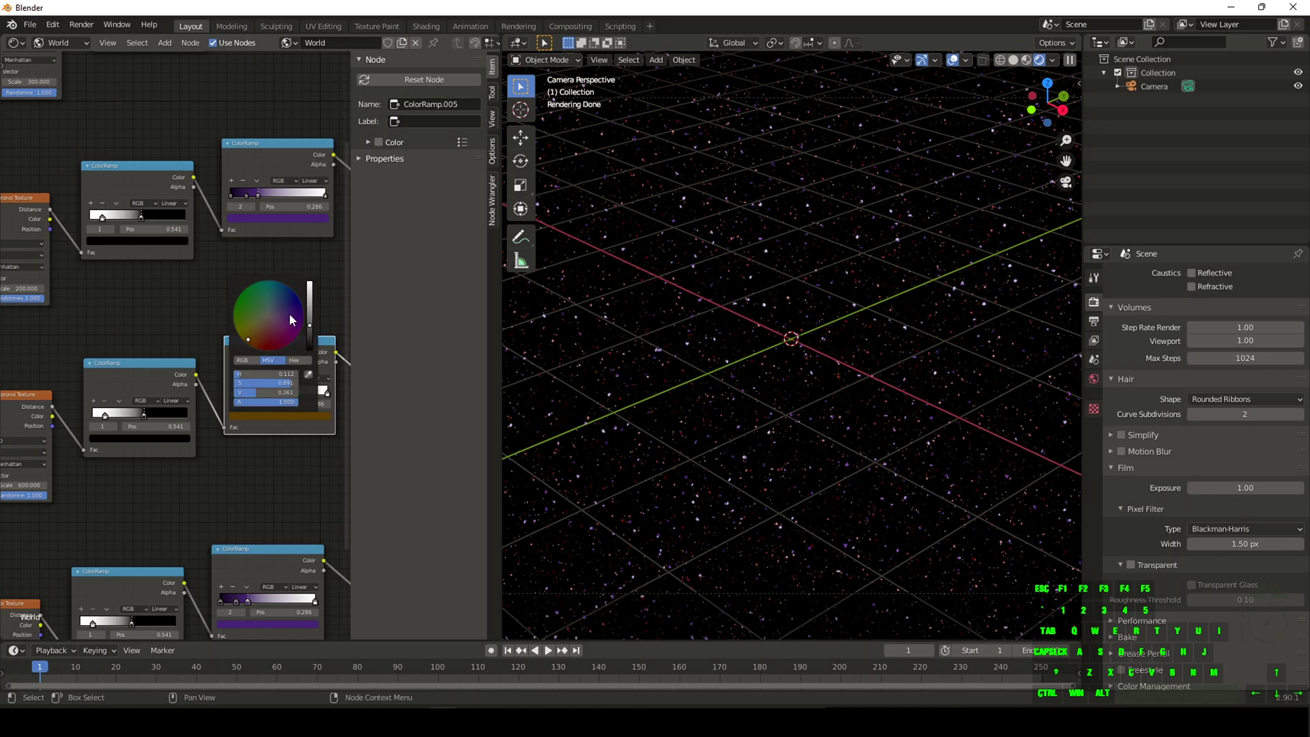
left_click_drag(310, 324, 311, 314)
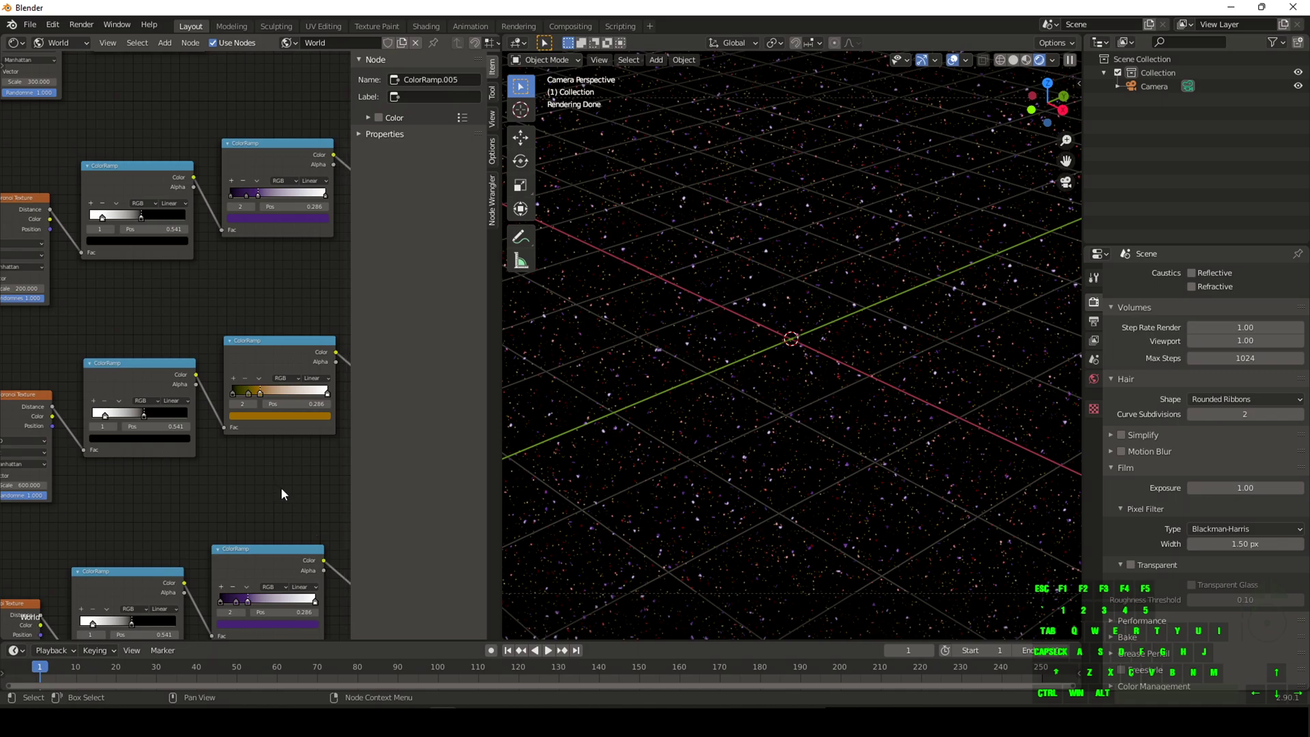
Step: Set the fourth layer's Voronoi Texture Scale to 400
middle_click_drag(290, 495, 433, 246)
left_click(141, 447)
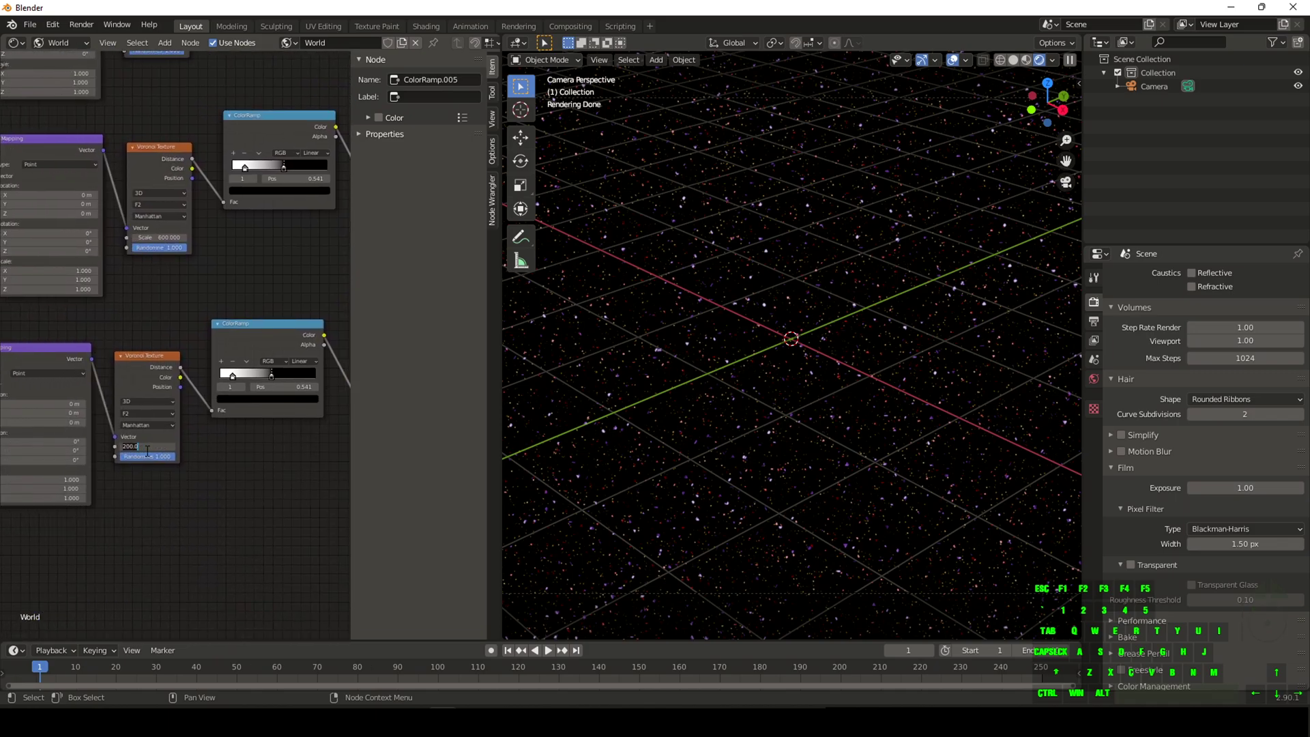
type("400")
key("Return")
Step: Recolour the fourth layer's second ColorRamp stops at 0.164 and 0.286, making the first dark desaturated blue and the second lighter blue-grey
middle_click_drag(256, 502, 116, 503)
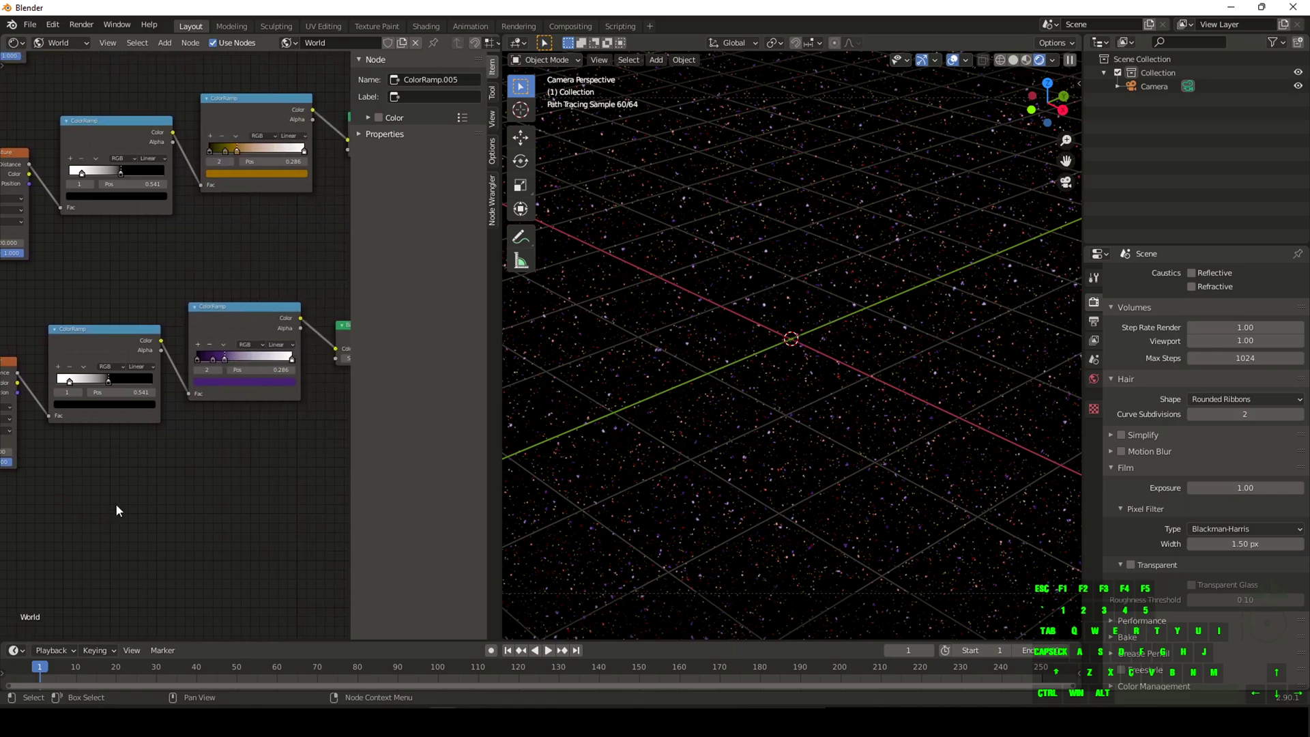
left_click(213, 359)
left_click(220, 381)
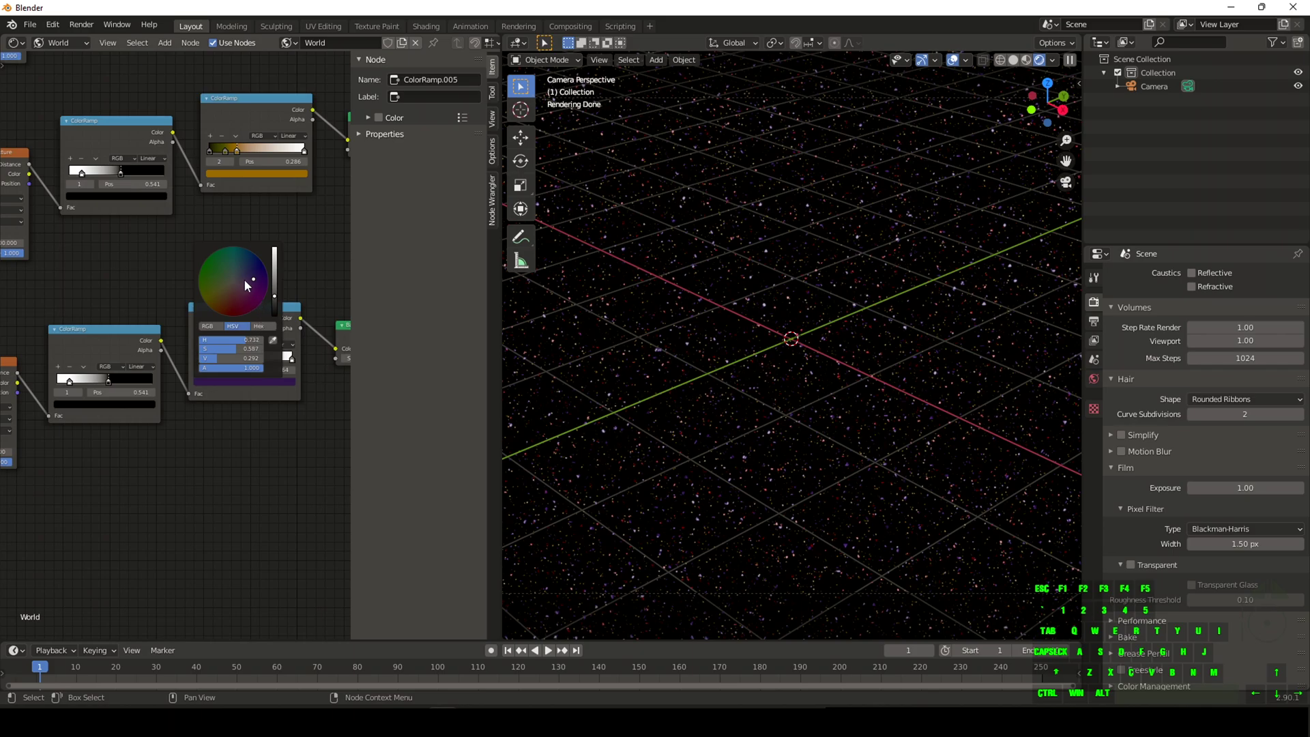
left_click(239, 277)
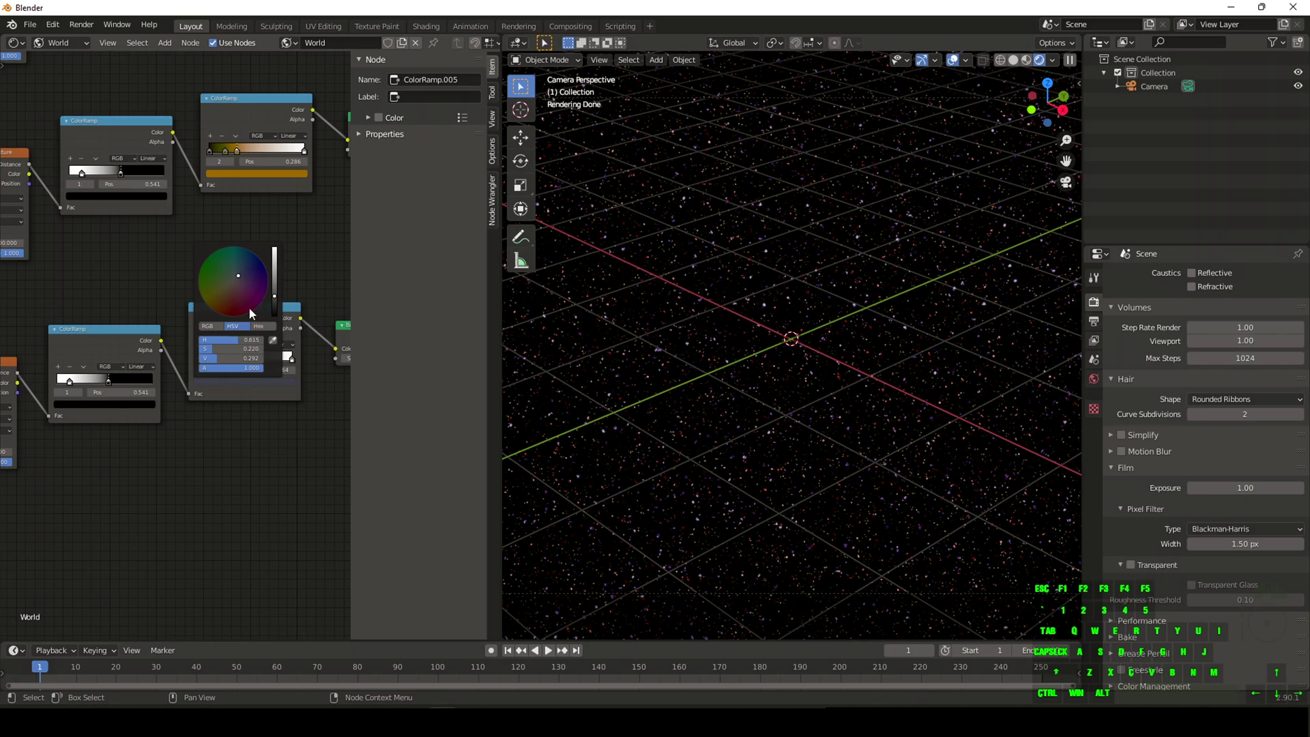
left_click(225, 359)
left_click(232, 381)
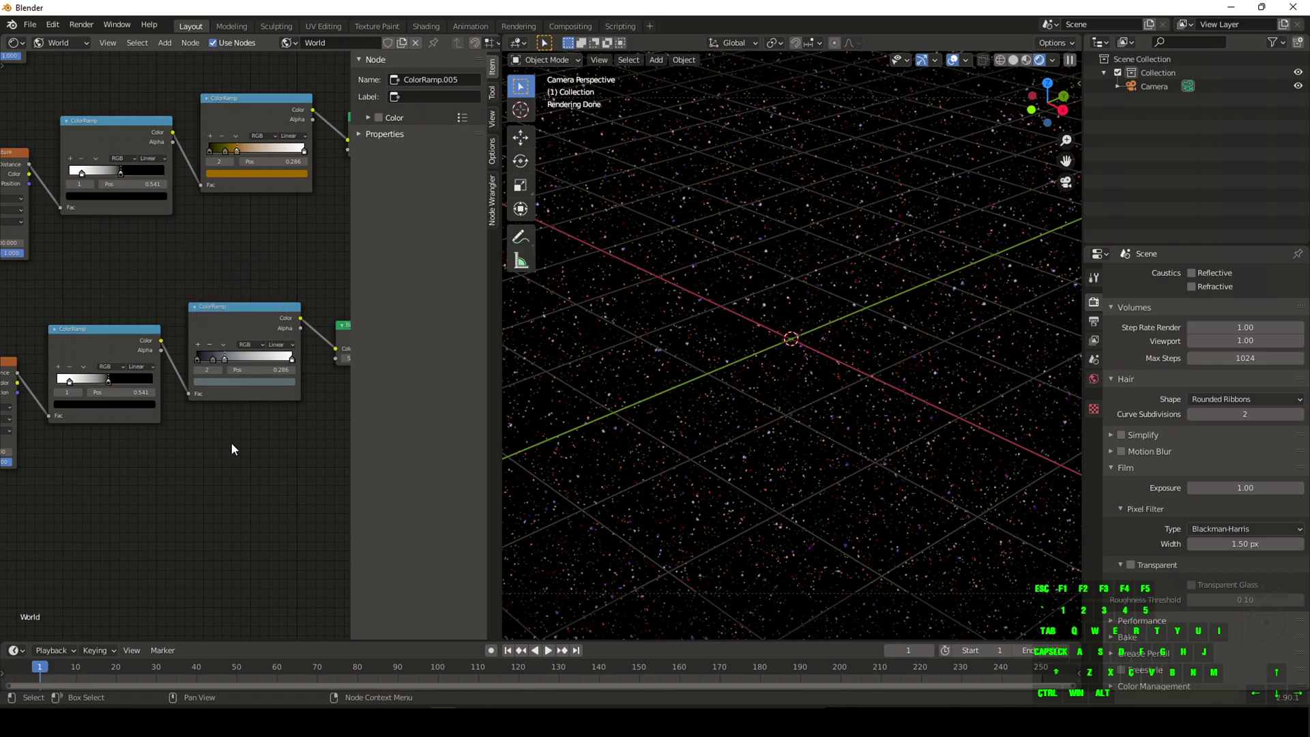
Step: Duplicate the third and fourth star layers together with their Add Shader and place the copies below the existing layers
scroll(230, 441, "down", 5)
key("shift+d")
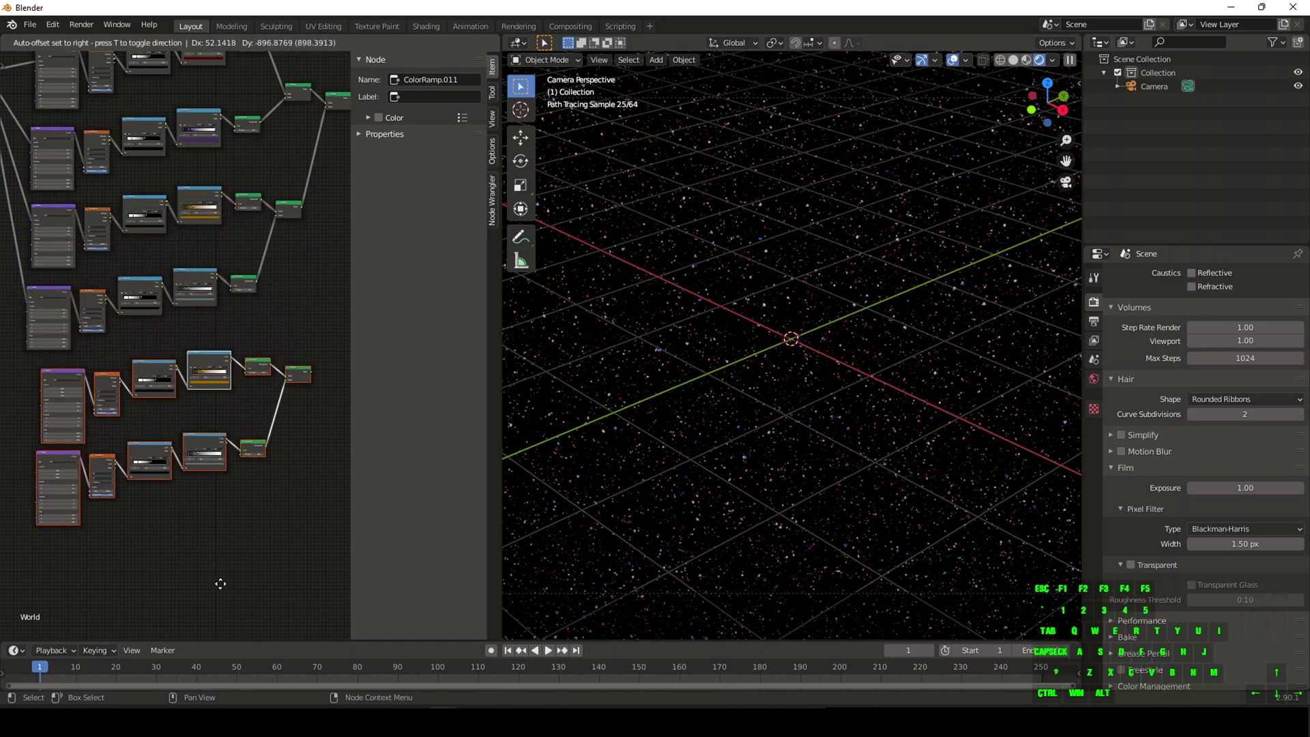
left_click(205, 574)
scroll(292, 341, "up", 6)
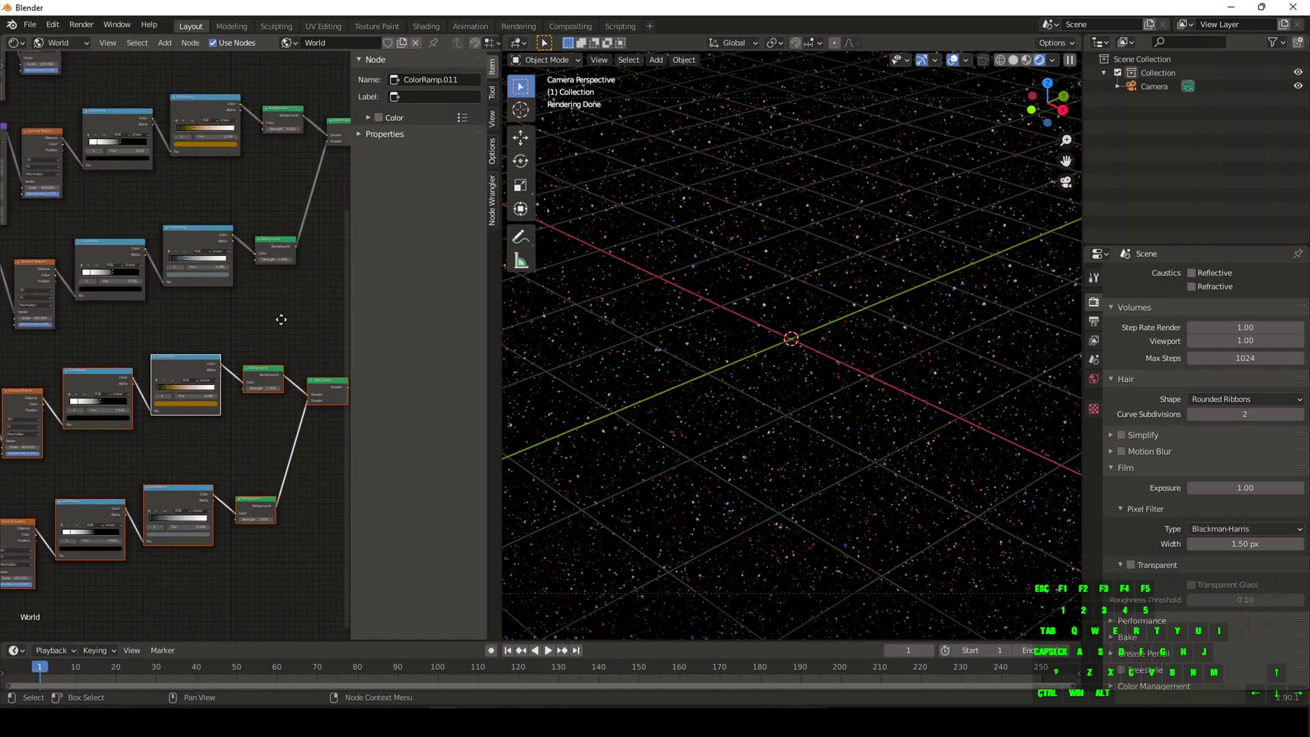
scroll(179, 280, "up", 1)
middle_click_drag(180, 272, 189, 498)
scroll(175, 352, "up", 1)
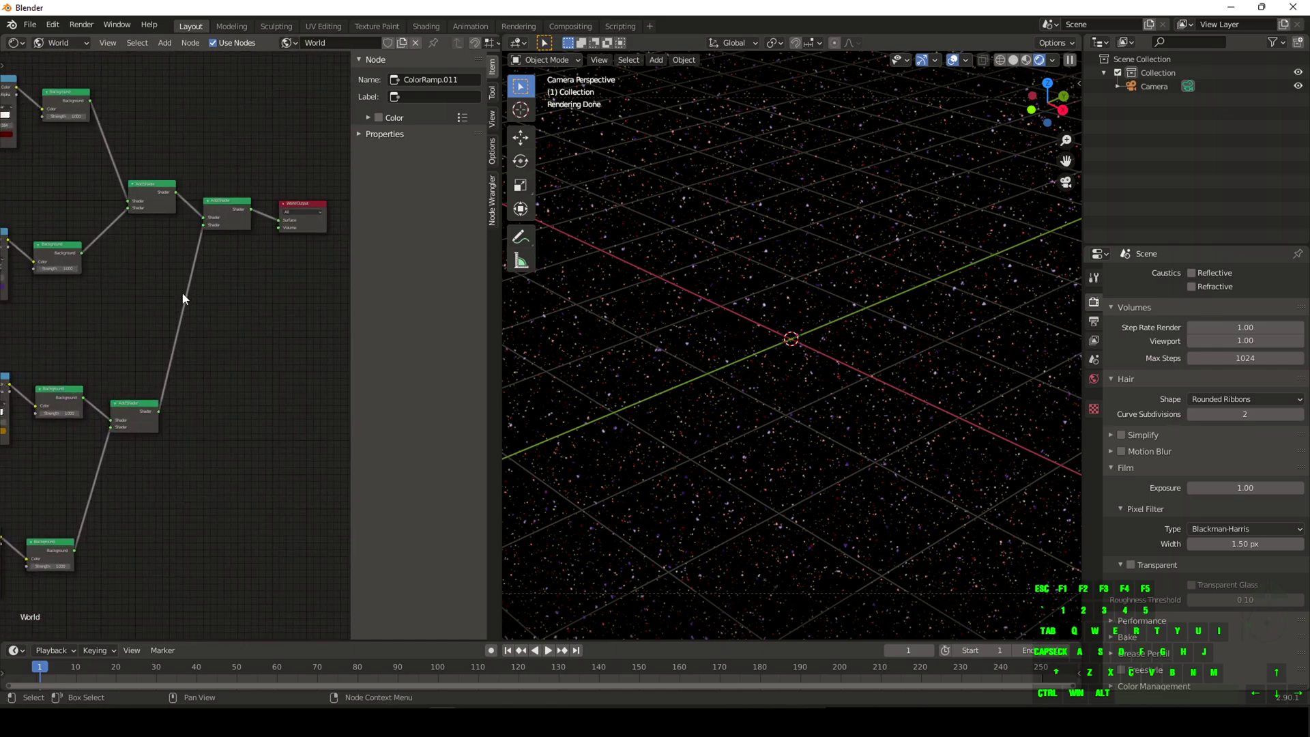
key("shift+a")
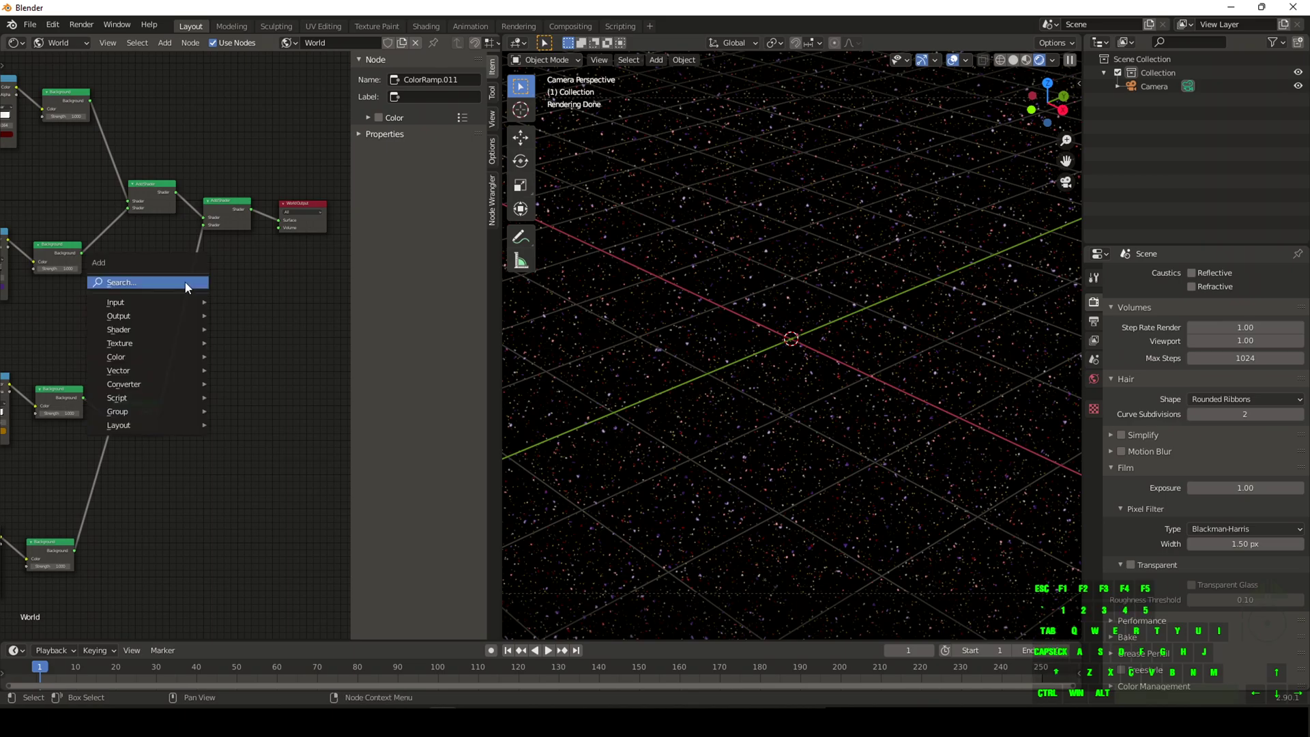
type("add")
left_click(185, 282)
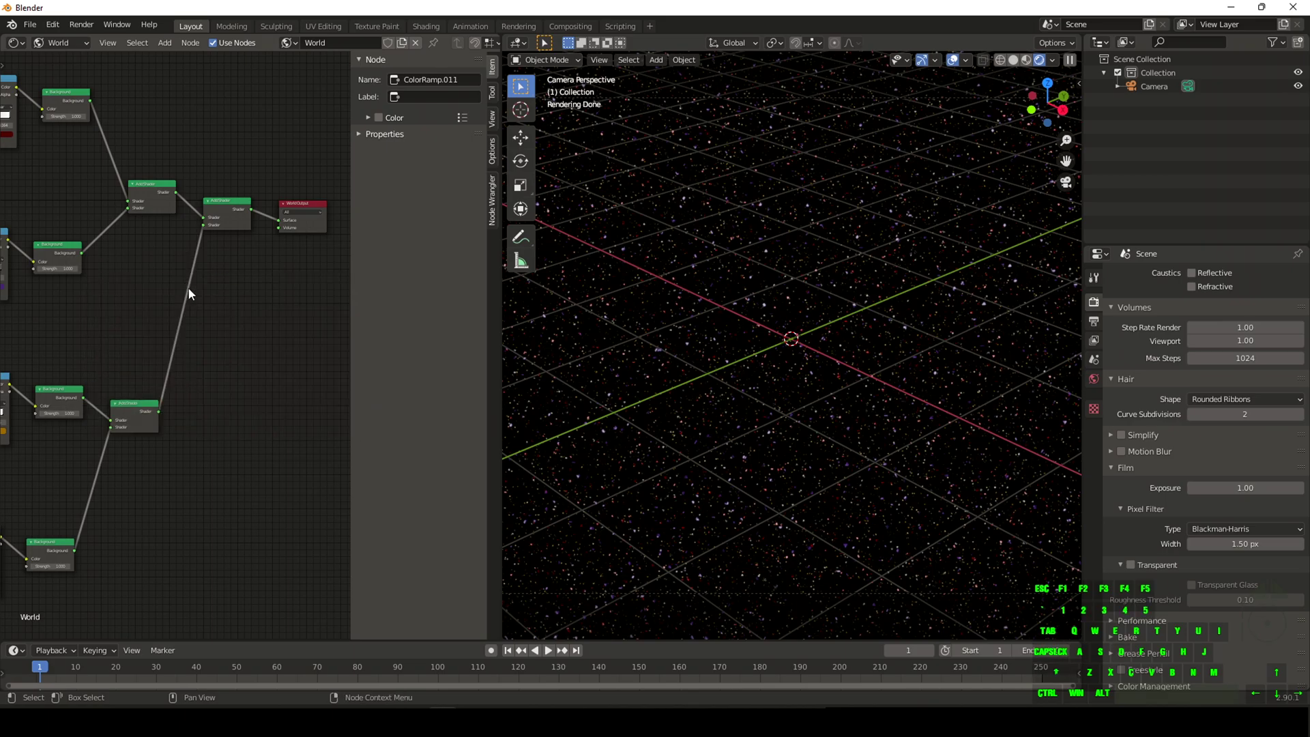
Step: Insert an Add Shader on the link between the third and fourth layers' Add Shader and the final Add Shader
key("shift+a")
type("add")
left_click(221, 316)
left_click(222, 316)
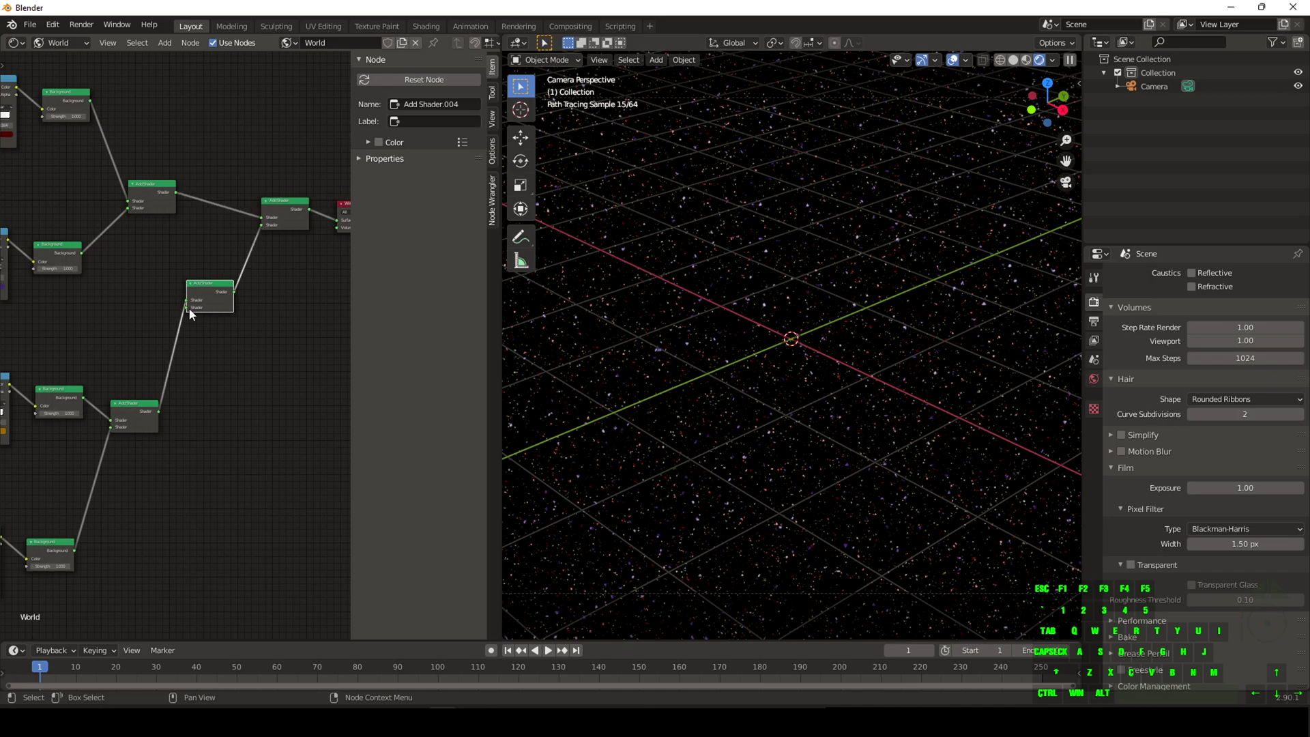
left_click(222, 300)
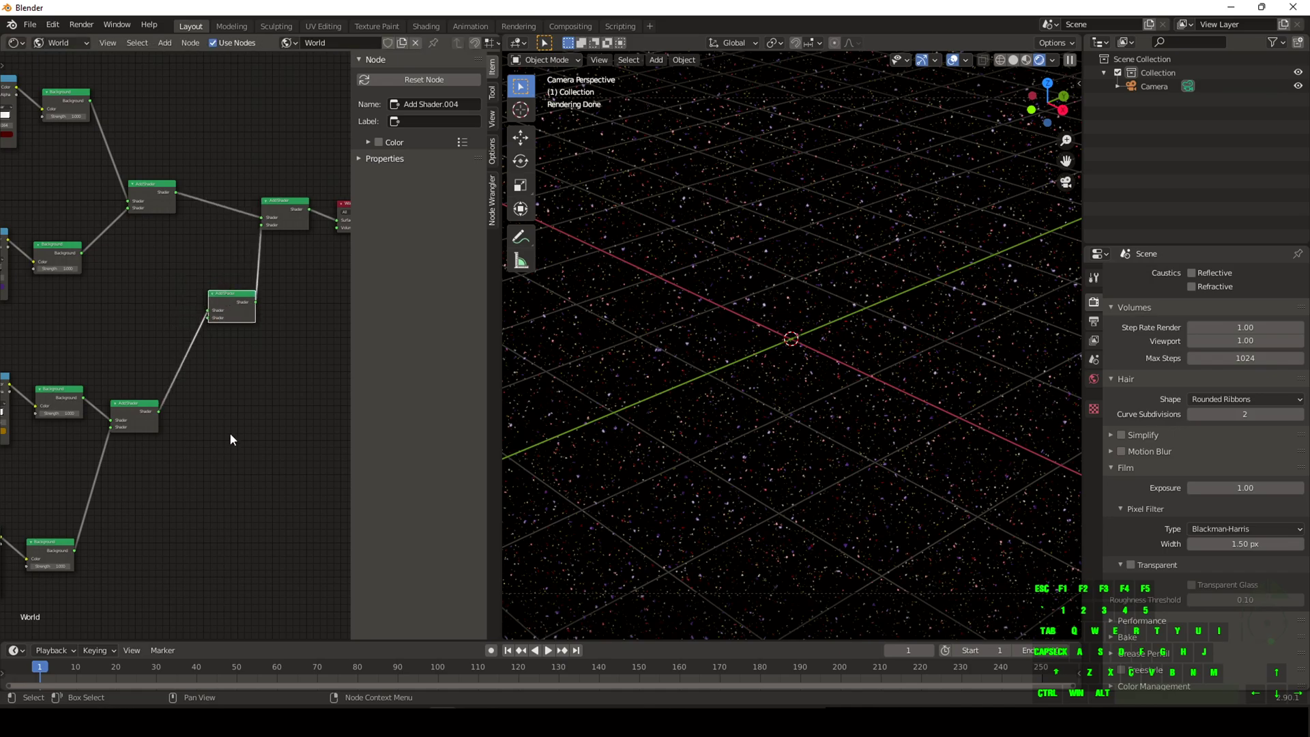
Step: Recolour the fifth layer's second ColorRamp stops at 0.164 and 0.286 in muted, greyish purple tones
scroll(229, 437, "down", 6)
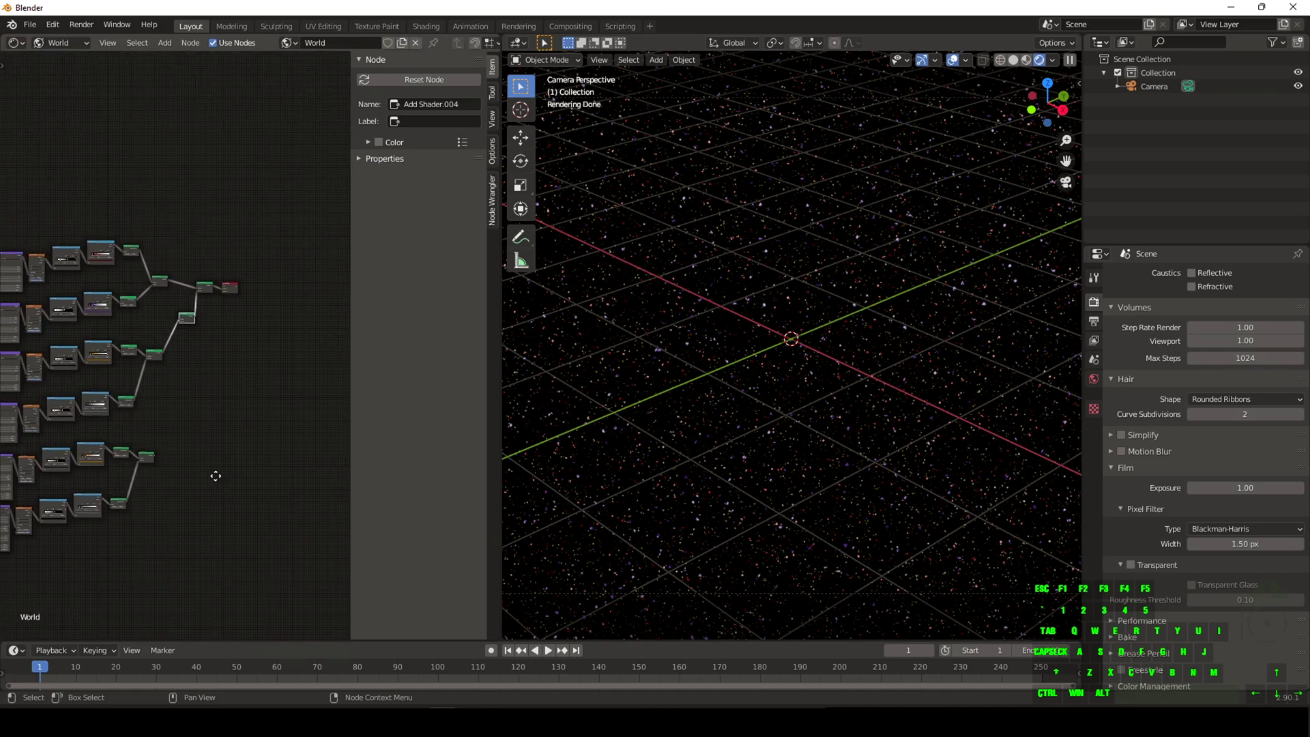
left_click(143, 452)
scroll(170, 460, "up", 3)
middle_click_drag(172, 468, 227, 411)
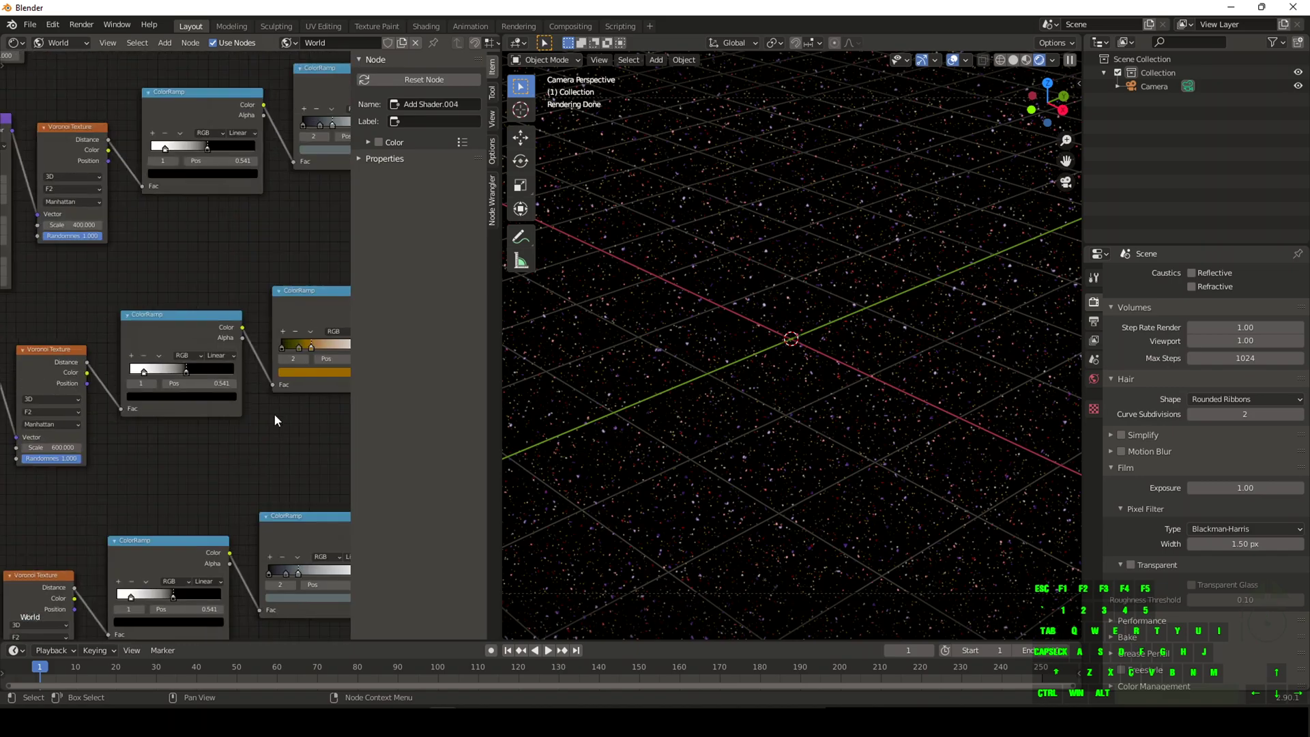
scroll(281, 451, "down", 1)
scroll(285, 467, "up", 1)
middle_click_drag(277, 464, 175, 505)
scroll(198, 443, "up", 1)
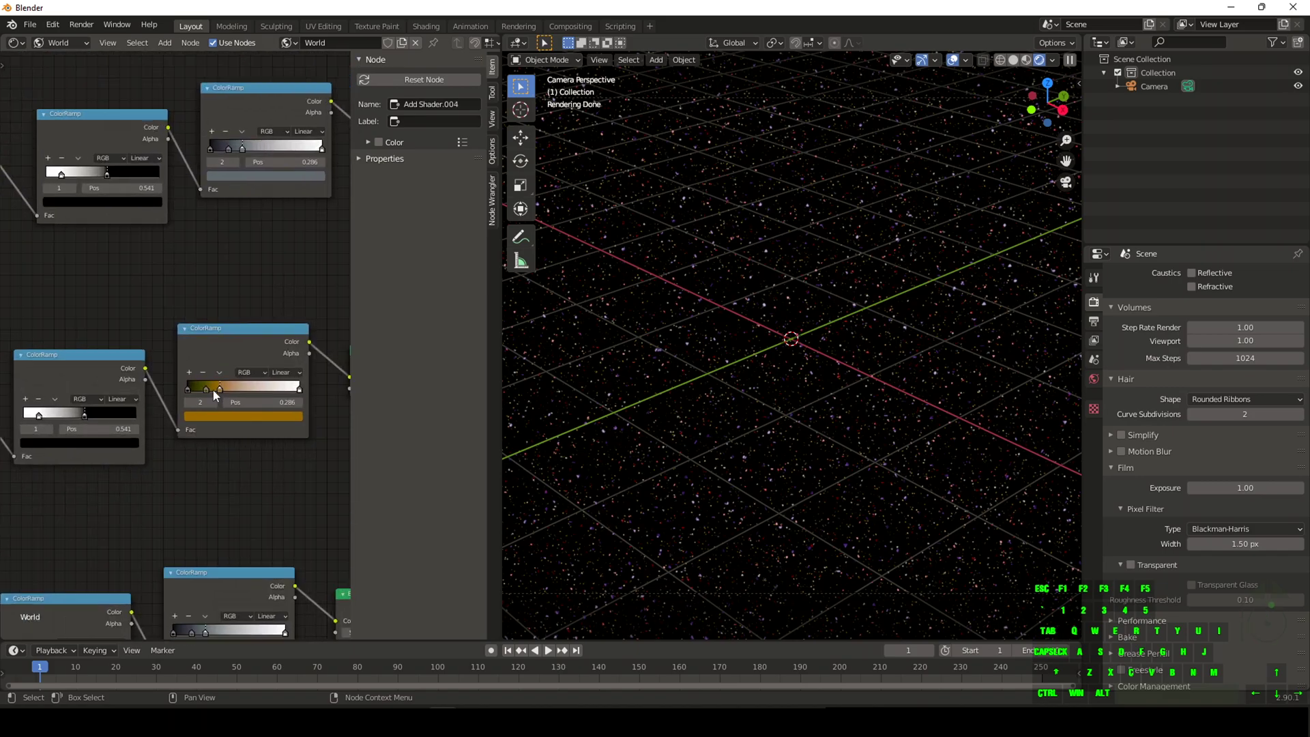
left_click(207, 389)
left_click(228, 417)
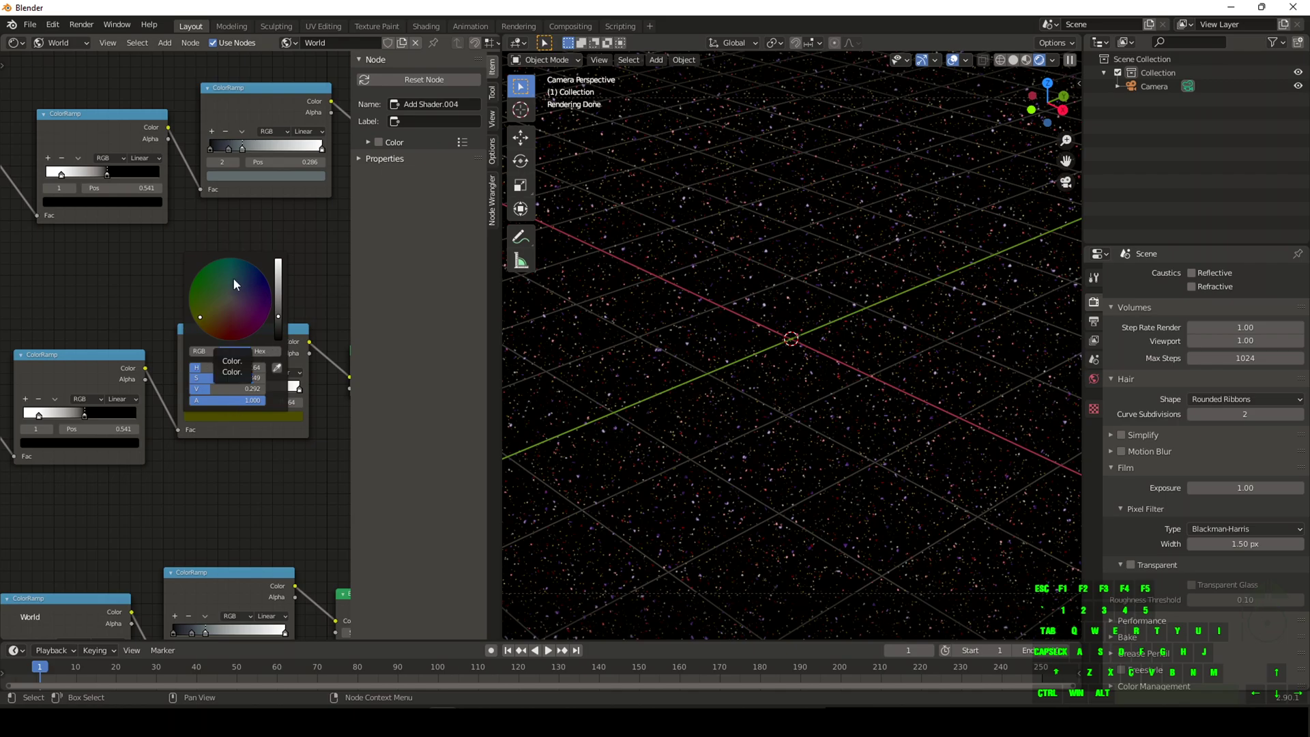
left_click(219, 389)
left_click(237, 414)
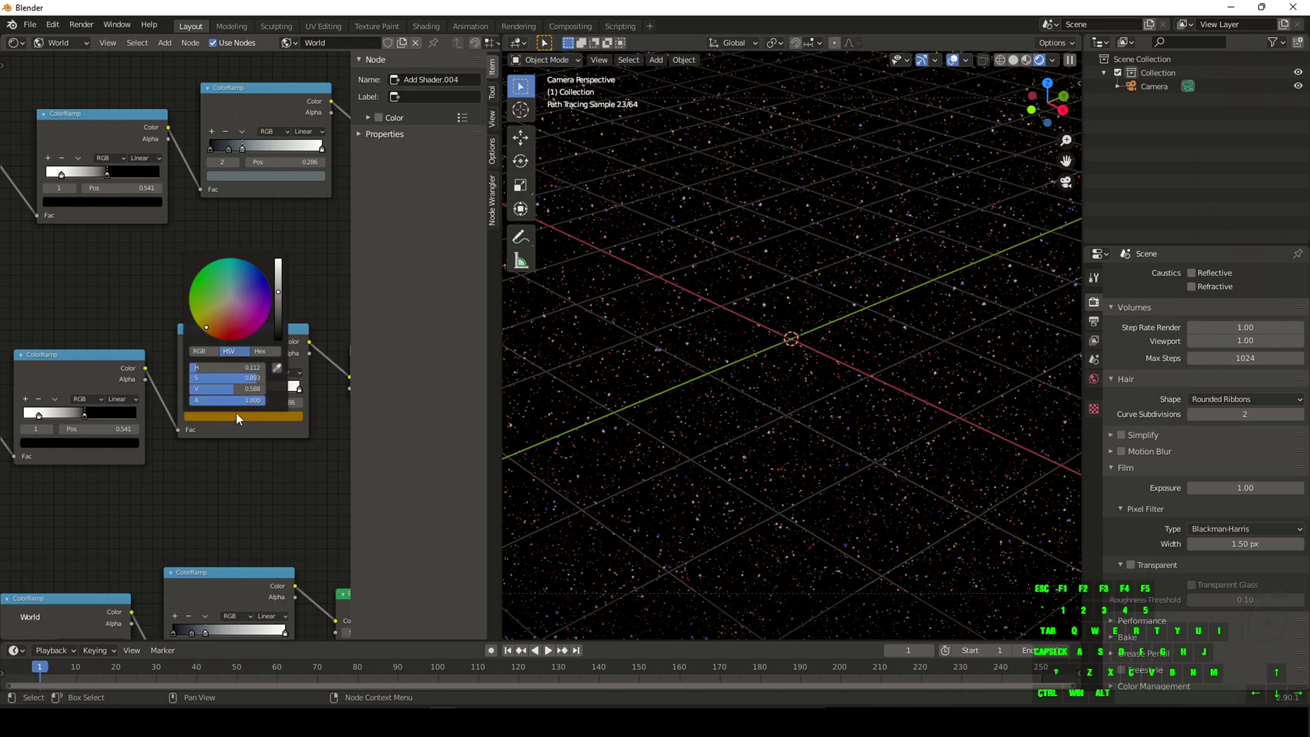
left_click(232, 301)
Step: Set the fifth layer's Voronoi Texture Scale to 400 and enter a new Scale for the sixth layer's Voronoi Texture
middle_click_drag(173, 495, 354, 479)
left_click(120, 482)
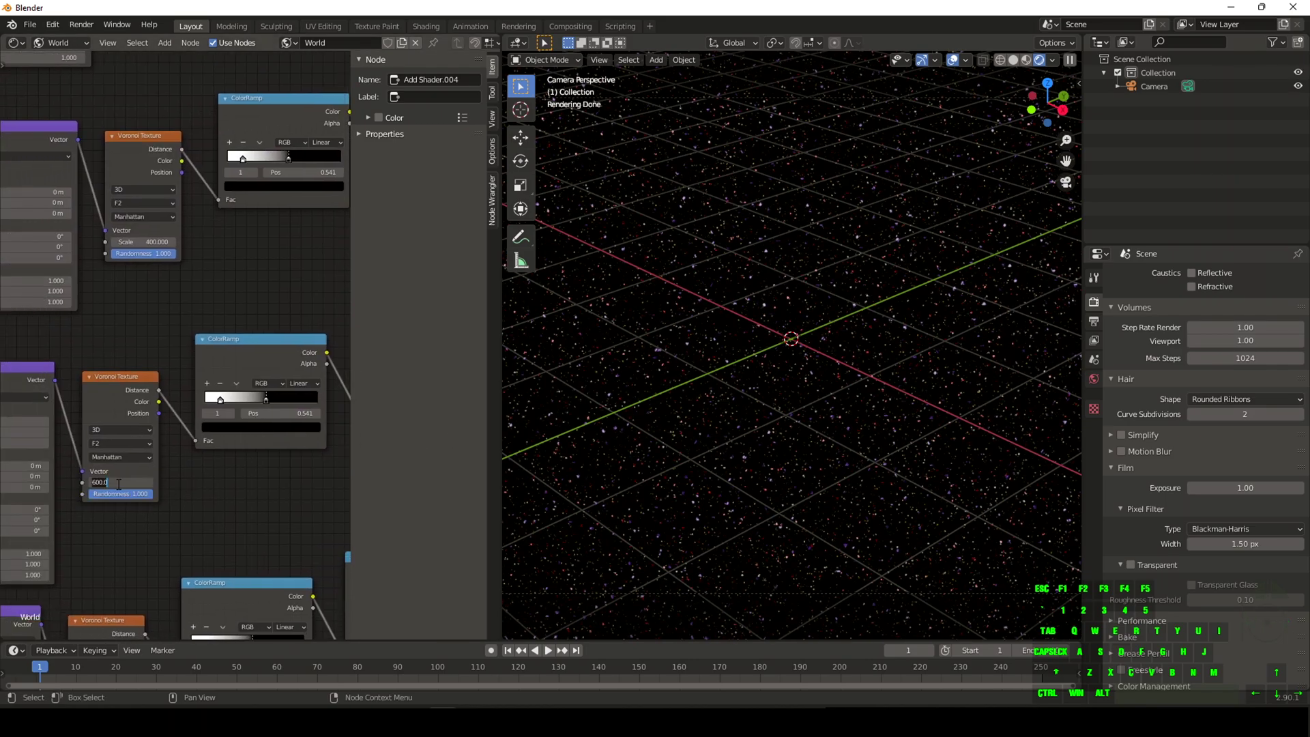
type("400")
key("Return")
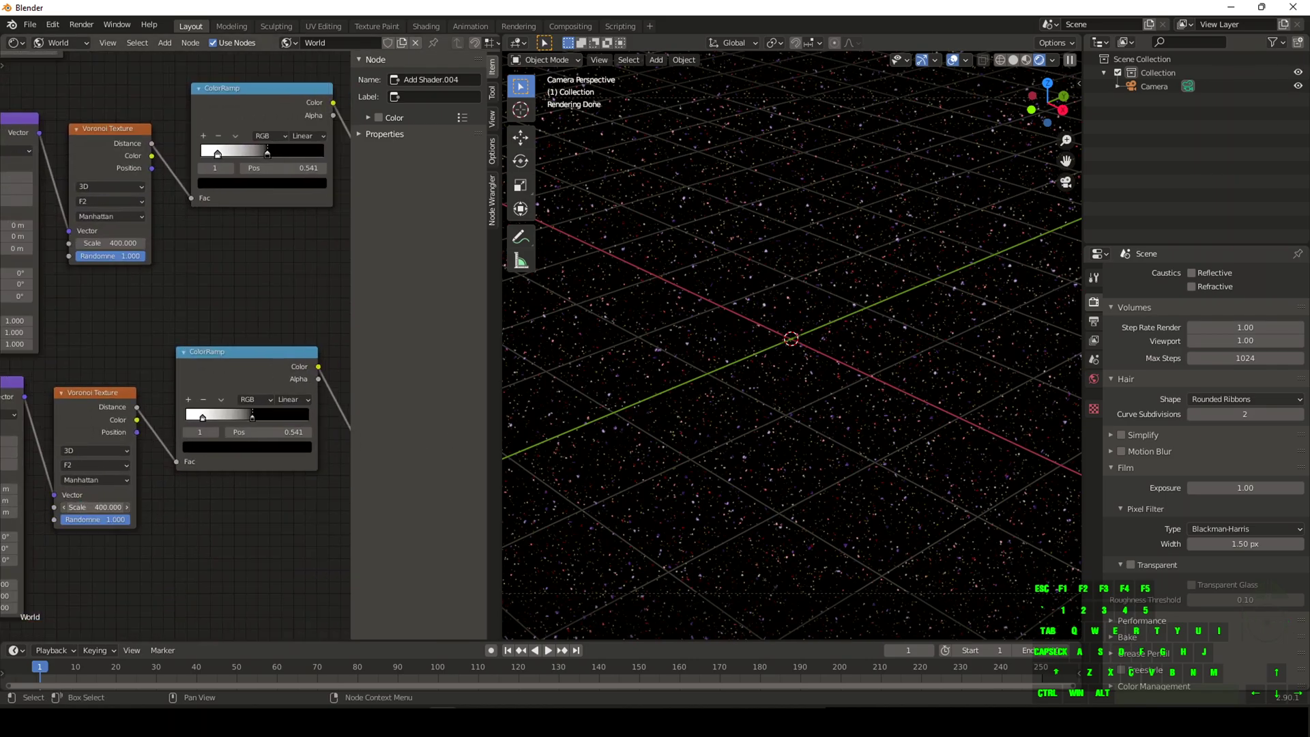
left_click(92, 507)
type("5")
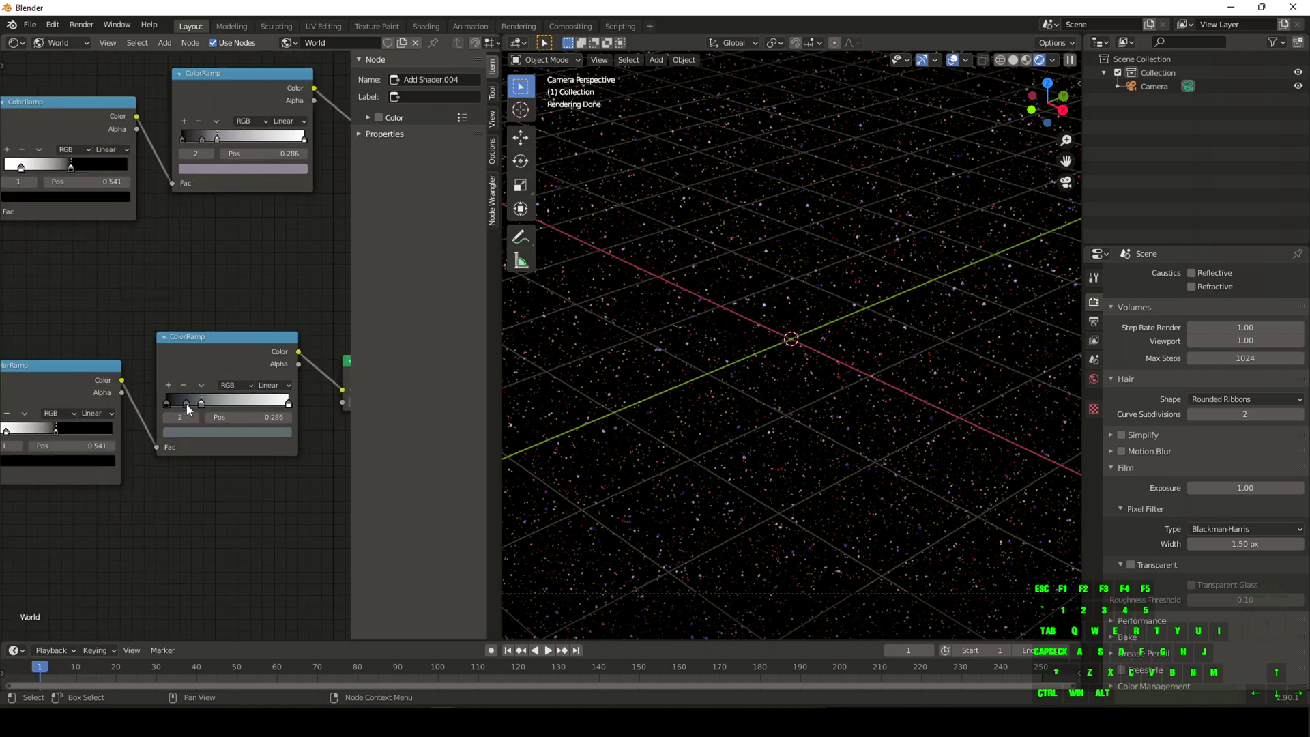
Step: Desaturate the sixth layer's ColorRamp stops at 0.164 and 0.286 to near-grey, giving the latter saturation 0.049 and value 0.438
left_click(186, 404)
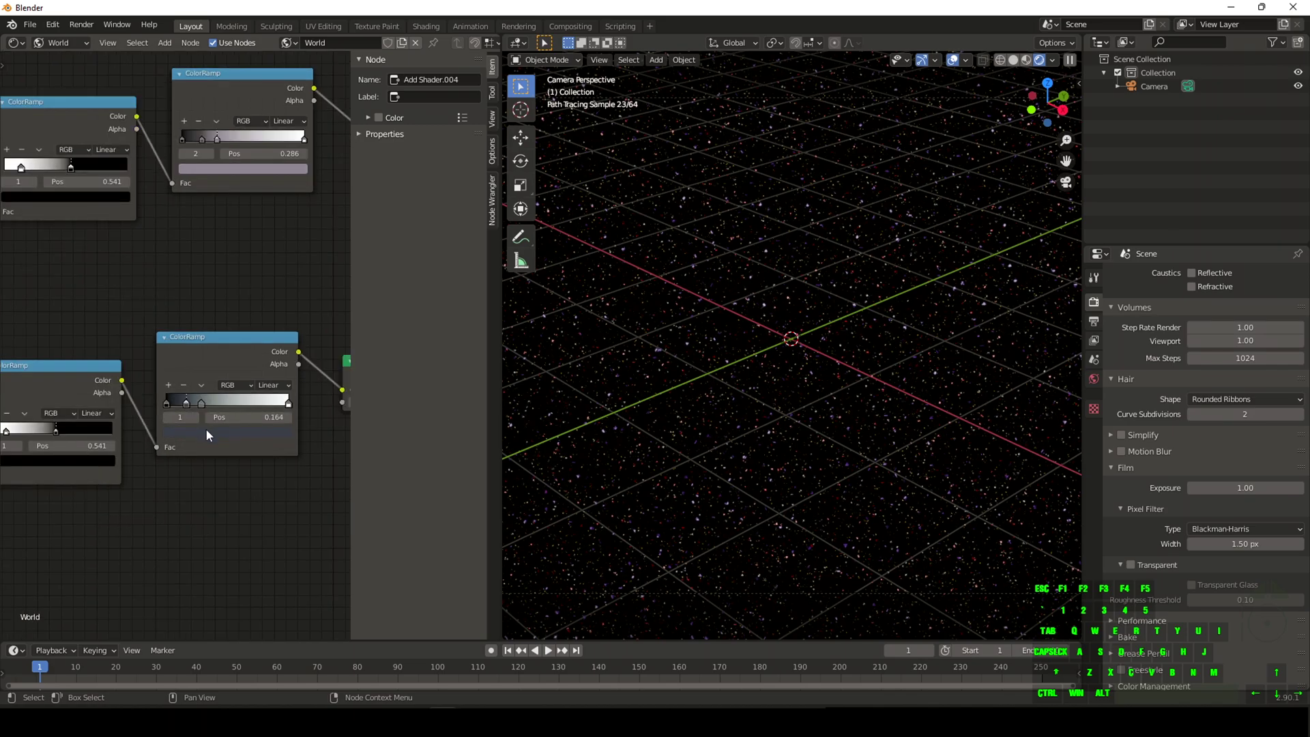
left_click(206, 429)
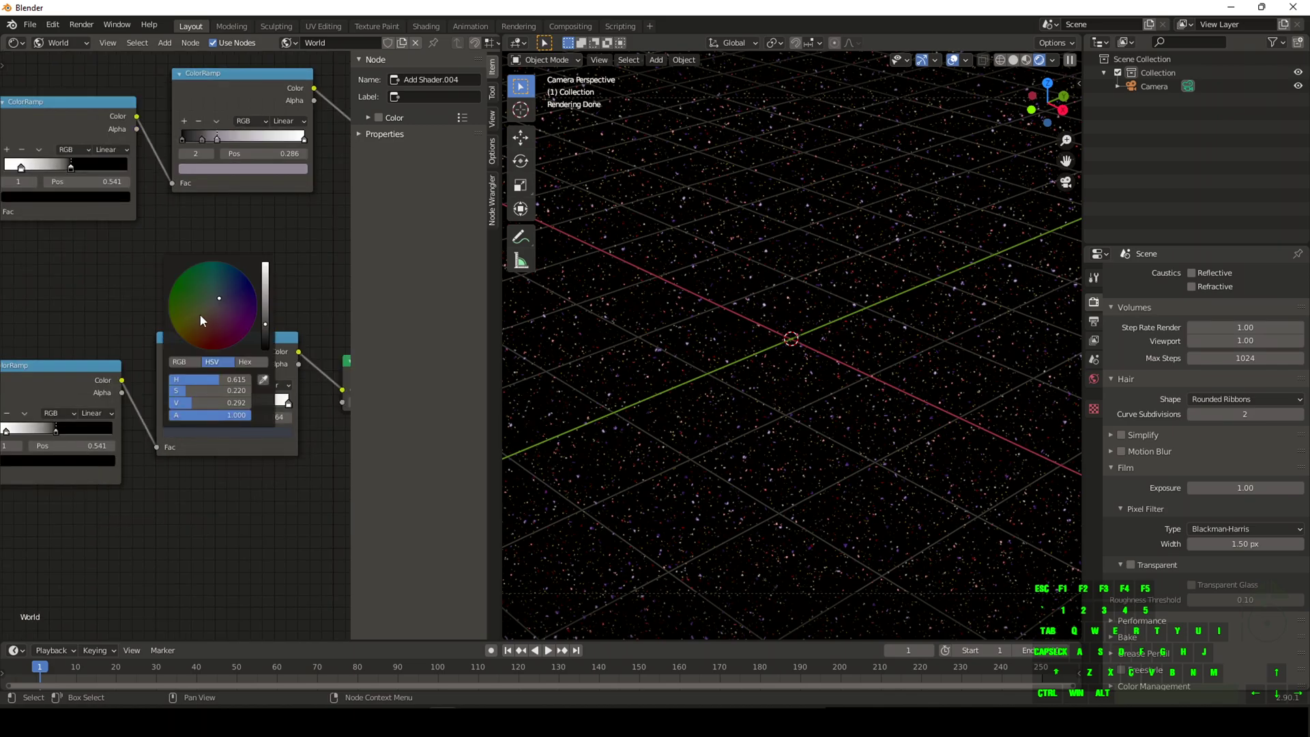
left_click(224, 297)
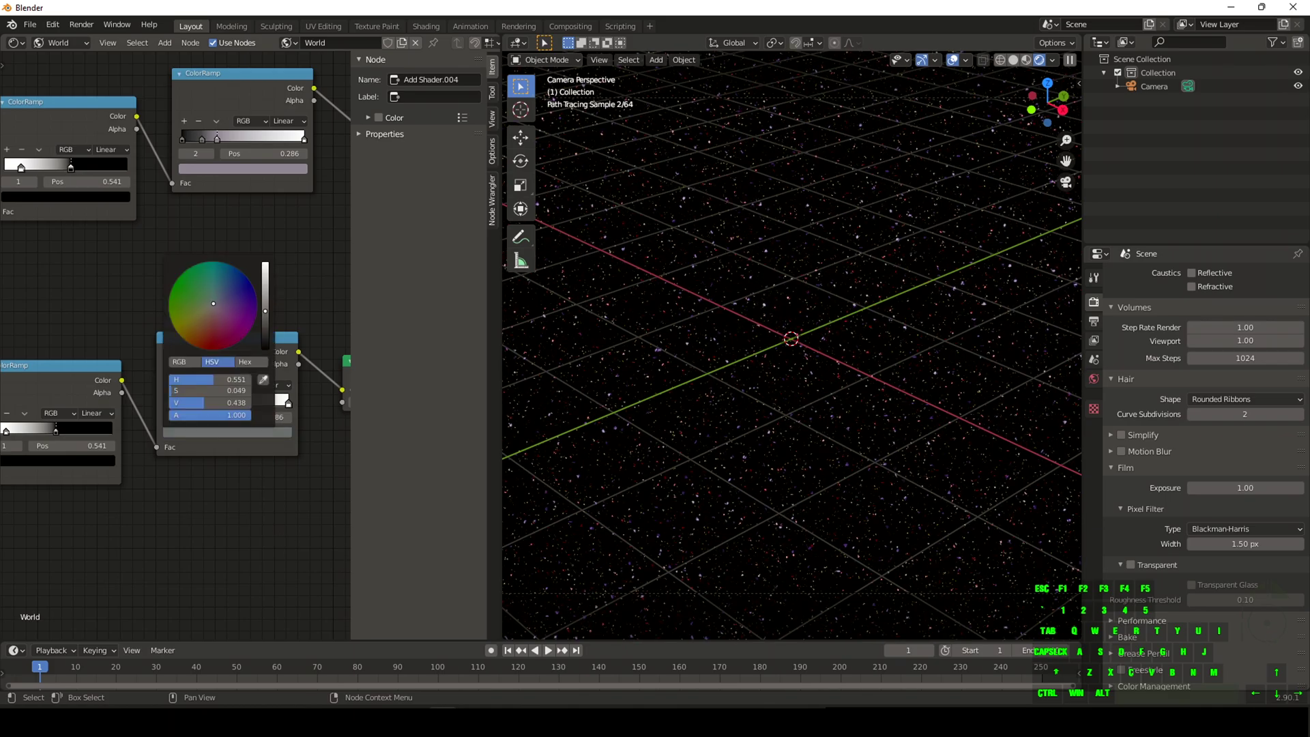
left_click_drag(213, 305, 214, 305)
Step: Move the Texture Coordinate node down and left, and link its Generated output to the Vector inputs of the fifth and sixth Mapping nodes
scroll(285, 544, "down", 6)
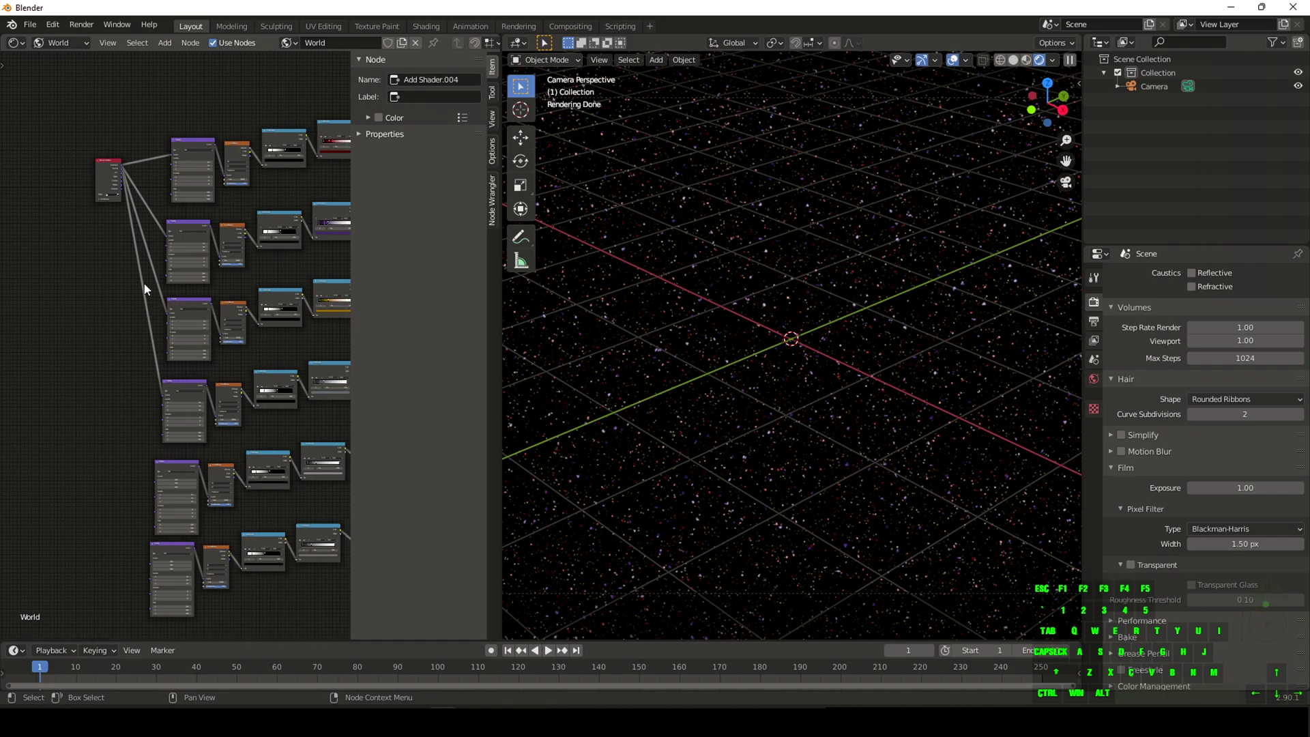
left_click(96, 167)
scroll(92, 164, "up", 1)
middle_click_drag(93, 164, 213, 73)
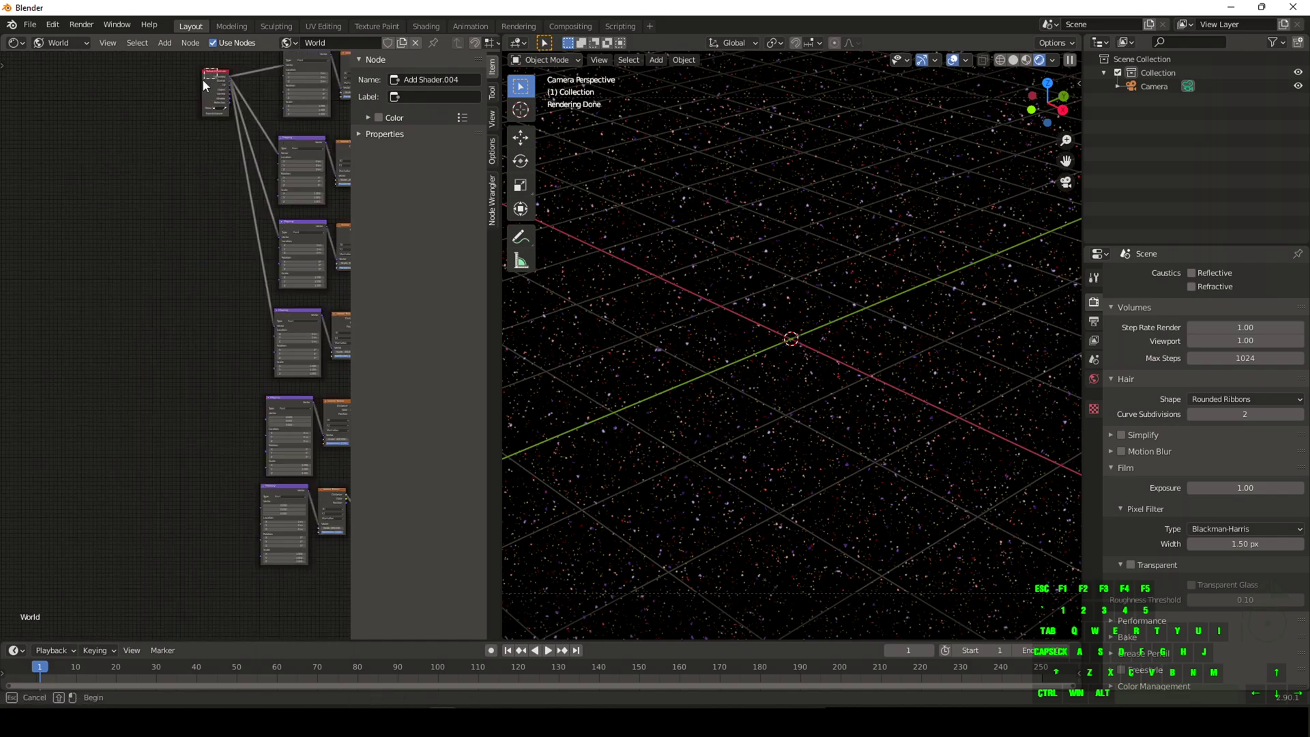
mouse_move(217, 77)
left_mouse_down()
mouse_move(198, 176)
mouse_move(230, 186)
mouse_move(277, 445)
mouse_move(266, 413)
left_mouse_up()
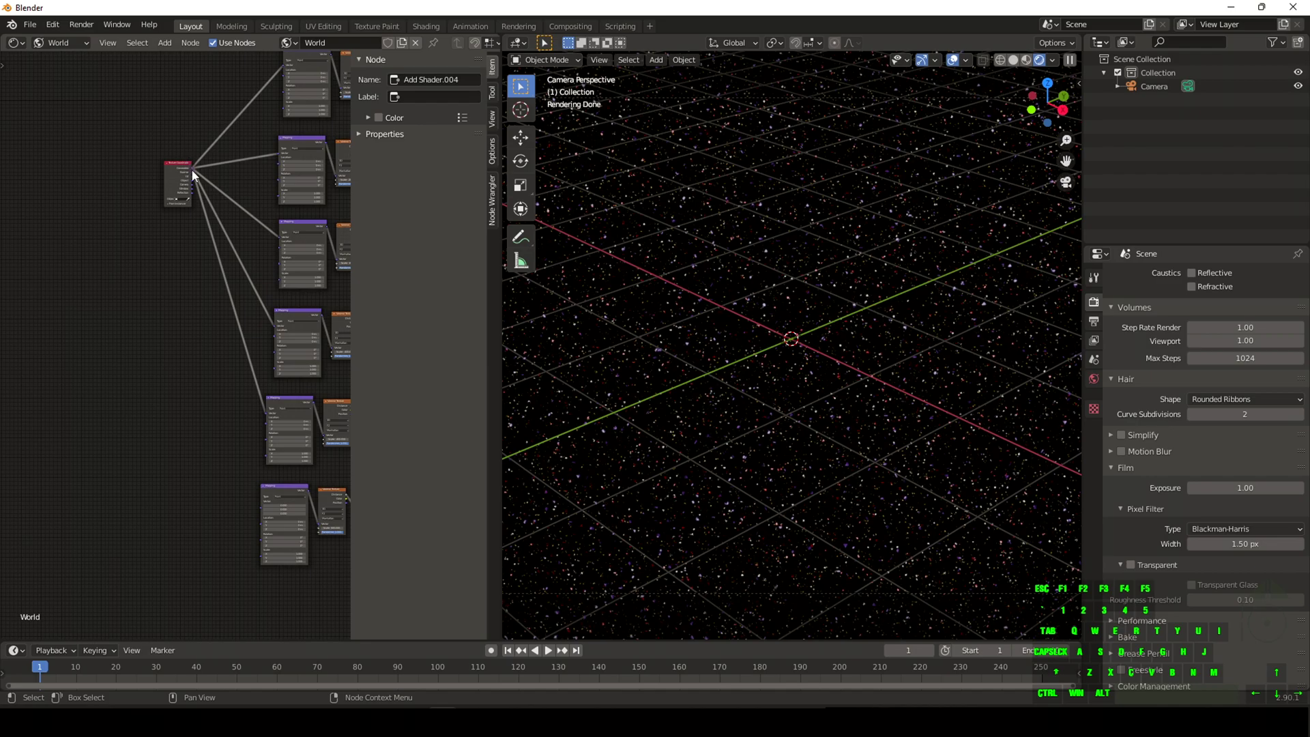
mouse_move(193, 172)
left_mouse_down()
mouse_move(243, 226)
mouse_move(260, 506)
left_mouse_up()
Step: Inspect the stars up close and set the red first layer's Background Strength to 20
scroll(818, 482, "up", 5)
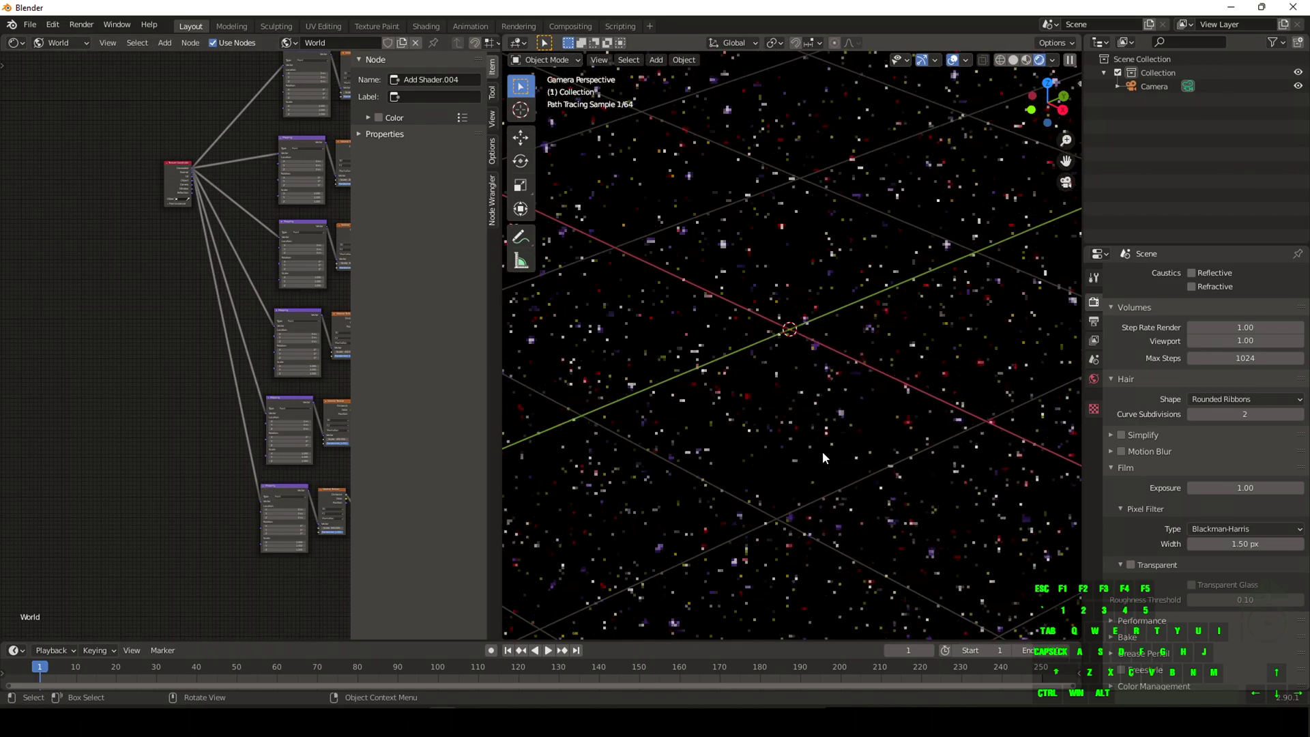
scroll(816, 382, "up", 2)
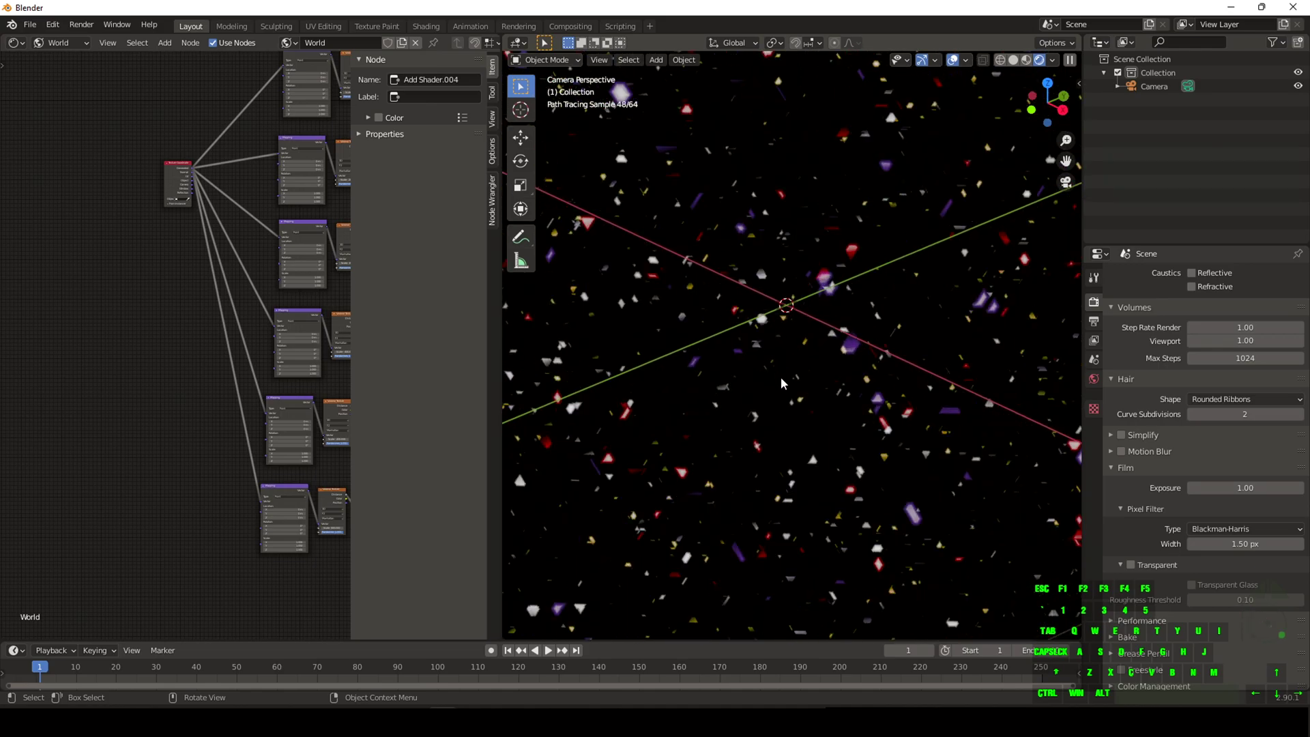
scroll(167, 437, "down", 5)
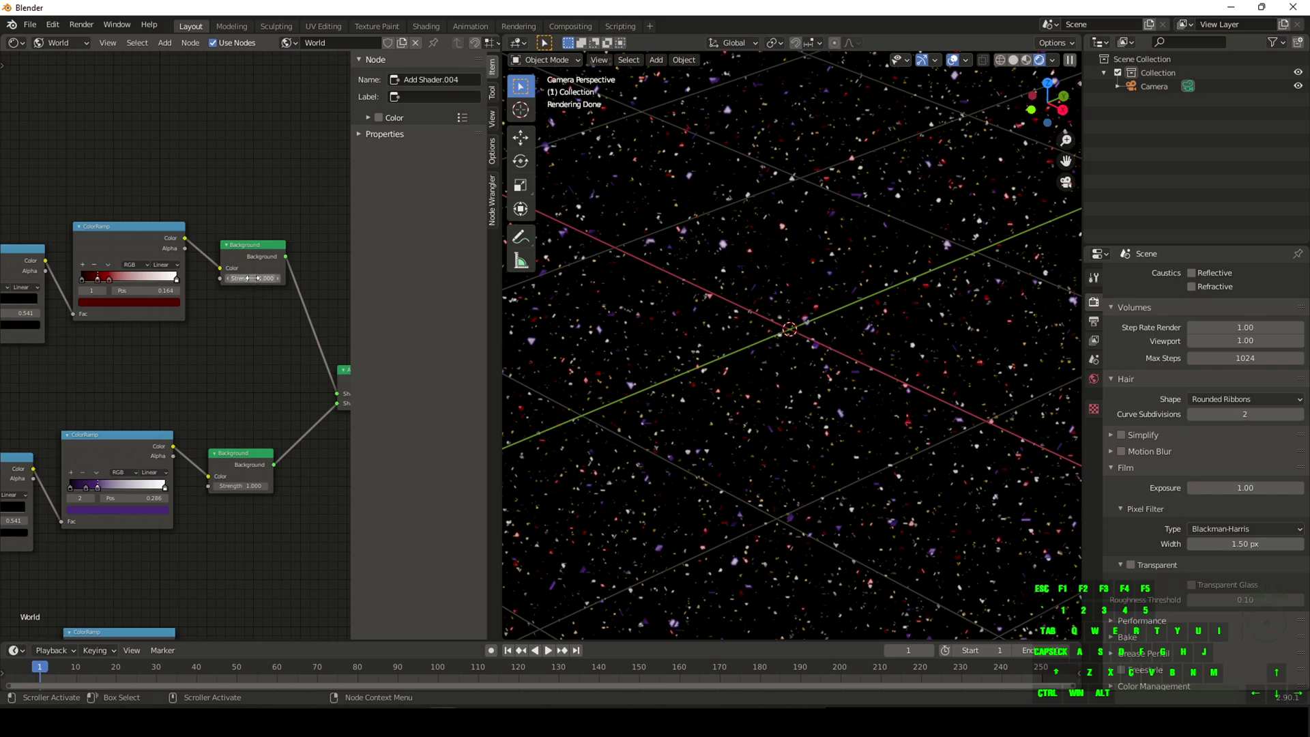
scroll(218, 362, "down", 4)
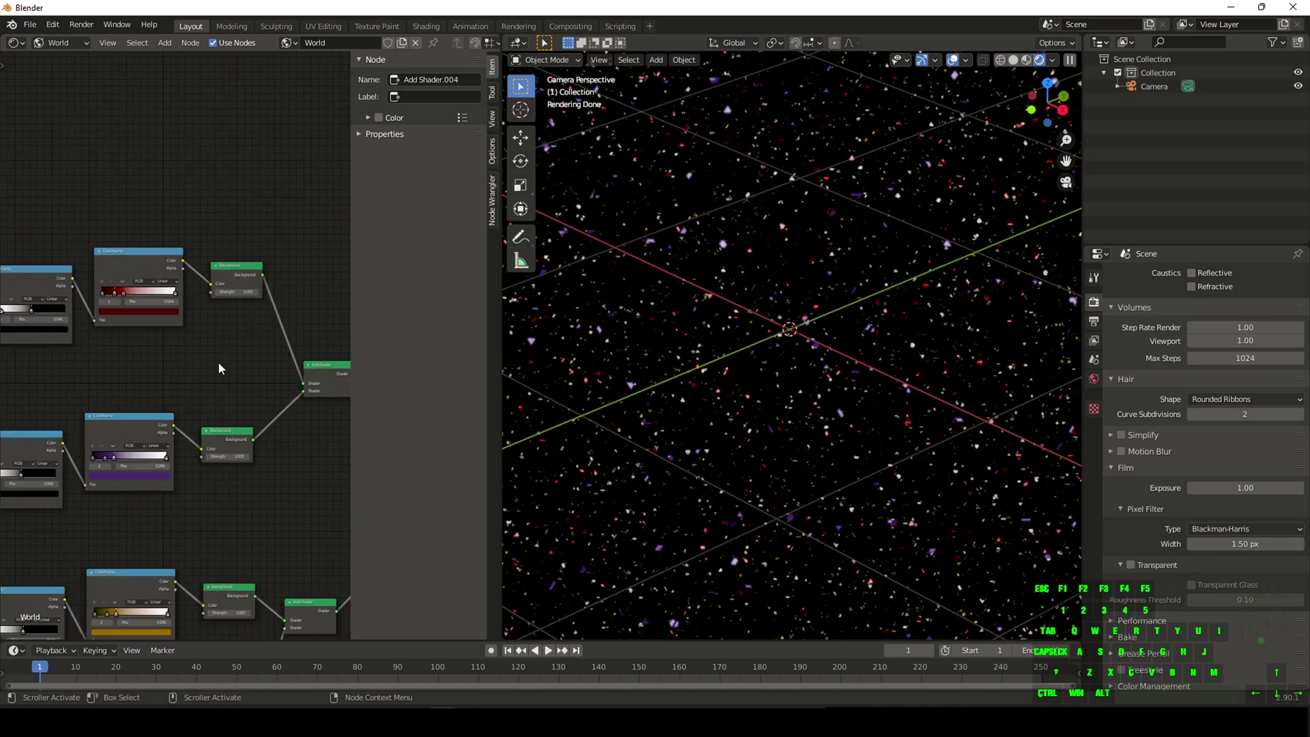
scroll(210, 321, "up", 3)
scroll(237, 324, "up", 1)
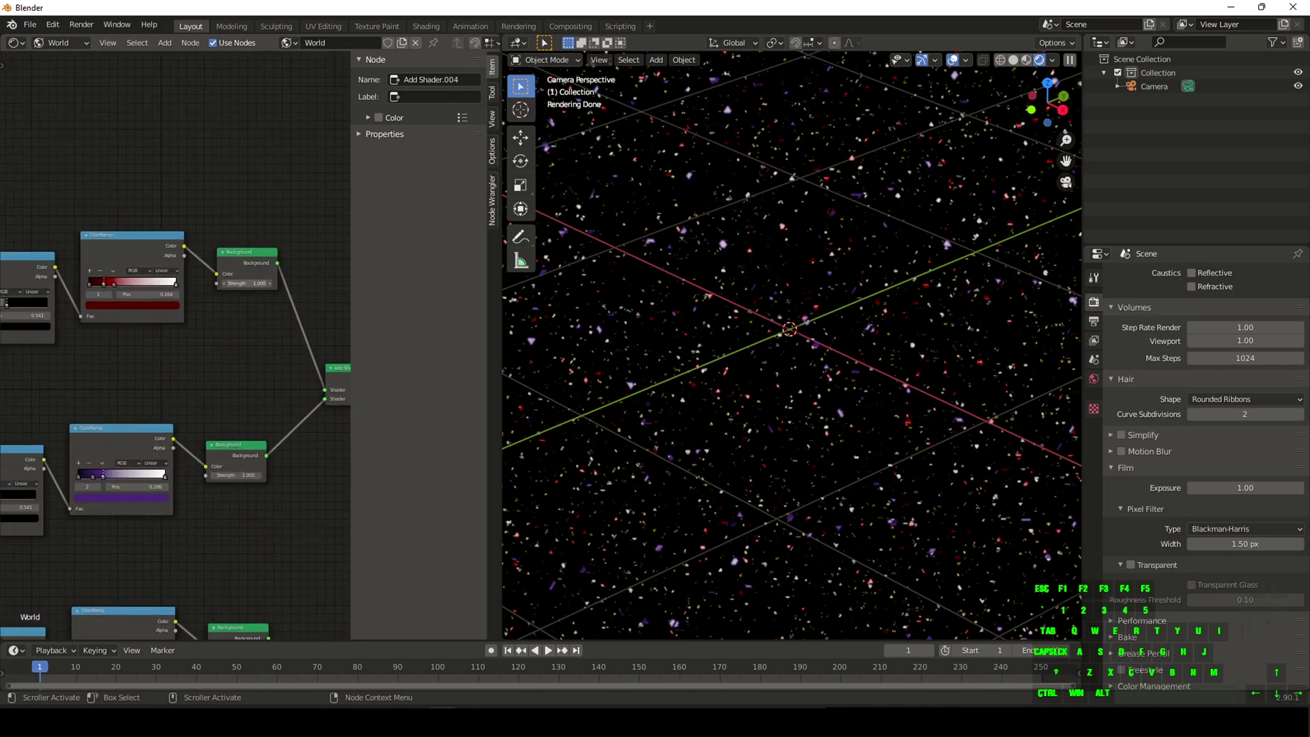
double_click(252, 282)
key("Return")
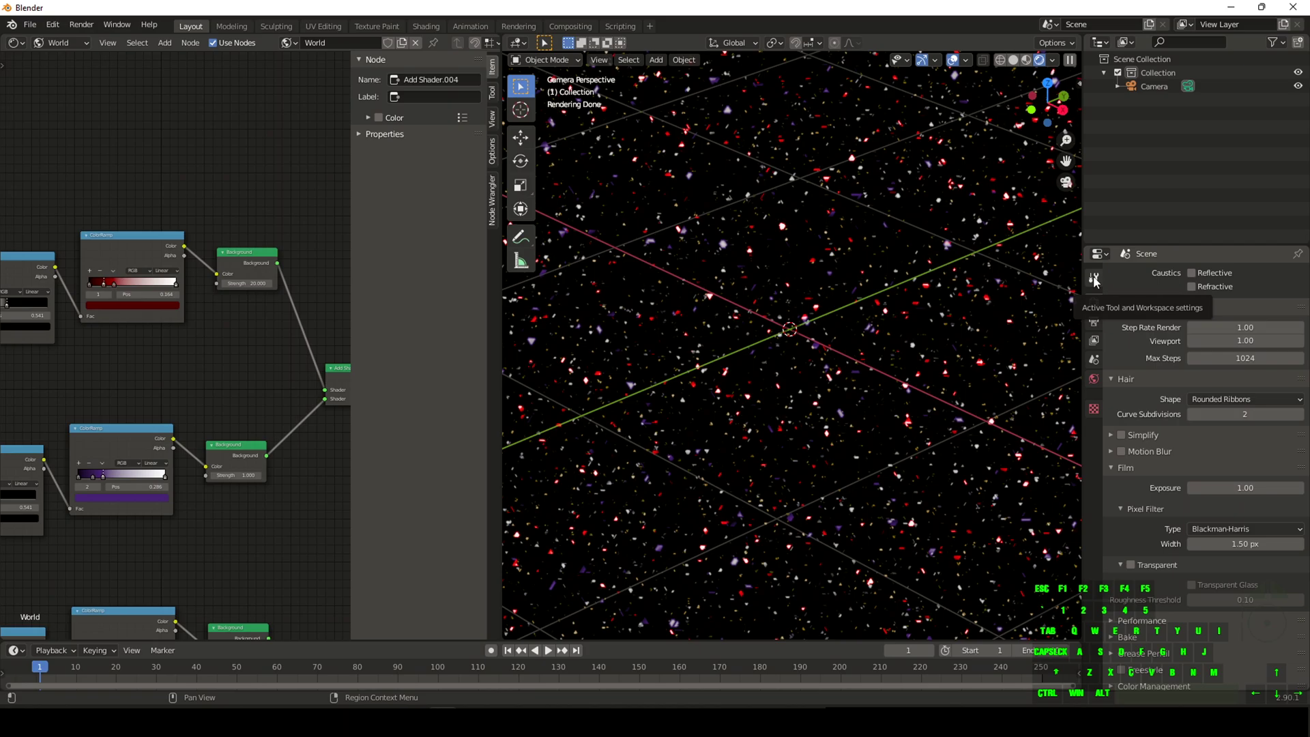
Step: Set the scene's render engine to Eevee
scroll(1157, 424, "up", 15)
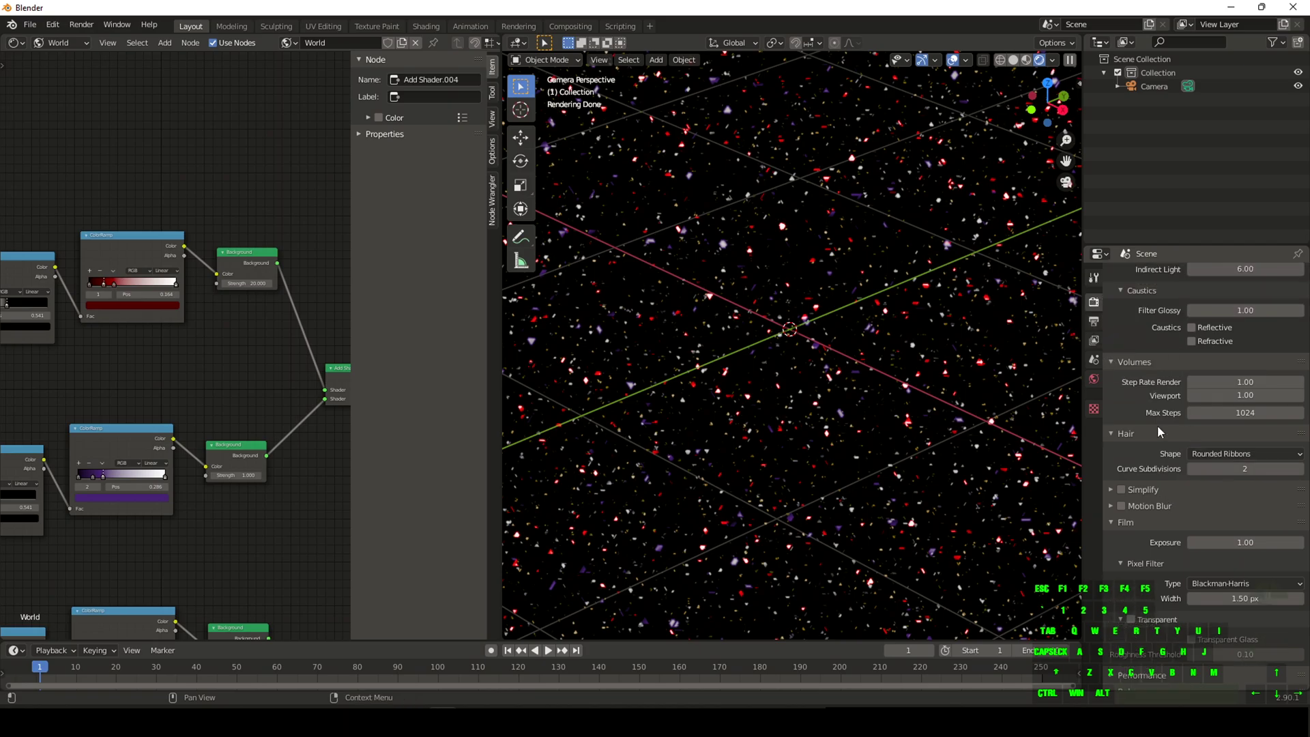
left_click(1216, 276)
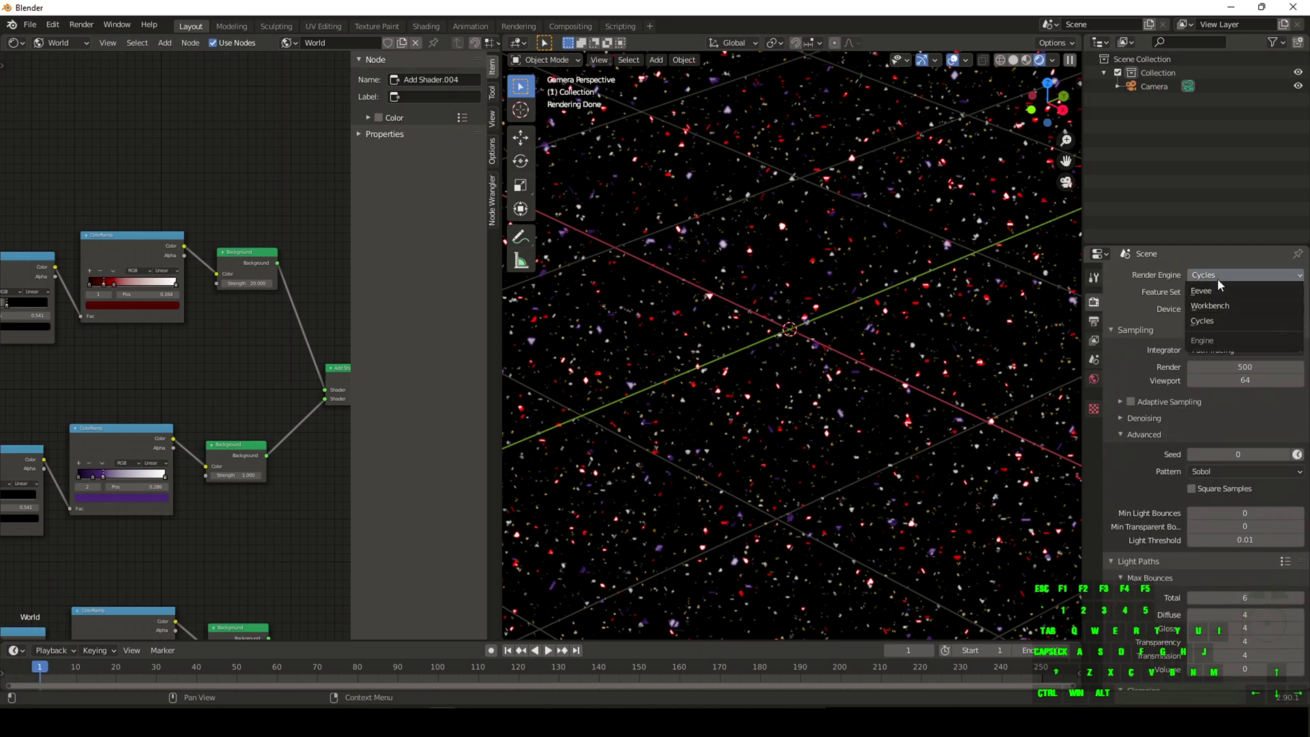
left_click(1231, 293)
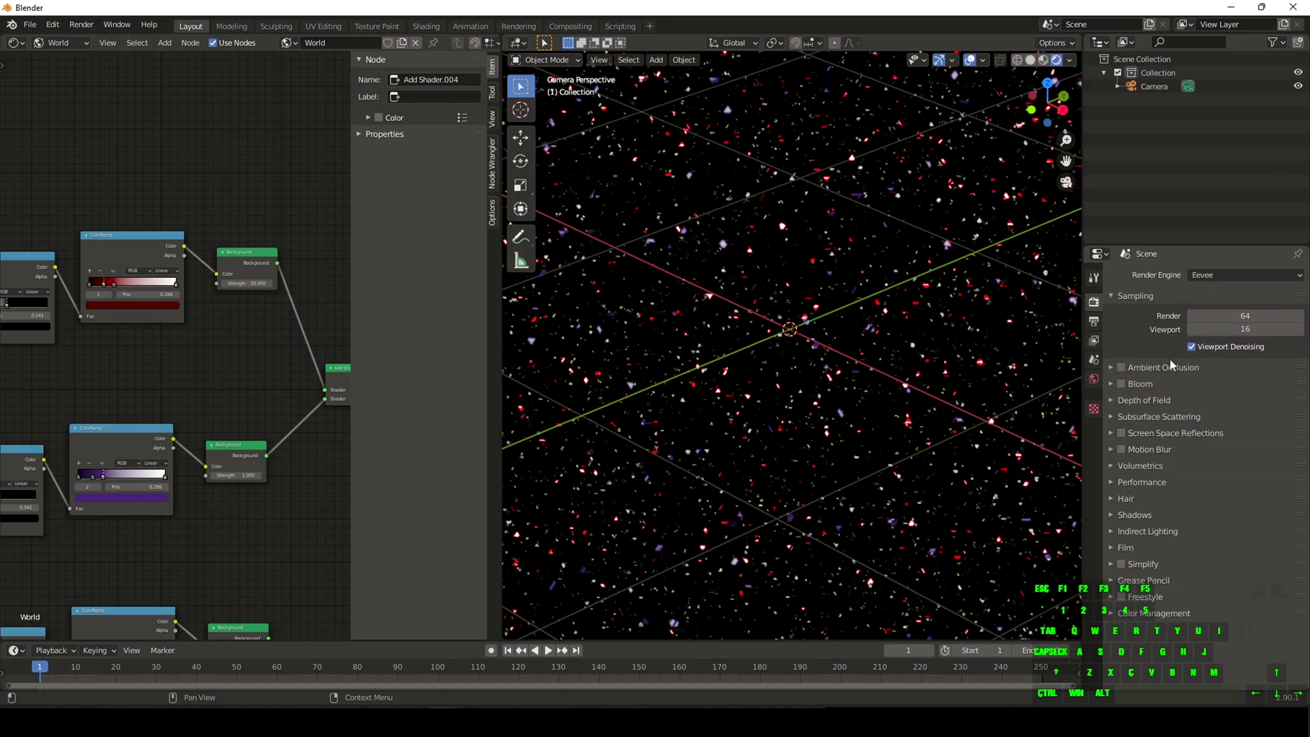
Step: Enable Ambient Occlusion, Bloom and High Quality Normals in the Eevee render settings
left_click(1135, 368)
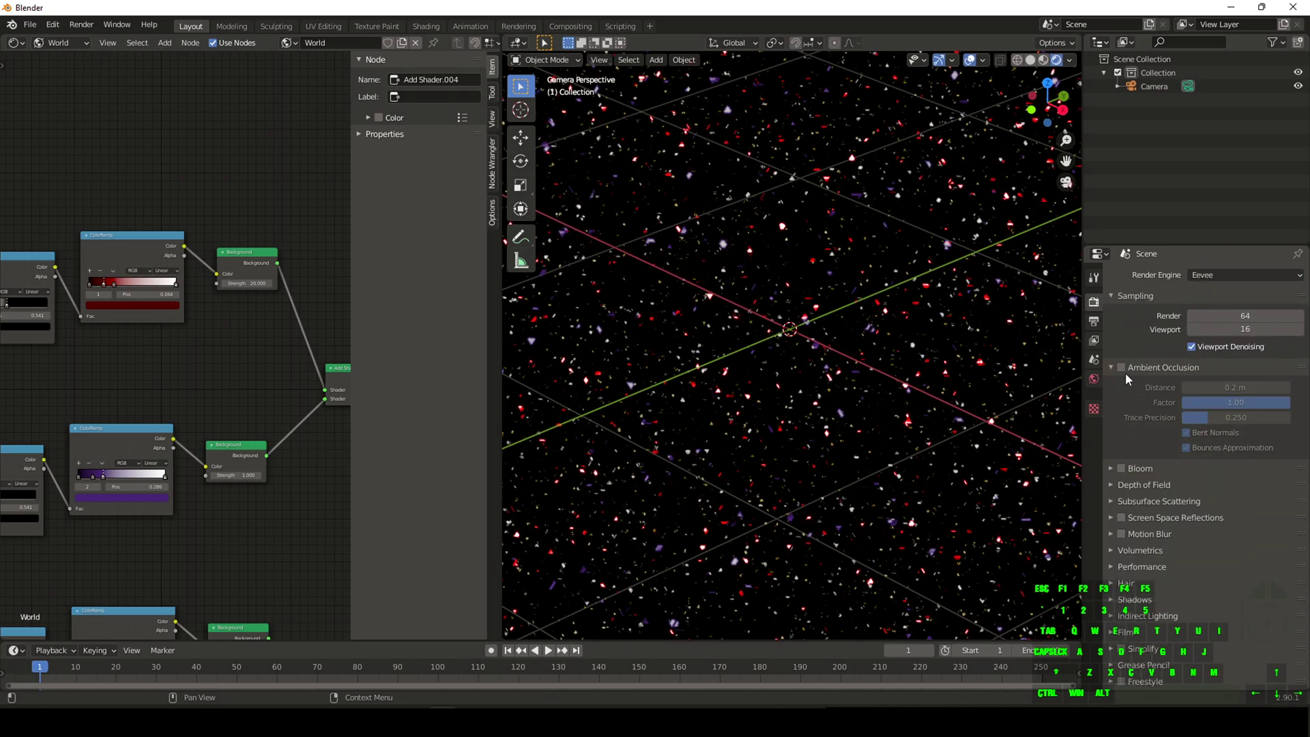
left_click(1123, 368)
left_click(1121, 468)
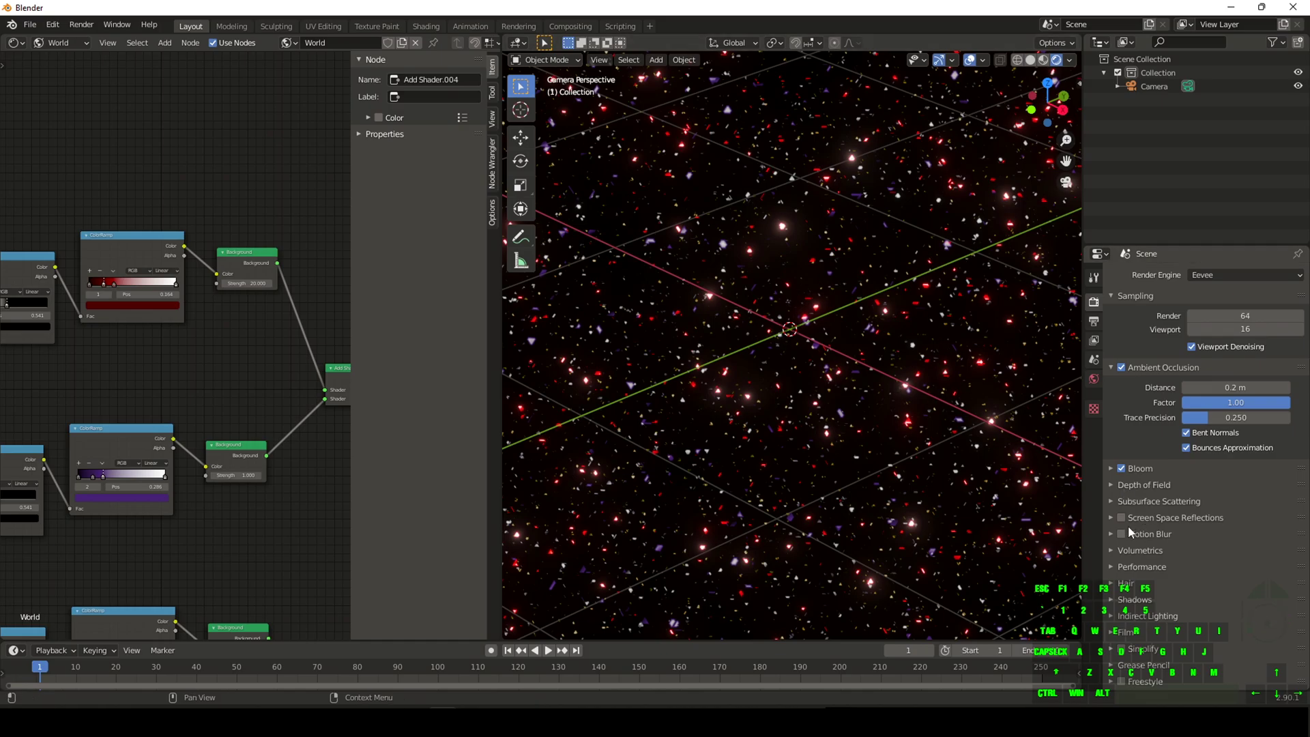
scroll(1140, 536, "down", 1)
left_click(1149, 547)
left_click(1185, 572)
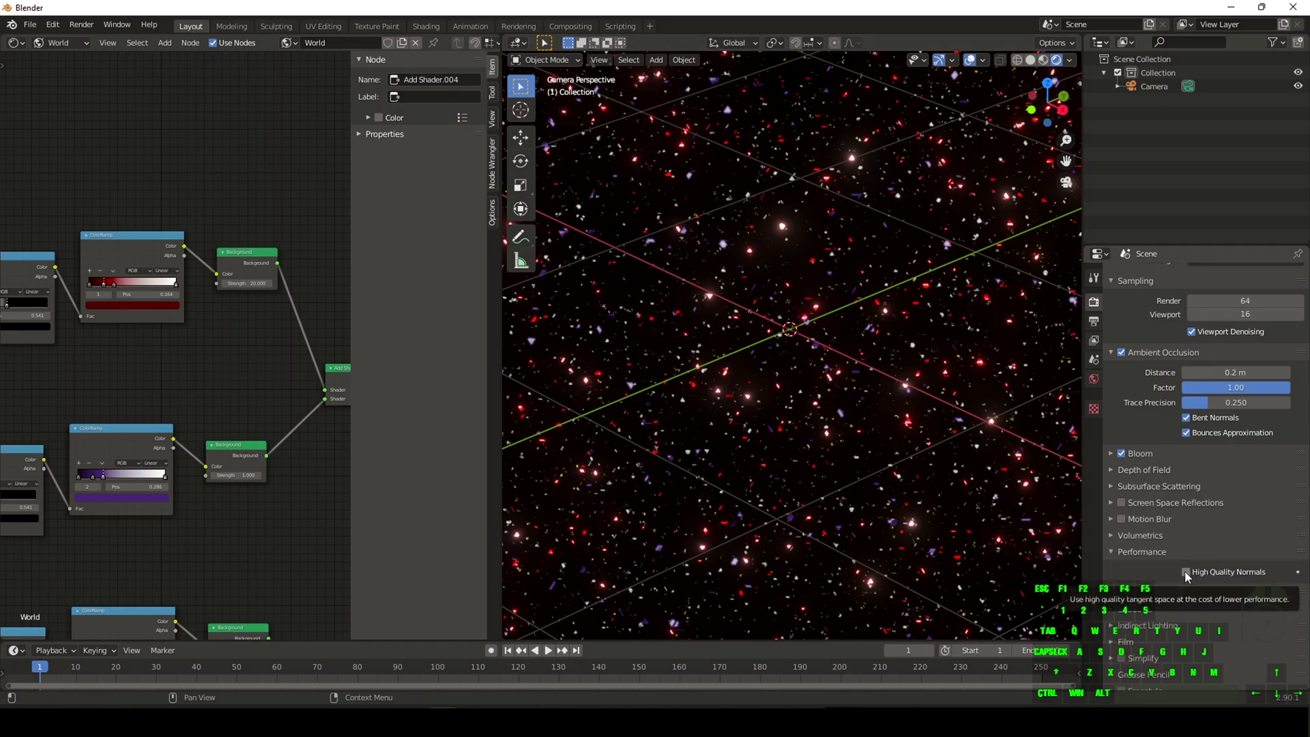
scroll(1161, 400, "up", 1)
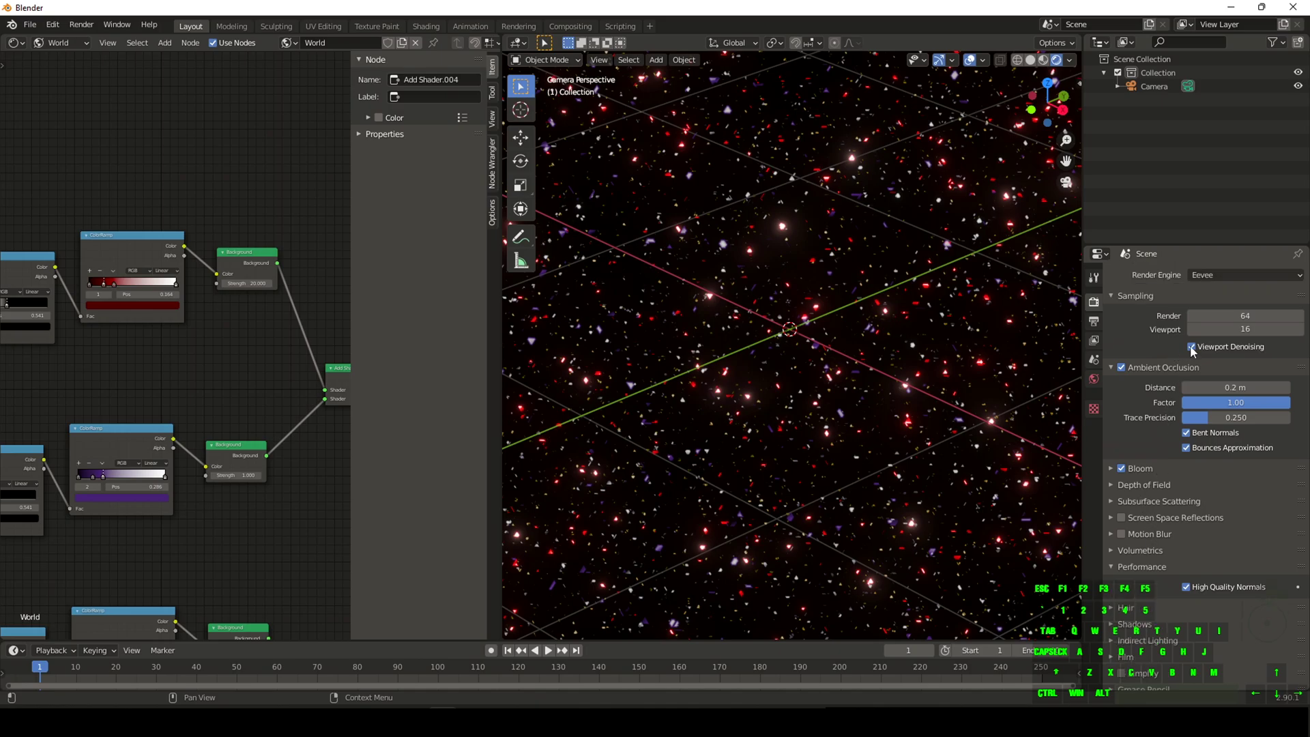
Step: Set the render samples to 256 and the viewport samples to 164
left_click(1237, 315)
type("256")
key("Return")
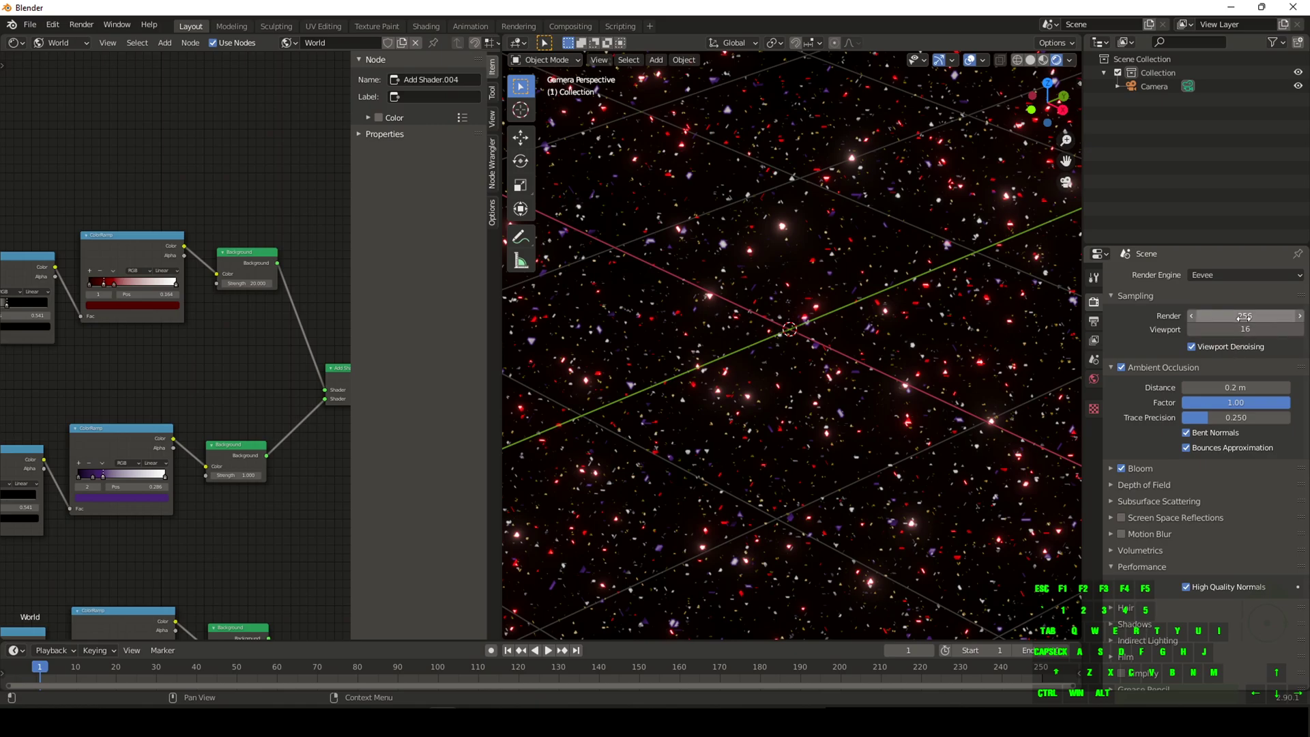
left_click(1243, 326)
type("1")
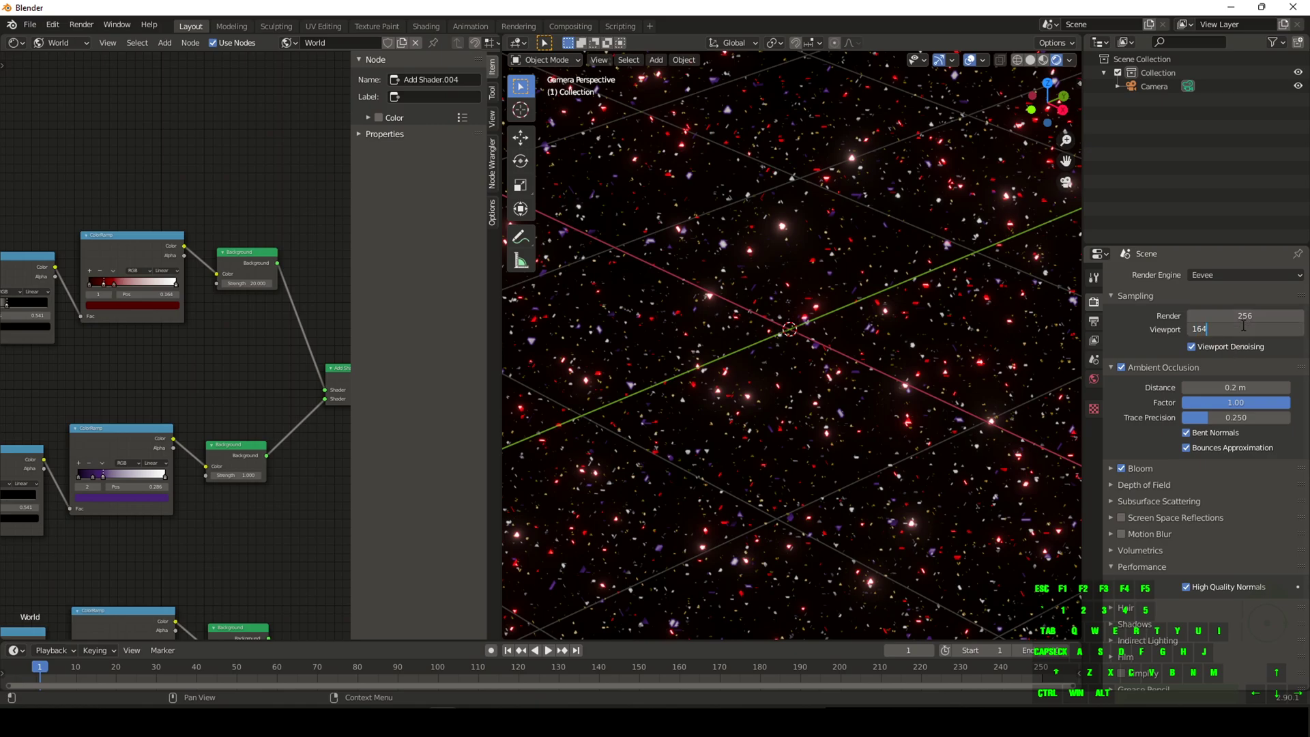
key("Return")
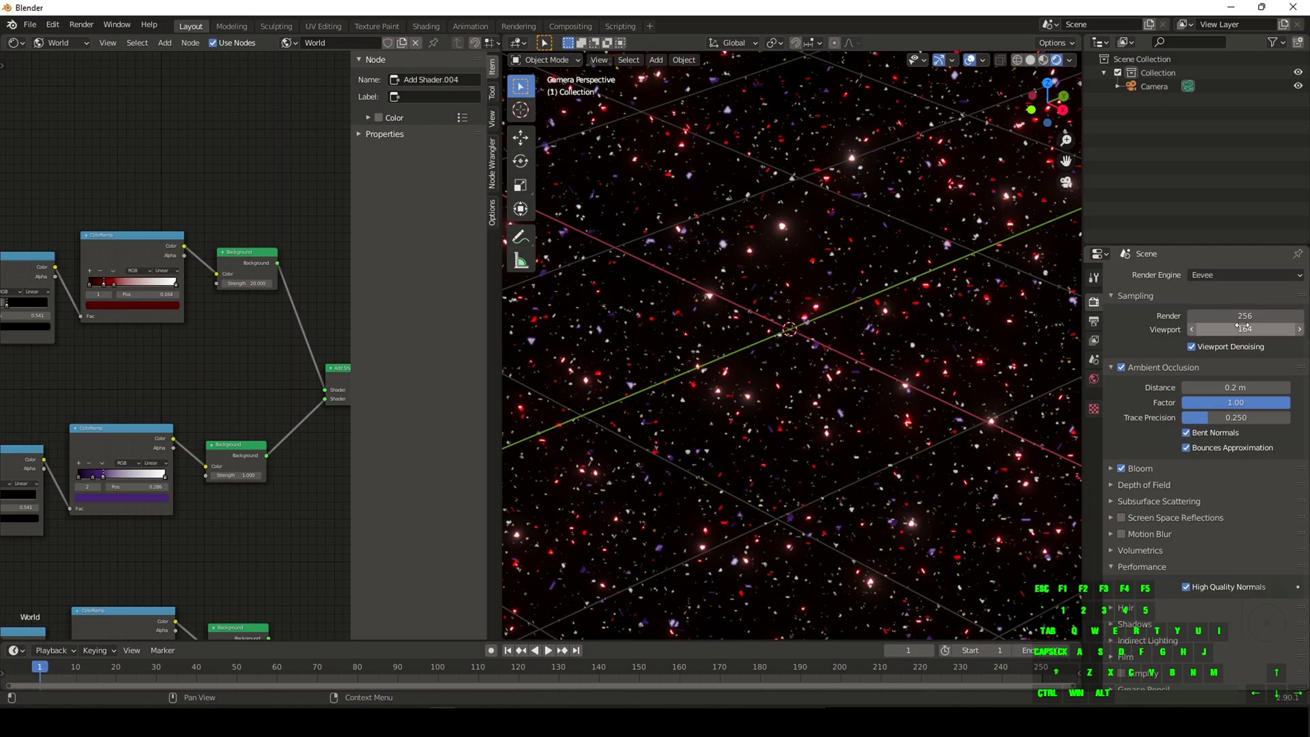
Step: Set the Background Strength to 10 for the purple second layer and 5 for the orange third layer
left_click(236, 475)
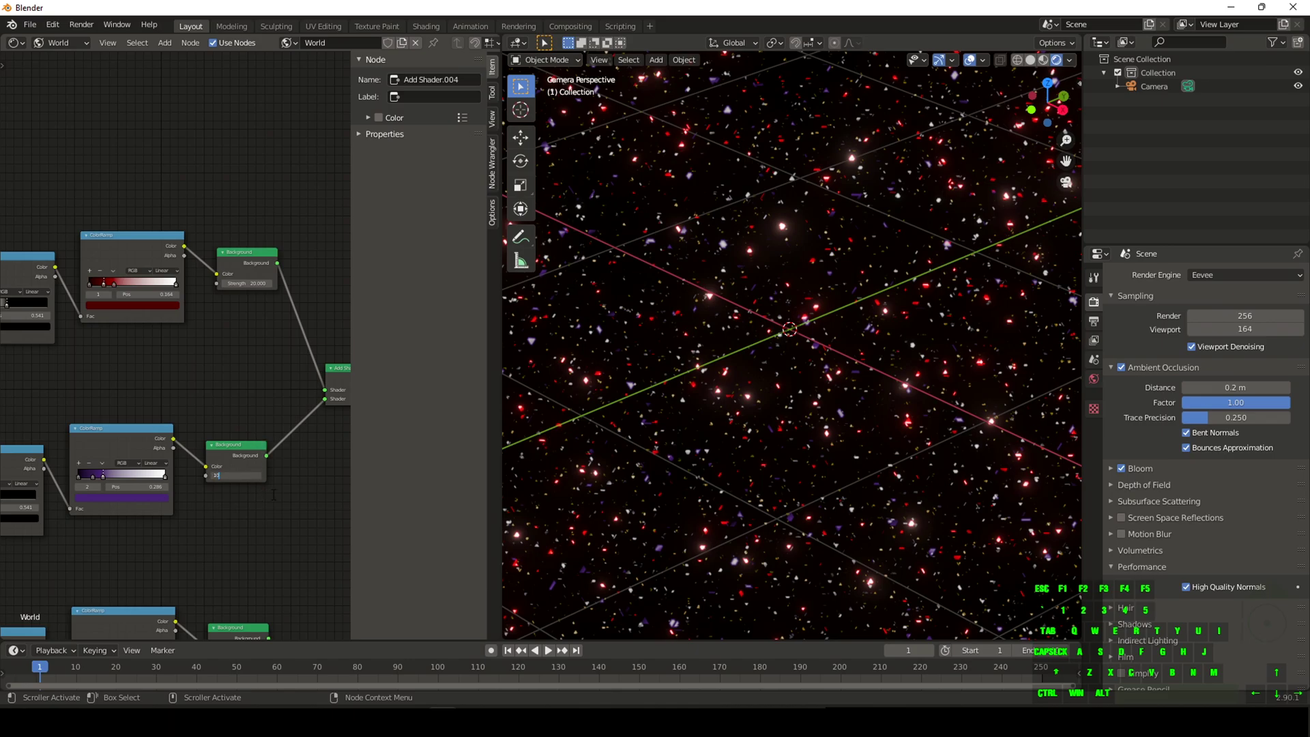
key("Return")
middle_click_drag(293, 548, 272, 382)
scroll(272, 447, "down", 1)
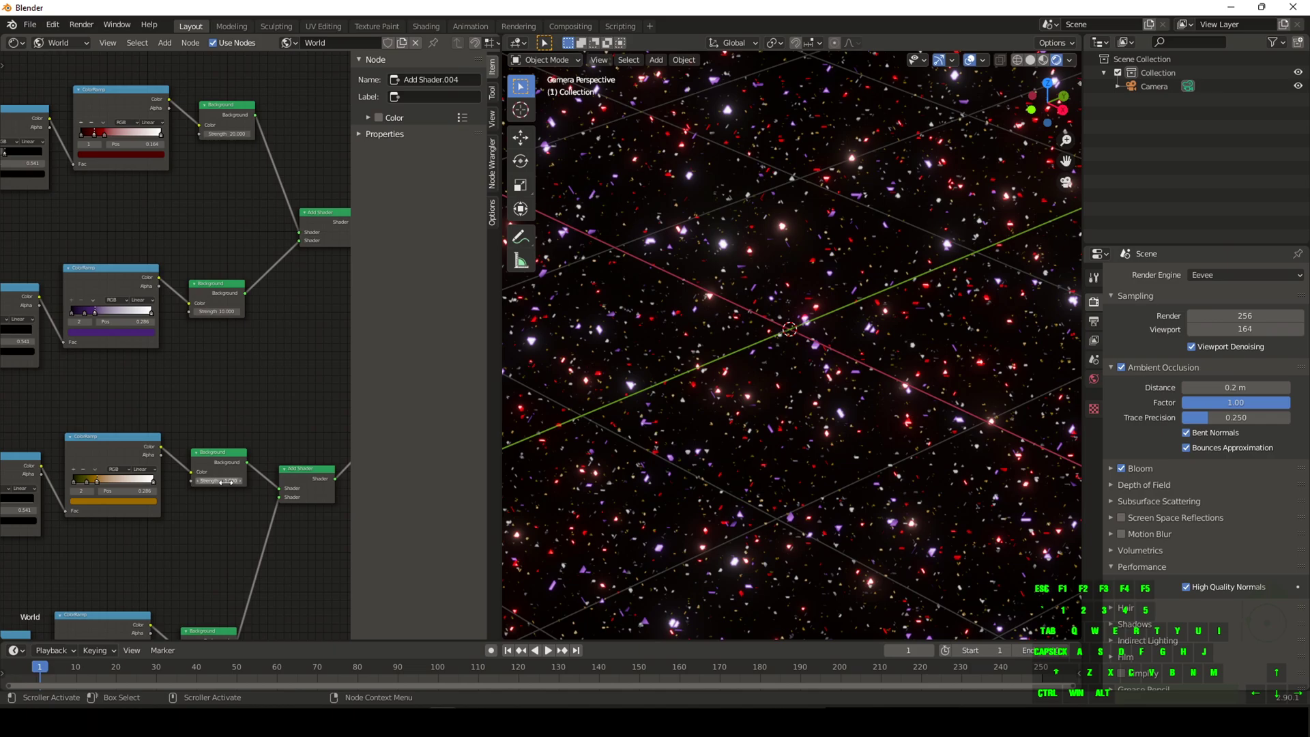
left_click(226, 481)
type("5")
key("Return")
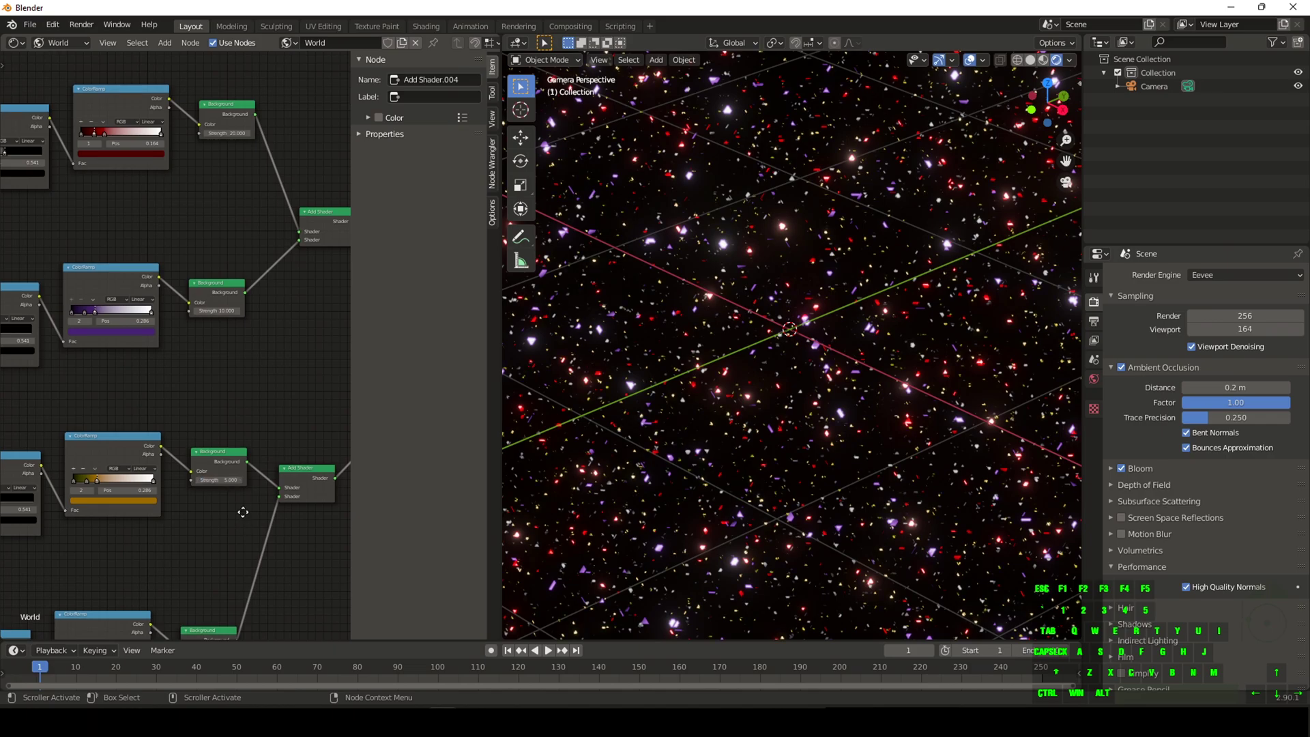
Step: Set the Background Strength to 3 for the fourth layer and 2 for the fifth layer
middle_click_drag(240, 503, 231, 332)
left_click(212, 477)
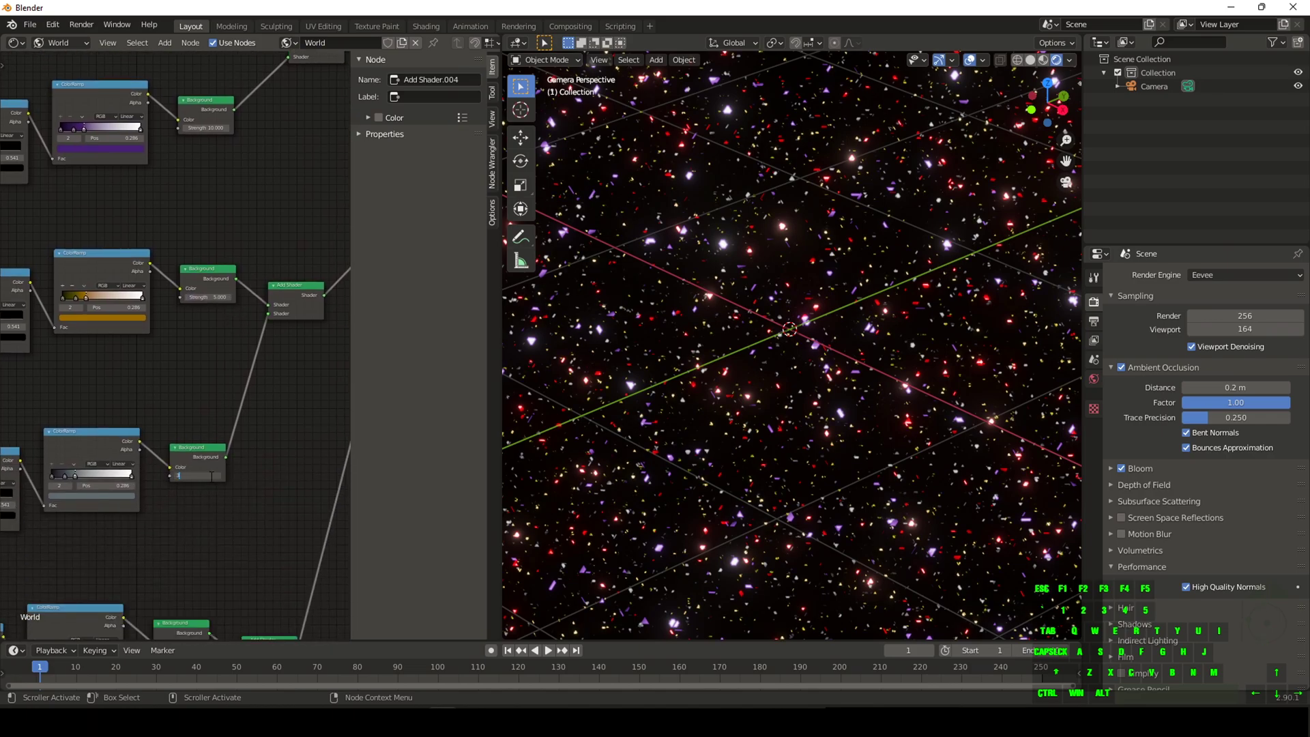
key("Return")
middle_click_drag(243, 583, 234, 417)
scroll(228, 430, "up", 1)
left_click(181, 511)
type("2")
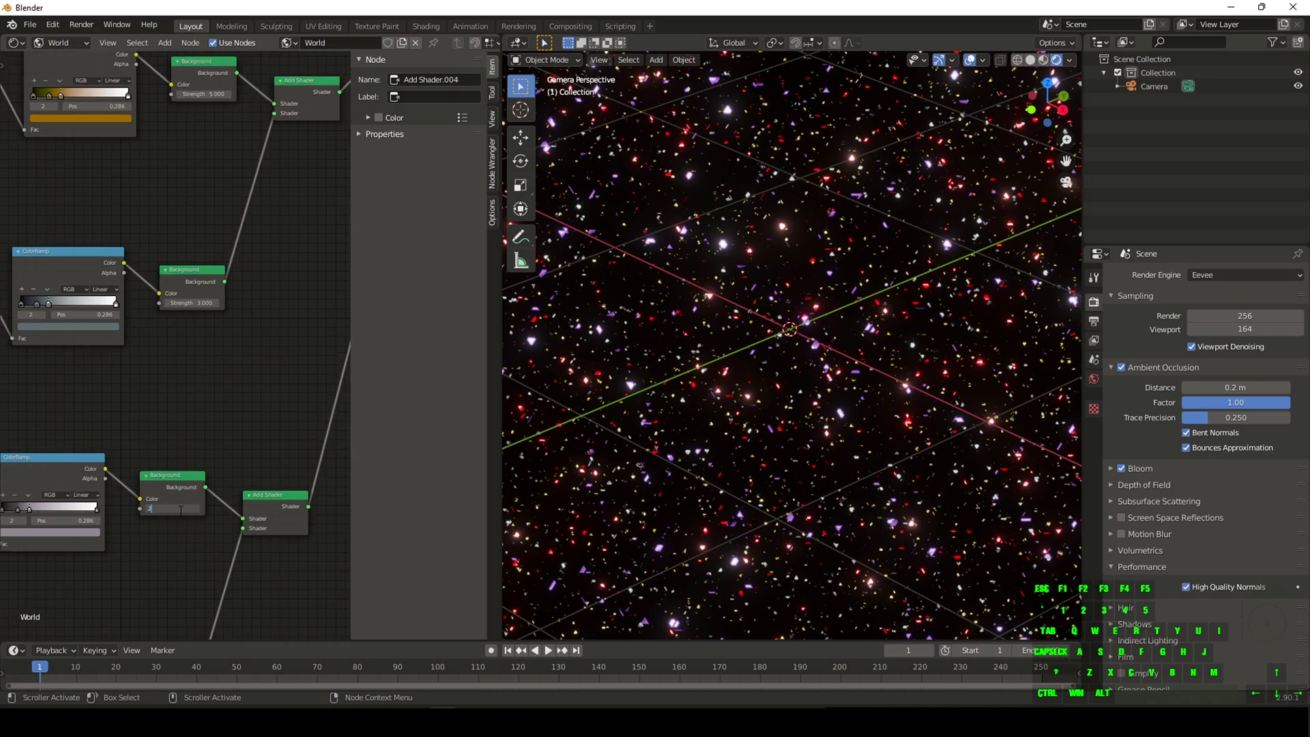
key("Return")
Step: Set the scene's end frame to 20 and enlarge the timeline area
middle_click_drag(212, 554, 292, 413)
scroll(241, 455, "down", 3)
scroll(678, 434, "down", 3)
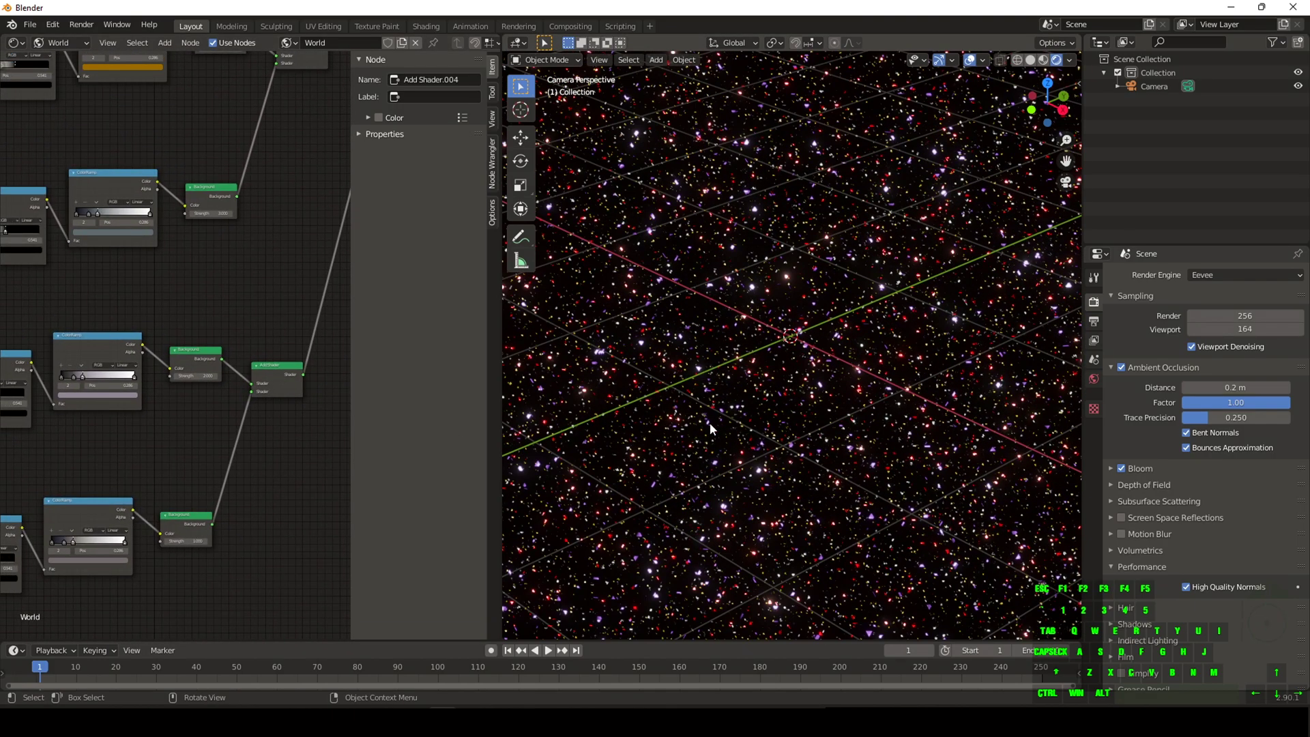
scroll(711, 424, "up", 4)
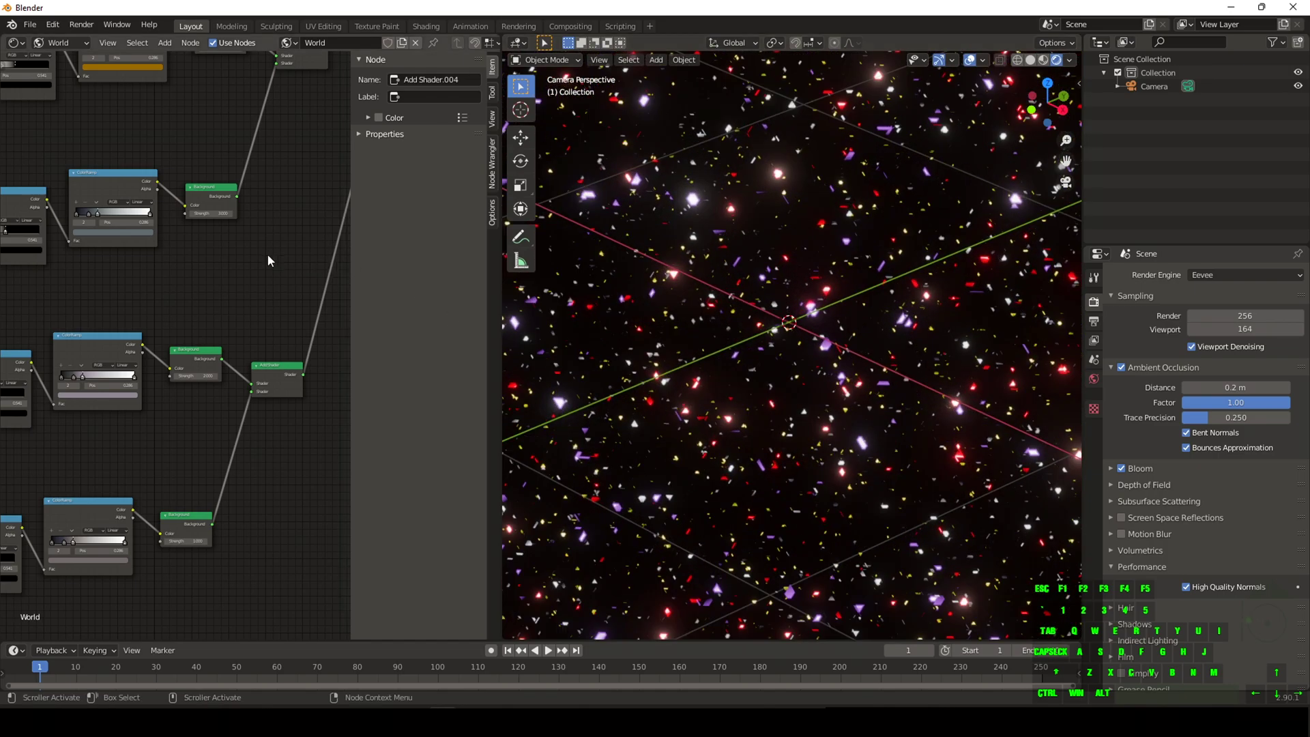
middle_click_drag(269, 258, 308, 410)
right_click(251, 361)
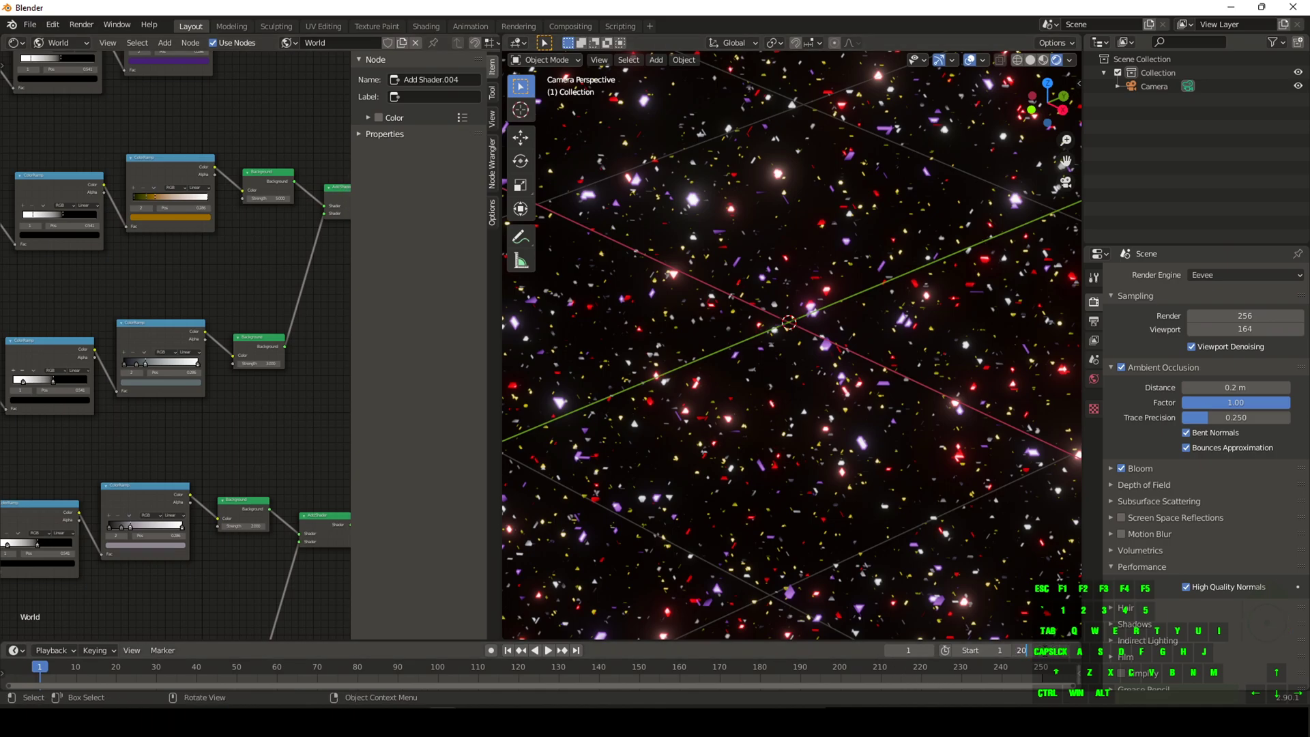
scroll(266, 252, "up", 1)
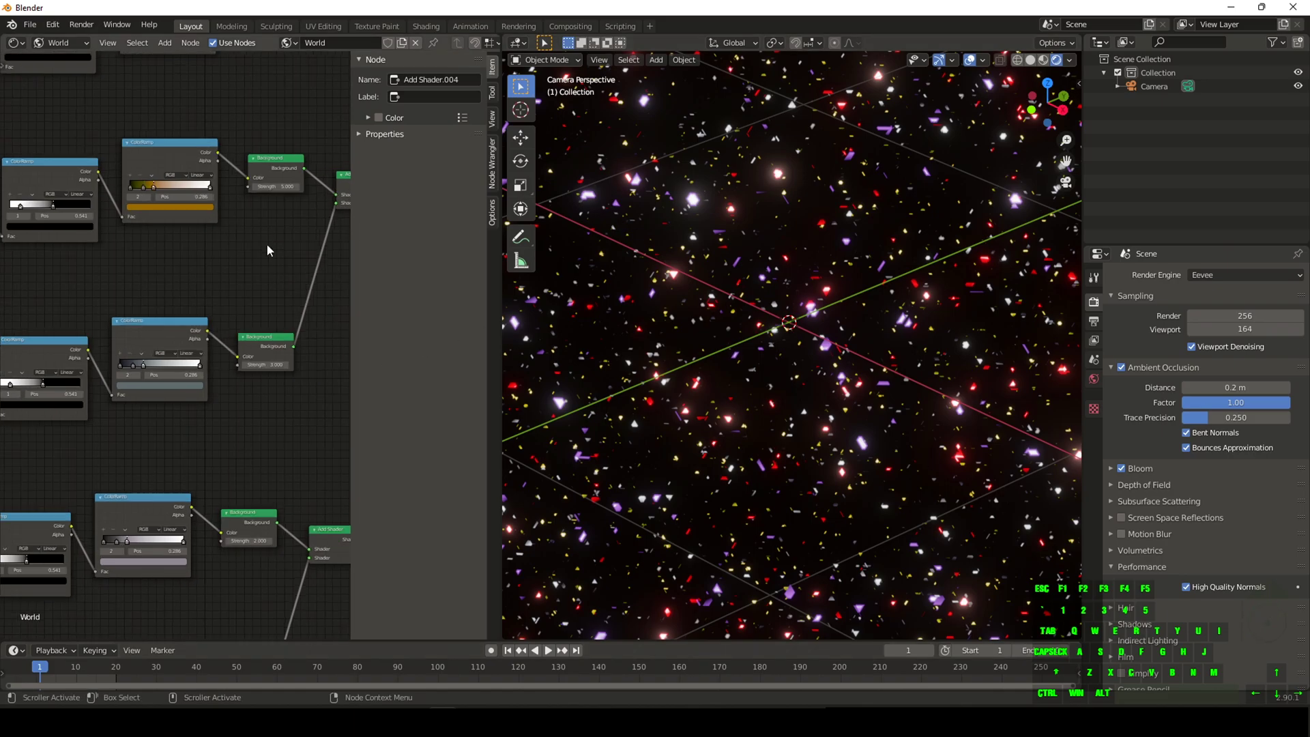
middle_click_drag(266, 261, 198, 598)
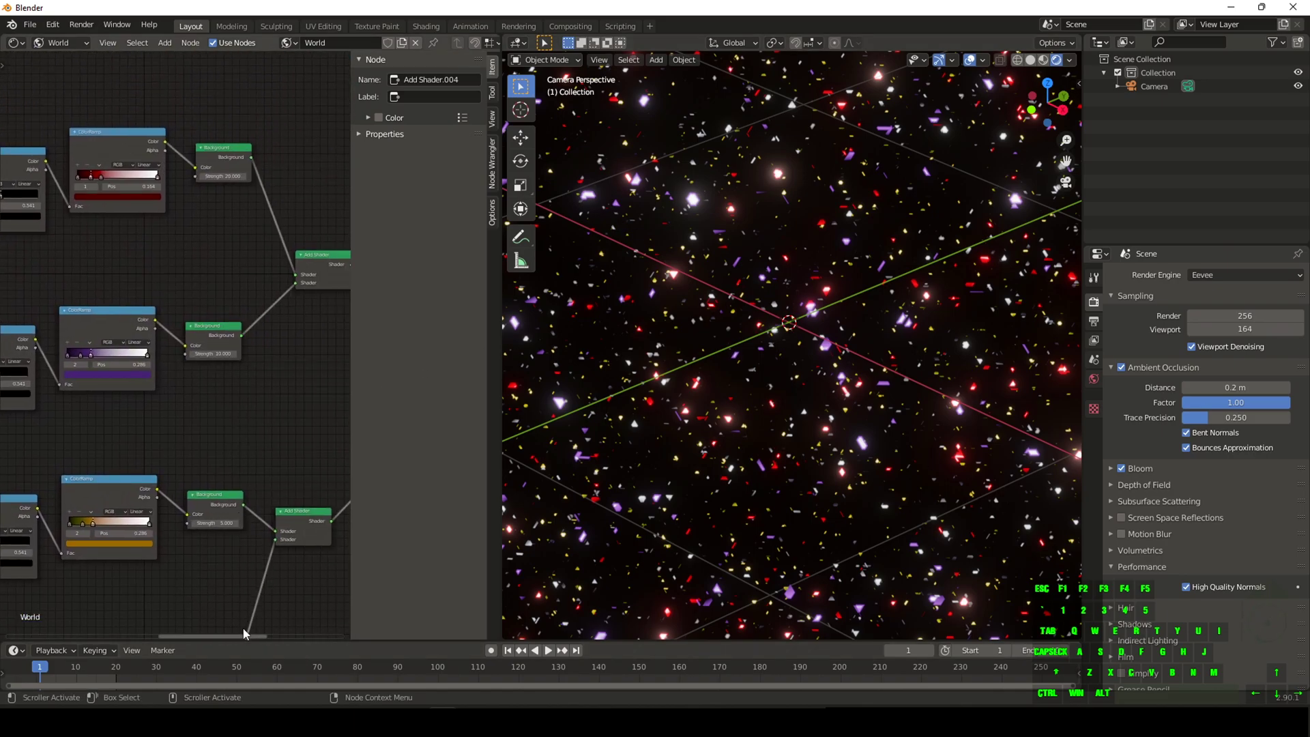
left_click_drag(247, 642, 251, 563)
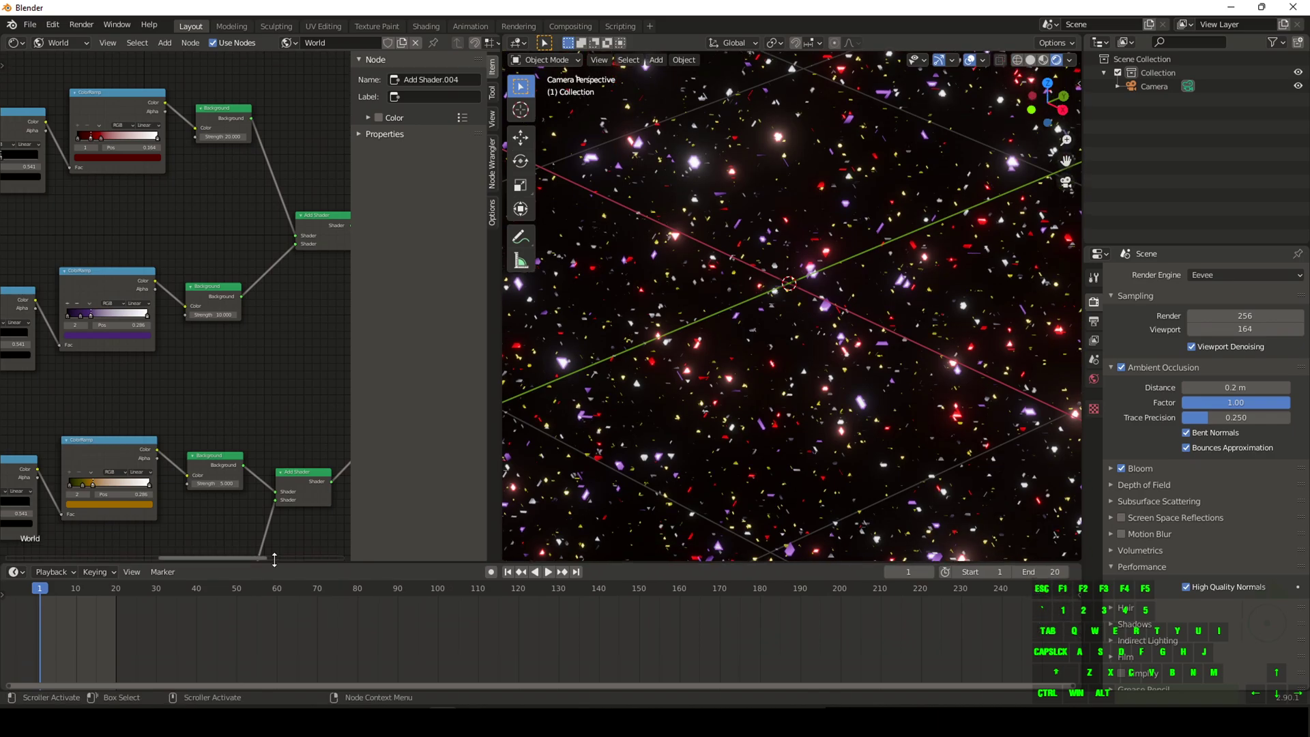
Step: Insert keyframes at frame 1 on the Background Strength of the red, purple and orange layers
middle_click_drag(246, 195, 304, 295)
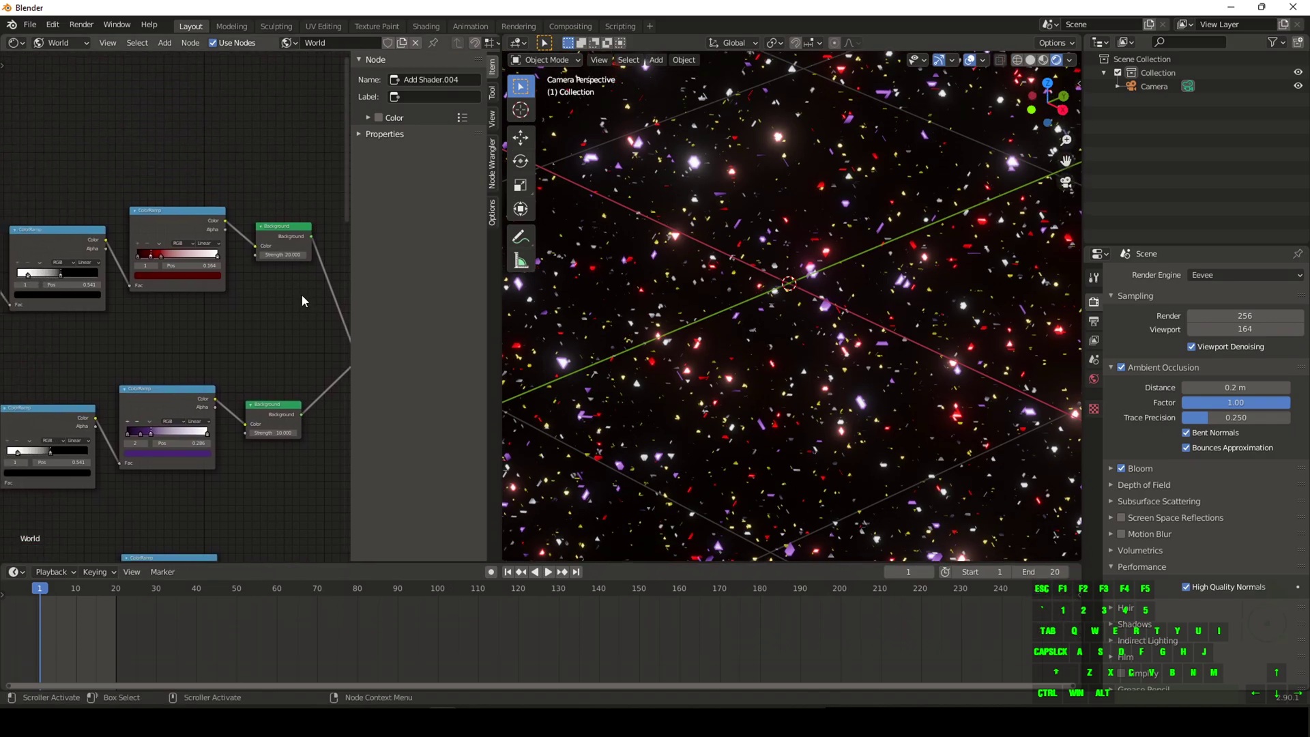
right_click(283, 255)
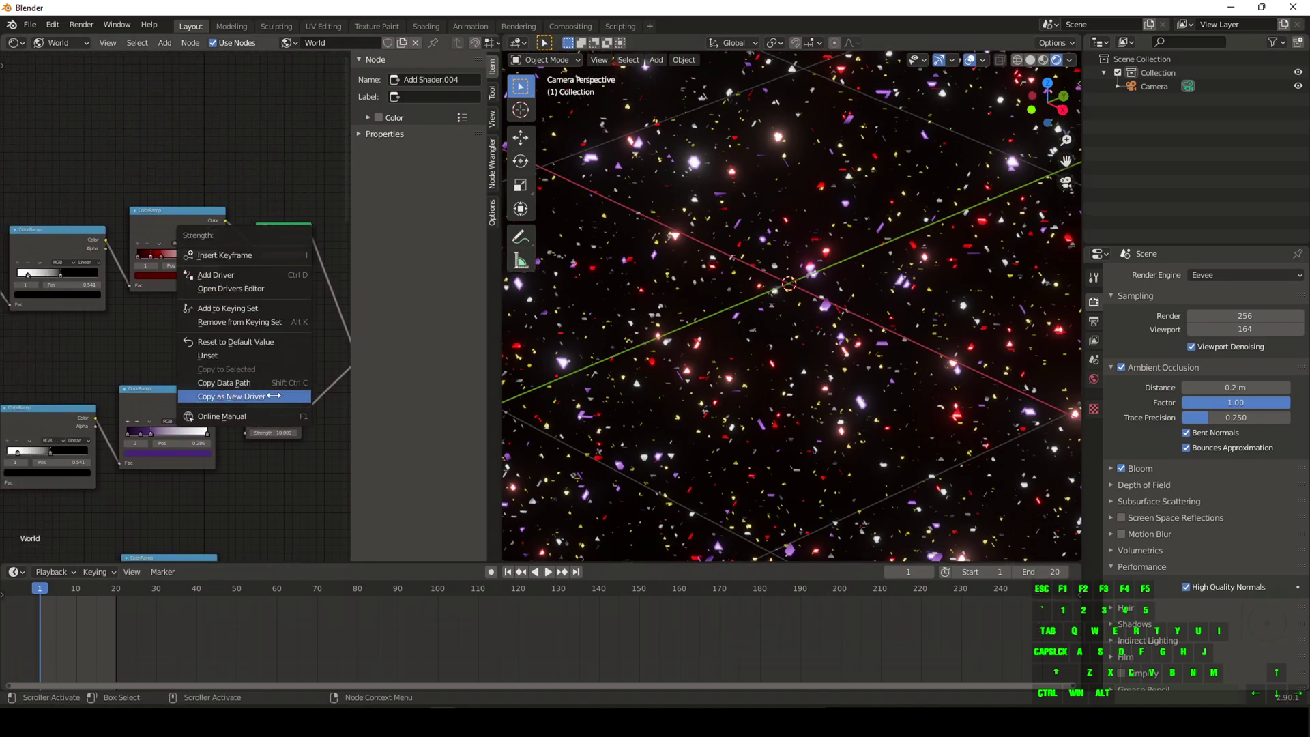
left_click(283, 256)
scroll(277, 318, "down", 5, "shift")
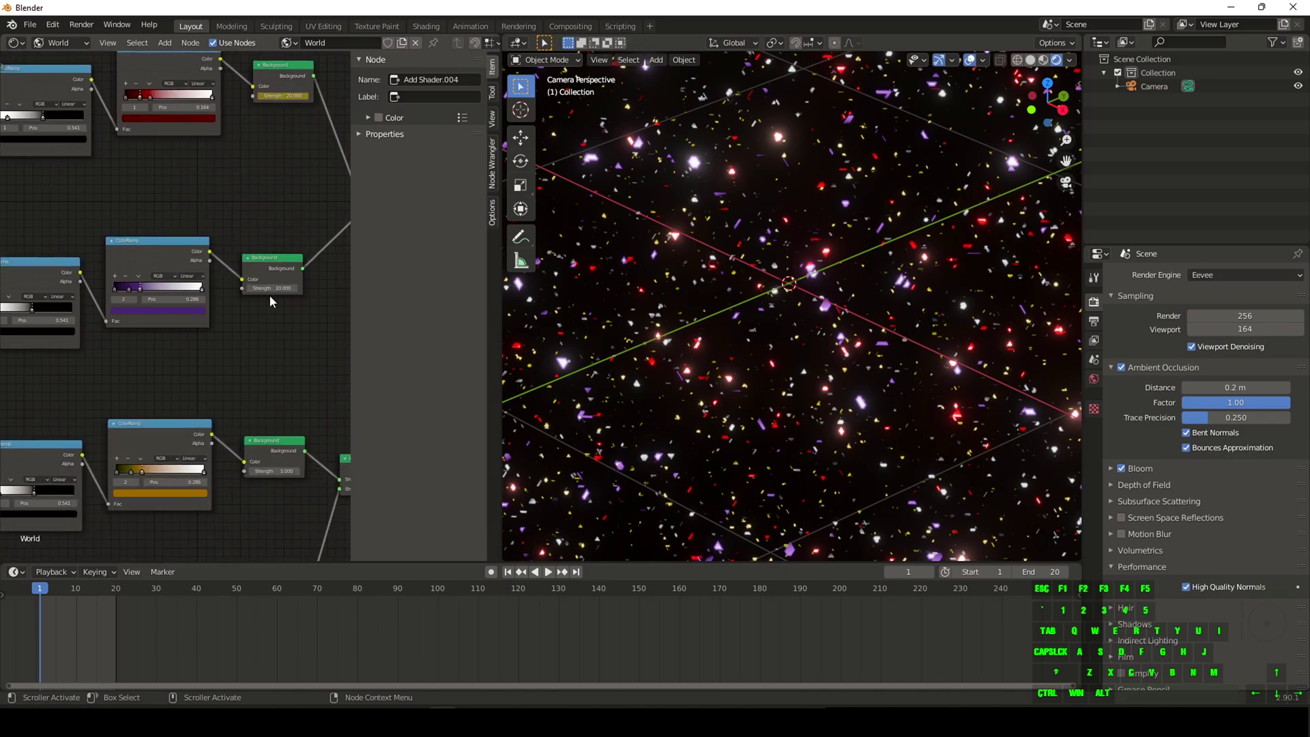
right_click(275, 287)
left_click(281, 286)
right_click(266, 471)
left_click(273, 469)
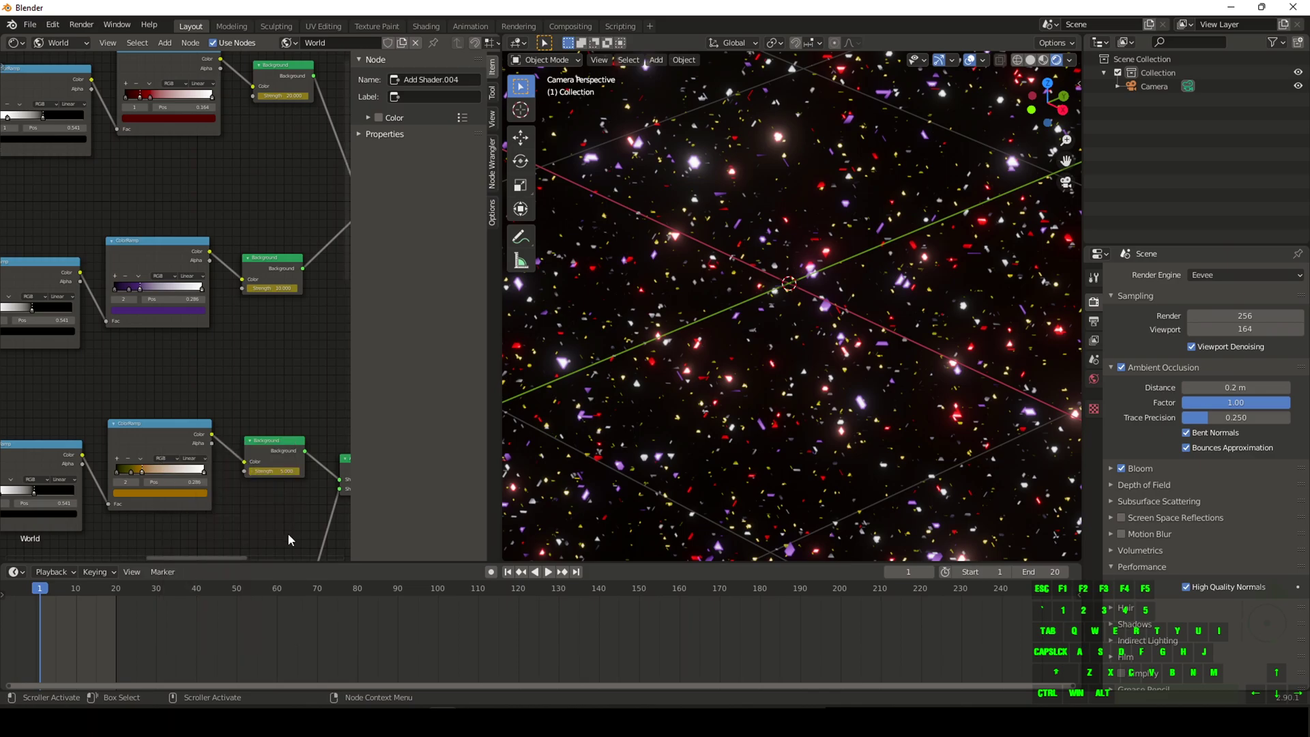
Step: Insert keyframes at frame 1 on the Background Strength of the fourth and fifth layers
middle_click_drag(288, 534, 259, 176)
scroll(247, 308, "up", 2)
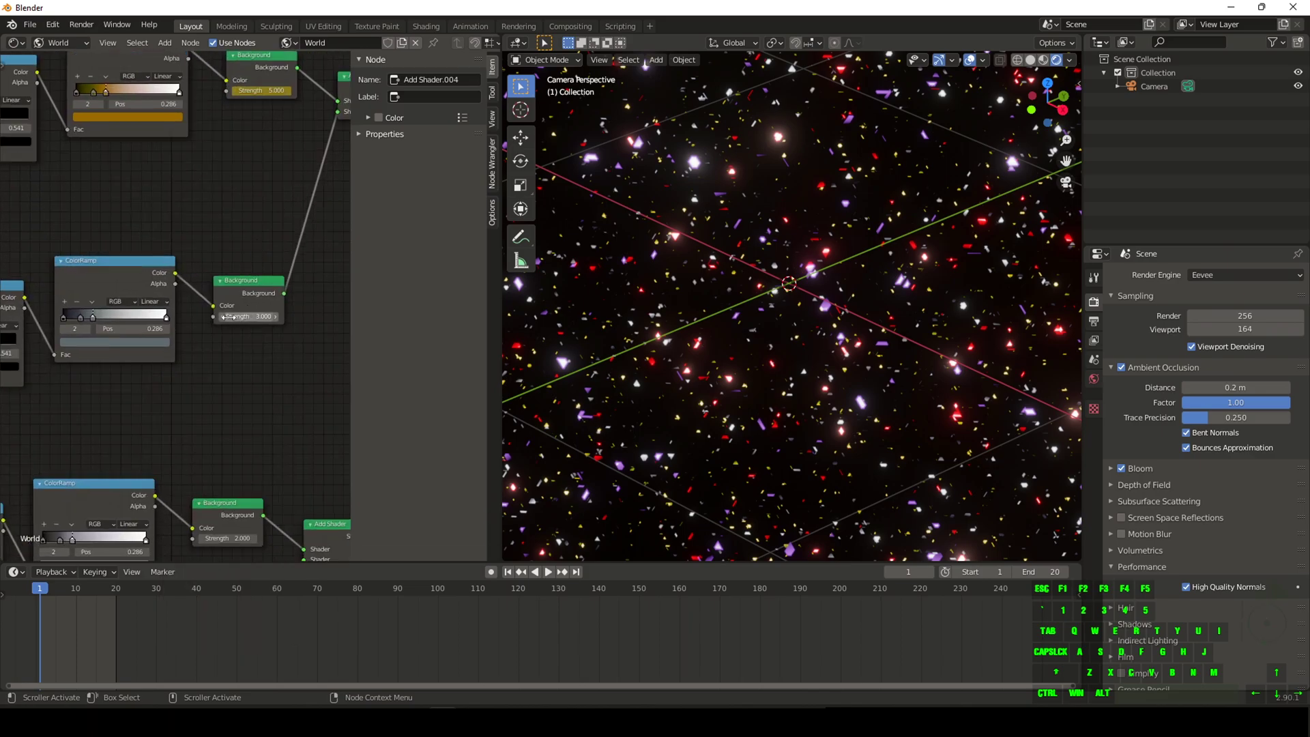
right_click(247, 318)
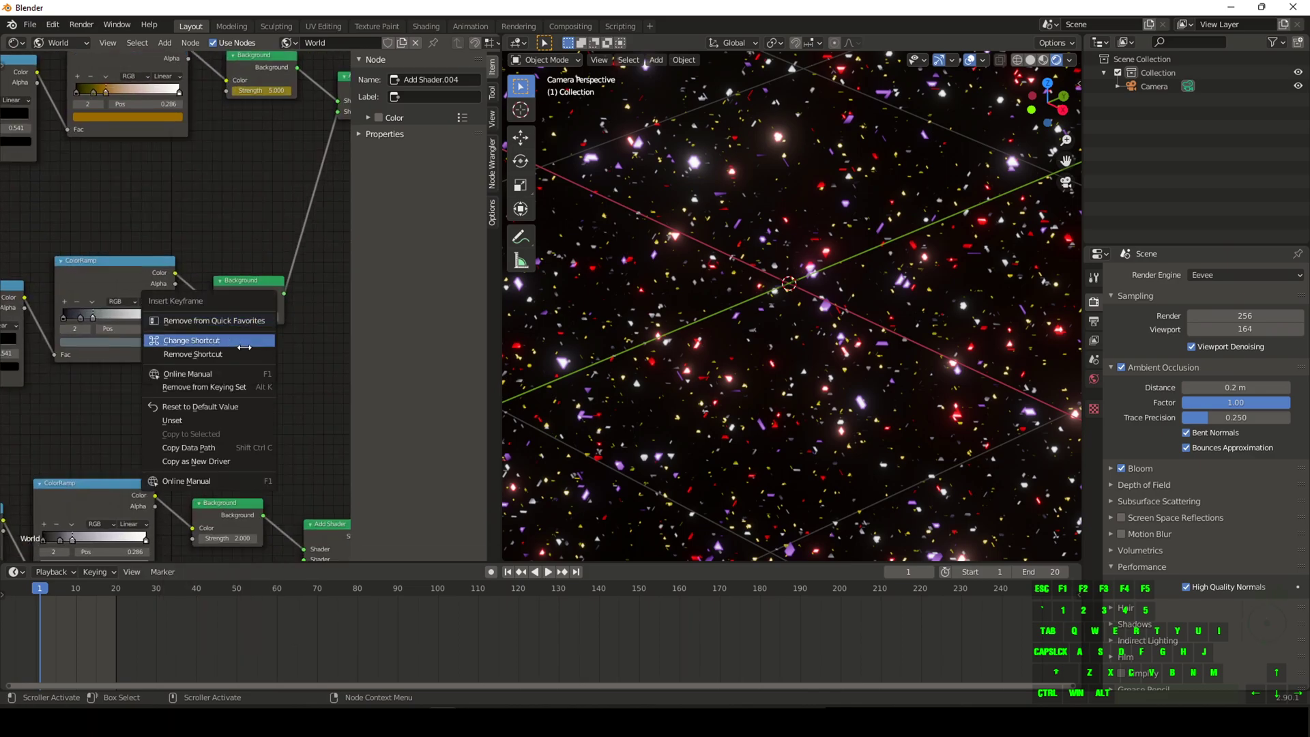
left_click(218, 320)
scroll(262, 337, "down", 5, "shift")
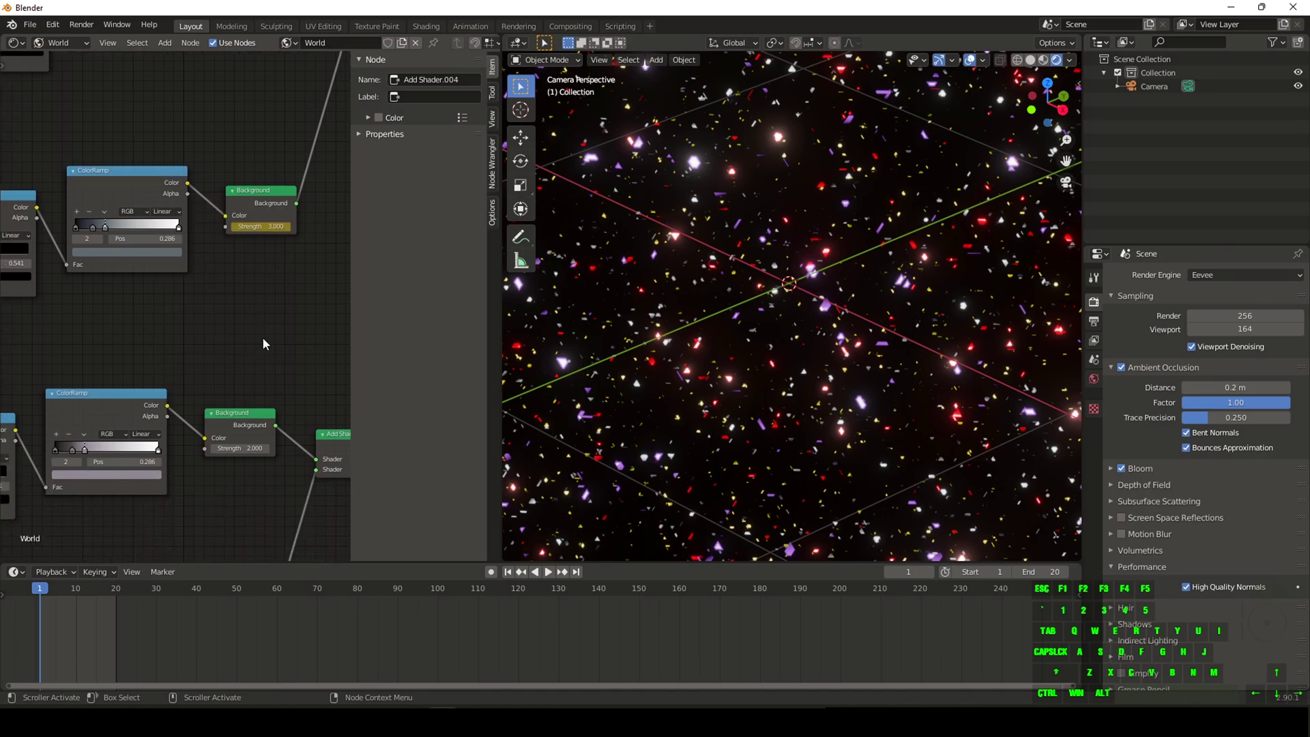
Step: At frame 20, set the Background Strength to 10 for the red layer and 15 for the purple layer
key("shift+Right")
middle_click_drag(259, 117, 261, 463)
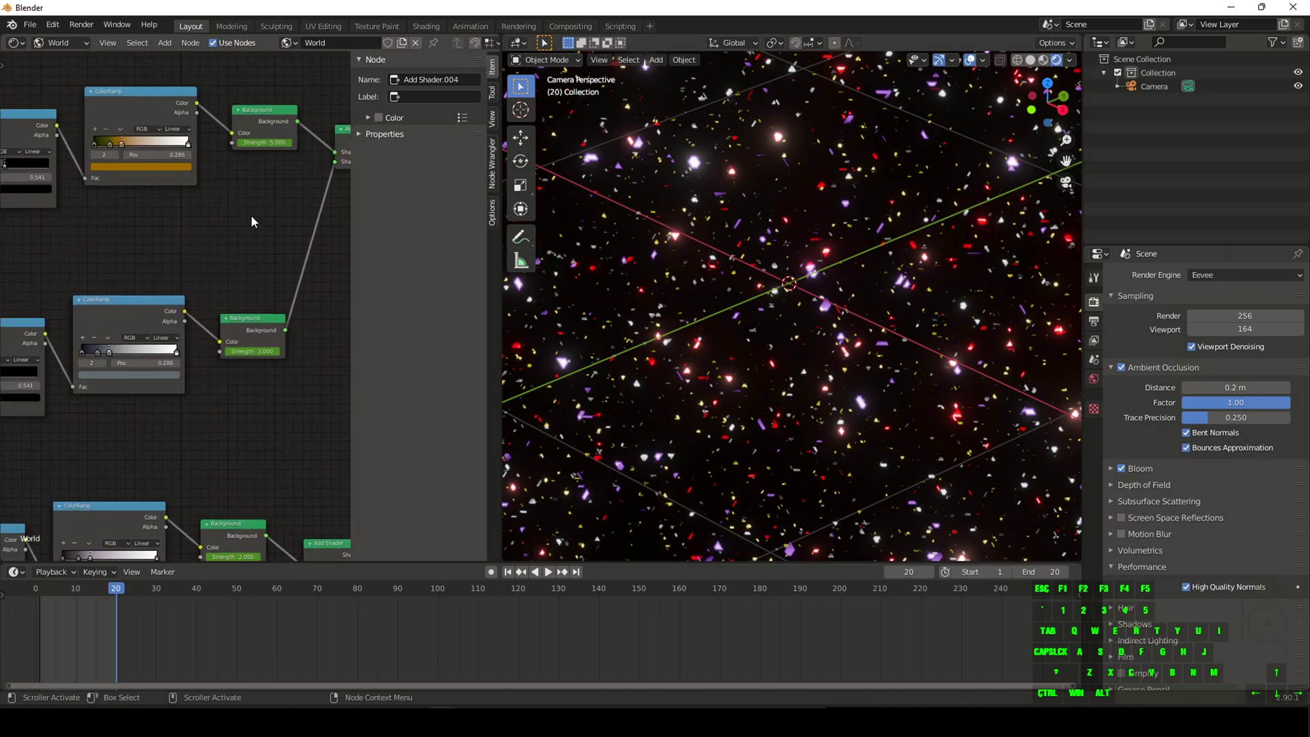
middle_click_drag(251, 221, 248, 444)
middle_click_drag(268, 209, 219, 454)
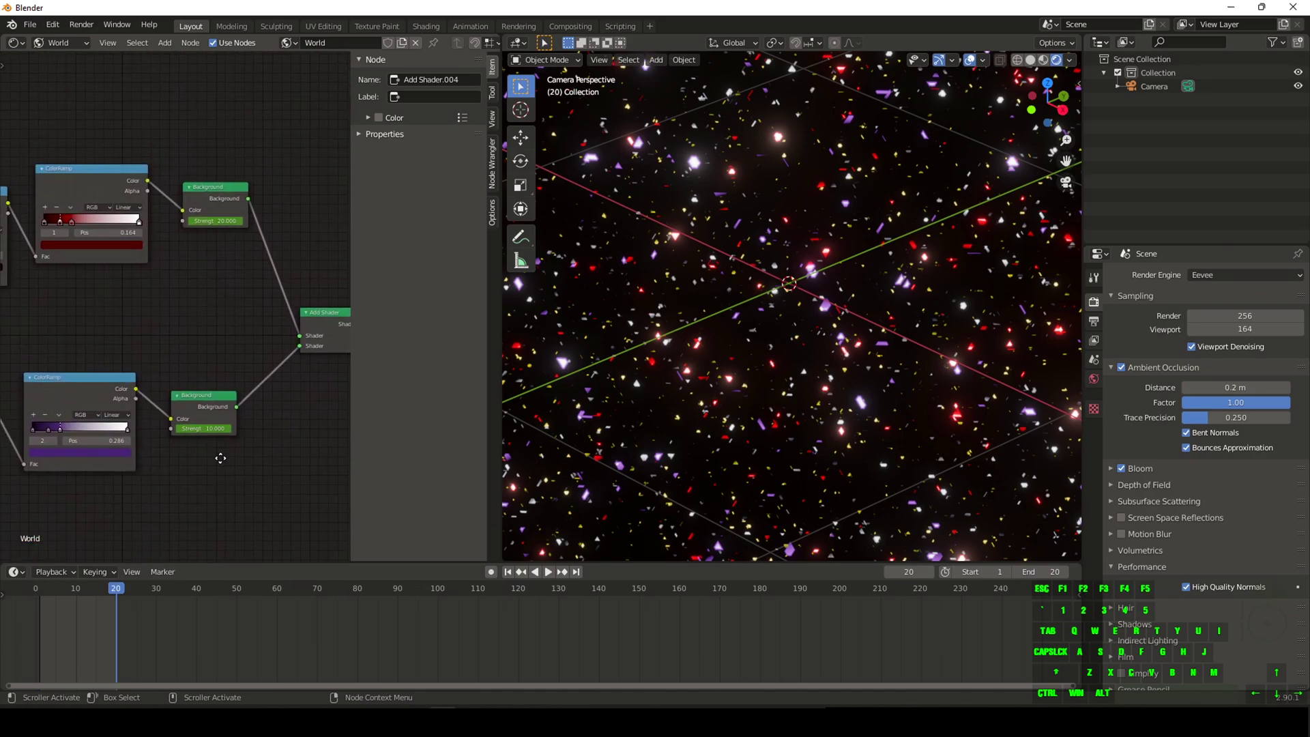
double_click(219, 223)
type("10")
key("Return")
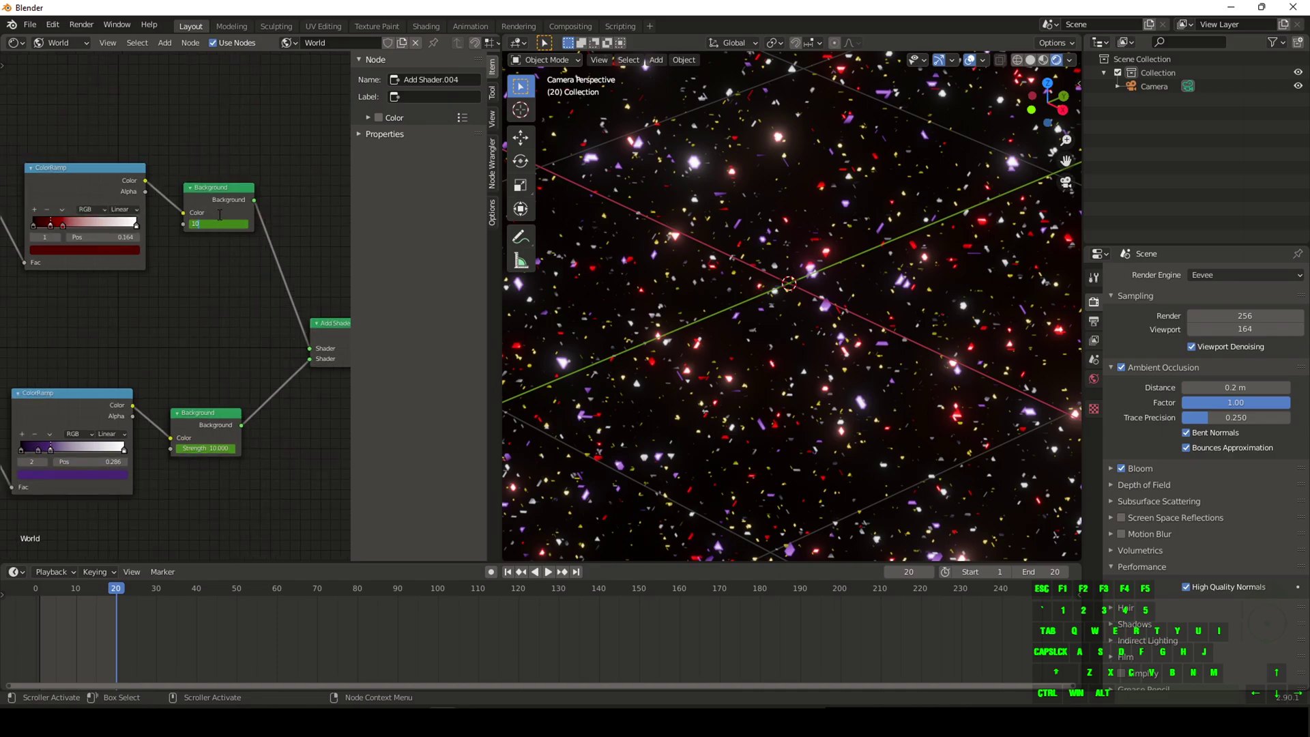
type("15")
key("Return")
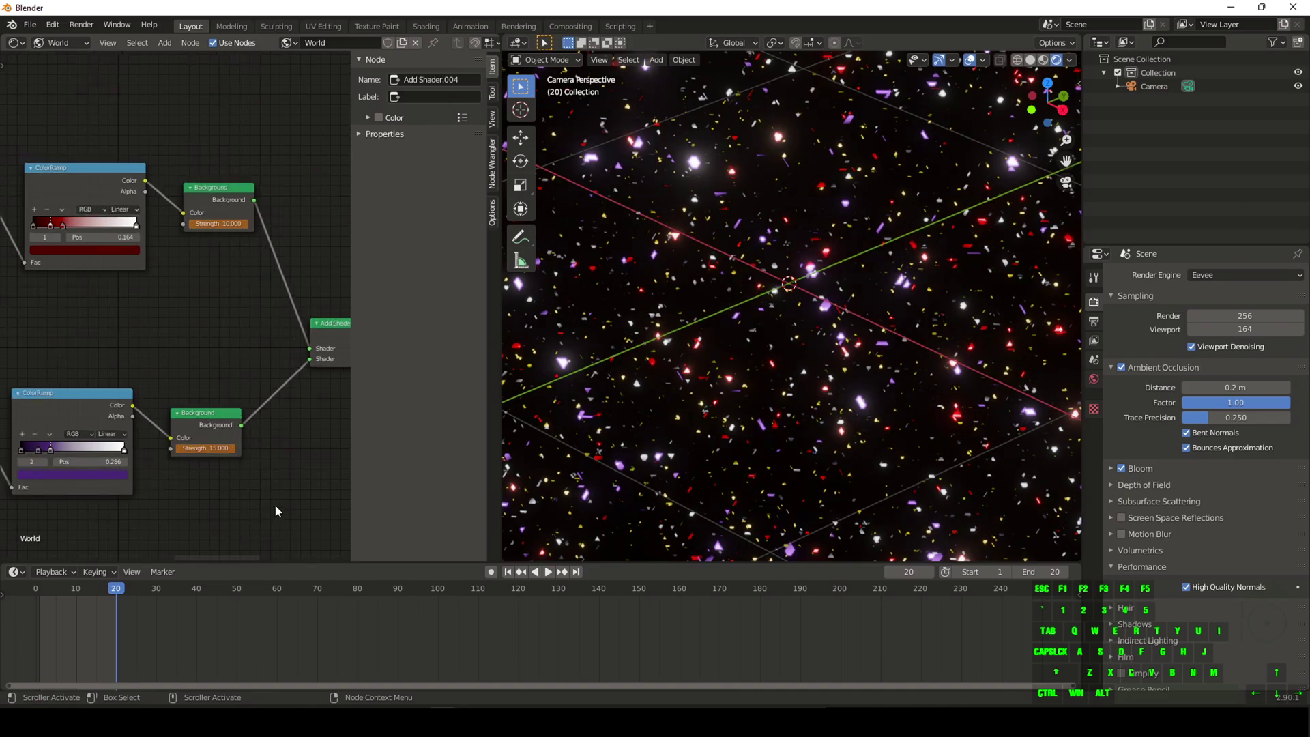
Step: At frame 20, set the Background Strength to 20 for the orange third layer and 6 for the fourth layer
middle_click_drag(275, 506, 268, 213)
scroll(207, 386, "up", 1)
left_click(208, 374)
type("20")
key("Return")
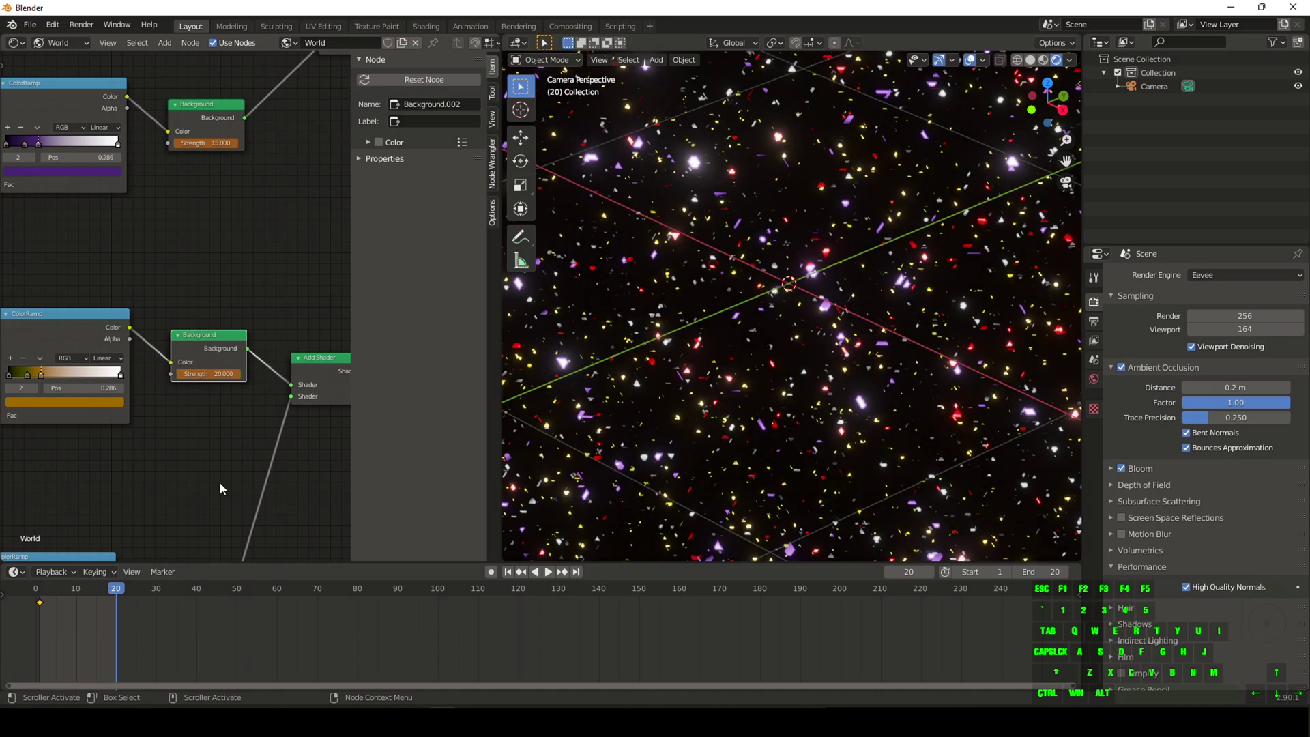
middle_click_drag(219, 492, 231, 285)
scroll(231, 286, "up", 1)
double_click(200, 418)
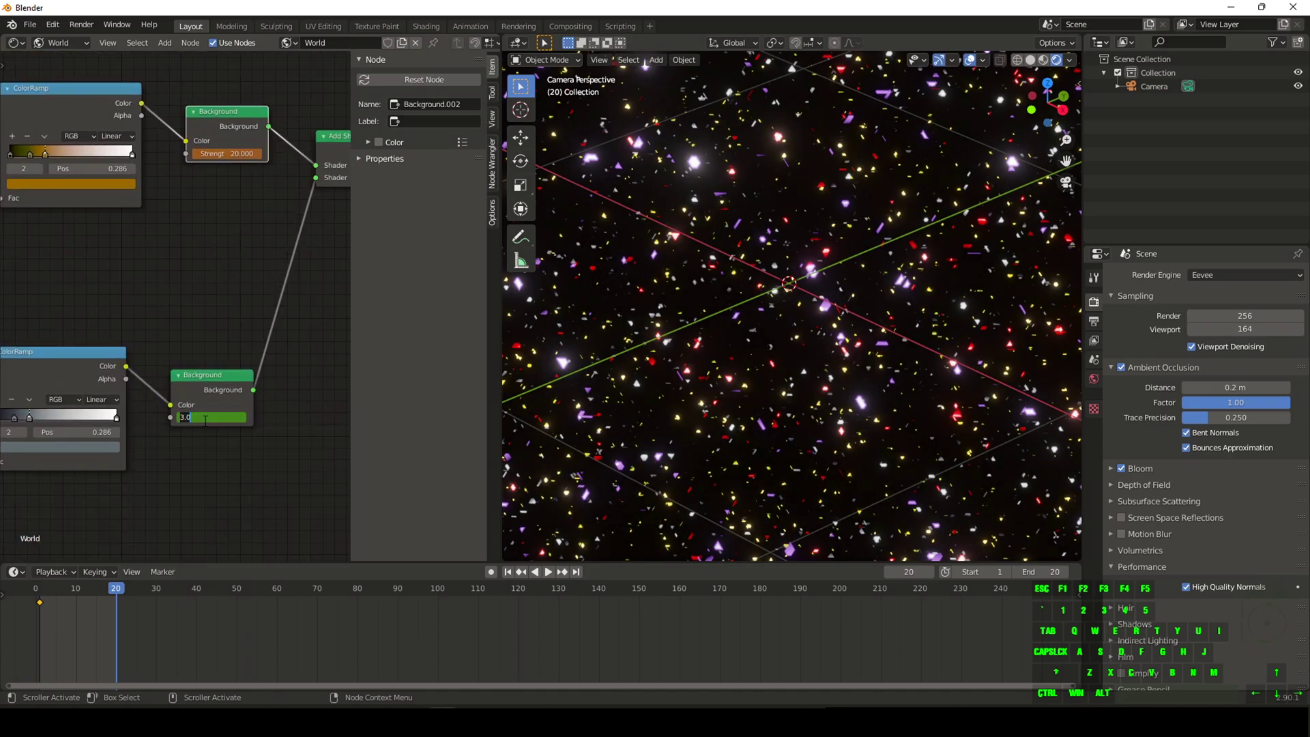
type("6")
key("Return")
Step: Set the fifth layer's Background Strength to 5 and keyframe it at frame 20
middle_click_drag(230, 462, 253, 245)
scroll(252, 244, "up", 1)
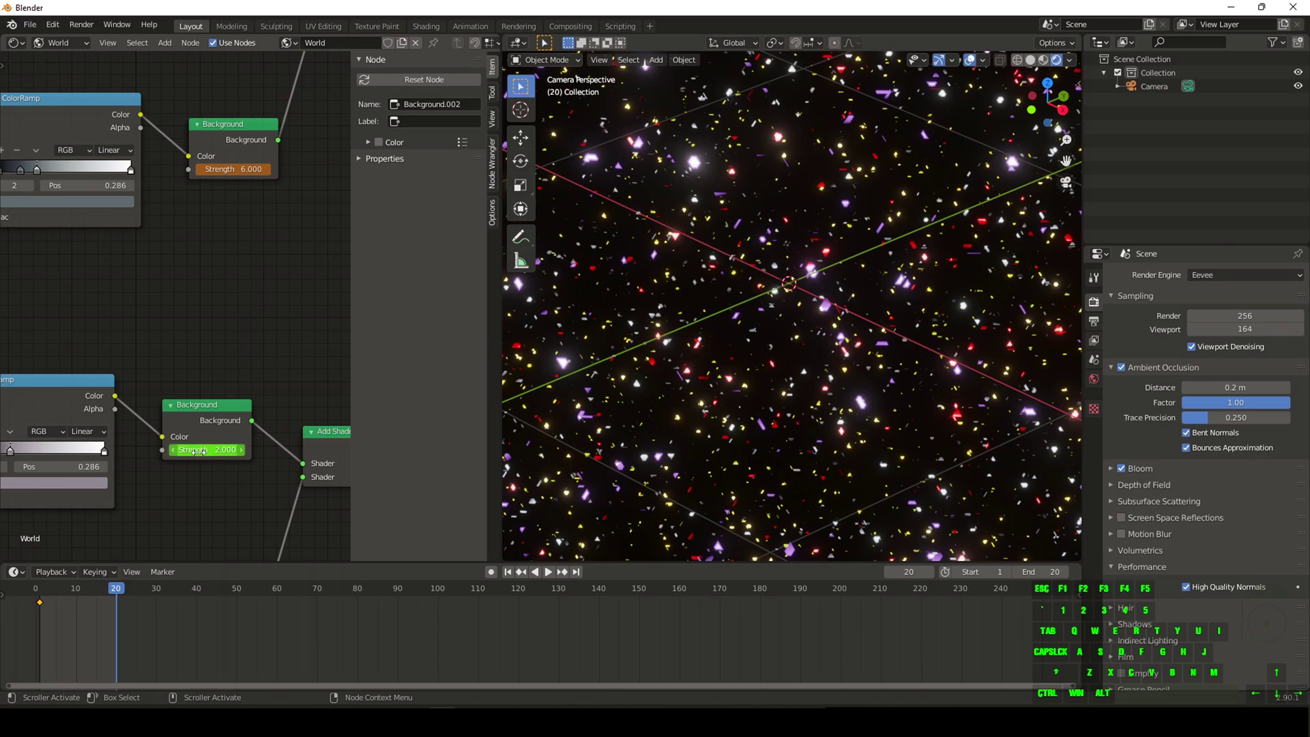
double_click(204, 451)
type("5")
key("Return")
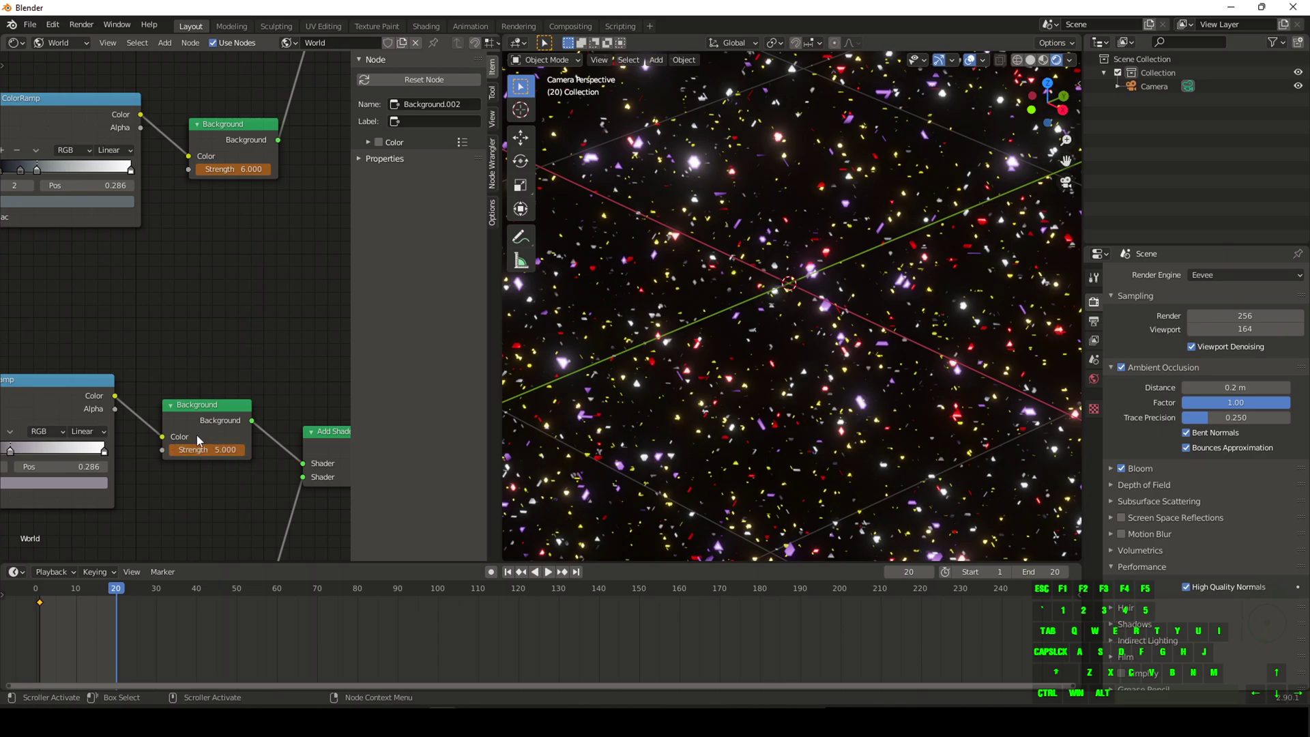
right_click(199, 449)
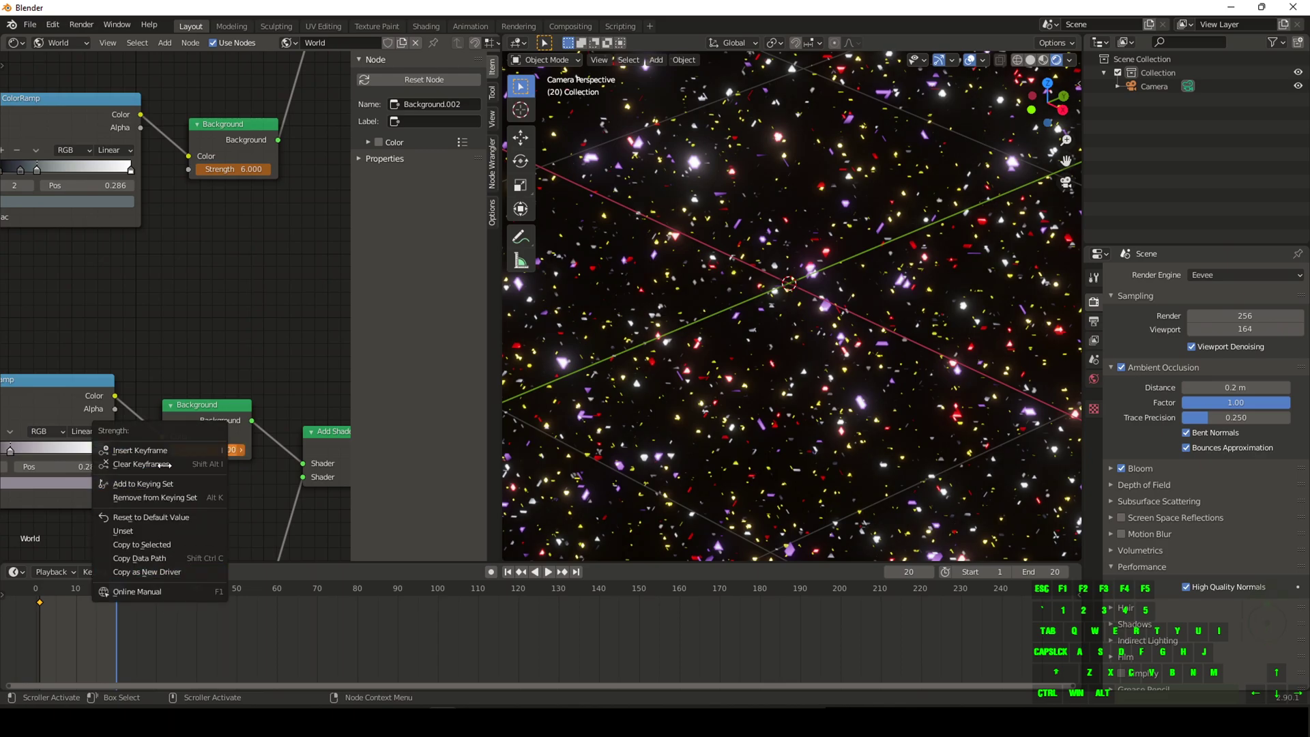
left_click(167, 451)
Step: Insert a keyframe at frame 20 on the fourth layer's Background Strength
middle_click_drag(212, 261, 223, 451)
right_click(241, 362)
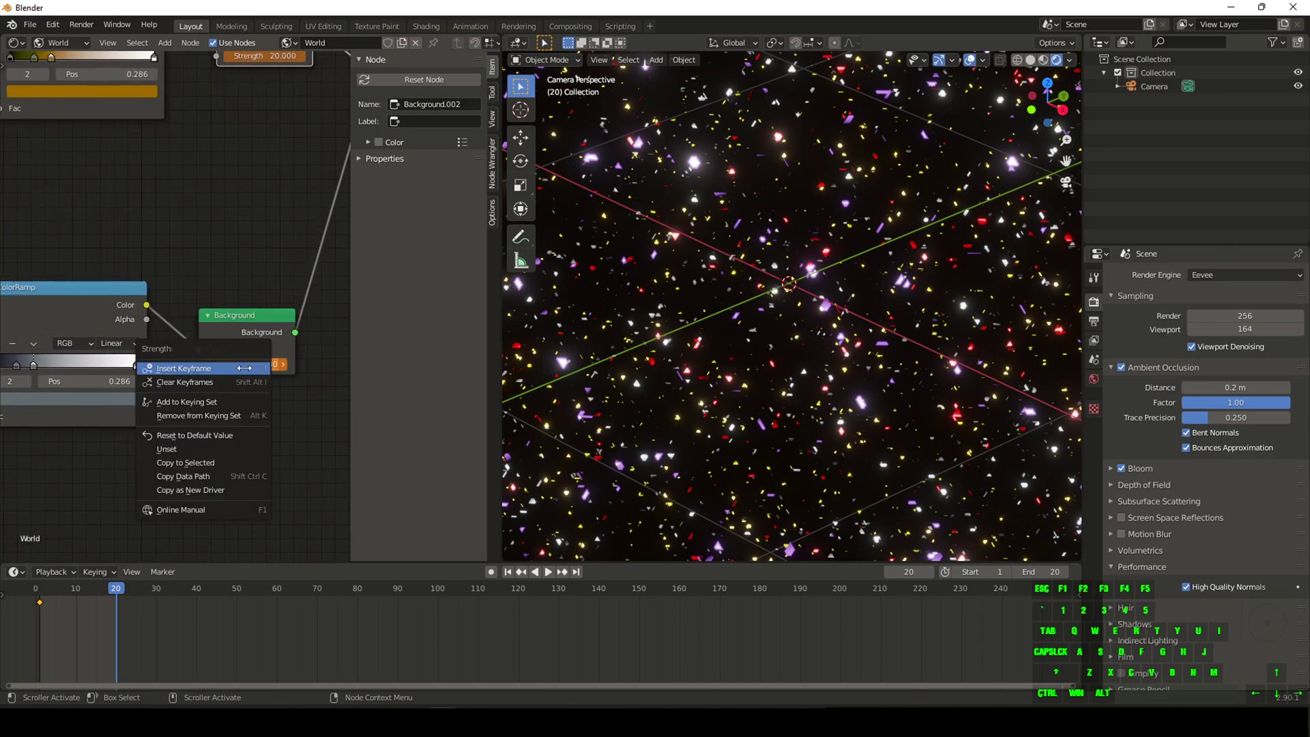
left_click(239, 368)
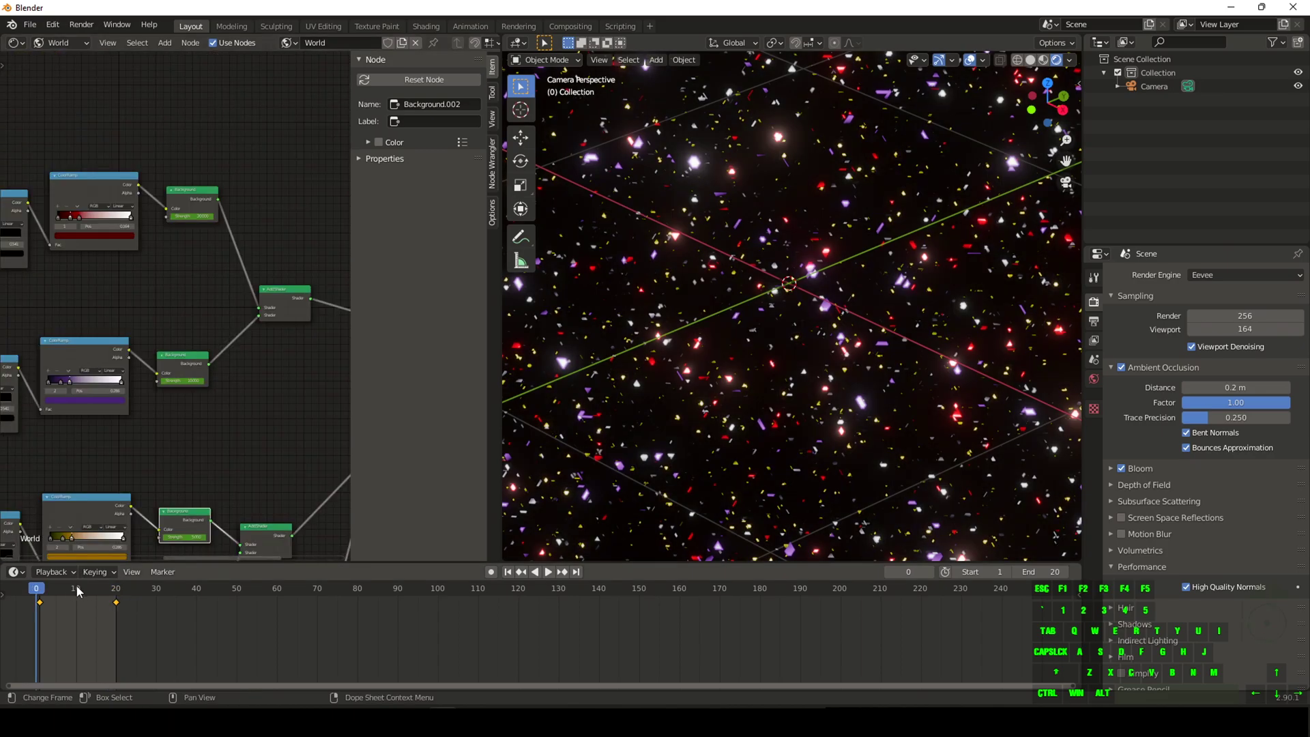
Step: Play back the 20-frame animation to check the twinkling of the stars
scroll(129, 633, "down", 1)
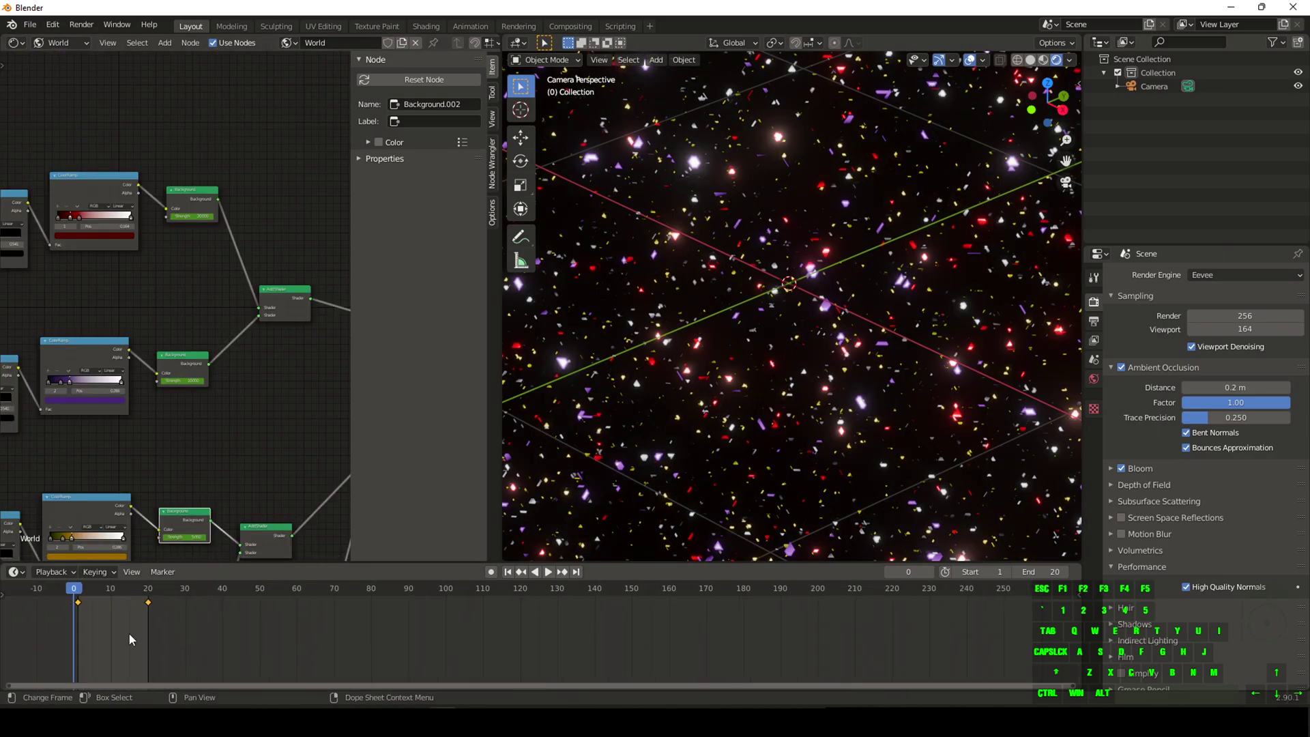
key("space")
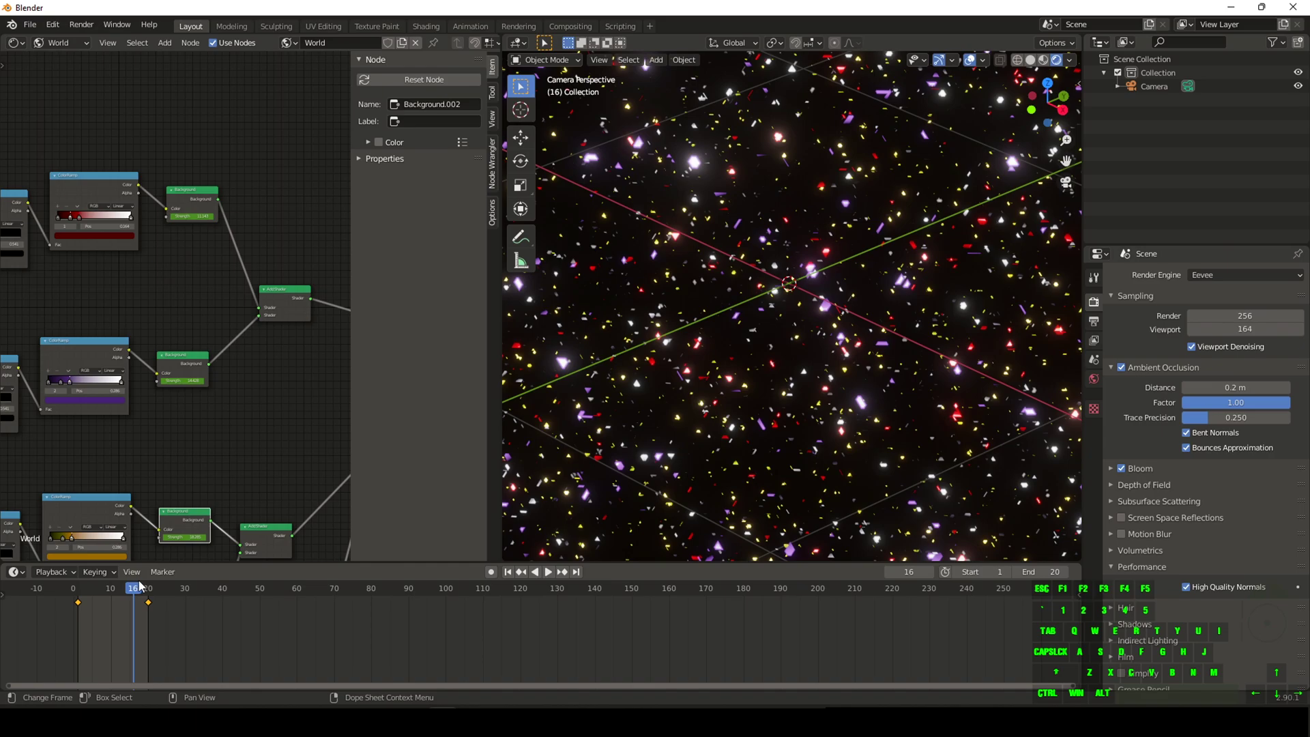
key("space")
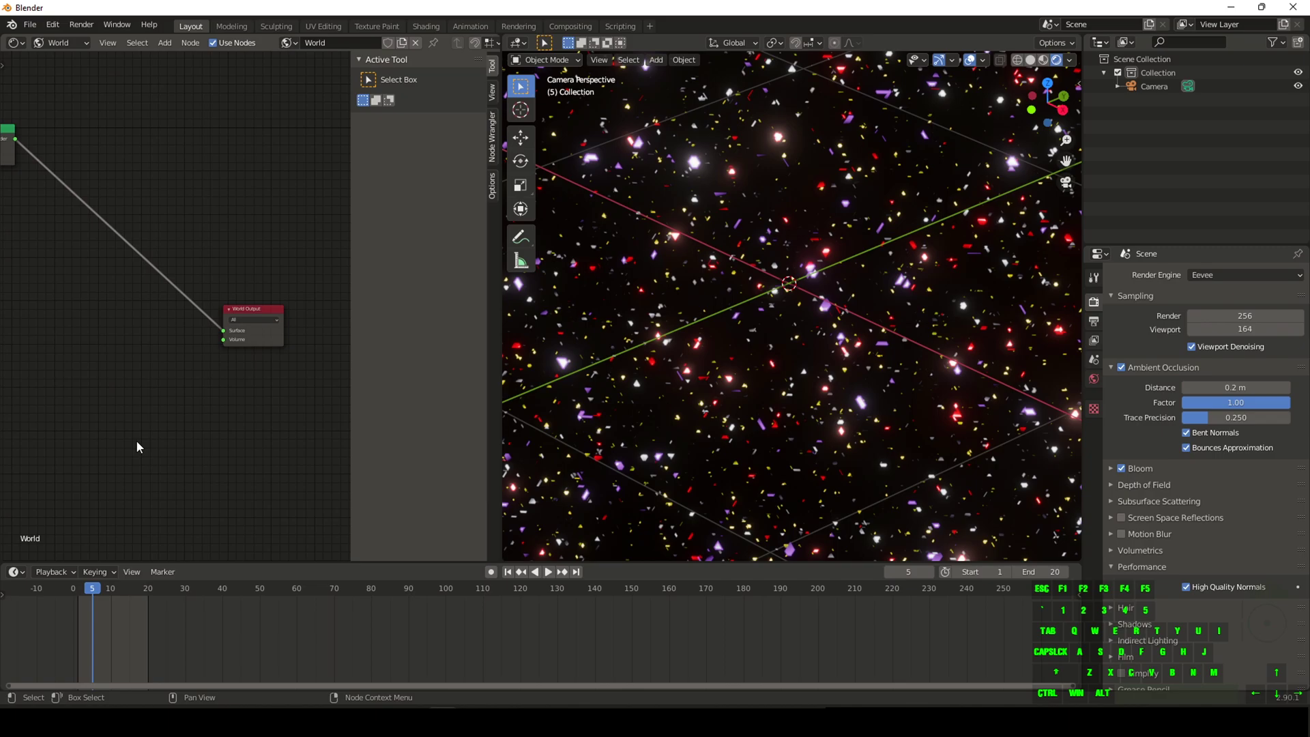
Step: Insert an Add Shader node on the link between the last Add Shader and the World Output
key("shift+a")
type("add")
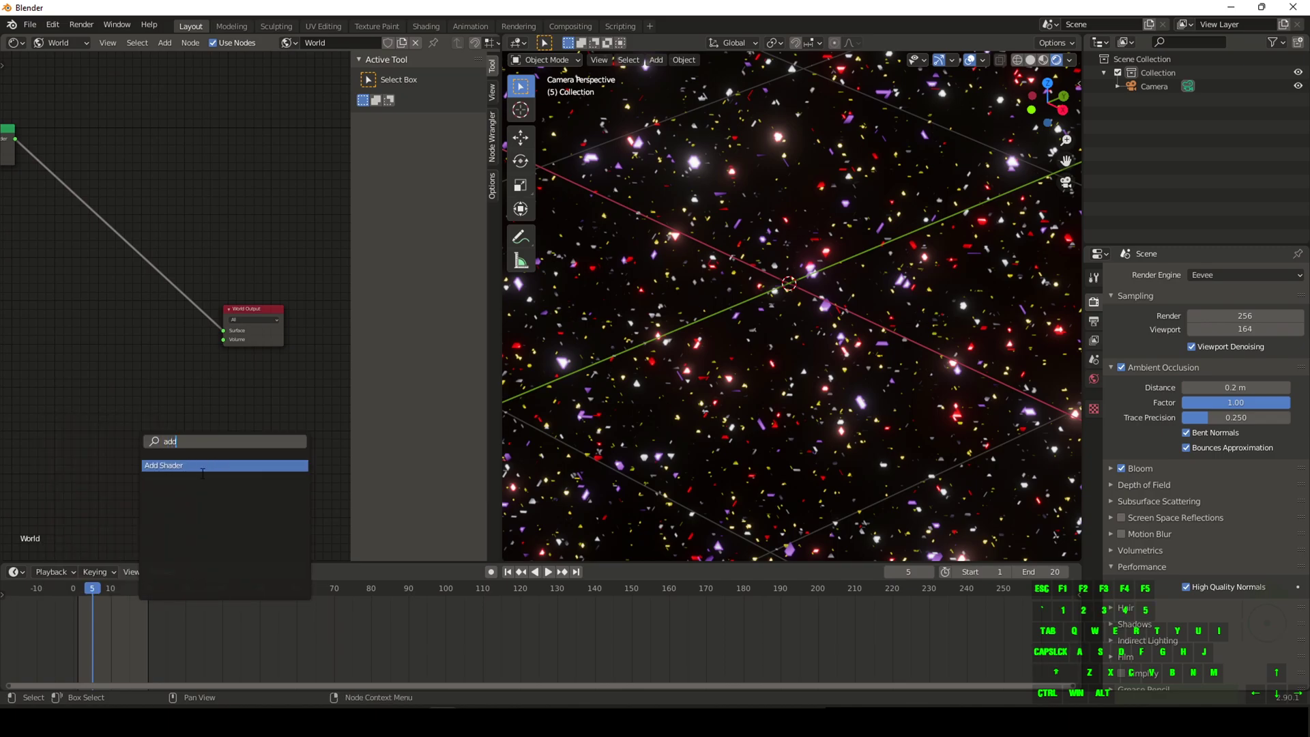
left_click(201, 468)
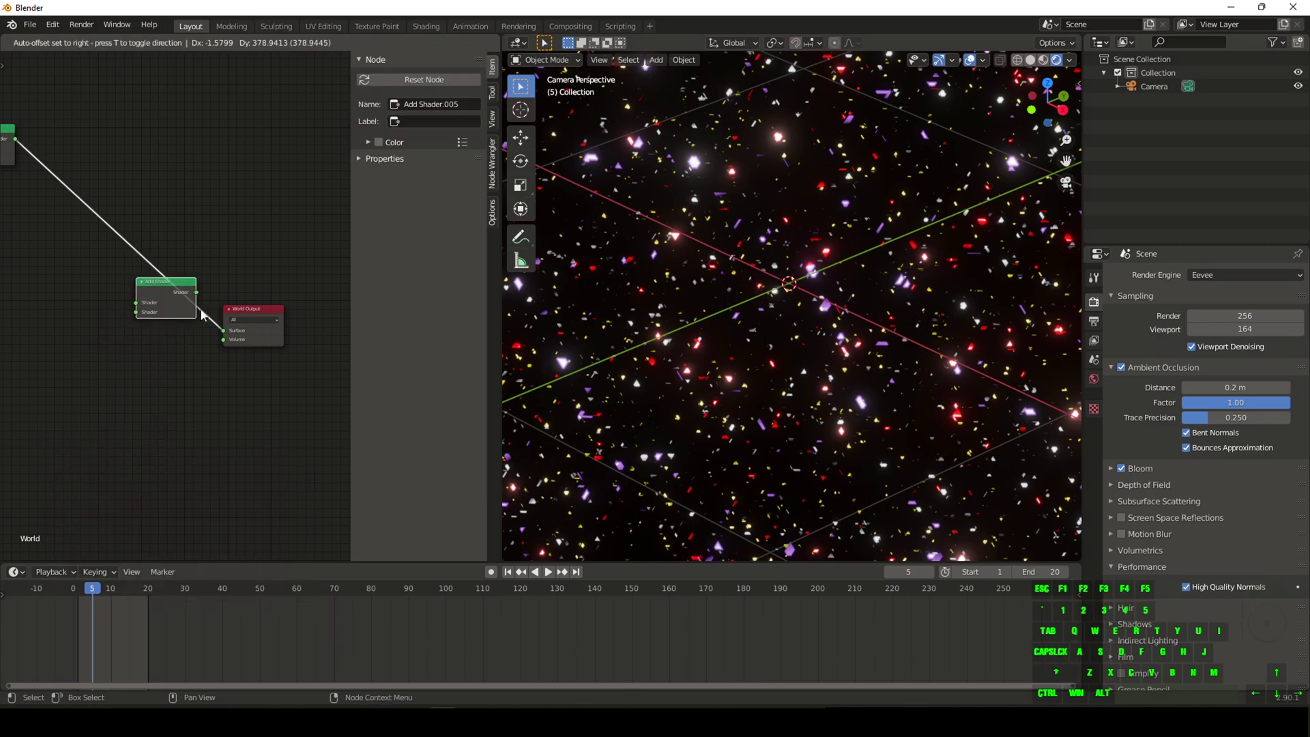
left_click(202, 311)
Step: Add a Background node, connect it to the new Add Shader's second input and set its color to black
middle_click_drag(119, 429, 214, 422)
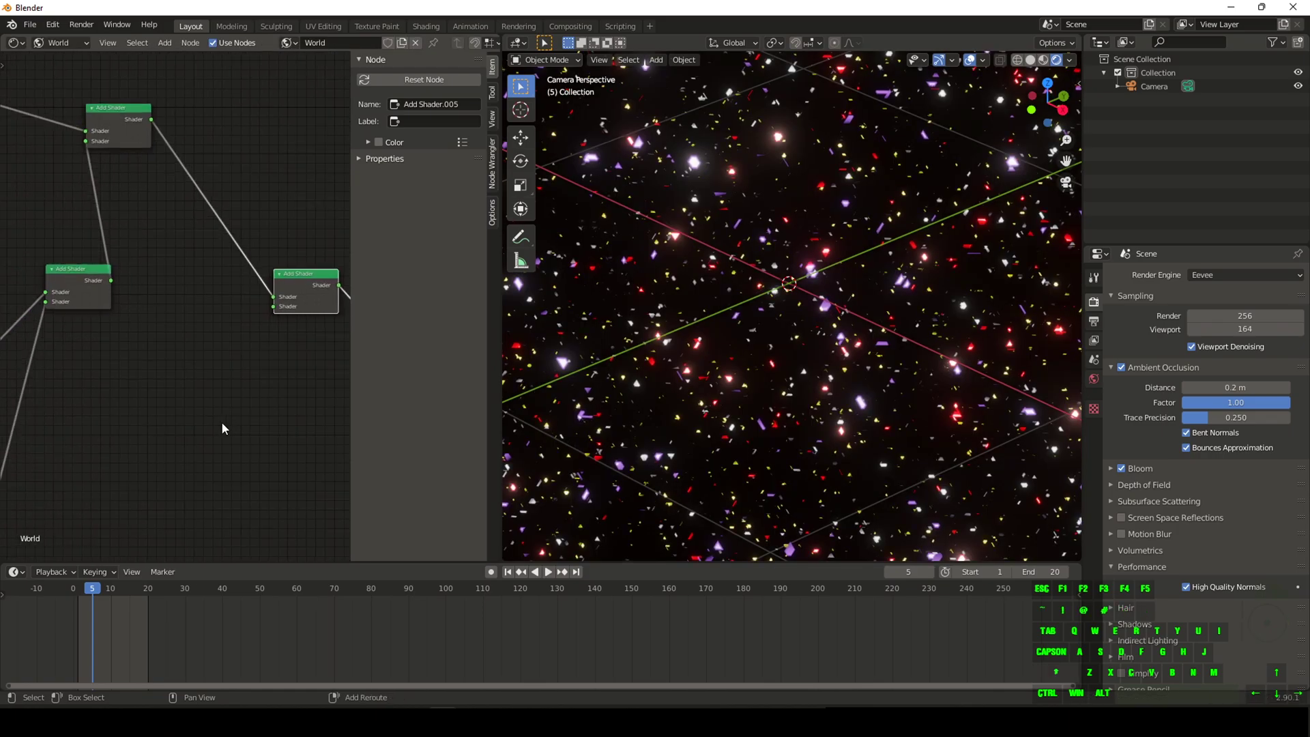
key("shift+a")
left_click(174, 410)
type("back")
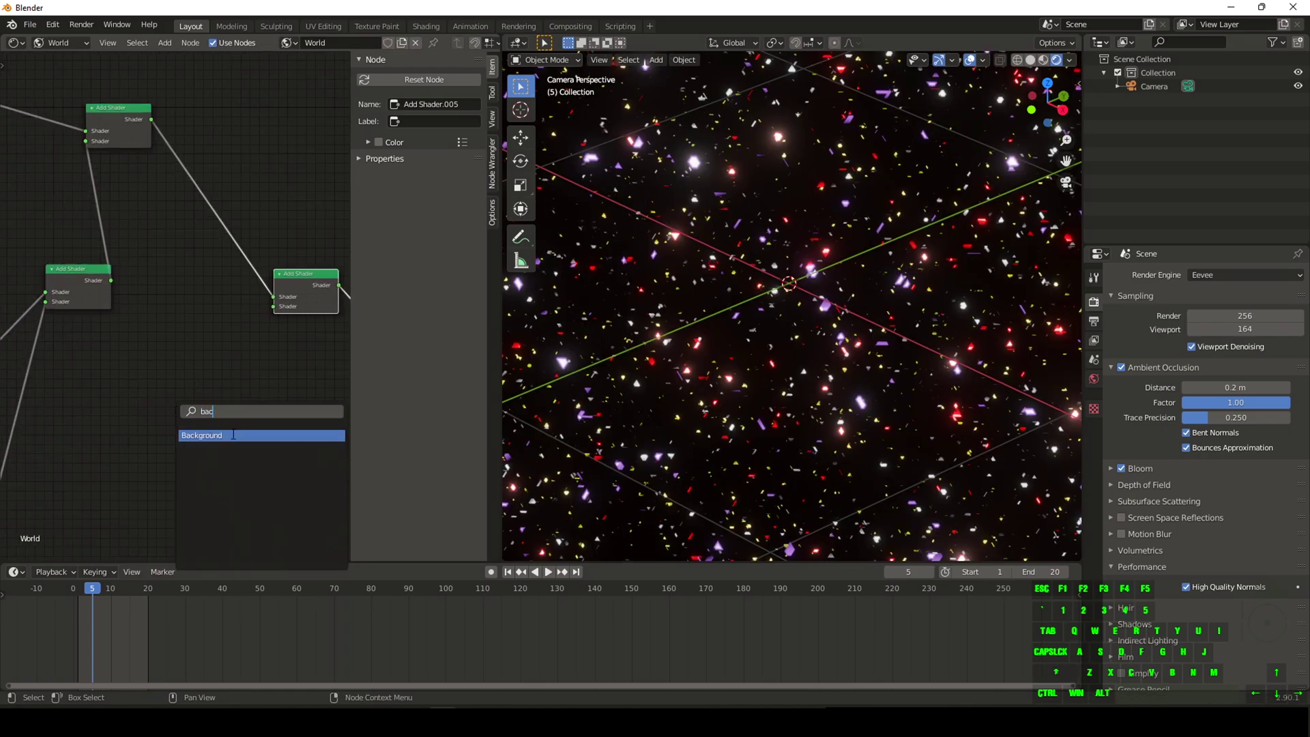
key("Return")
left_click(218, 347)
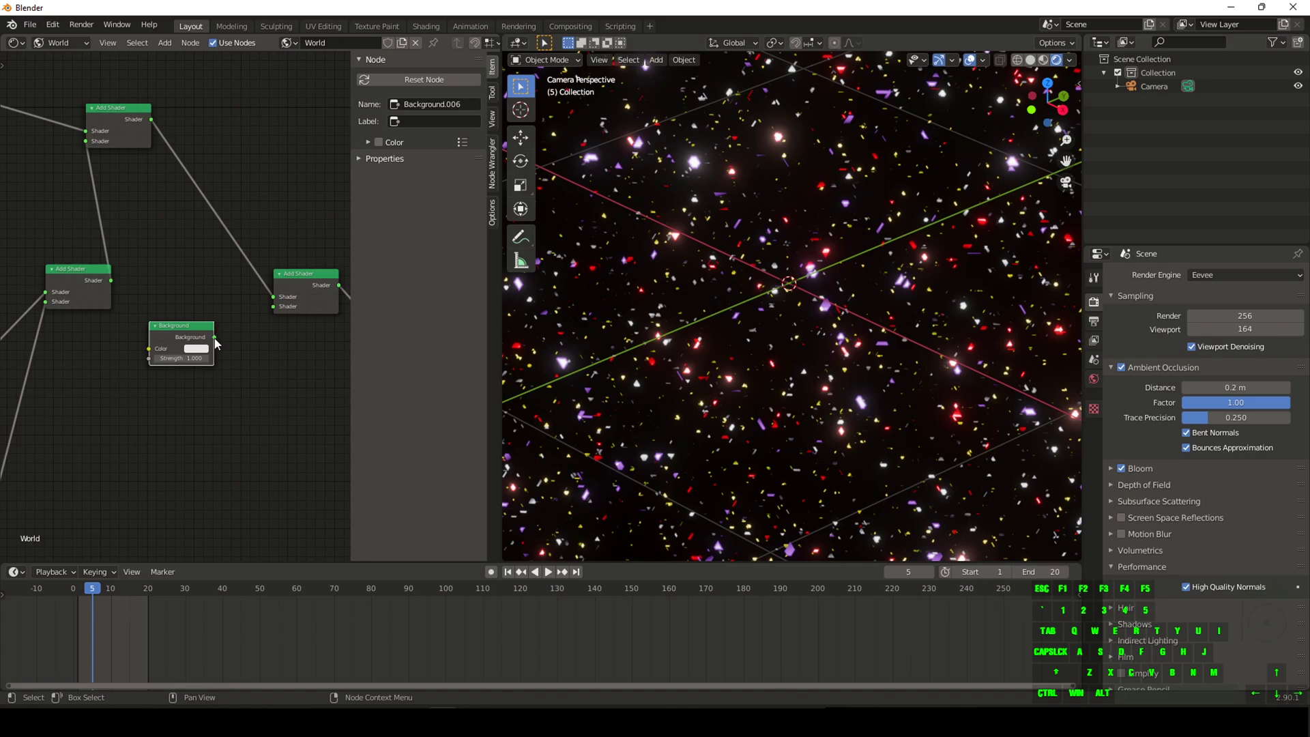
left_click_drag(215, 337, 273, 307)
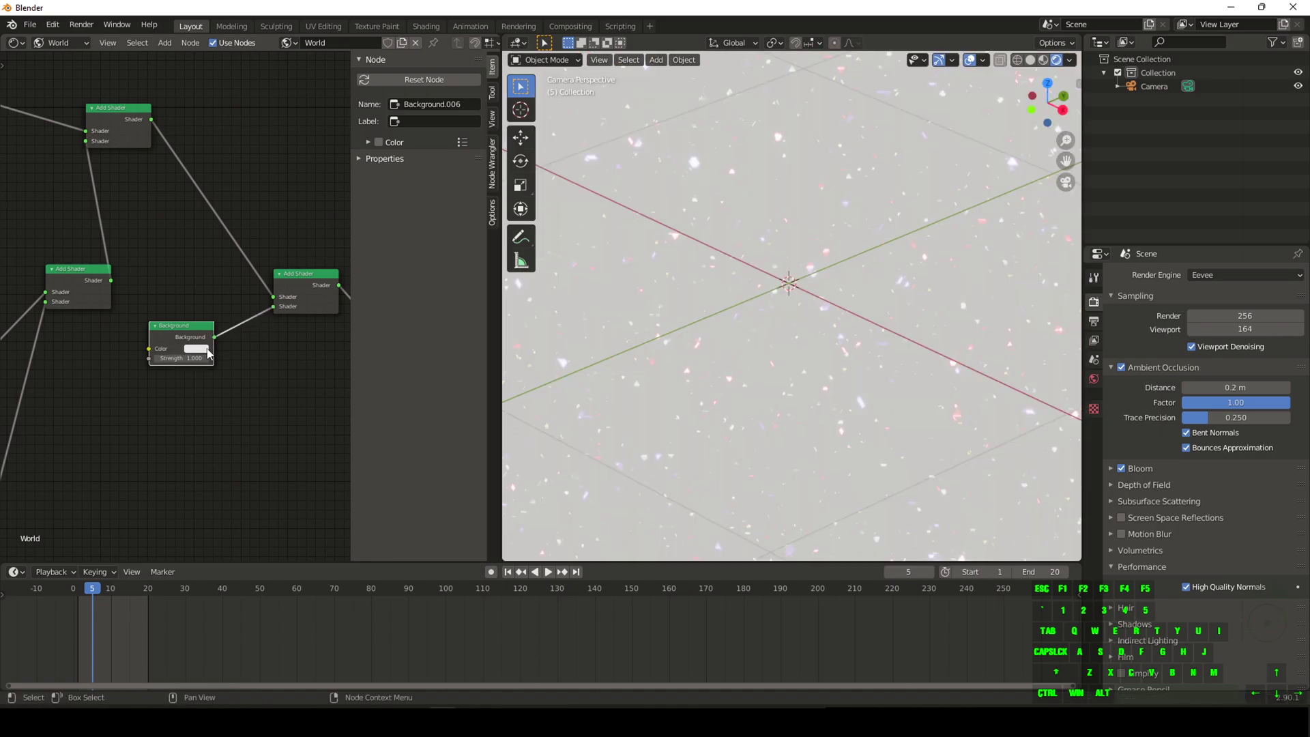
left_click(199, 349)
left_click_drag(265, 259, 265, 281)
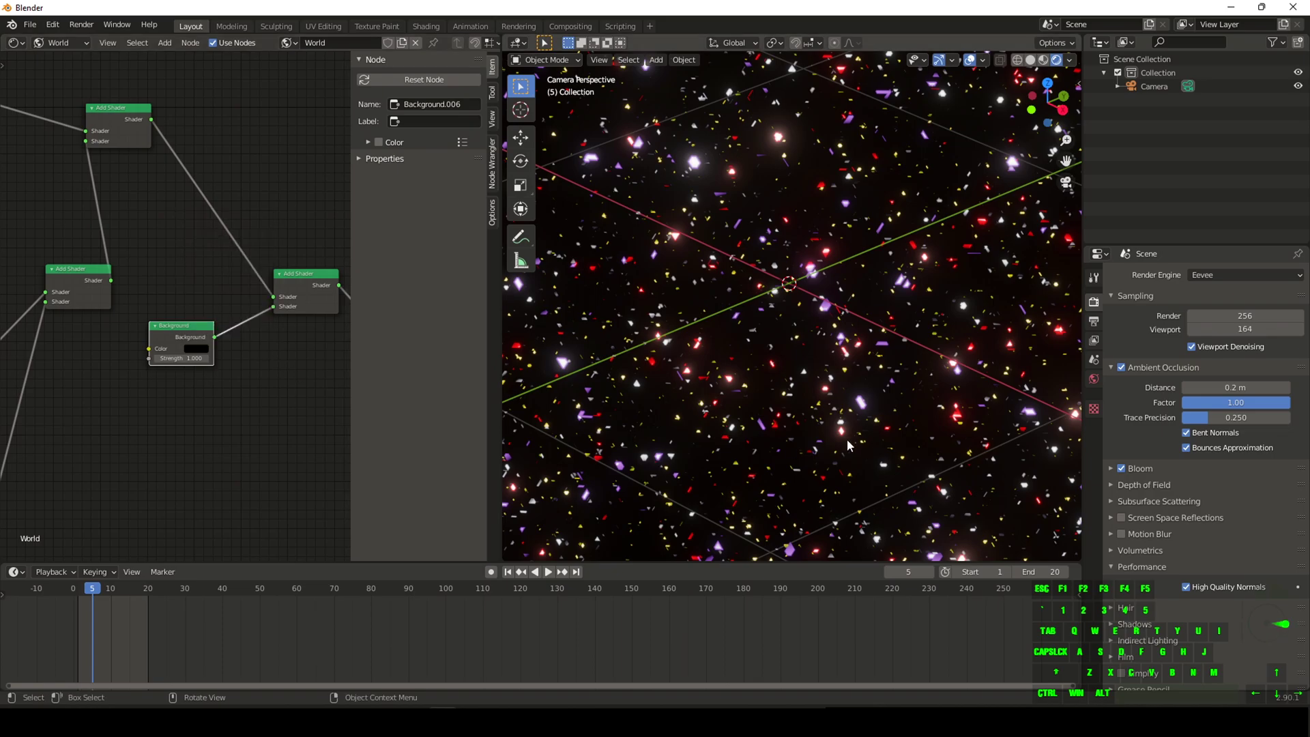
scroll(846, 508, "down", 3)
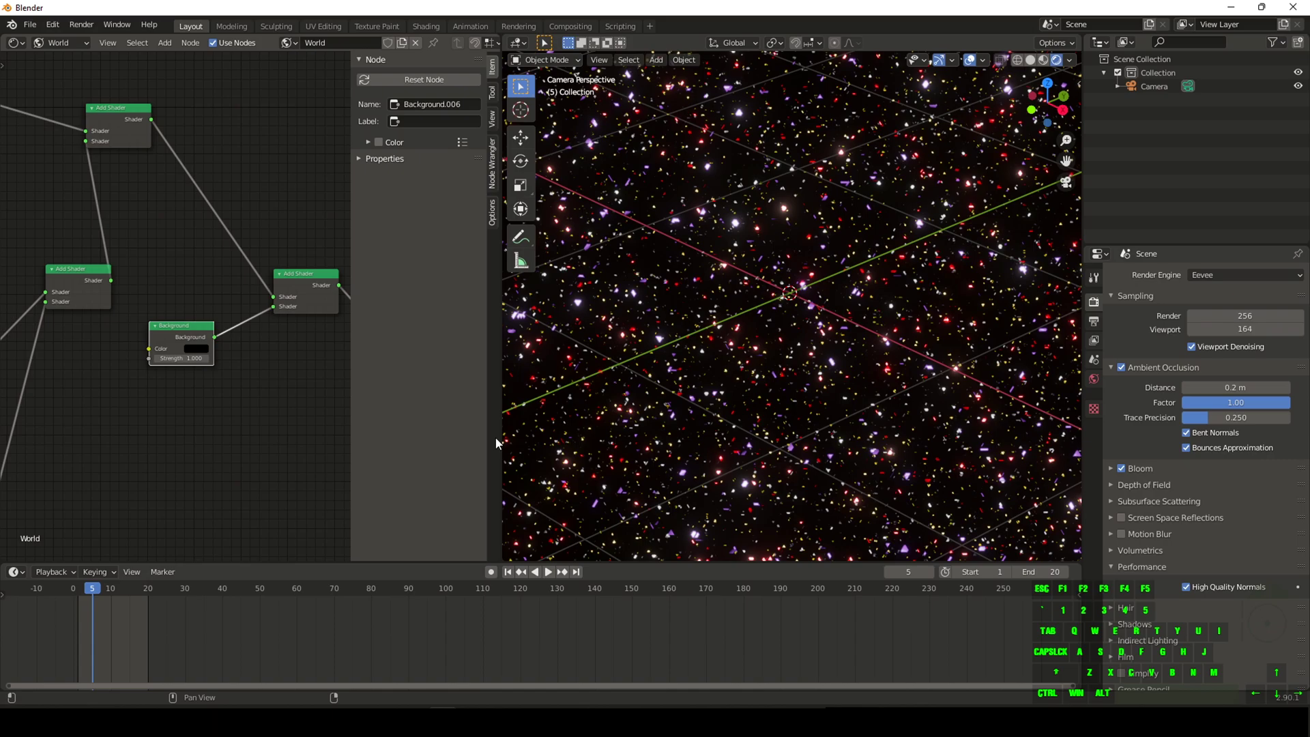
Step: Add a Noise Texture node below the lowest Voronoi layer and give it Mapping and Texture Coordinate nodes
middle_click_drag(178, 488, 300, 410)
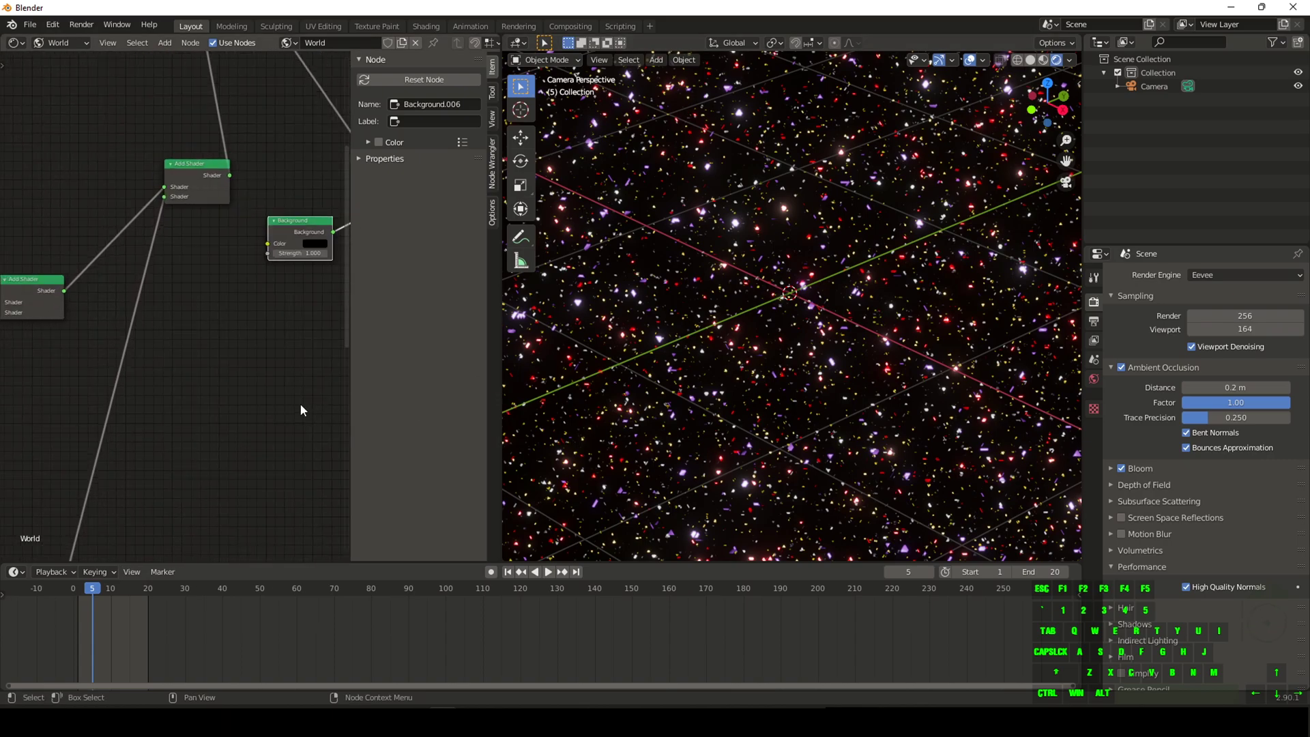
scroll(273, 443, "down", 13)
middle_click_drag(212, 467, 68, 290)
middle_click_drag(129, 448, 254, 405)
scroll(264, 398, "up", 6)
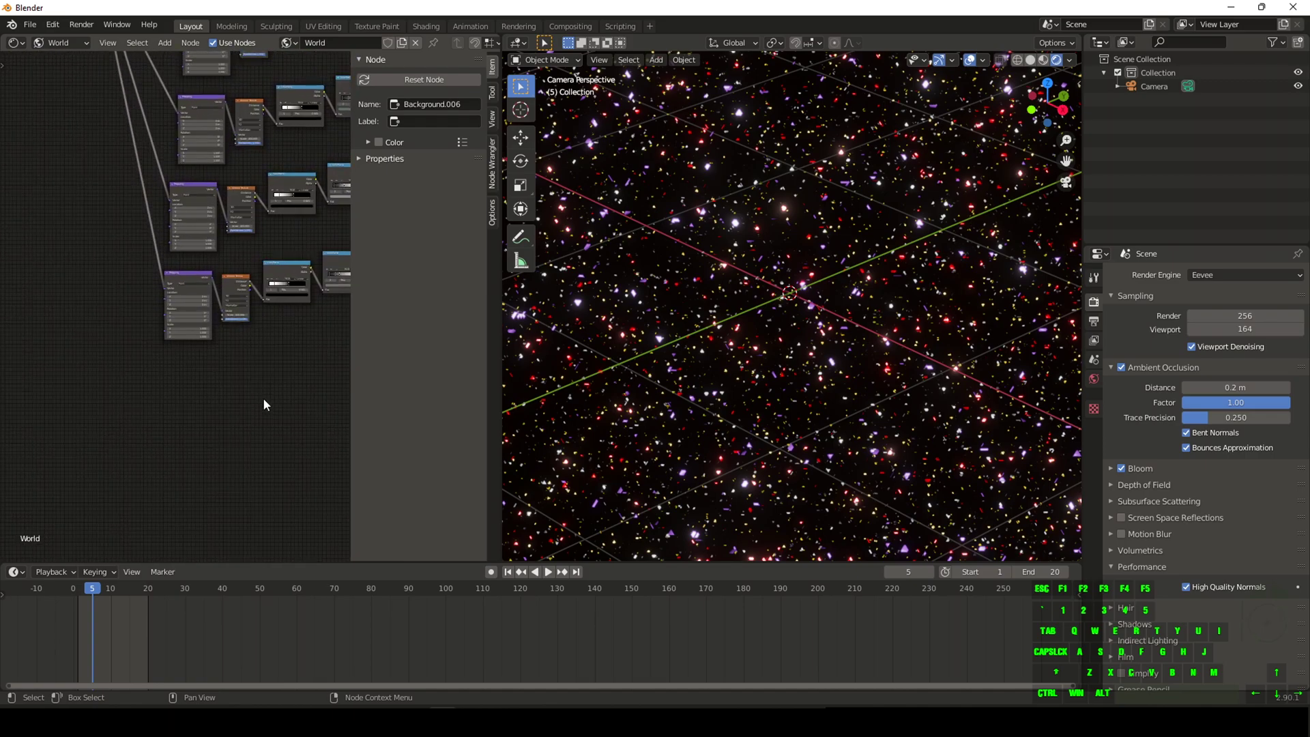
scroll(283, 445, "up", 2)
middle_click_drag(281, 451, 189, 400)
scroll(272, 356, "up", 1)
key("shift+a")
left_click(191, 400)
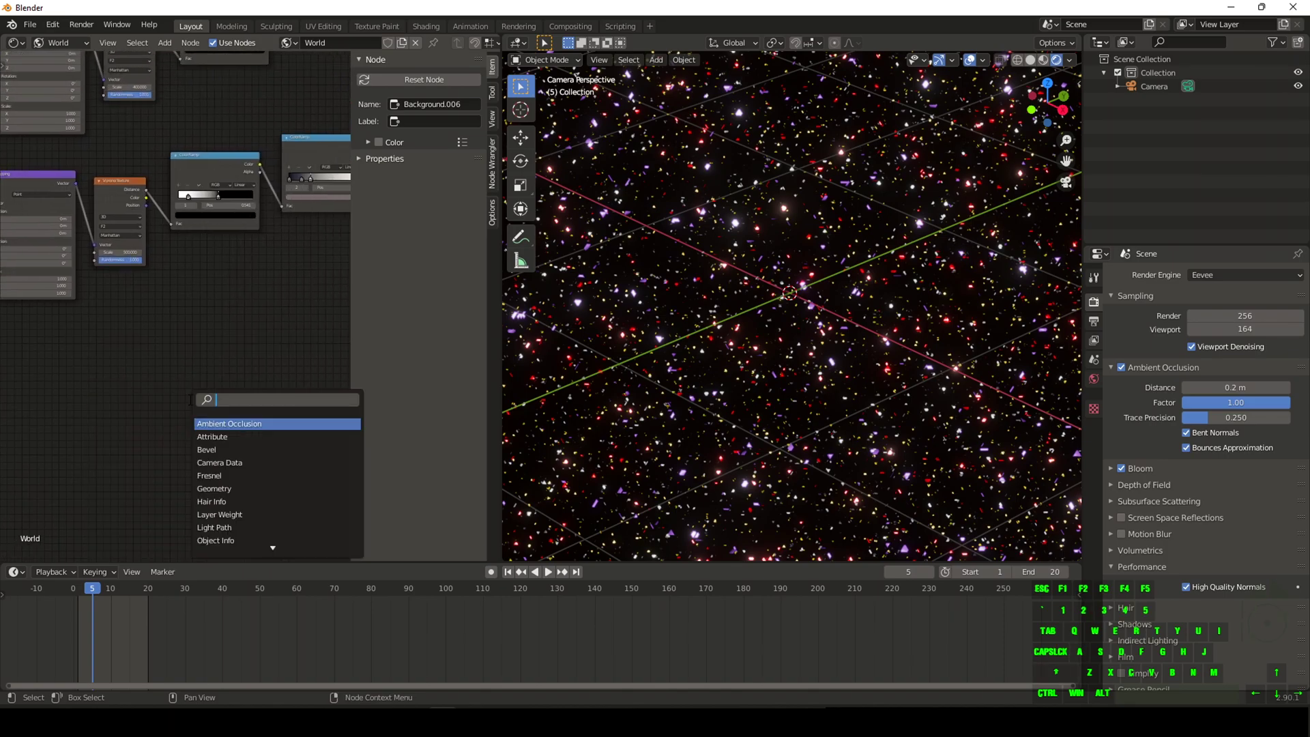
type("noi")
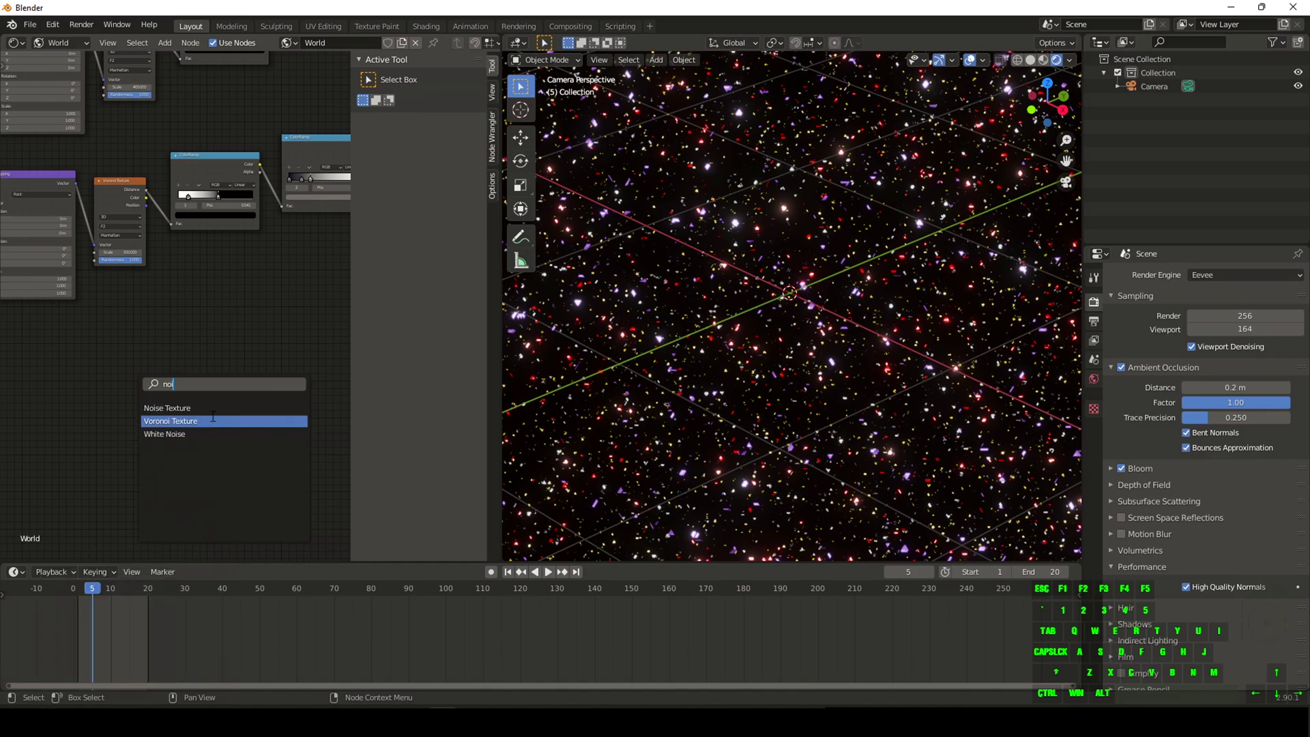
left_click(198, 408)
left_click(180, 409)
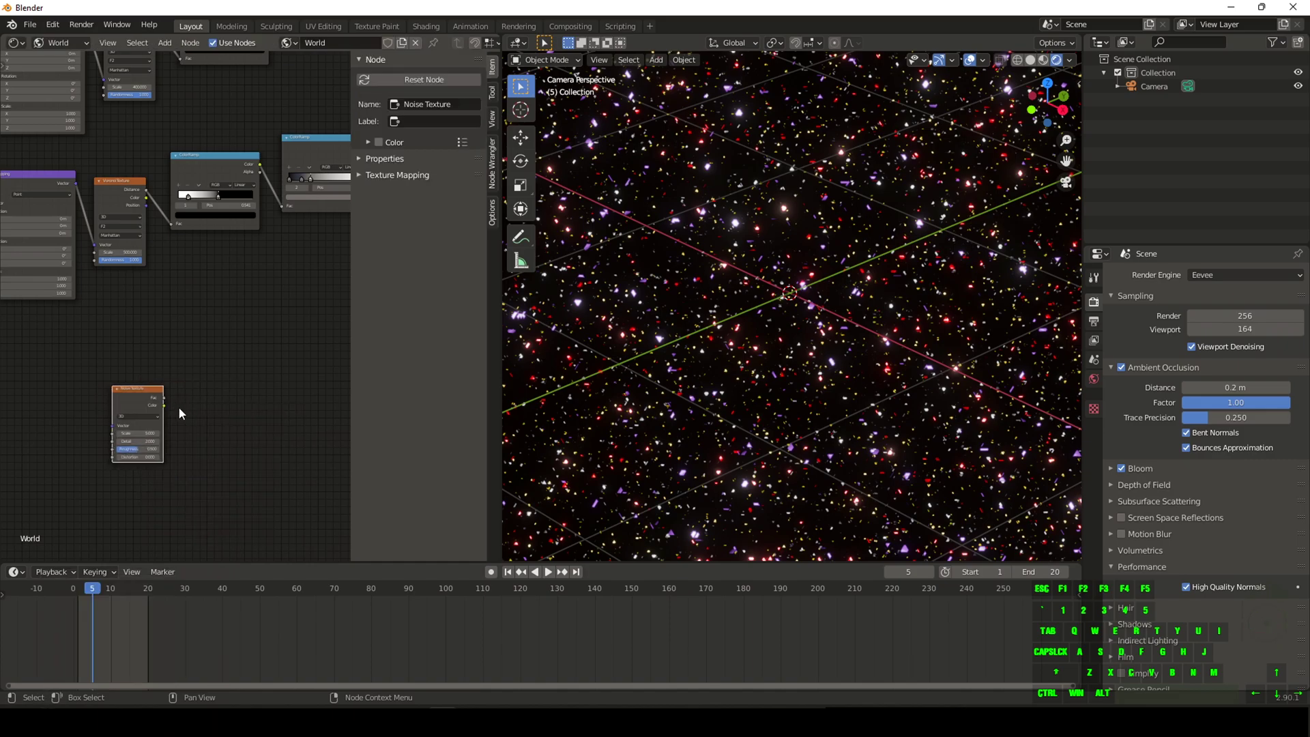
key("ctrl+t")
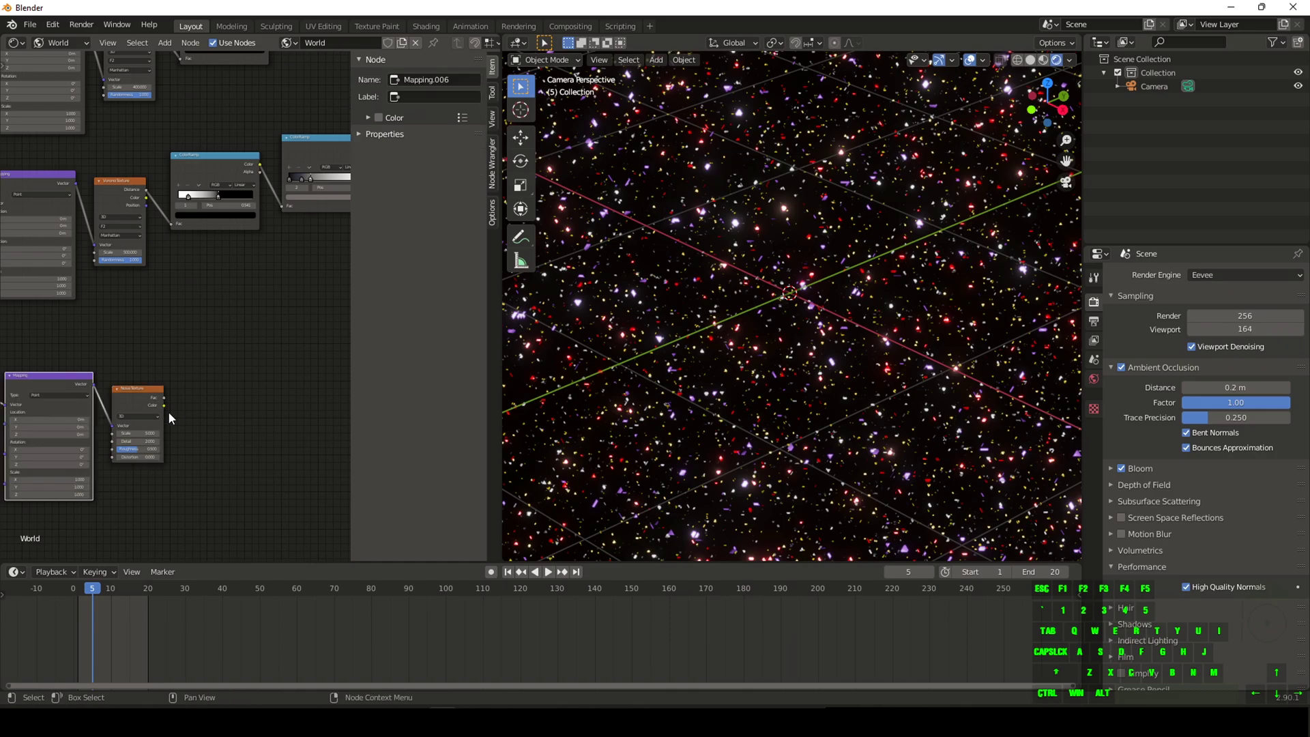
Step: Add a ColorRamp node and connect the Noise Texture's Fac output to its Fac input
middle_click_drag(137, 509, 273, 497)
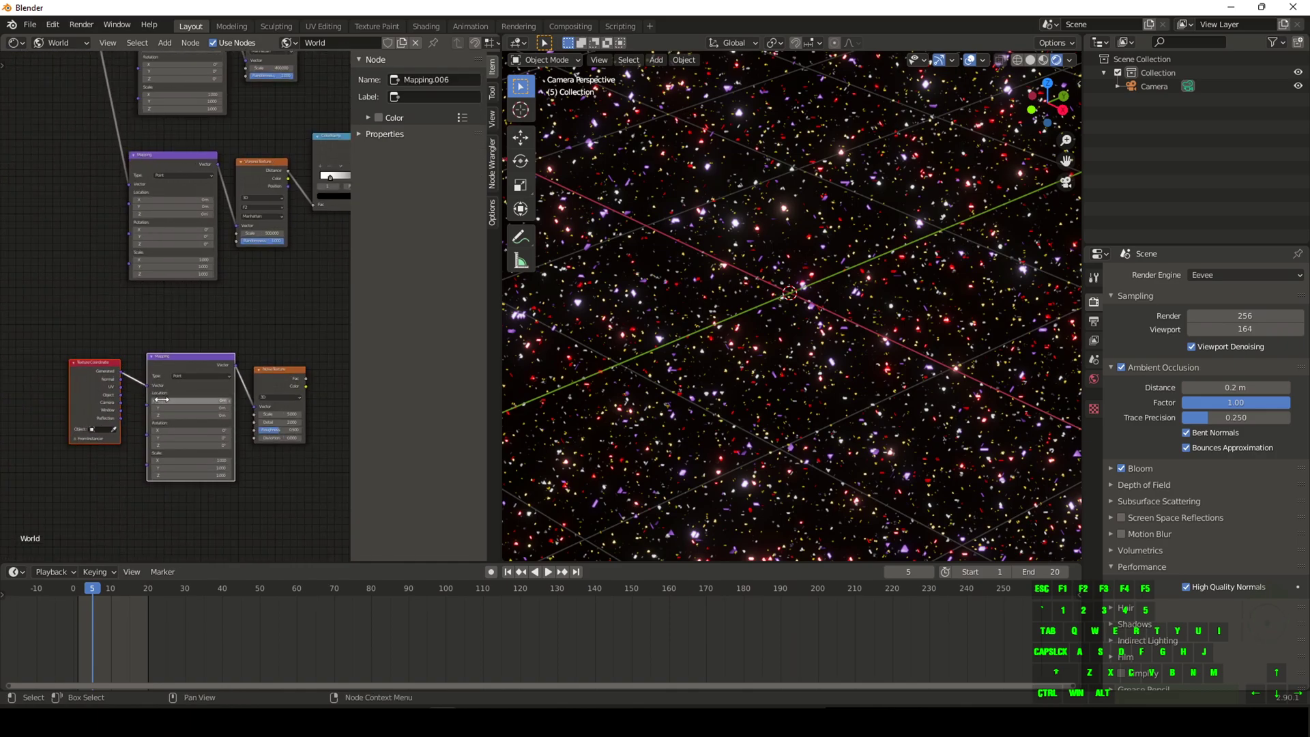
middle_click_drag(347, 398, 246, 393)
scroll(246, 393, "up", 1)
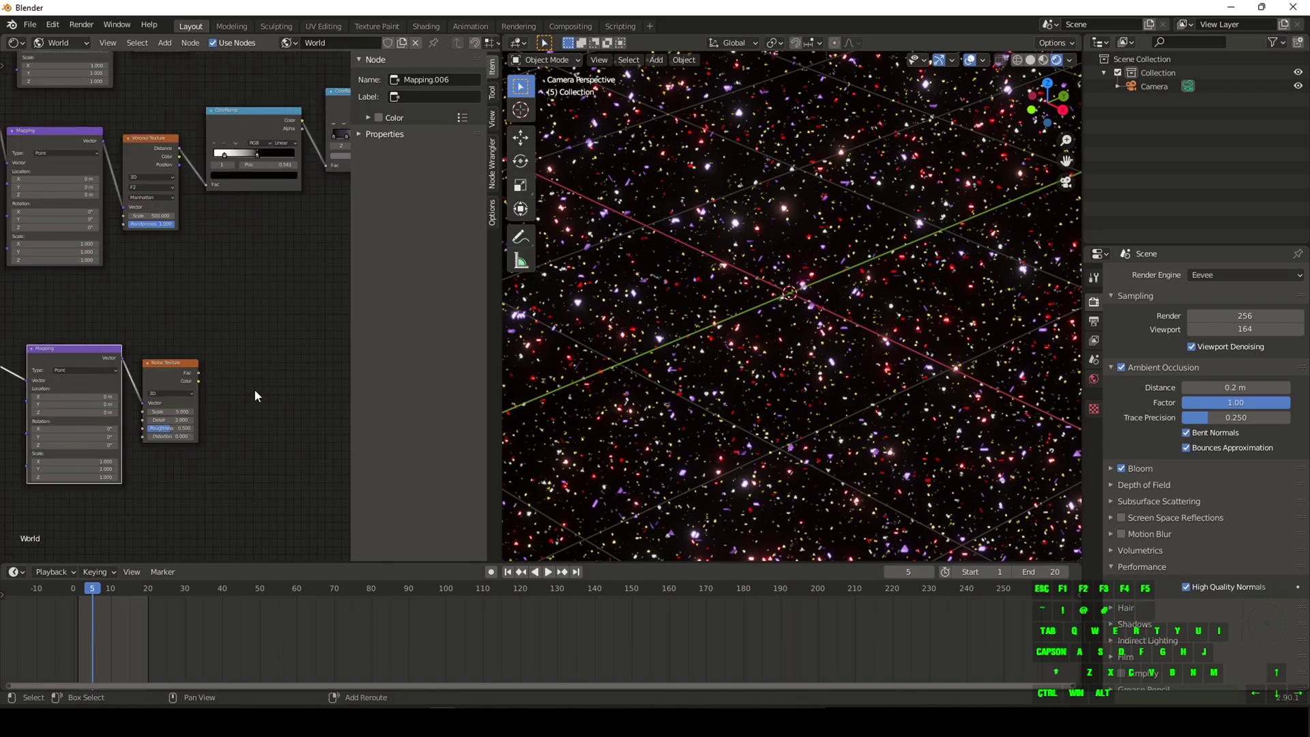
key("shift+a")
type("c")
left_click_drag(199, 373, 228, 406)
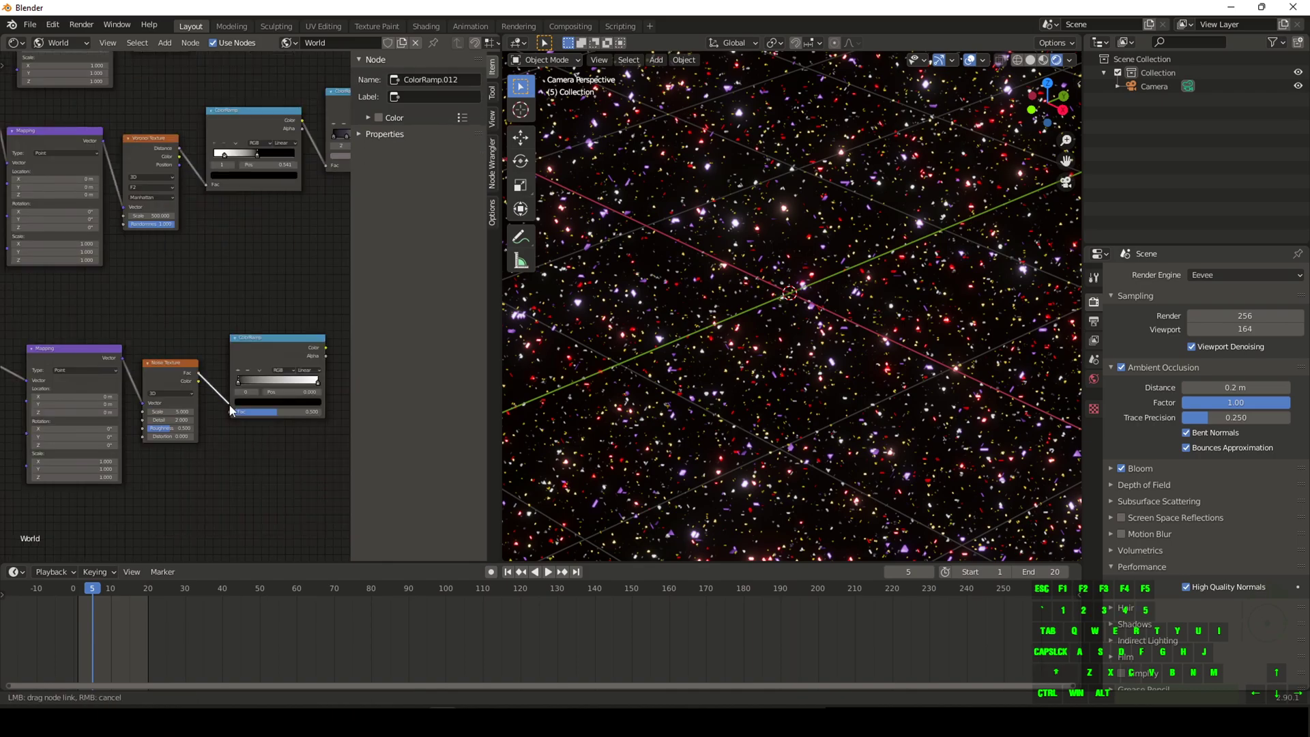
Step: Insert another Add Shader node between the black Background and the final Add Shader
scroll(292, 509, "down", 10)
middle_click_drag(295, 396, 234, 360)
middle_click_drag(283, 272, 188, 468)
scroll(292, 249, "up", 1)
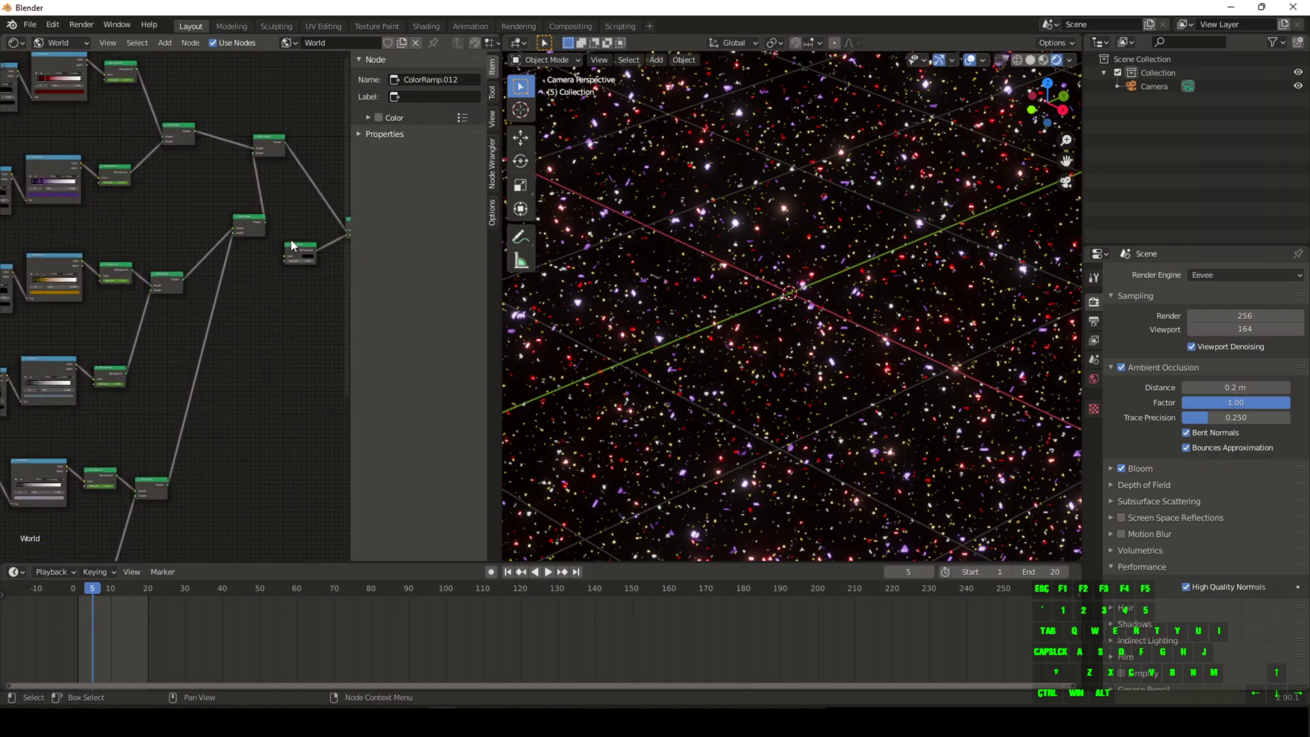
middle_click_drag(278, 365, 216, 400)
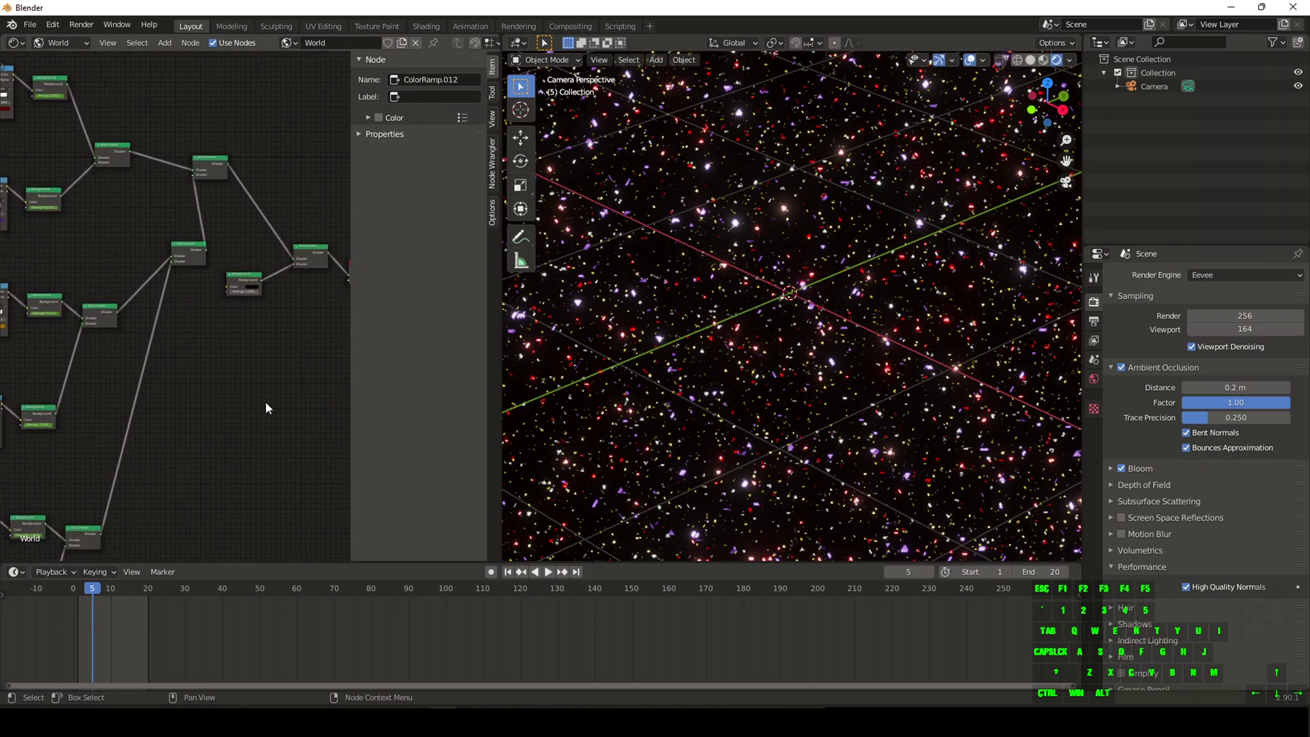
scroll(265, 403, "up", 2)
middle_click_drag(277, 429, 144, 437)
scroll(177, 334, "up", 1)
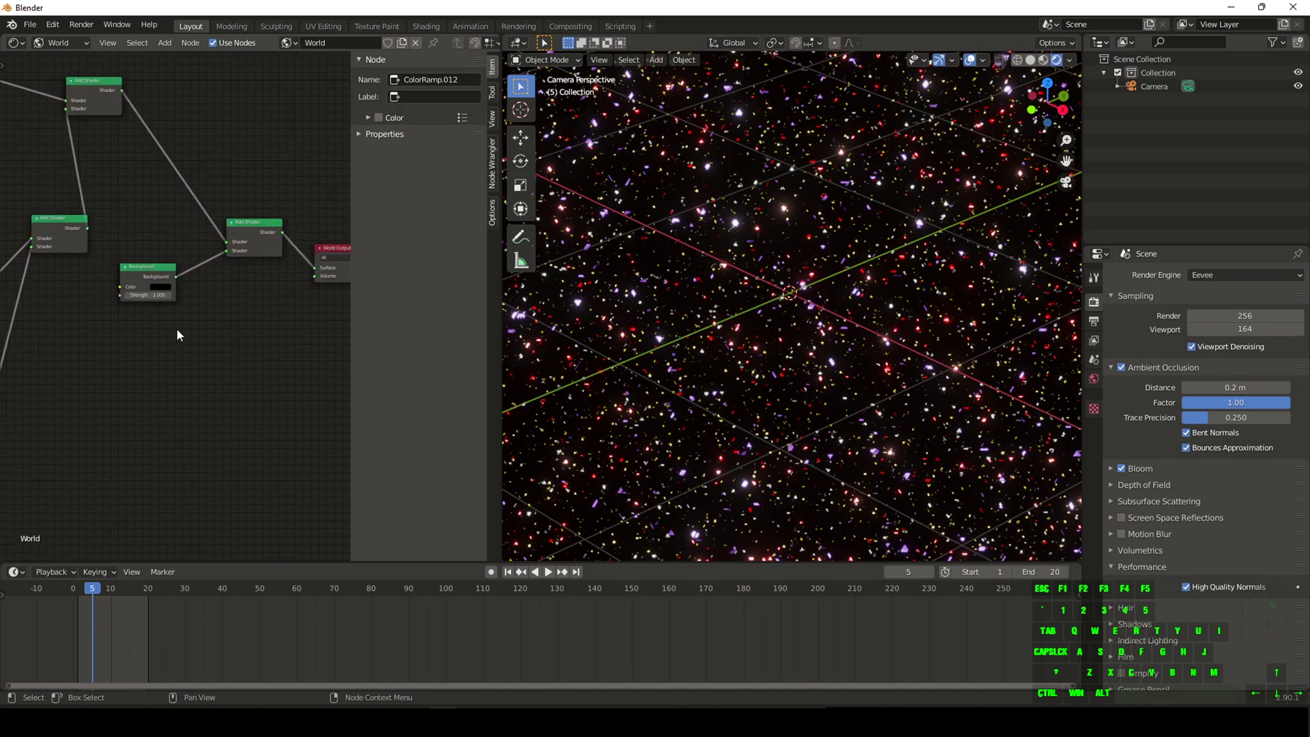
key("shift+a")
left_click(198, 264)
type("add")
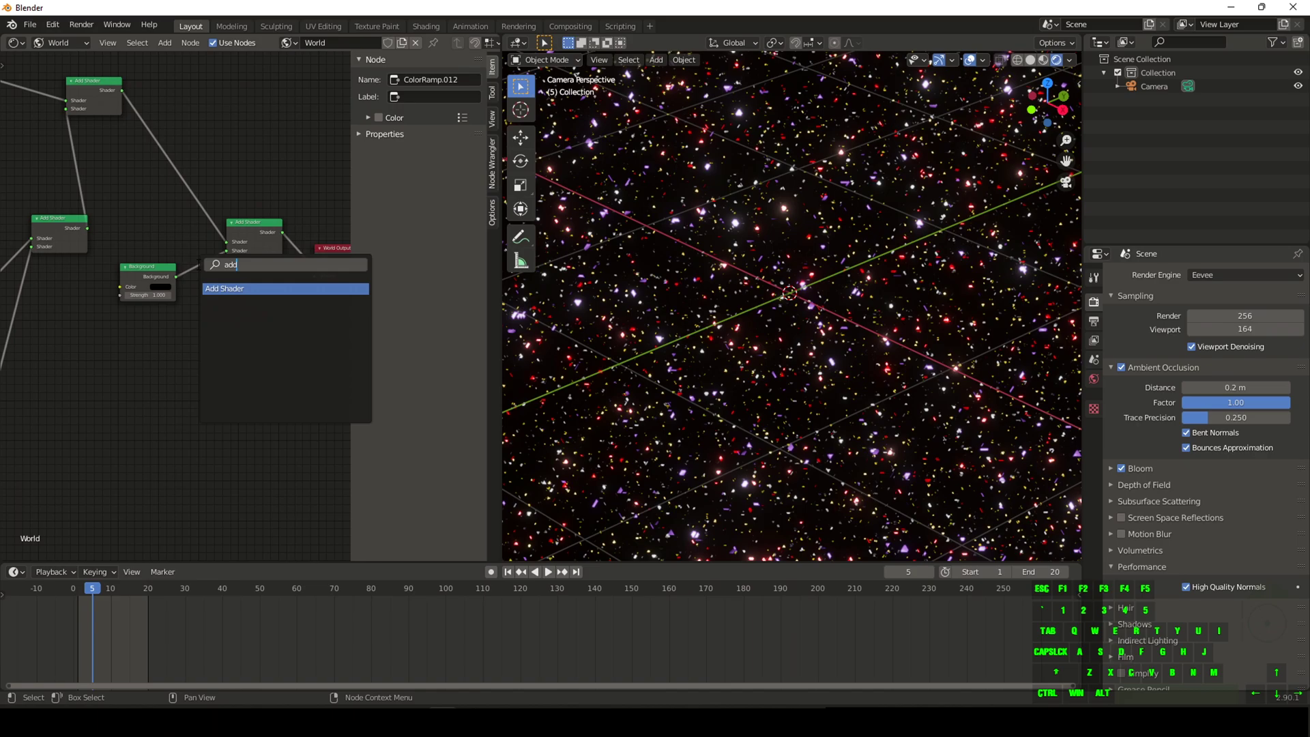
left_click(230, 289)
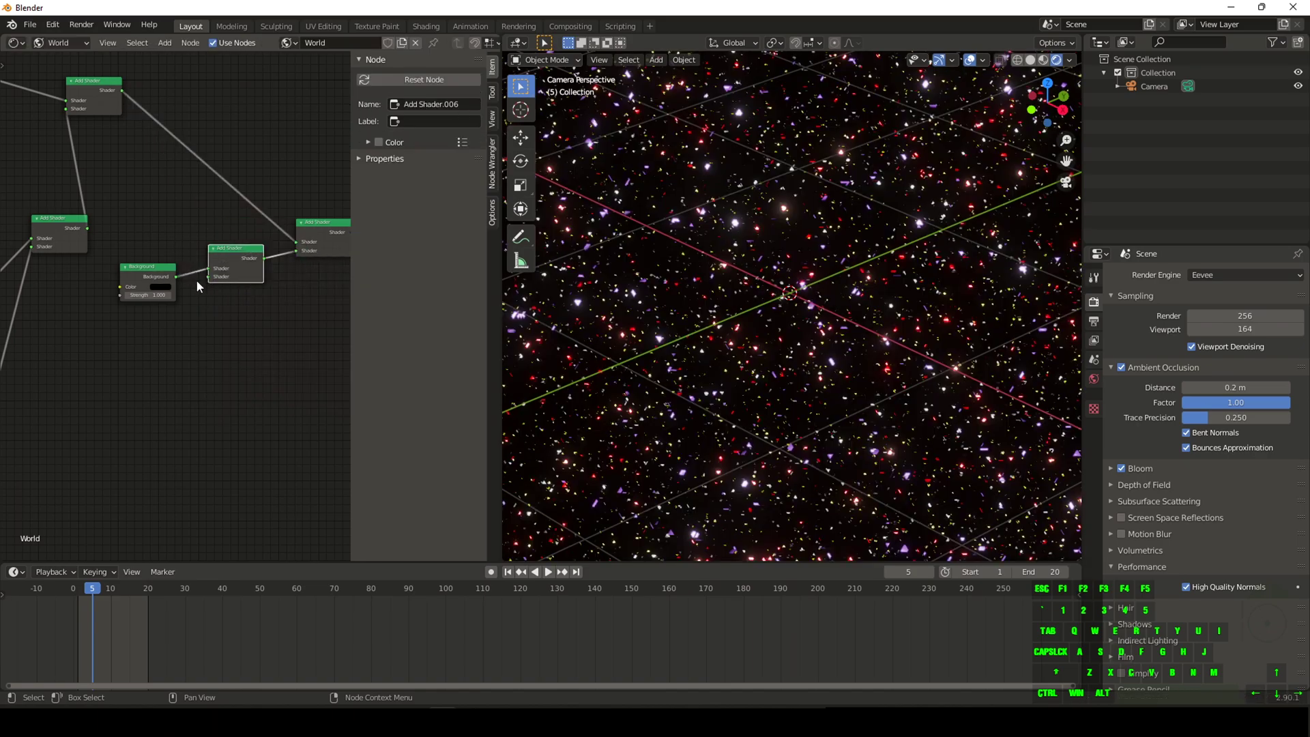
Step: Connect the noise ColorRamp's Color output to the second input of the Add Shader following the black Background
left_click(206, 276)
scroll(212, 461, "down", 5)
left_click_drag(113, 377, 273, 143)
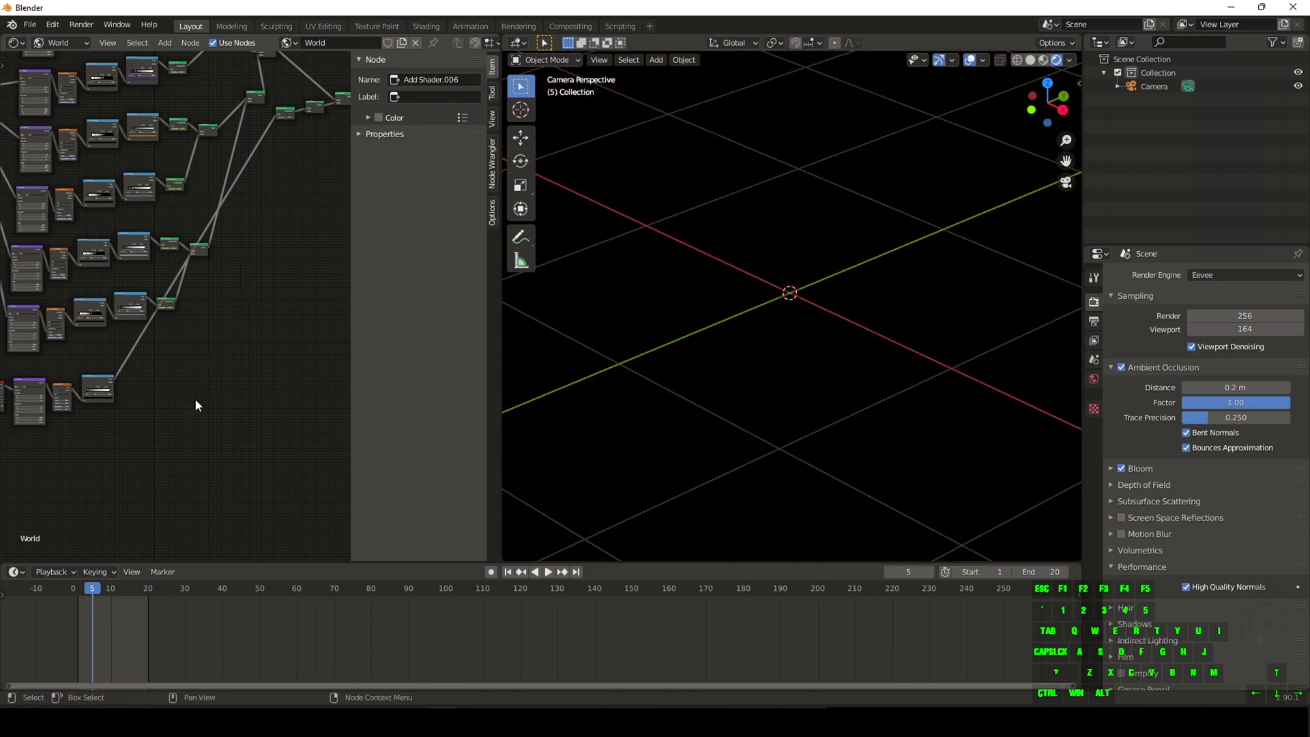
Step: Move the noise ColorRamp's white stop to position 0.109
scroll(191, 402, "up", 2)
middle_click_drag(145, 410, 710, 403)
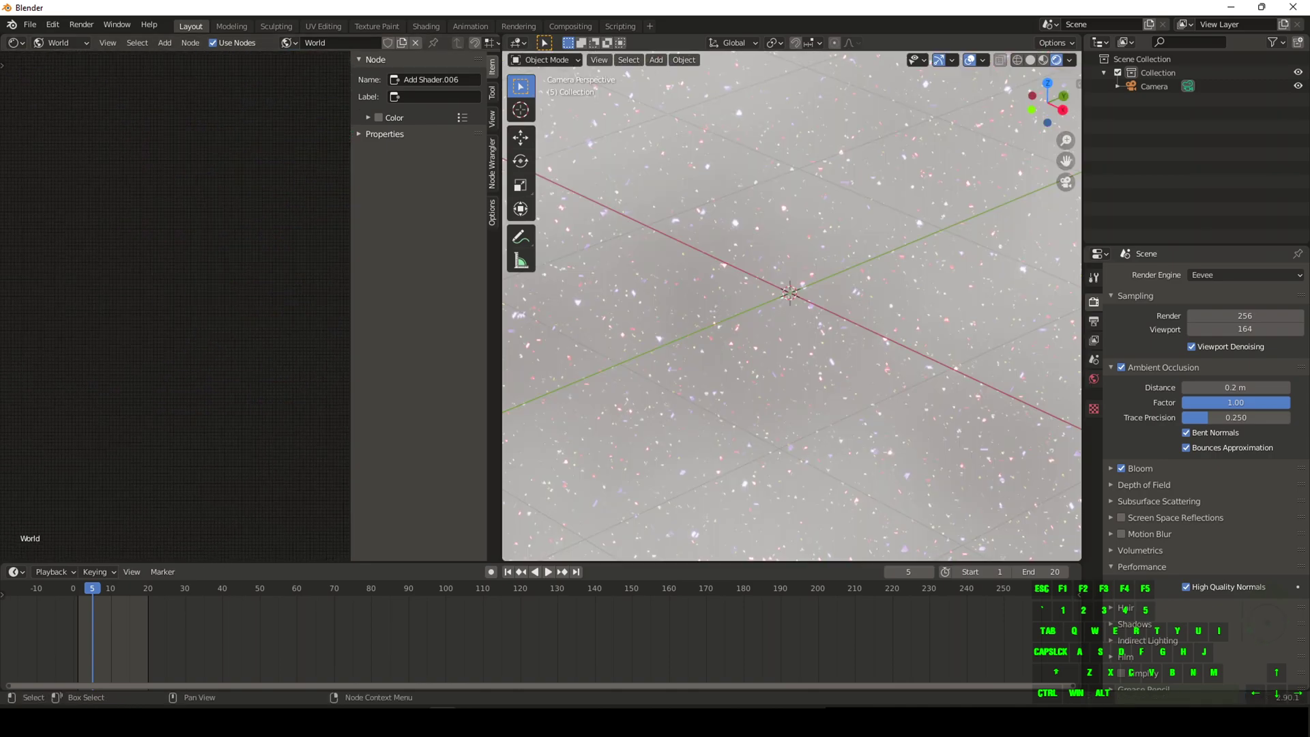
scroll(146, 412, "down", 5)
middle_click_drag(266, 399, 102, 396)
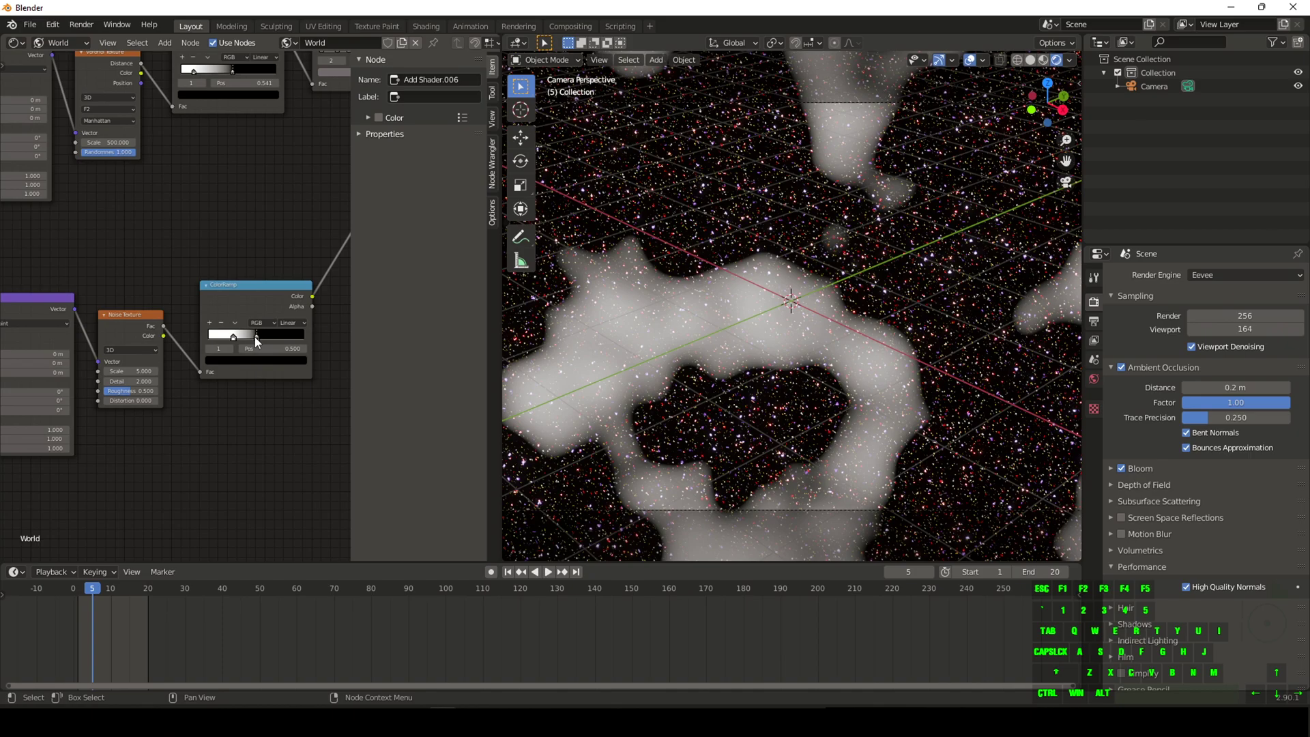
left_click_drag(235, 340, 214, 340)
Step: Set the Noise Texture's Scale to 8 and Detail to 16
middle_click_drag(177, 448, 232, 460)
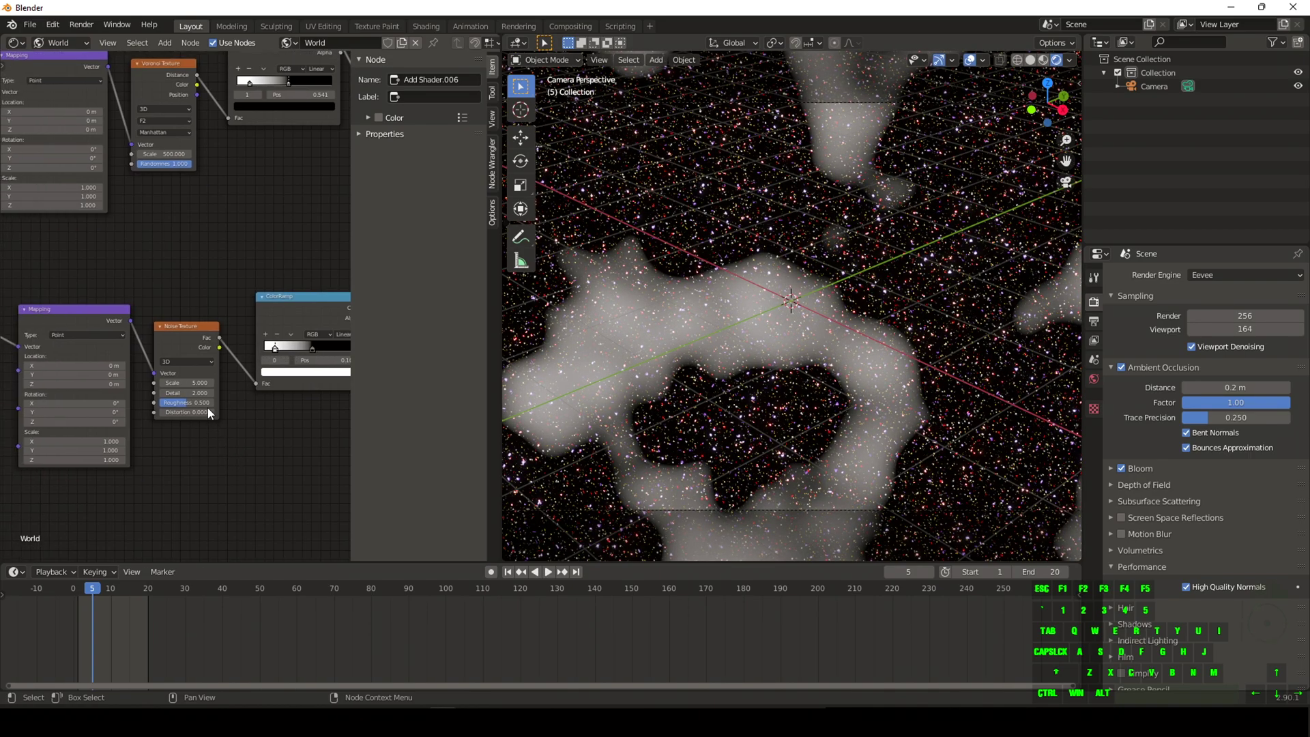
left_click(176, 383)
type("8")
key("Return")
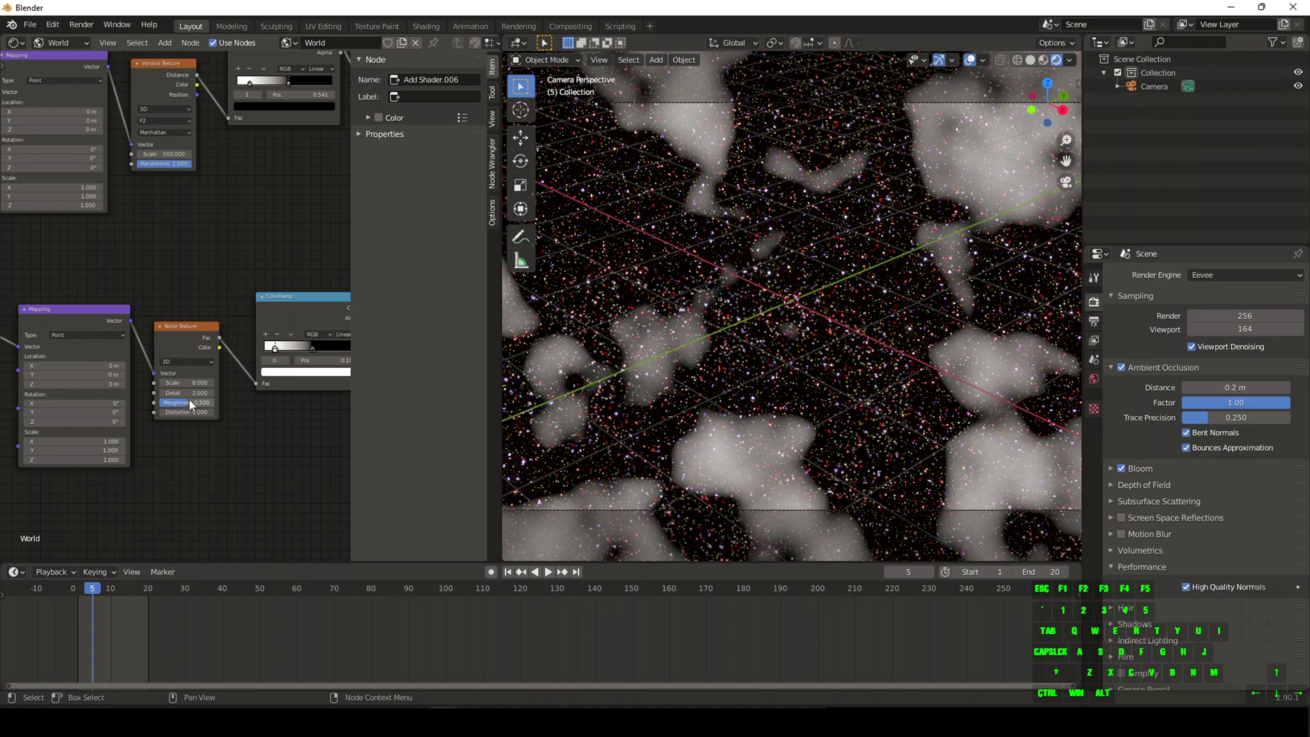
left_click(189, 392)
type("16")
key("Return")
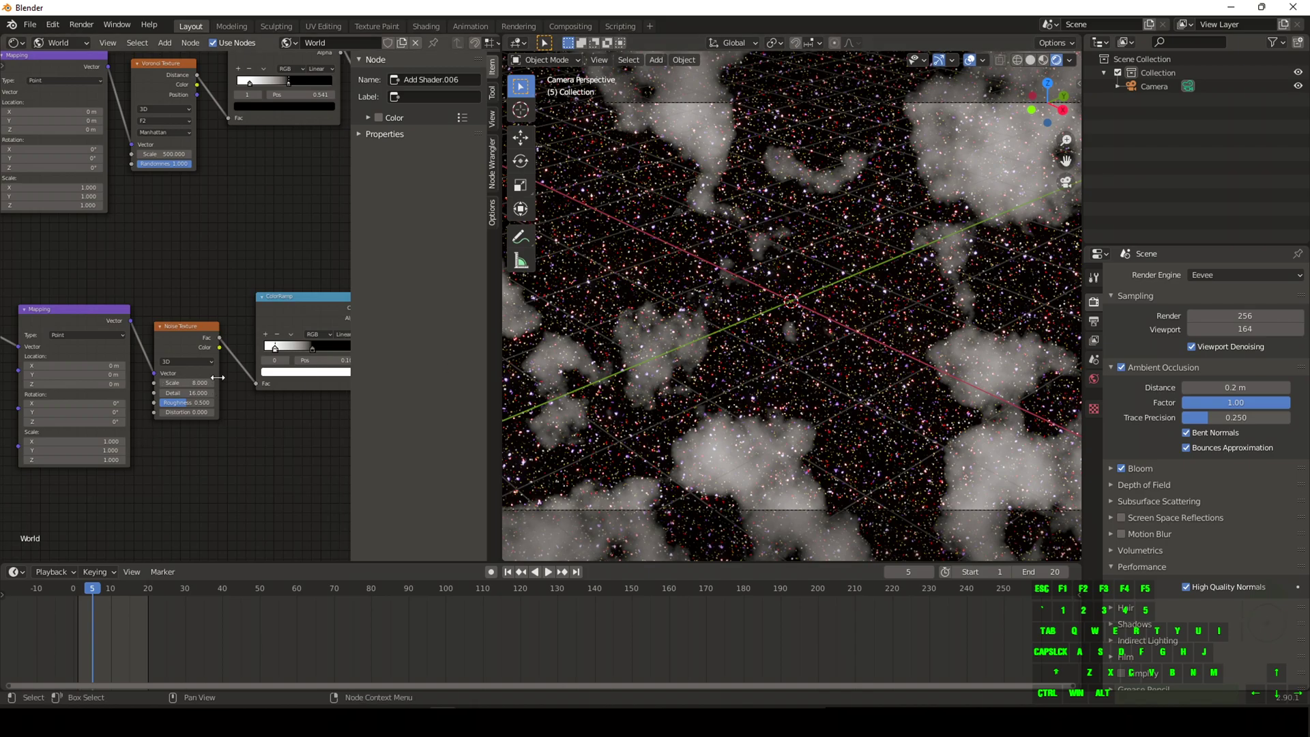
Step: Add an intermediate colour stop to the noise ColorRamp between its black and white stops
middle_click_drag(283, 438, 199, 475)
scroll(199, 471, "up", 1)
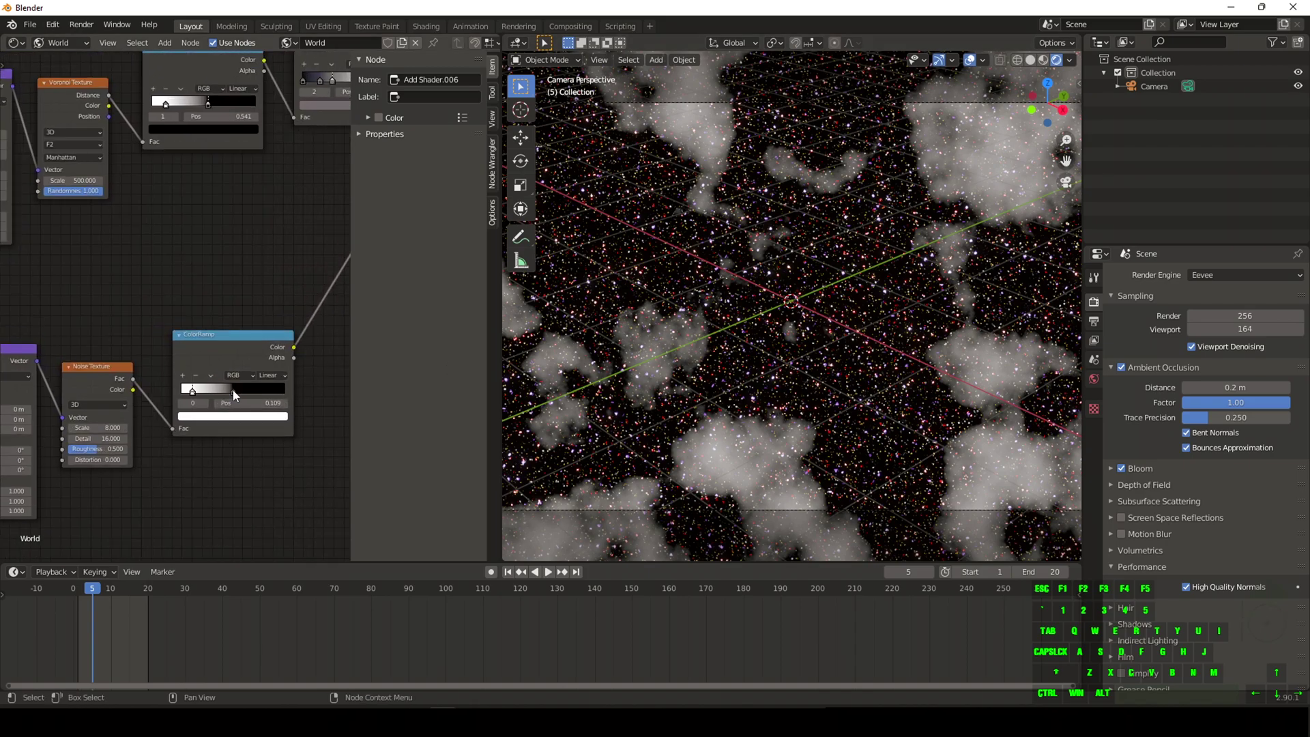
left_click(233, 390)
left_click(241, 417)
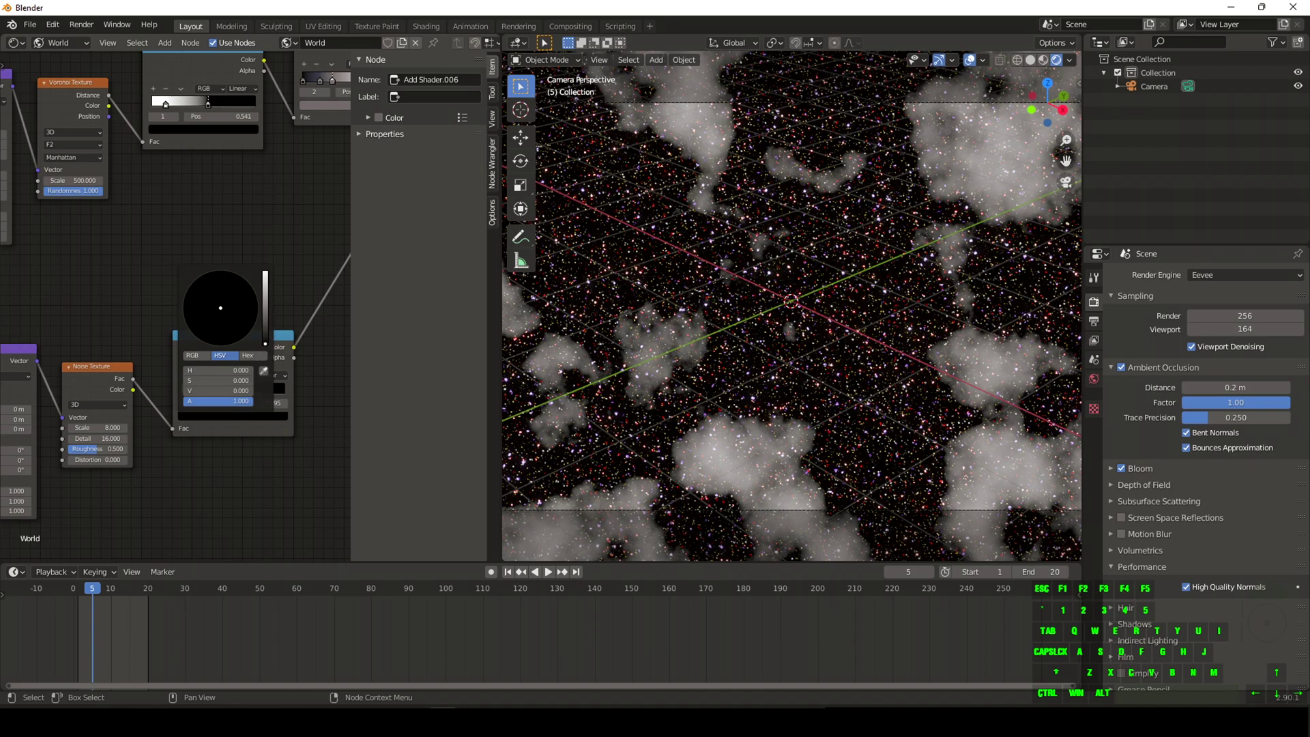
mouse_move(265, 344)
left_mouse_down()
mouse_move(265, 332)
mouse_move(265, 345)
left_mouse_up()
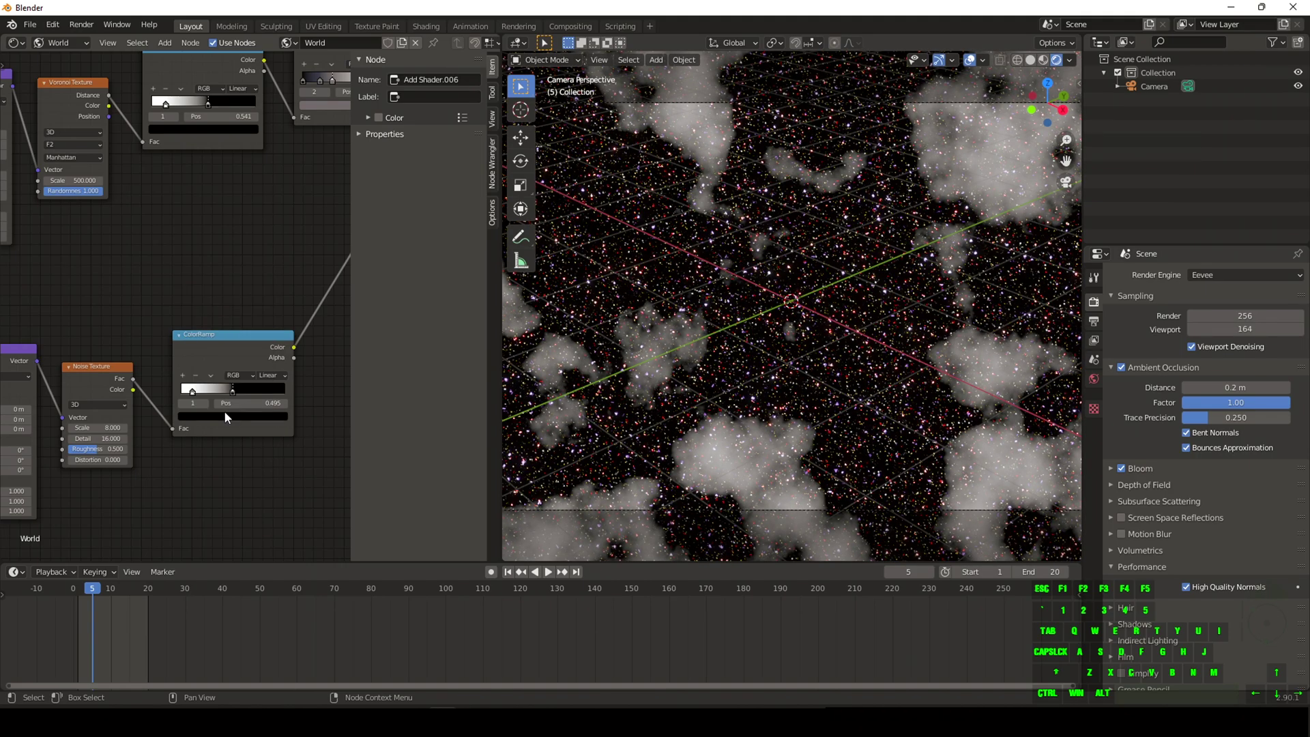
left_click(207, 390)
left_click(182, 375)
left_click(182, 375)
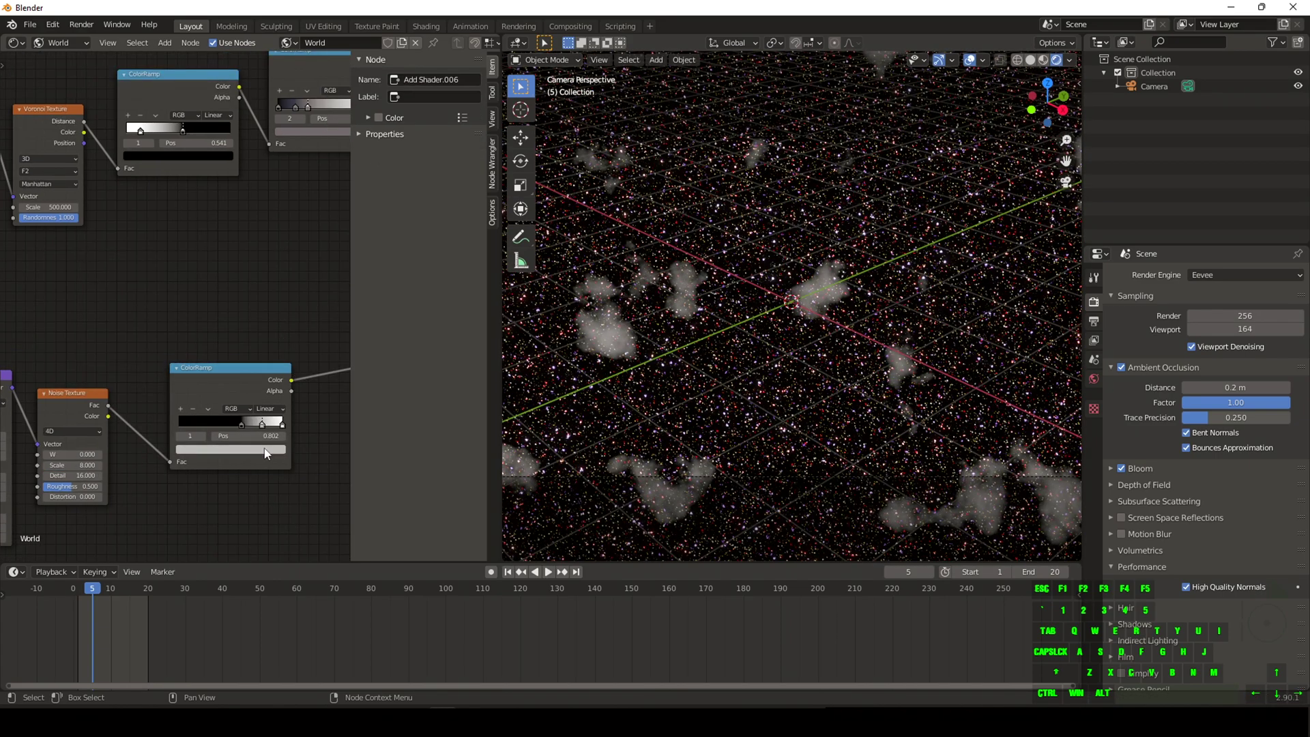
Step: Change the noise ColorRamp's middle stop from grey to a saturated purple
left_click(266, 450)
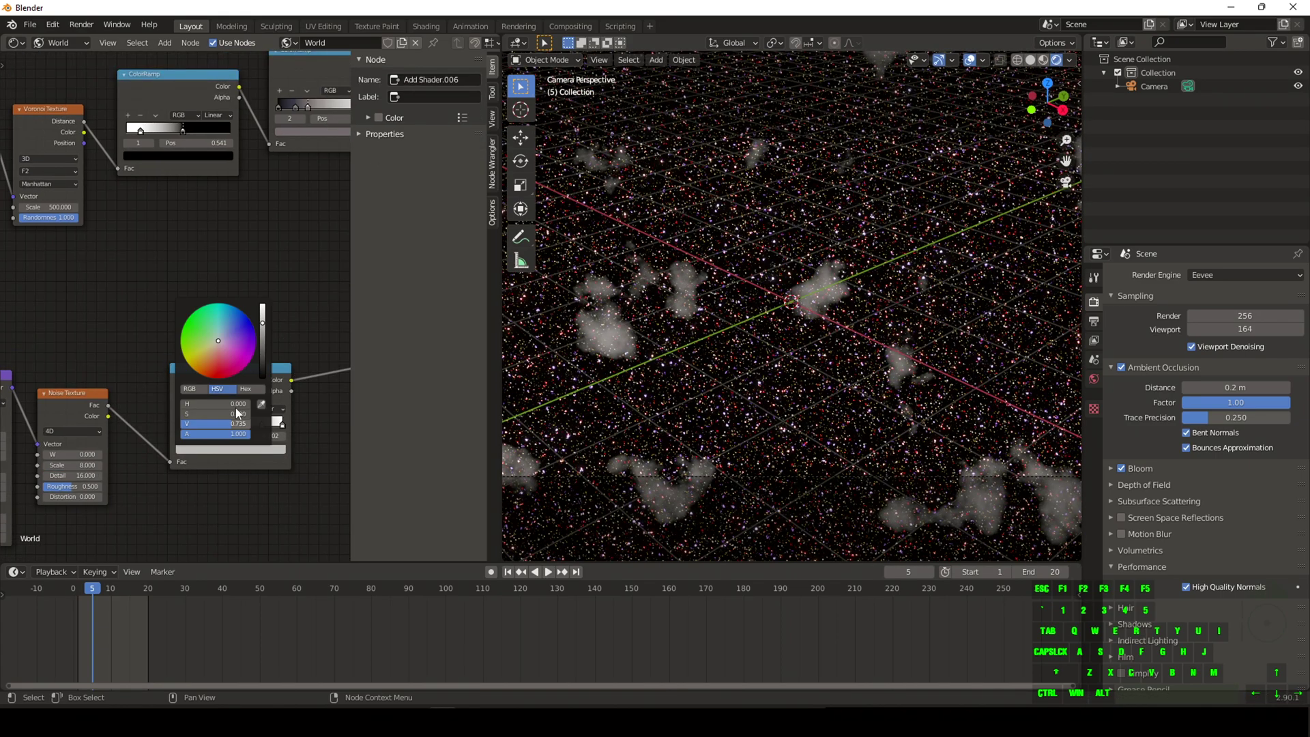
left_click(221, 365)
mouse_move(223, 365)
left_mouse_down()
mouse_move(194, 354)
mouse_move(201, 317)
mouse_move(236, 316)
mouse_move(255, 348)
left_mouse_up()
Step: Insert a keyframe on the 4D Noise Texture's W value of 0 at frame 0
middle_click_drag(154, 531, 296, 514)
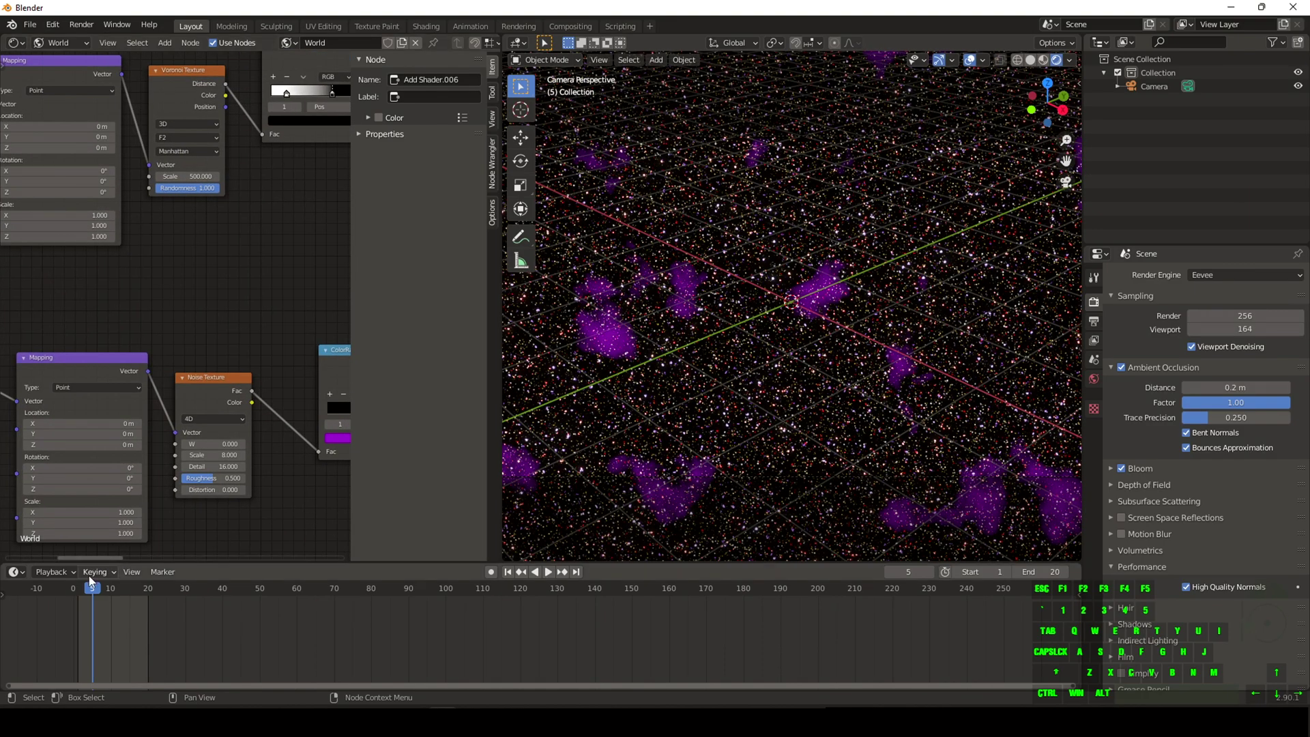
left_click(77, 589)
left_click(75, 592)
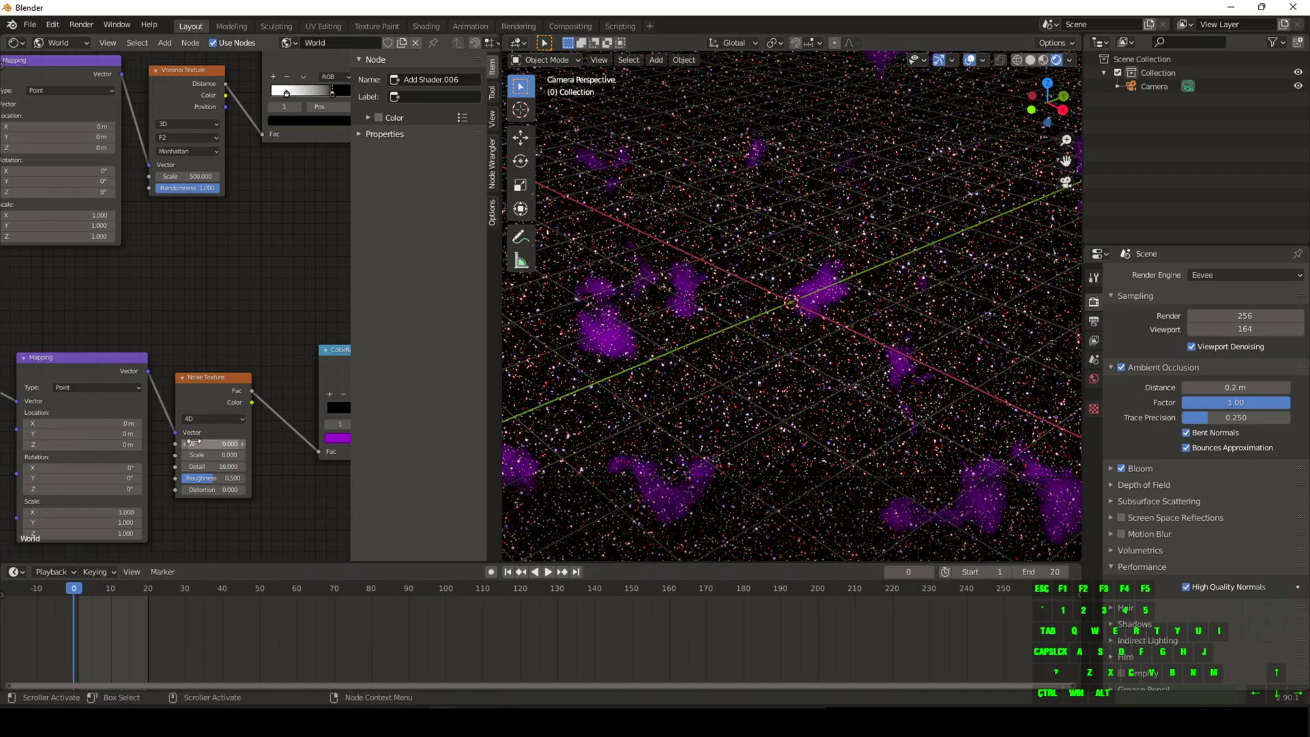
right_click(201, 444)
left_click(201, 442)
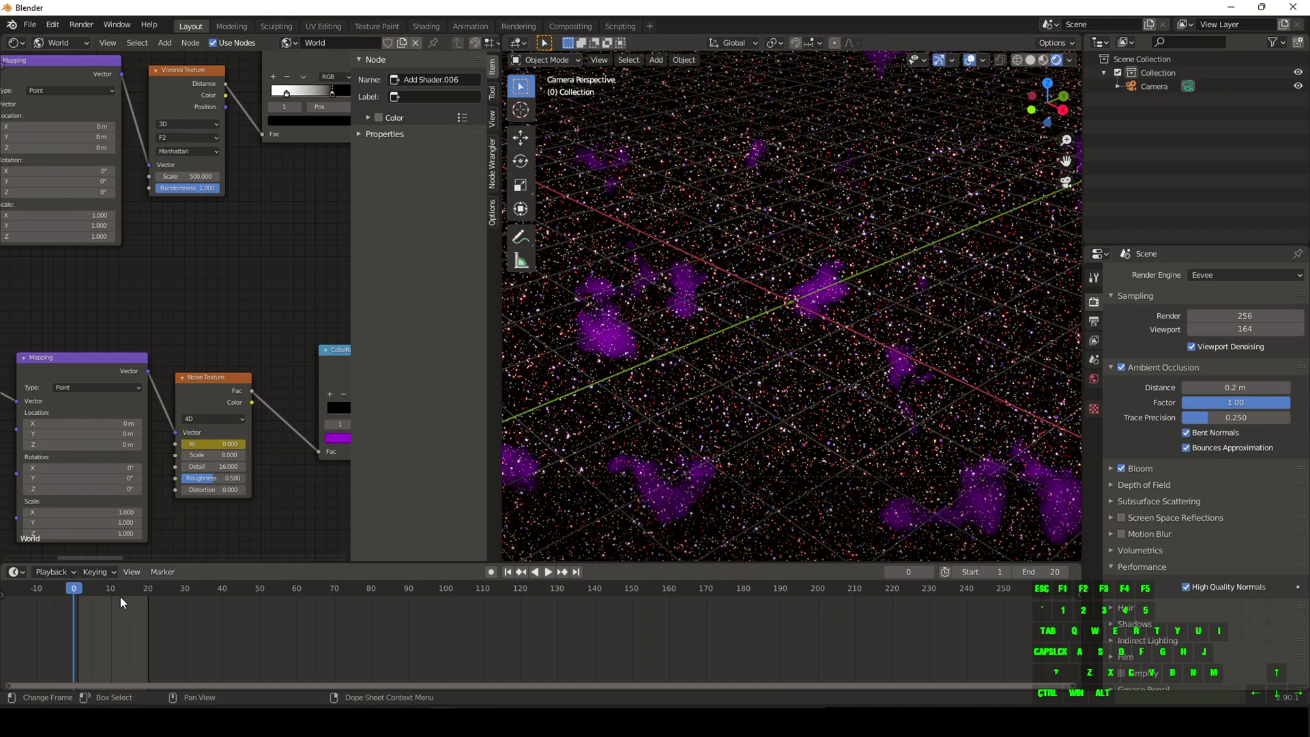
Step: Set the Noise Texture's W to 0.3 at frame 20 and keyframe it
left_click(150, 590)
double_click(214, 442)
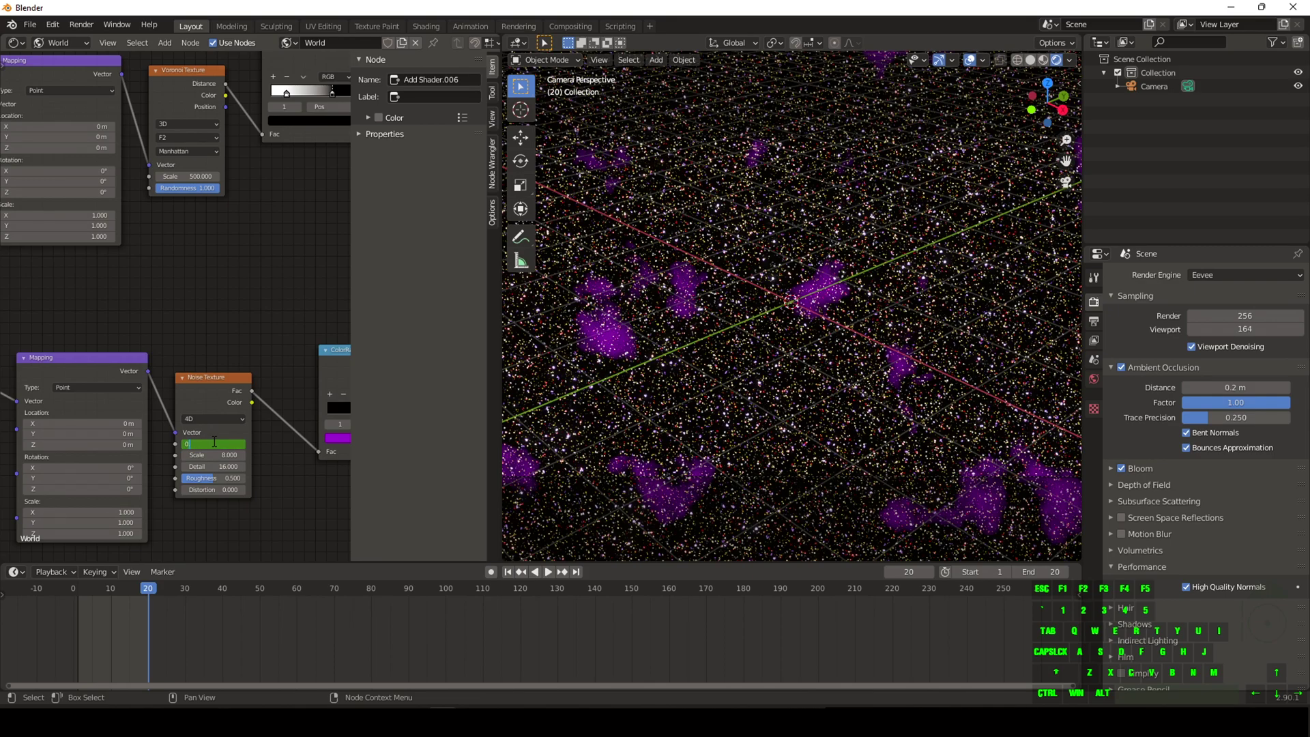
type("0.3")
key("Return")
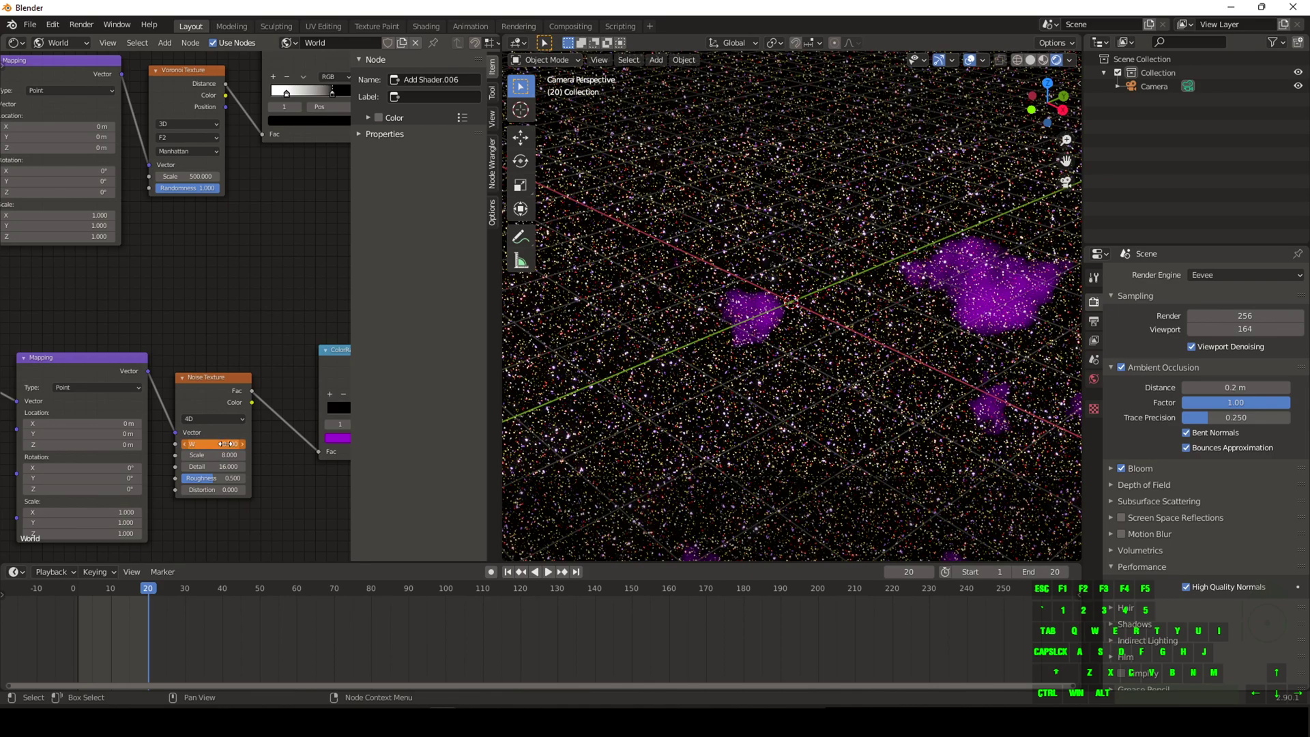
right_click(226, 444)
left_click(225, 447)
Step: Scrub through the 20-frame range to preview the animated purple nebula
left_click(85, 584)
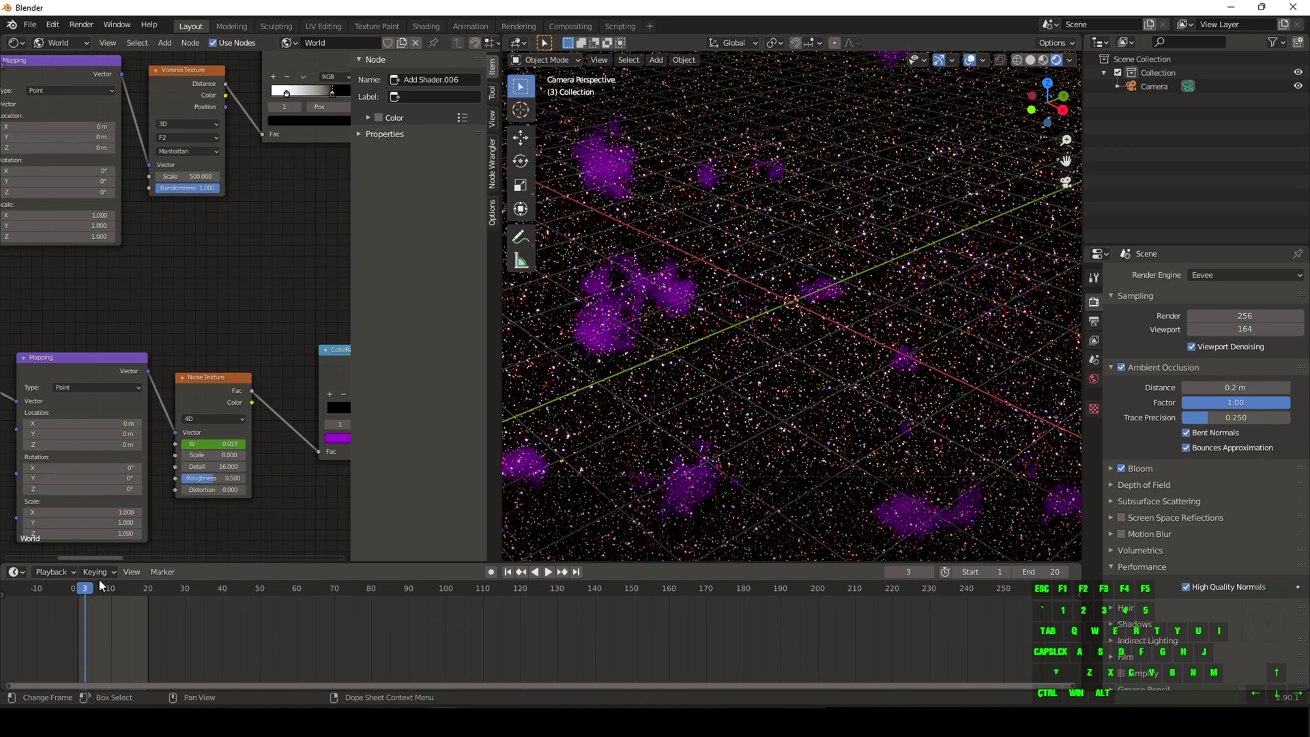
left_click(116, 583)
left_click_drag(125, 591, 142, 591)
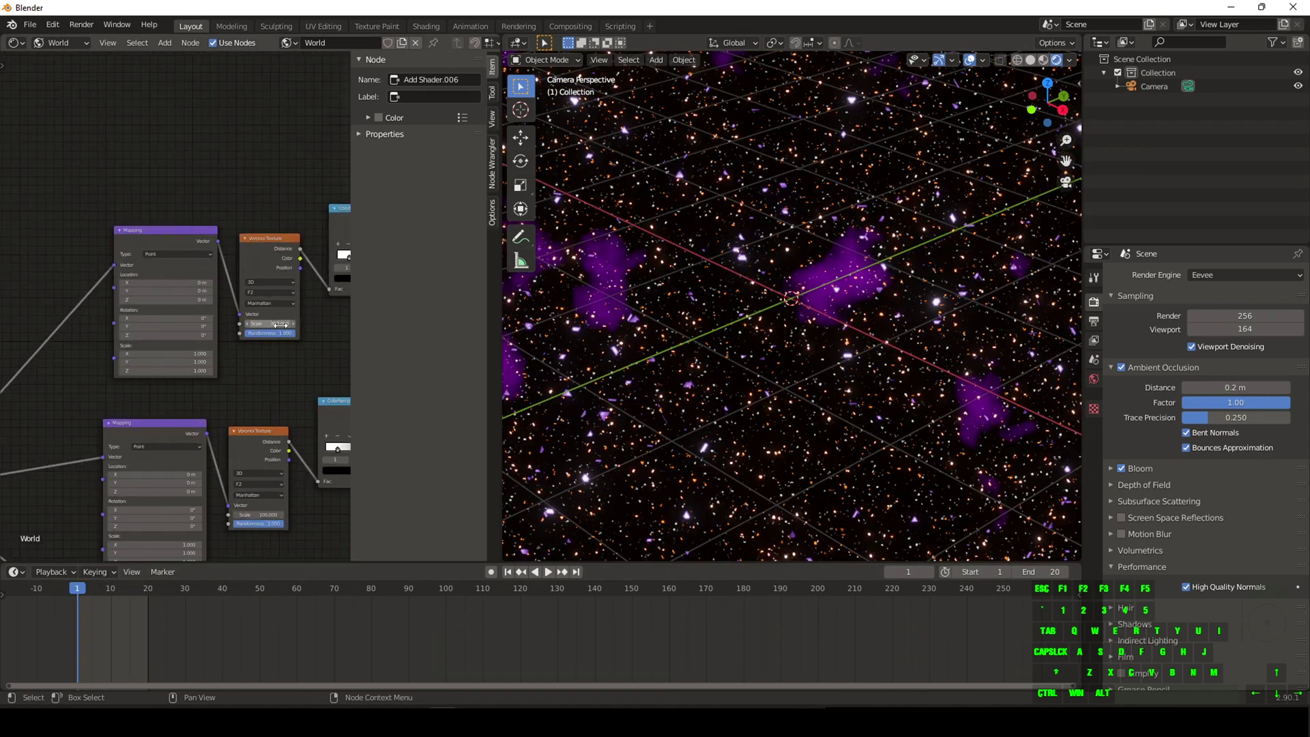
Step: Review the Mapping and Voronoi Texture scale settings of each star layer in the World node tree
scroll(308, 290, "up", 1)
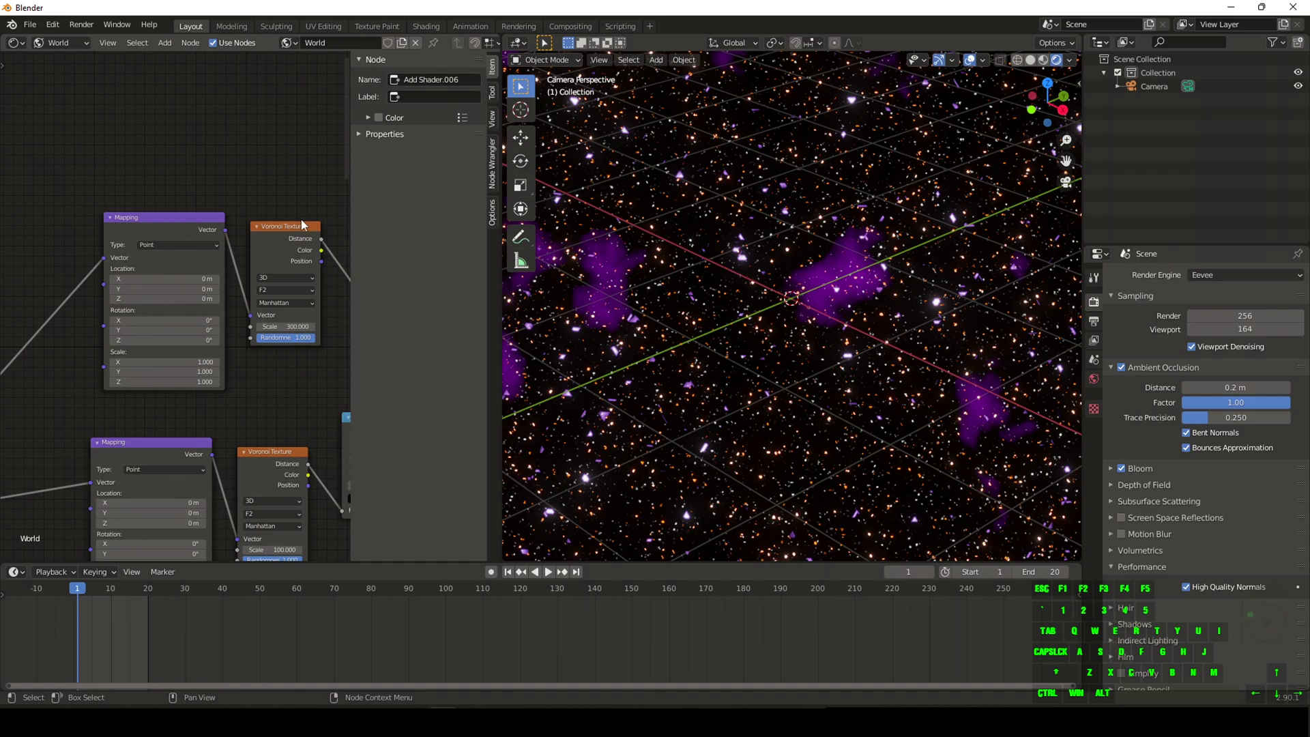
middle_click_drag(296, 421, 257, 200)
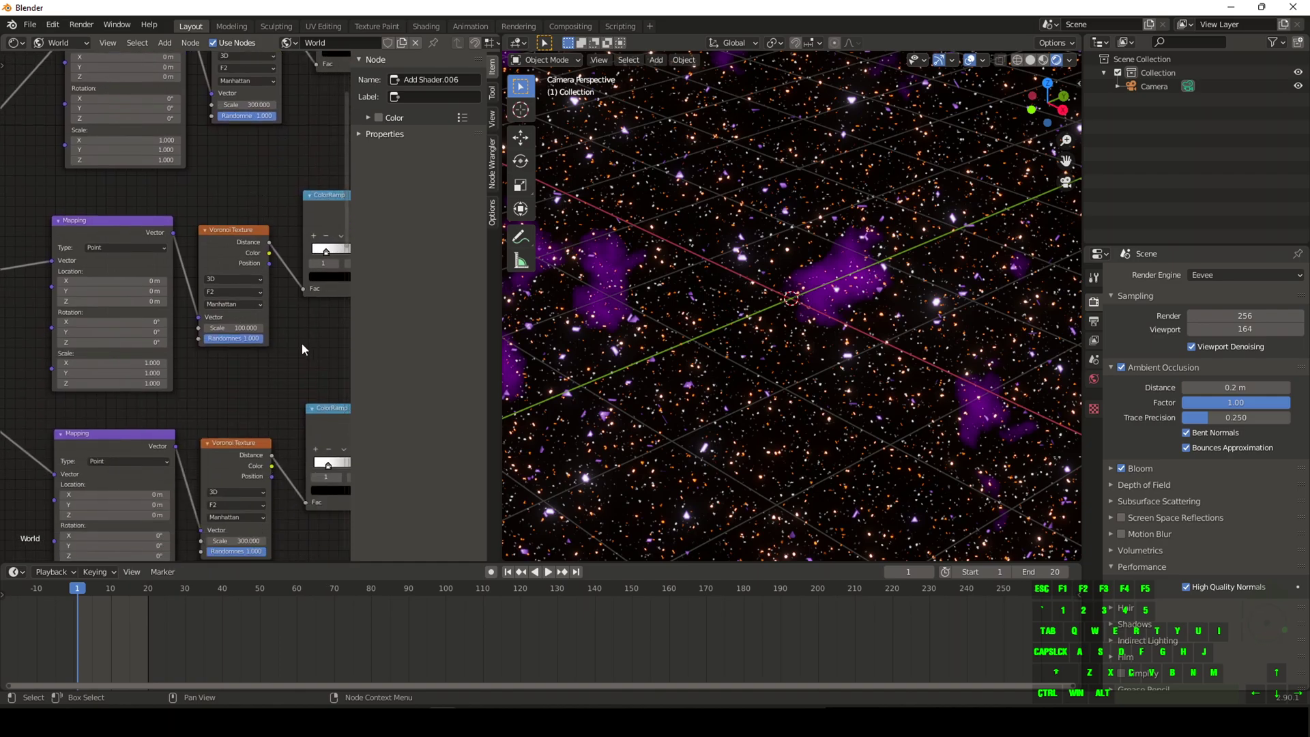
middle_click_drag(277, 410, 279, 292)
scroll(256, 380, "up", 1)
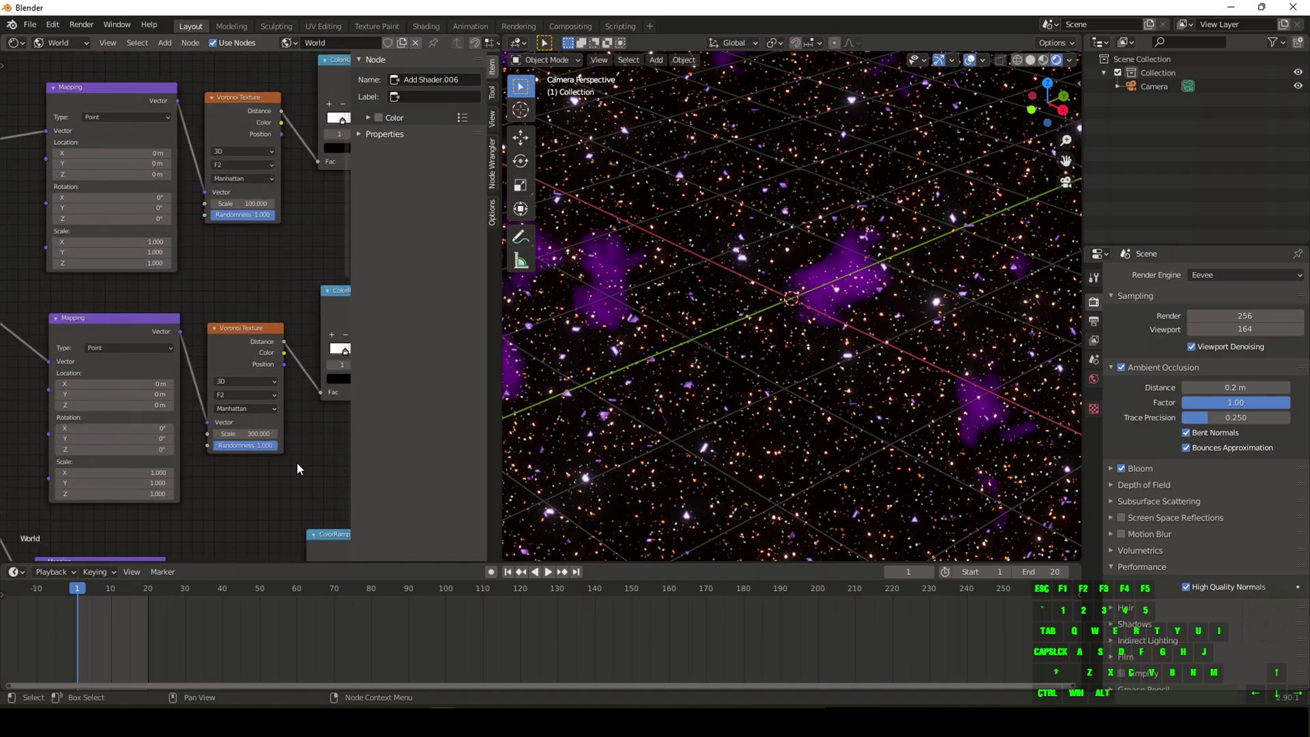
middle_click_drag(296, 461, 293, 197)
middle_click_drag(290, 453, 323, 253)
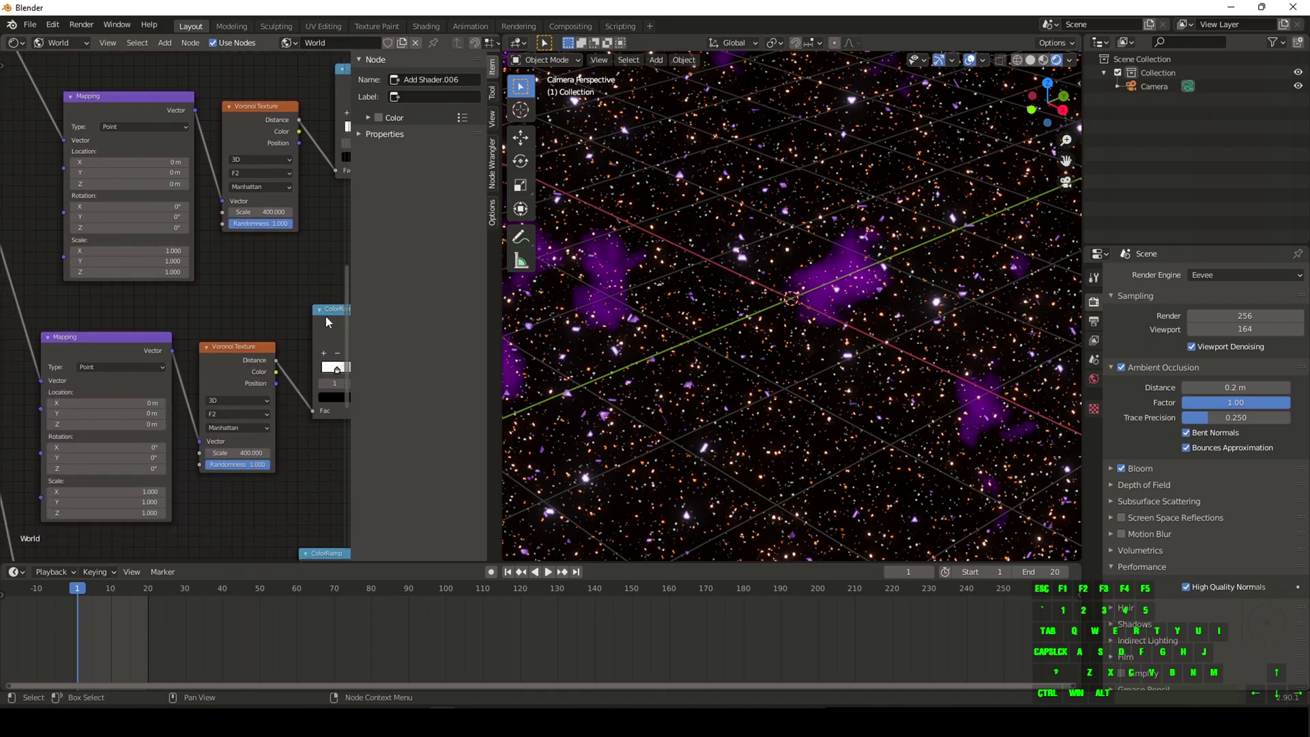
middle_click_drag(273, 481, 291, 247)
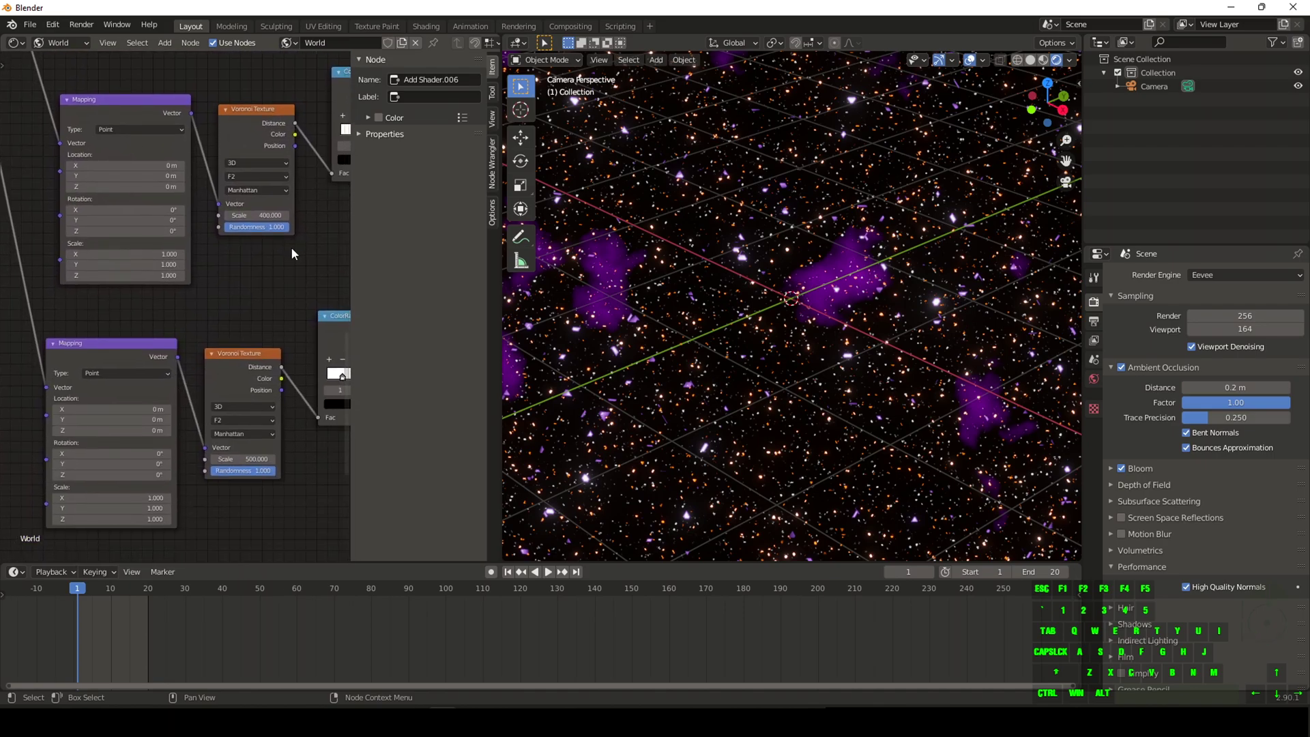
scroll(298, 489, "down", 3)
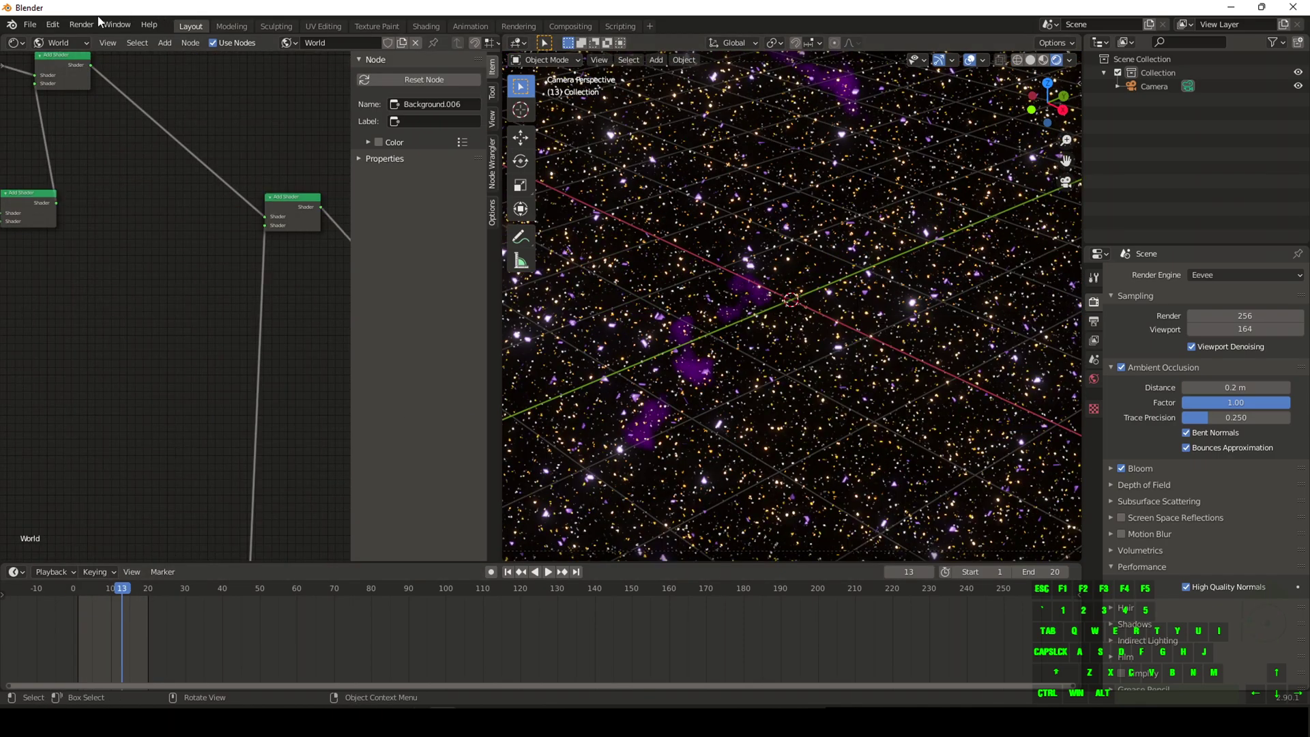
Step: Render a still image of the starfield at frame 13
left_click(82, 24)
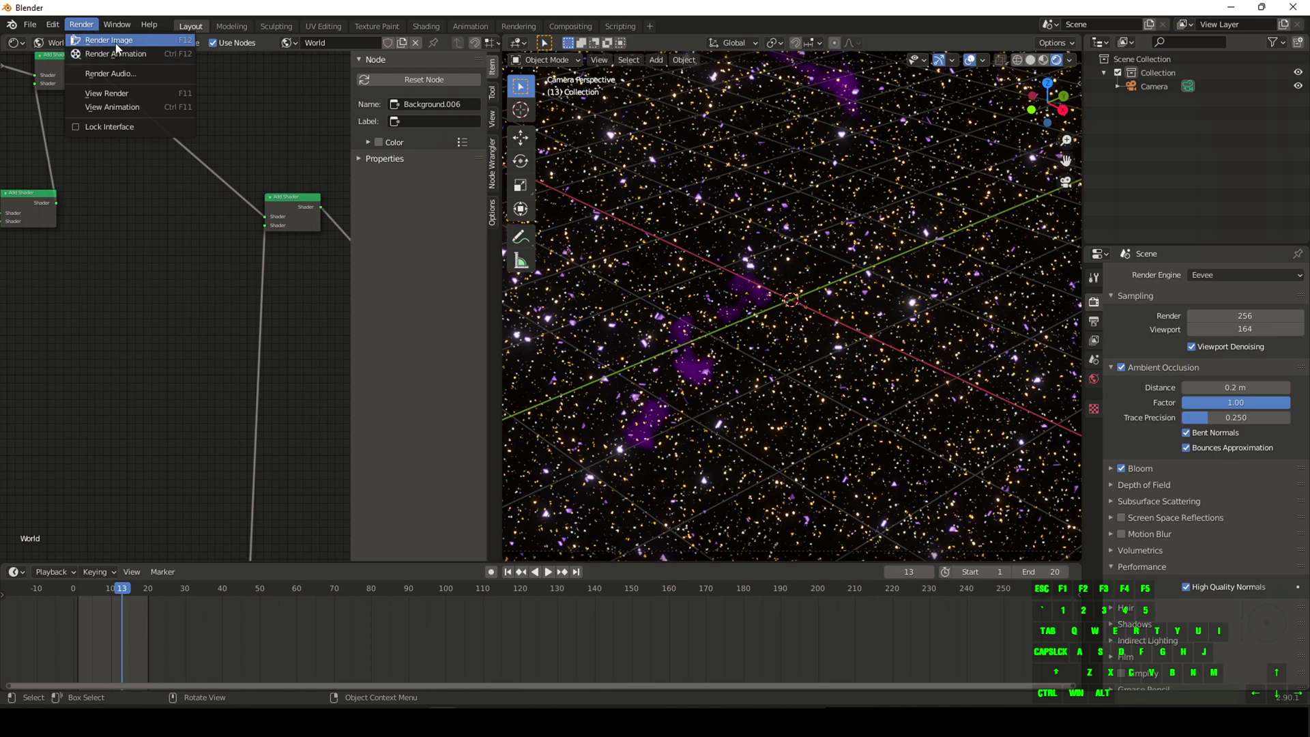
left_click(117, 43)
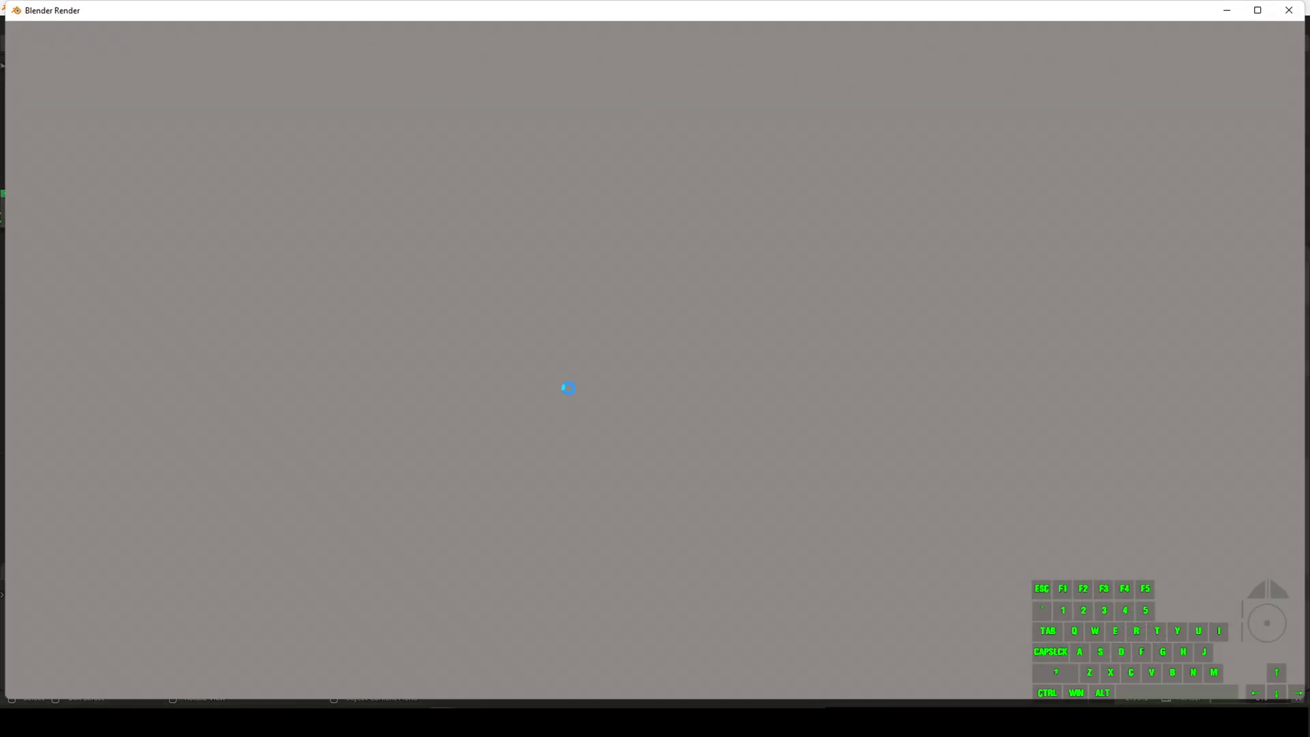